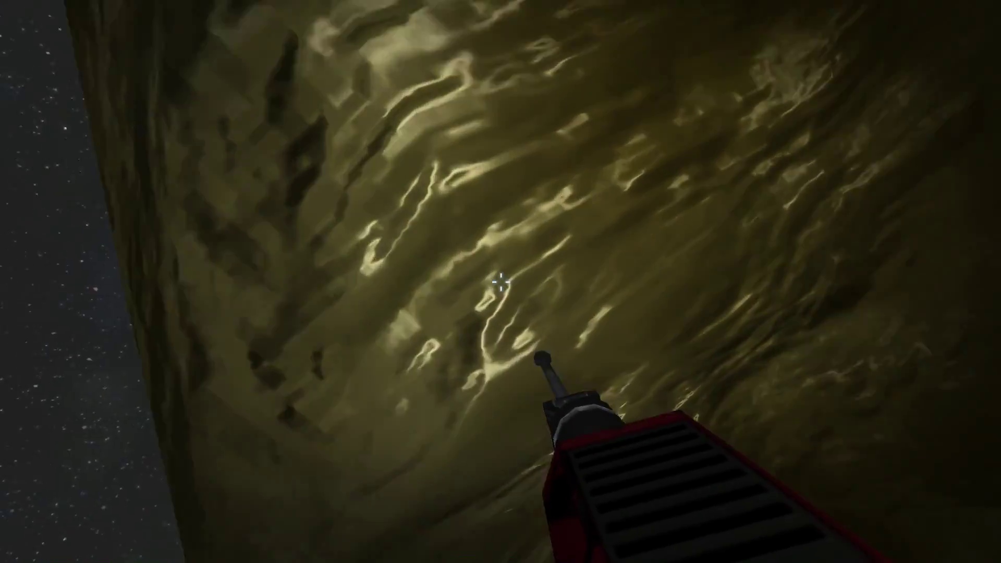
Step: Drill about 2.92k gold ore out of the cave wall with the hand drill
click(500, 282)
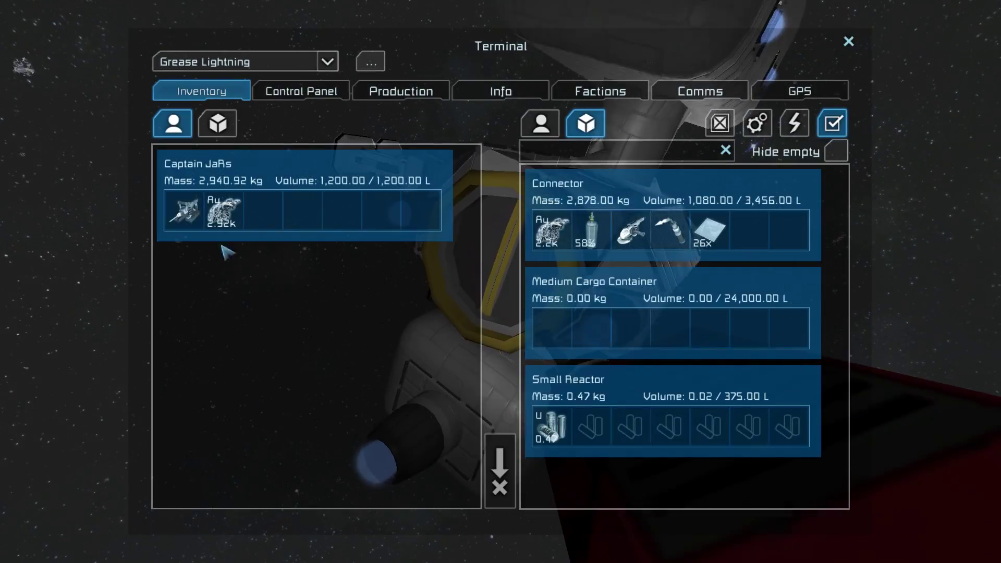
Step: Drill more gold ore from the surrounding cave walls
key(Escape)
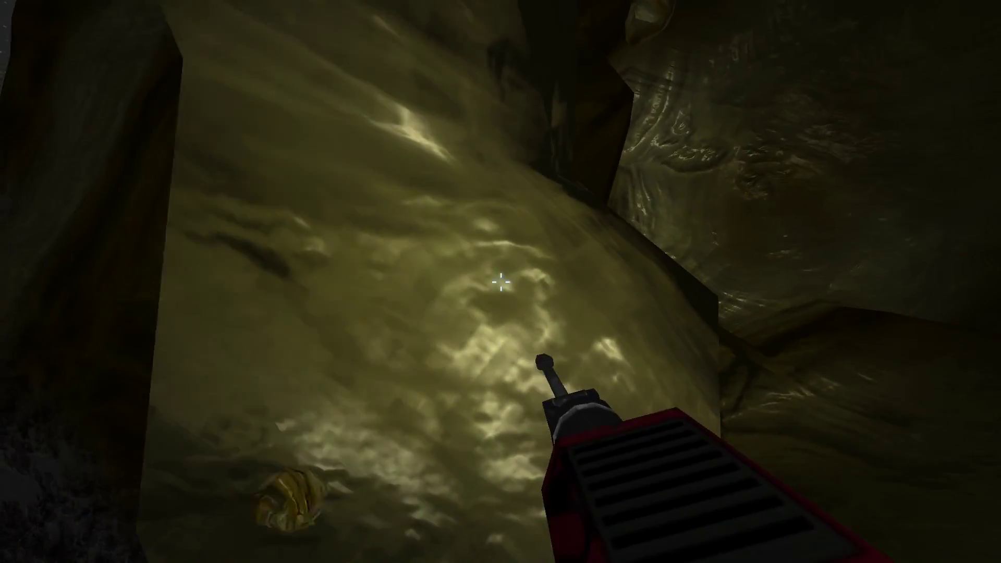
drag(502, 282, 500, 281)
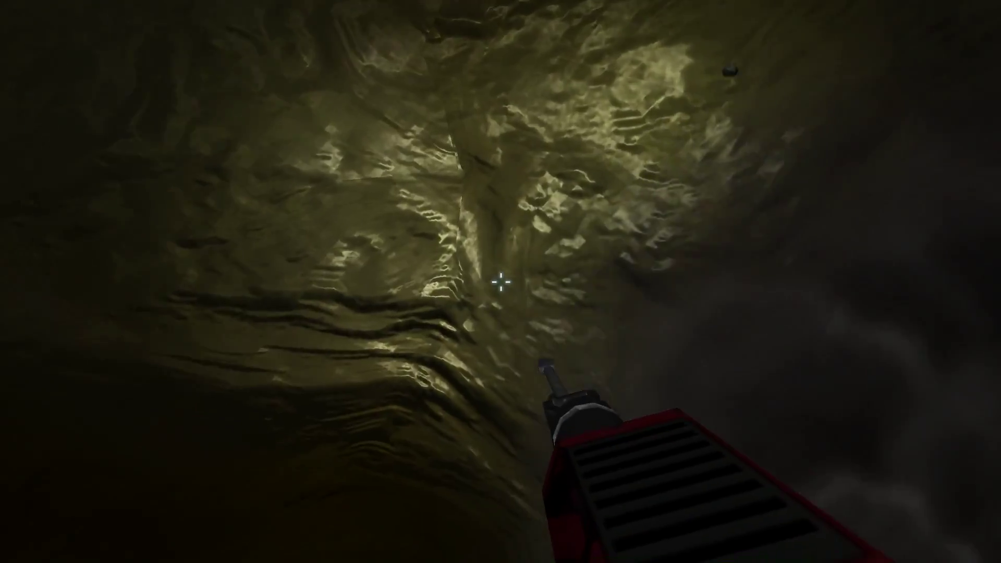
drag(500, 282, 502, 282)
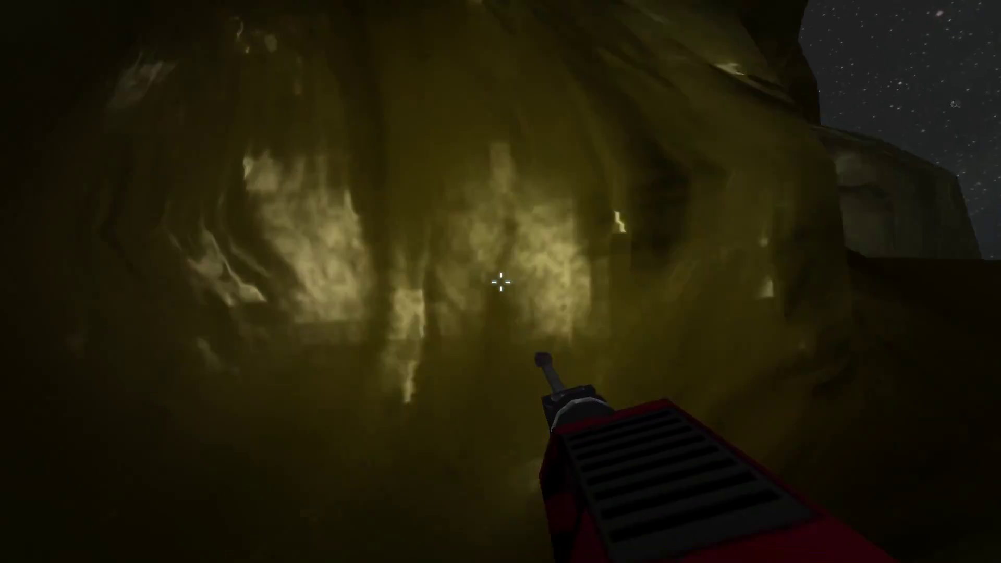
drag(501, 282, 501, 282)
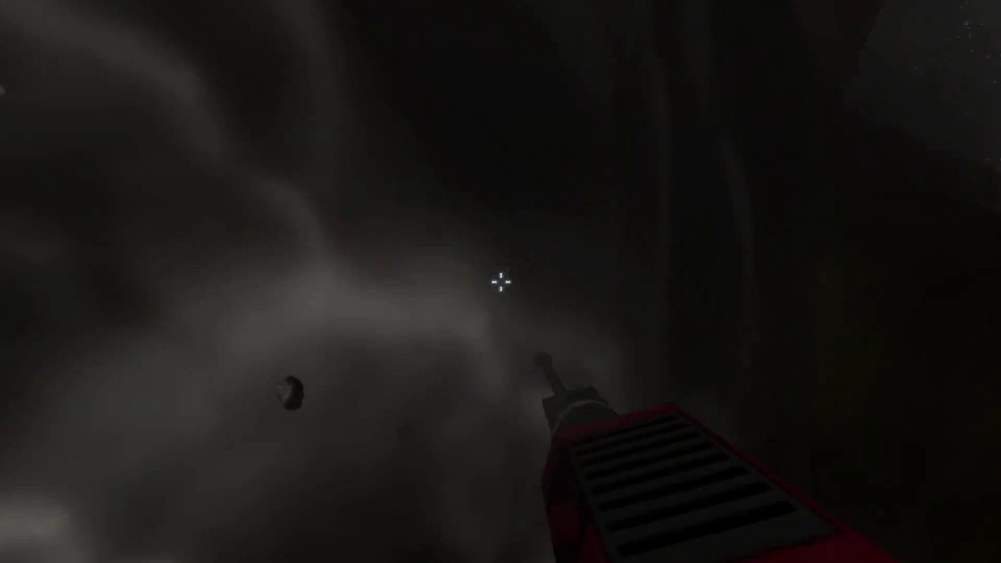
Step: Unload the gold ore into the ship's connector and take the grinder and welder
key(i)
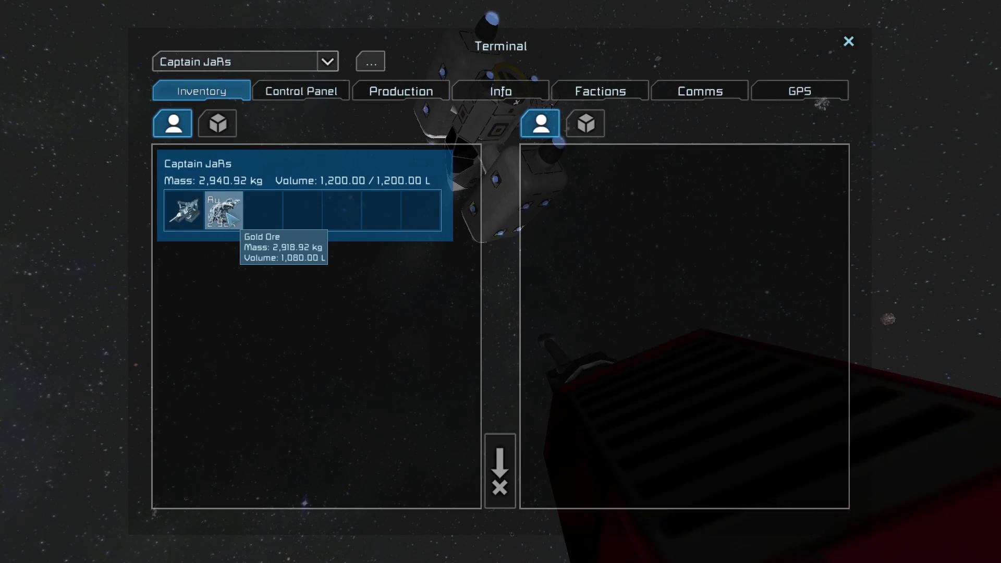
key(Escape)
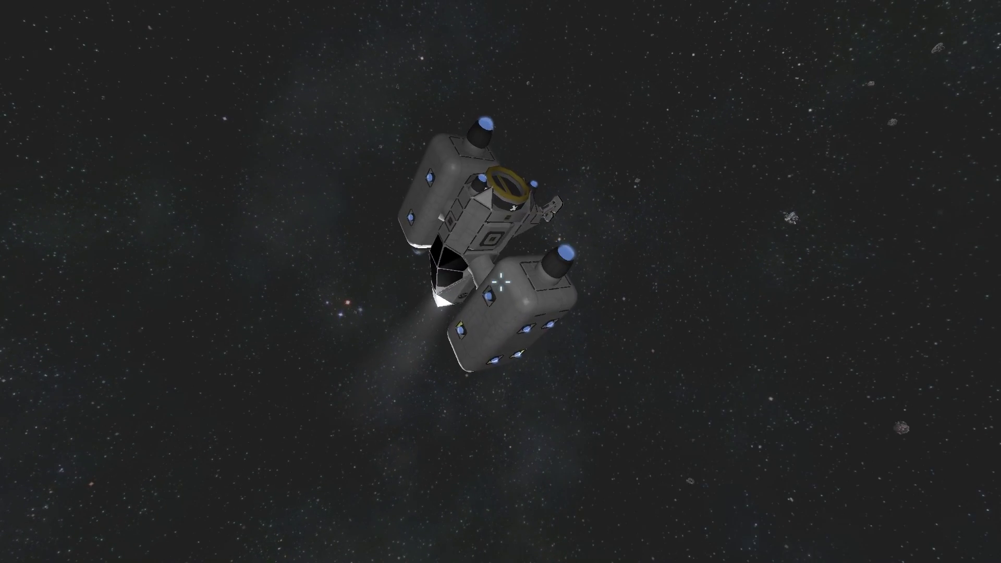
key(k)
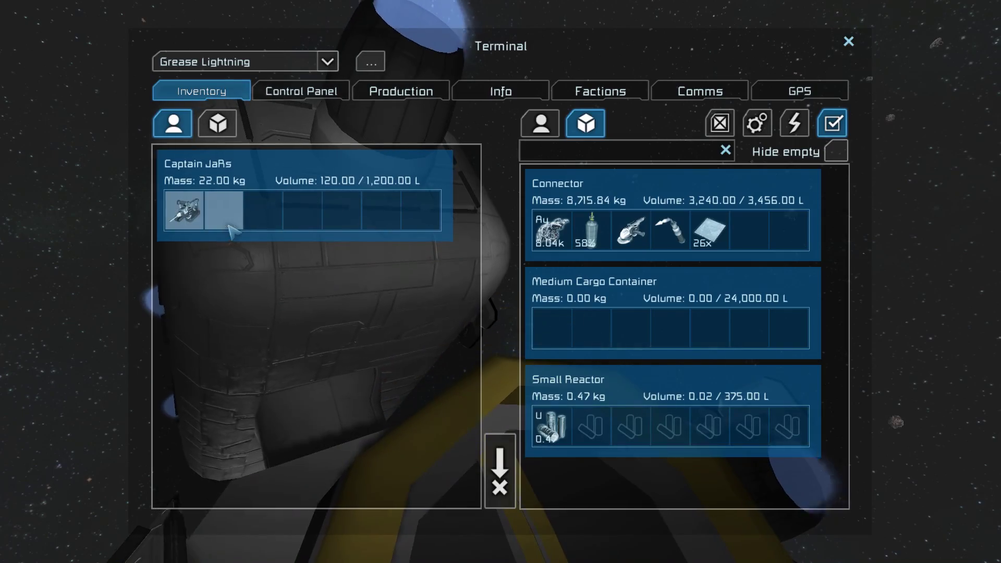
key(Escape)
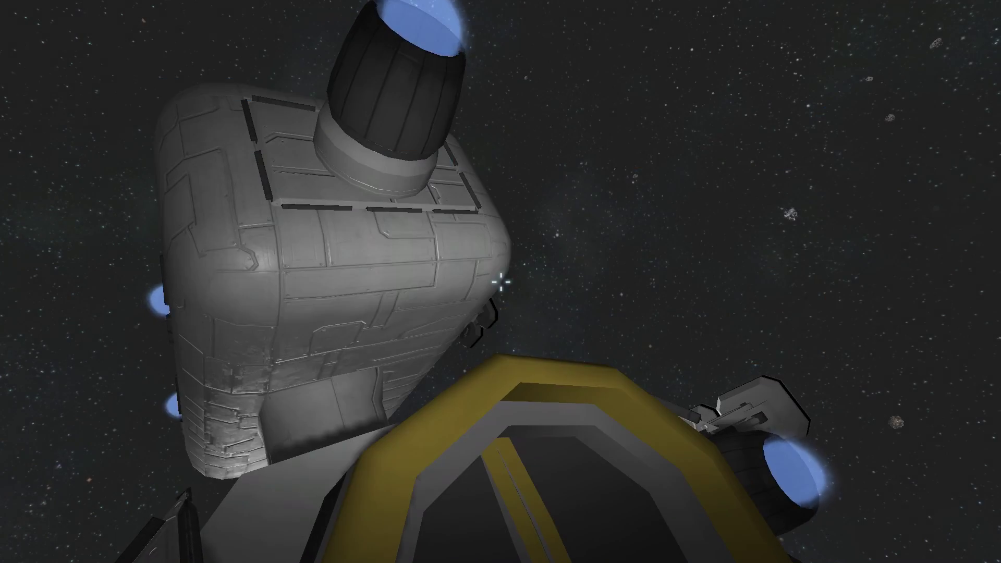
key(k)
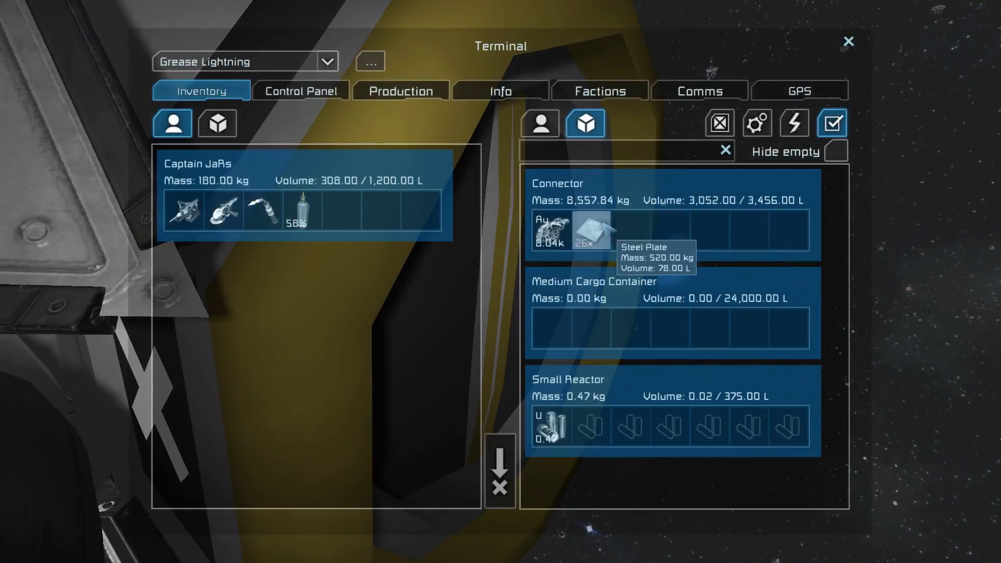
key(Escape)
Step: Board the cockpit and show the Homeworld GPS waypoint on the HUD
key(f)
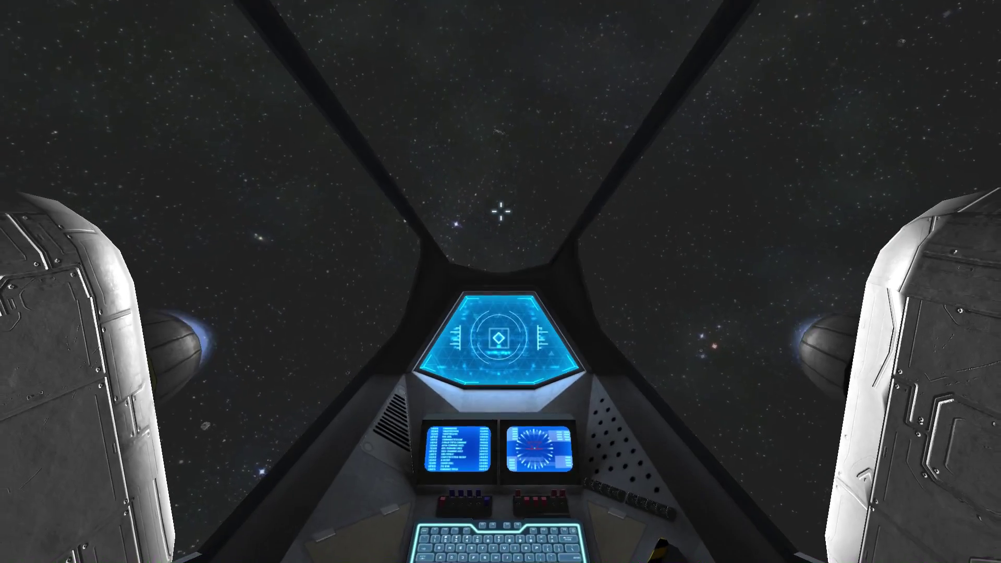
key(k)
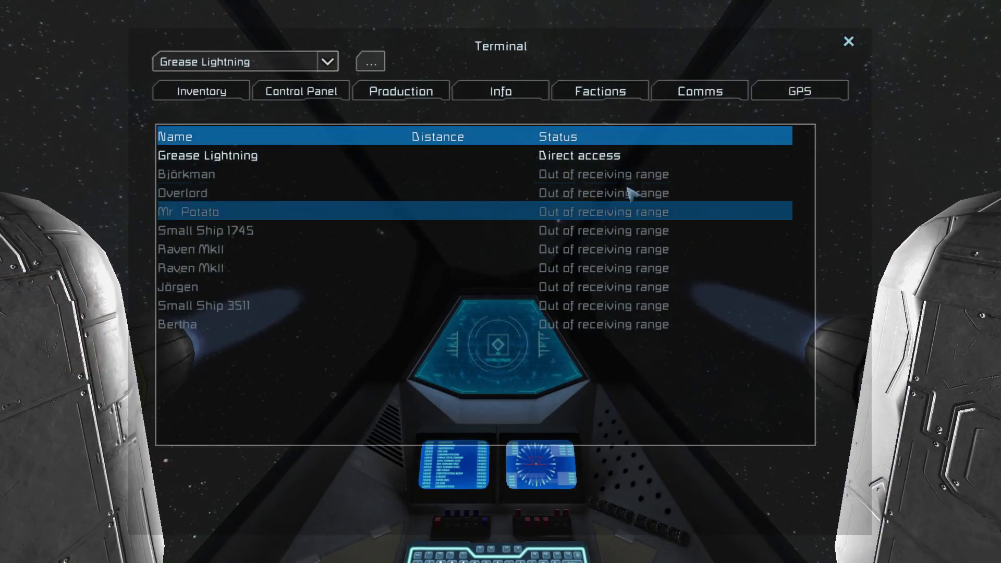
click(800, 91)
click(227, 225)
click(410, 284)
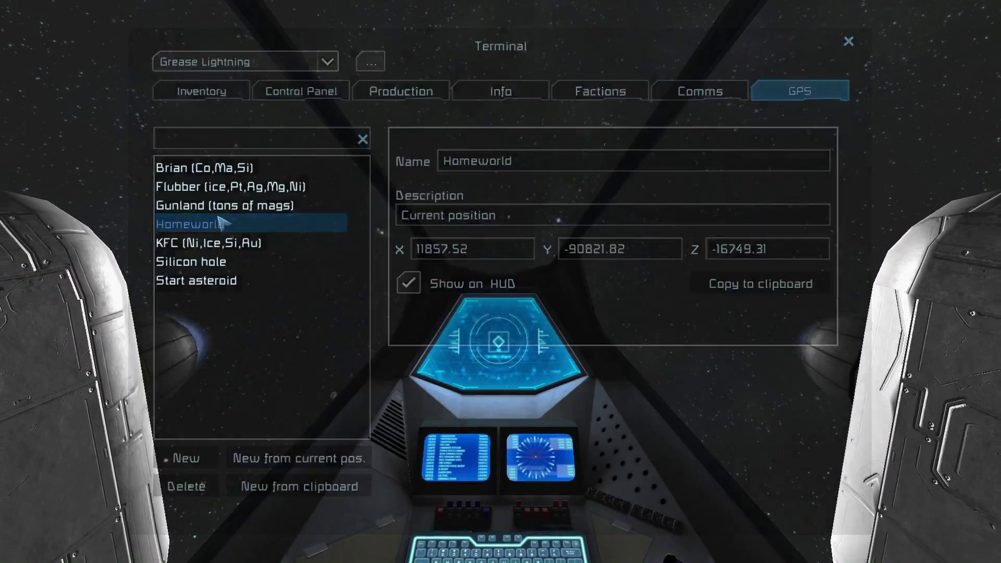
key(Escape)
Step: Accelerate toward the Homeworld marker to about 300 m/s
key(w)
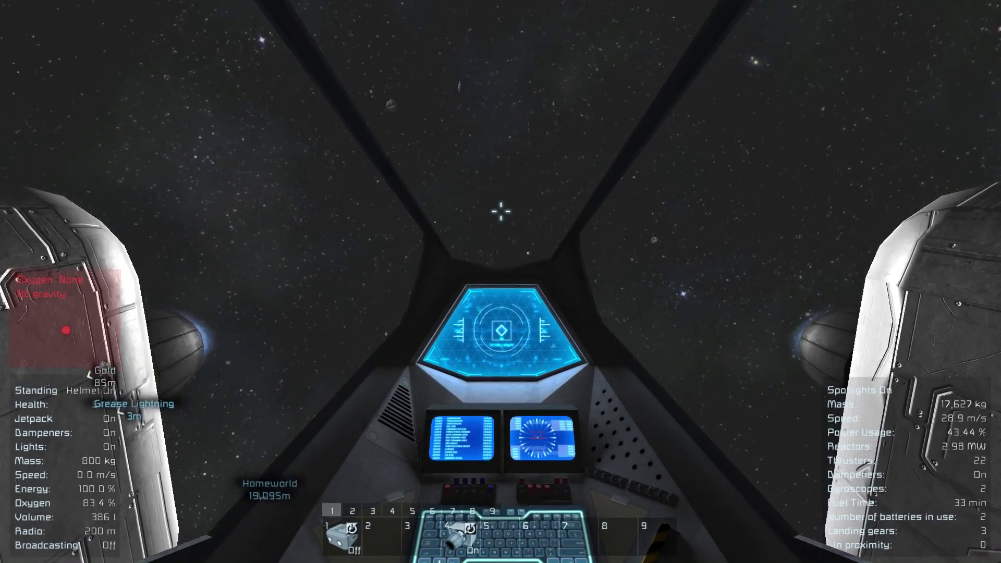
key(w)
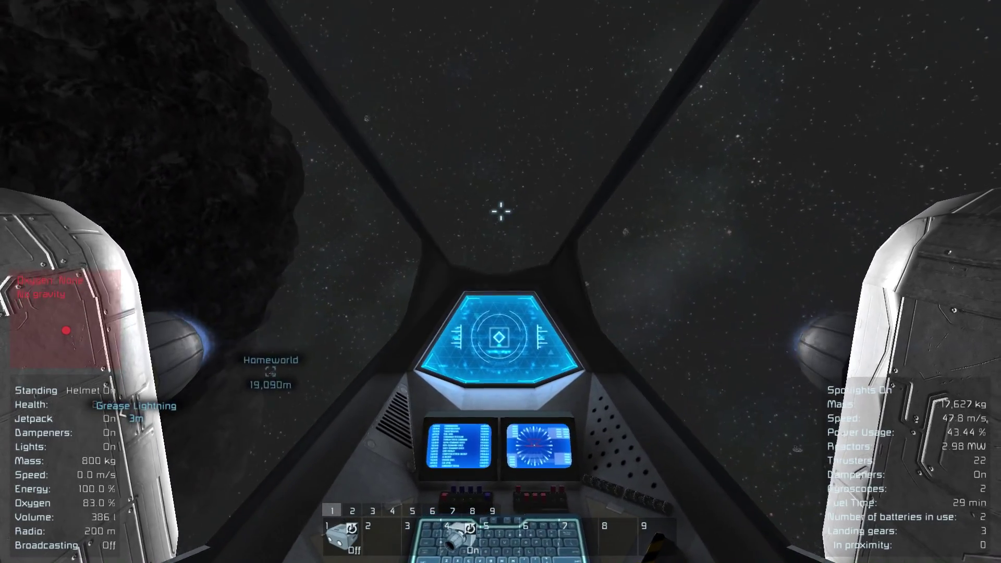
key(w)
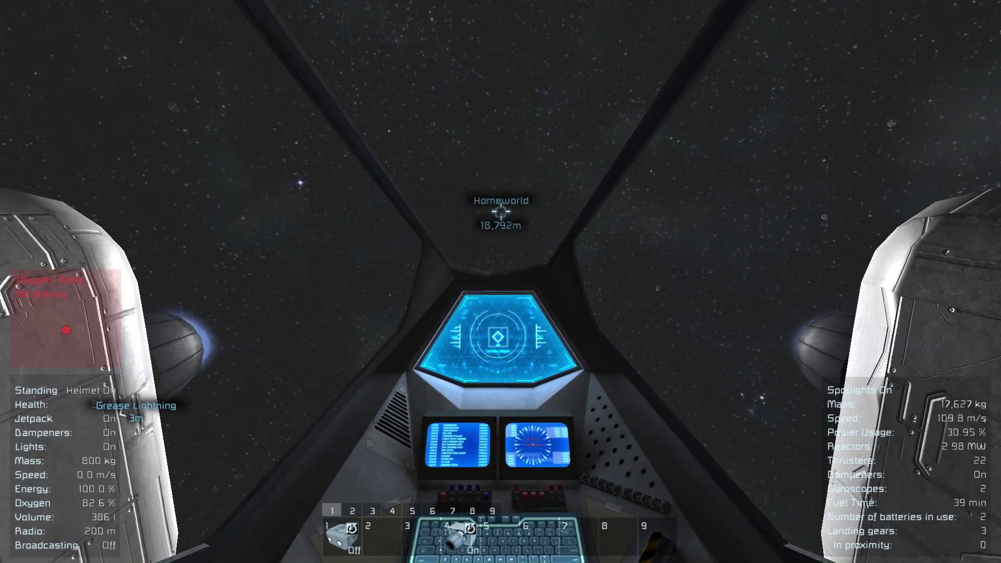
key(w)
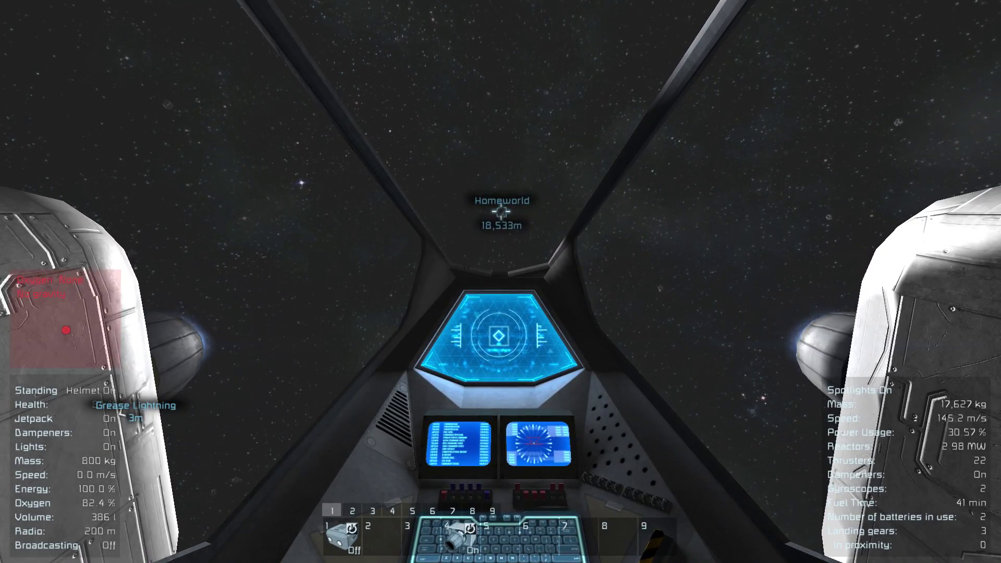
key(w)
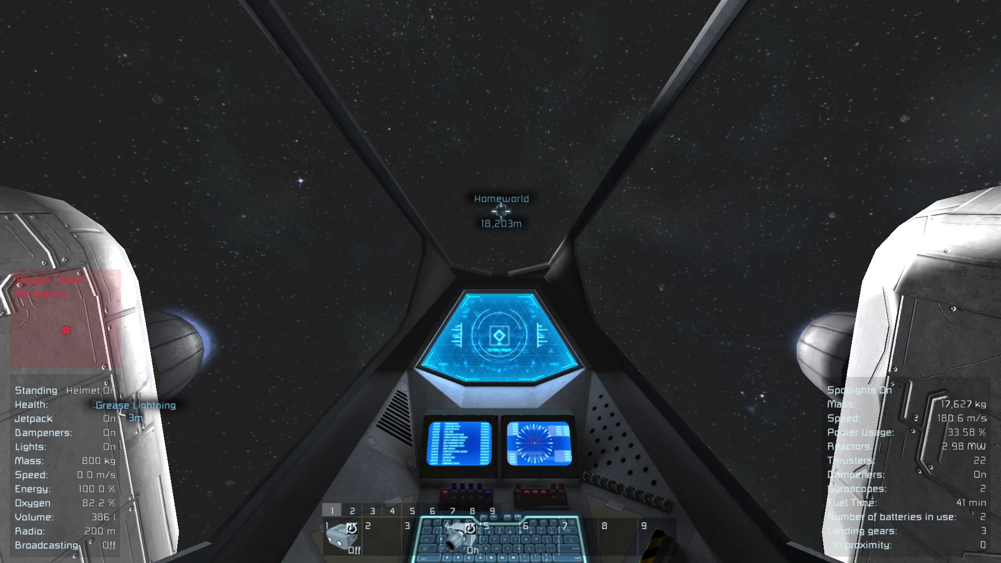
key(w)
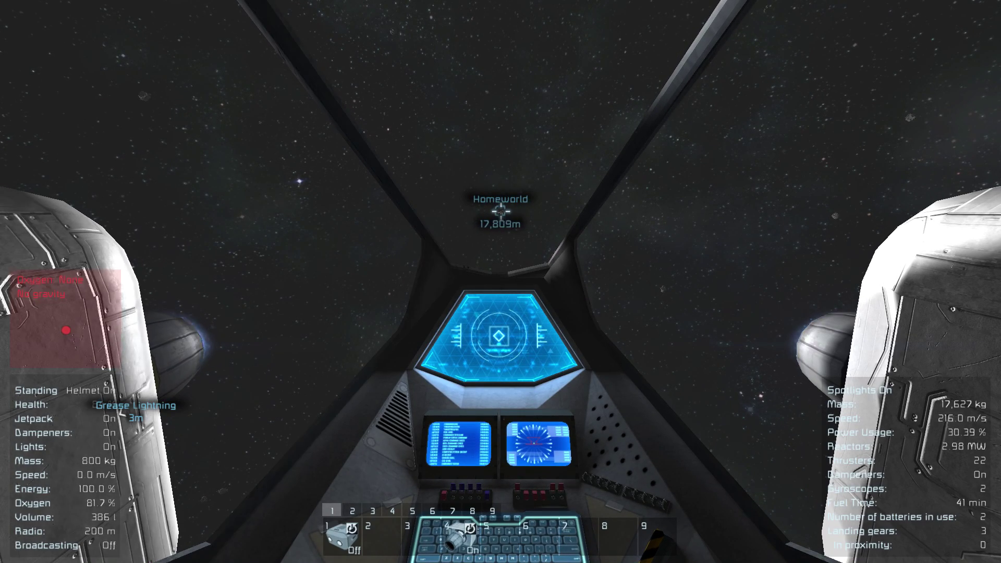
key(w)
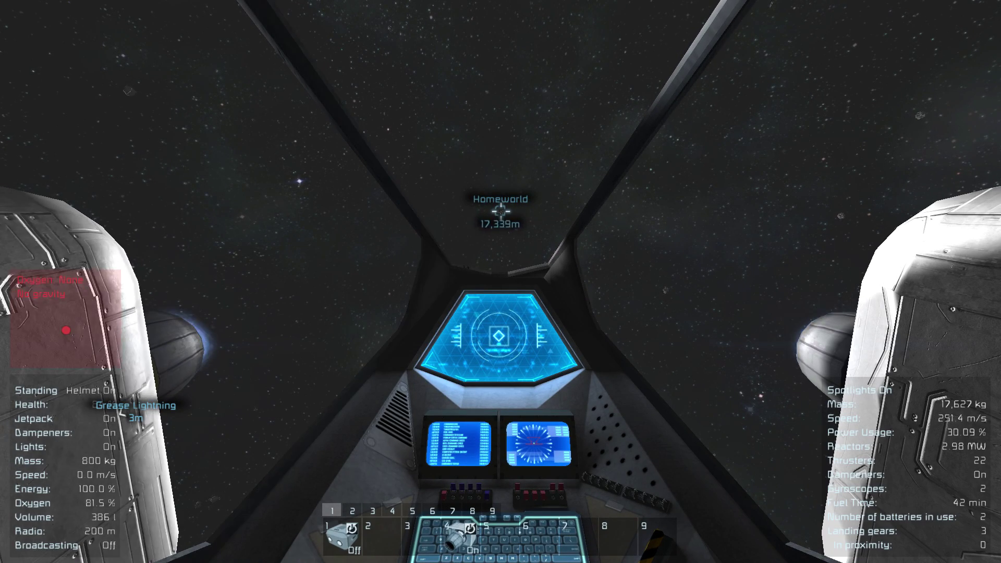
key(w)
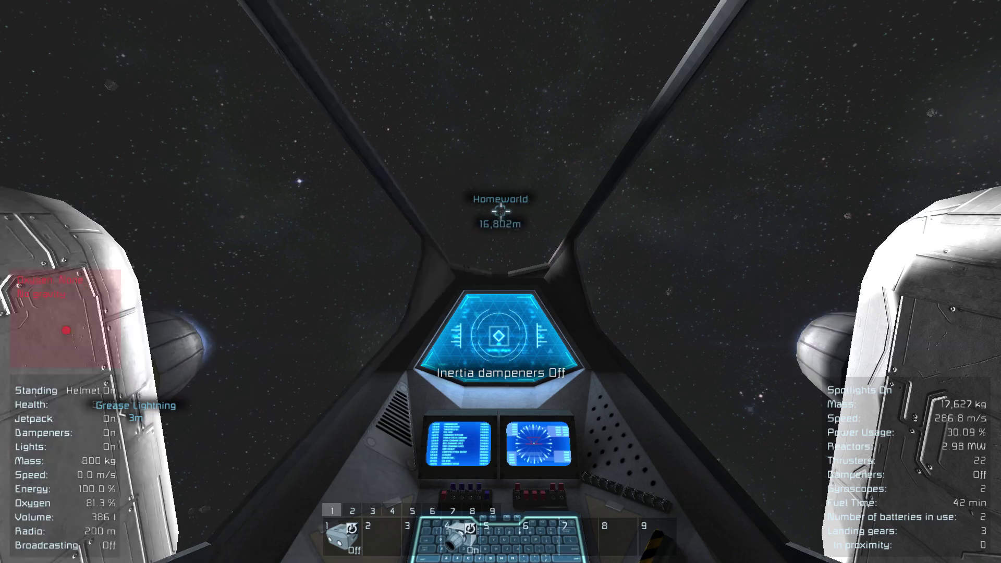
Step: Hide the Homeworld waypoint from the HUD in the GPS list
key(k)
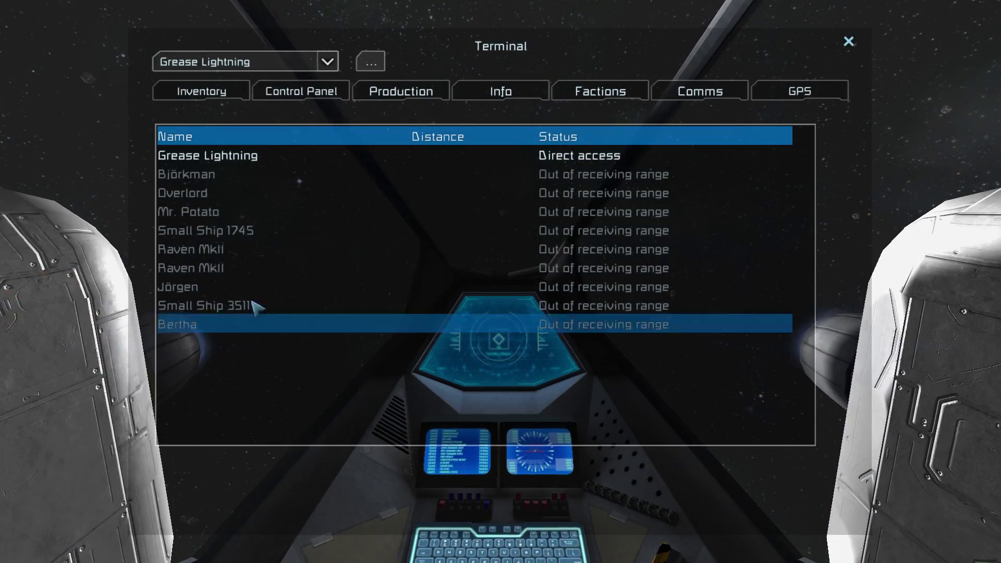
click(782, 92)
click(246, 225)
click(409, 284)
key(Escape)
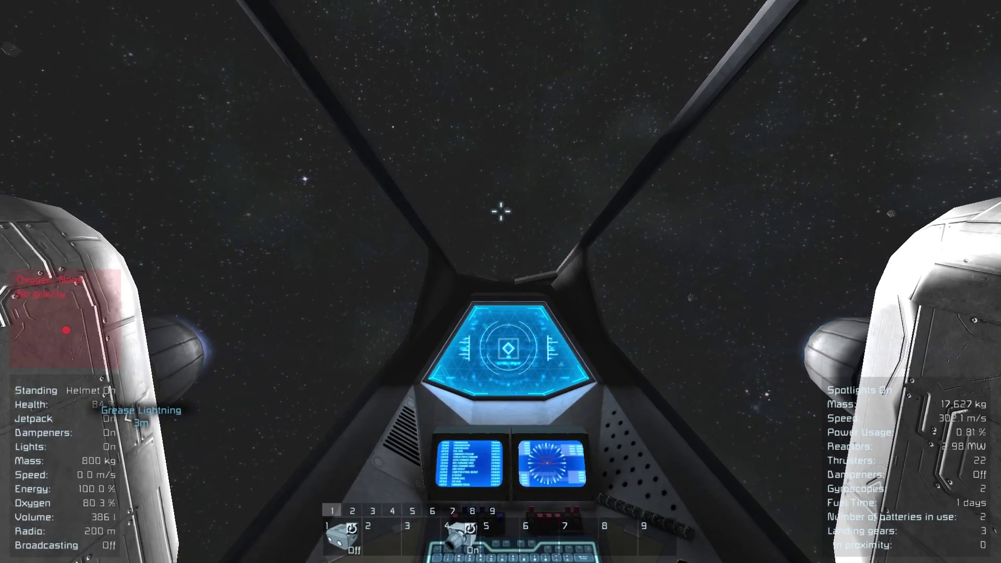
Step: Switch inertia dampeners off to coast and toggle the HUD status readouts
key(z)
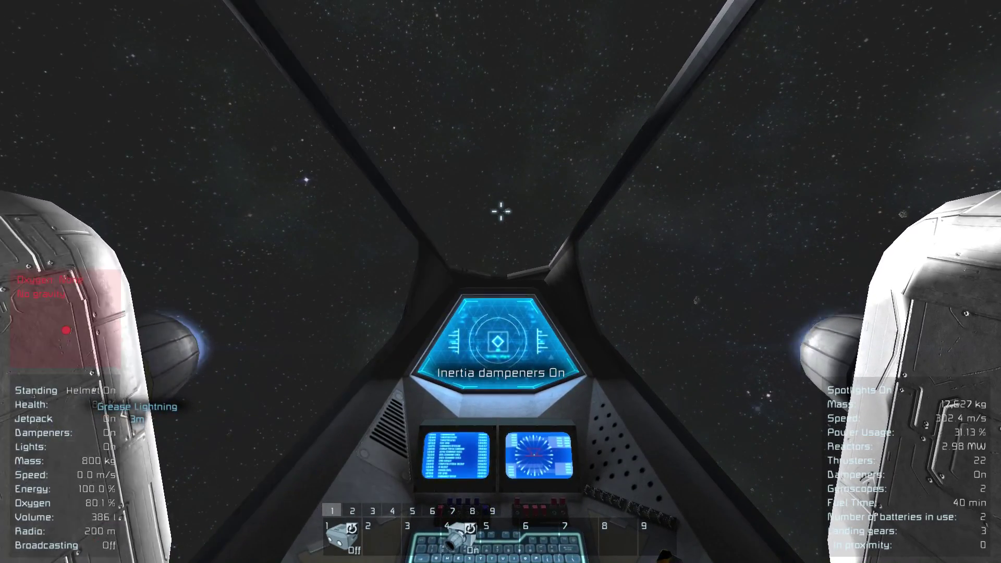
key(z)
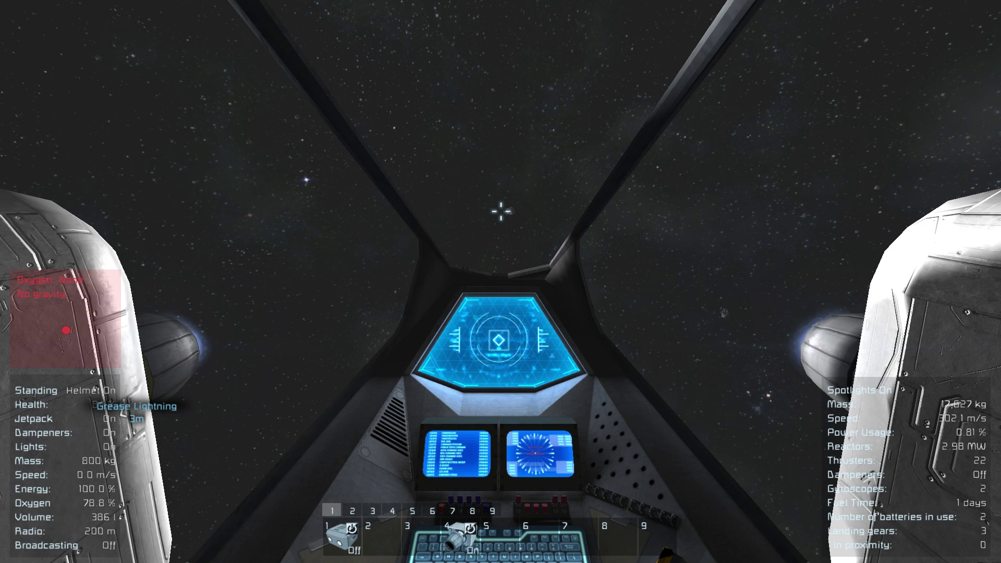
key(Tab)
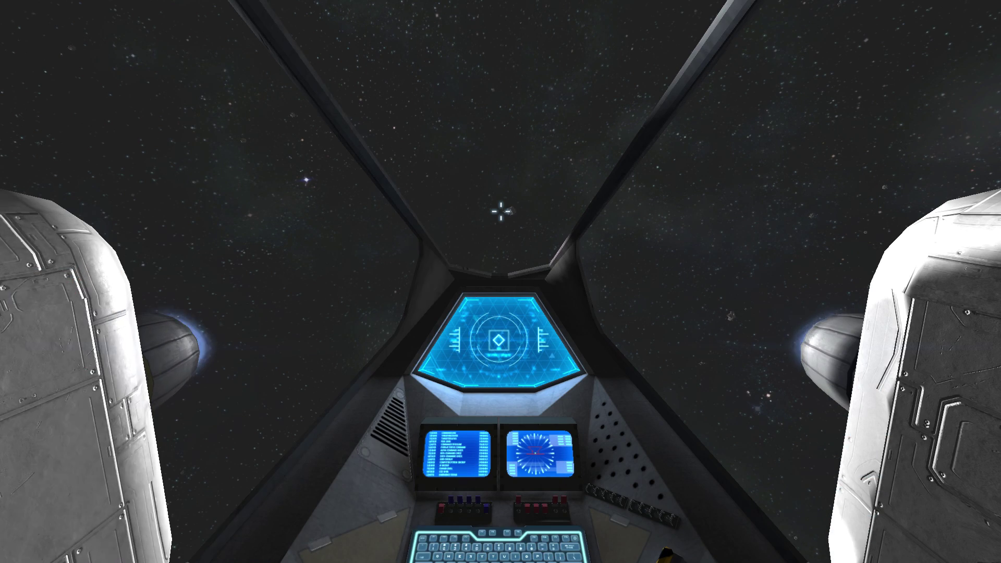
key(Tab)
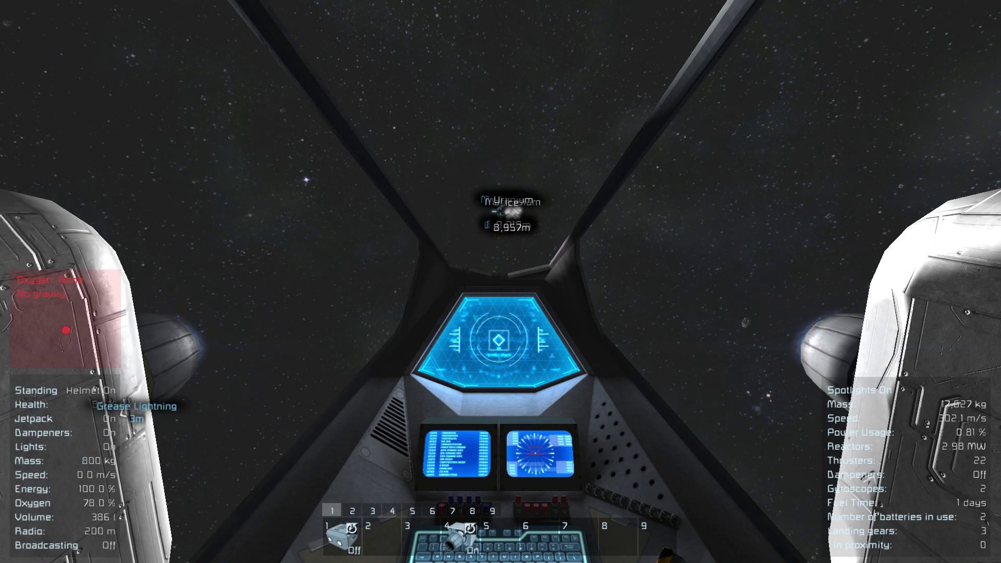
key(k)
Step: Inspect the Overlord station's Ore Detector, then view the ship from outside while coasting
double_click(222, 194)
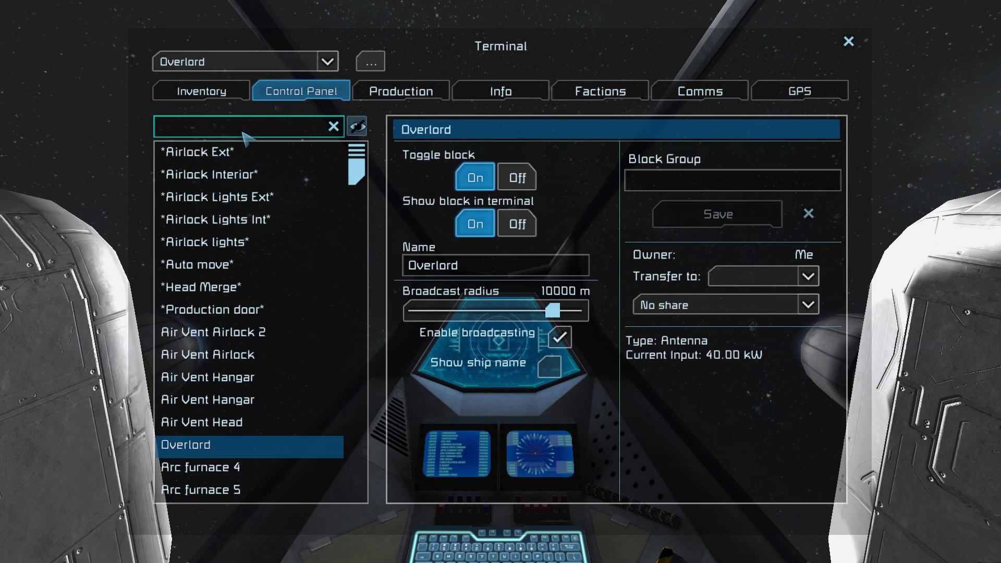
text(ore)
click(235, 265)
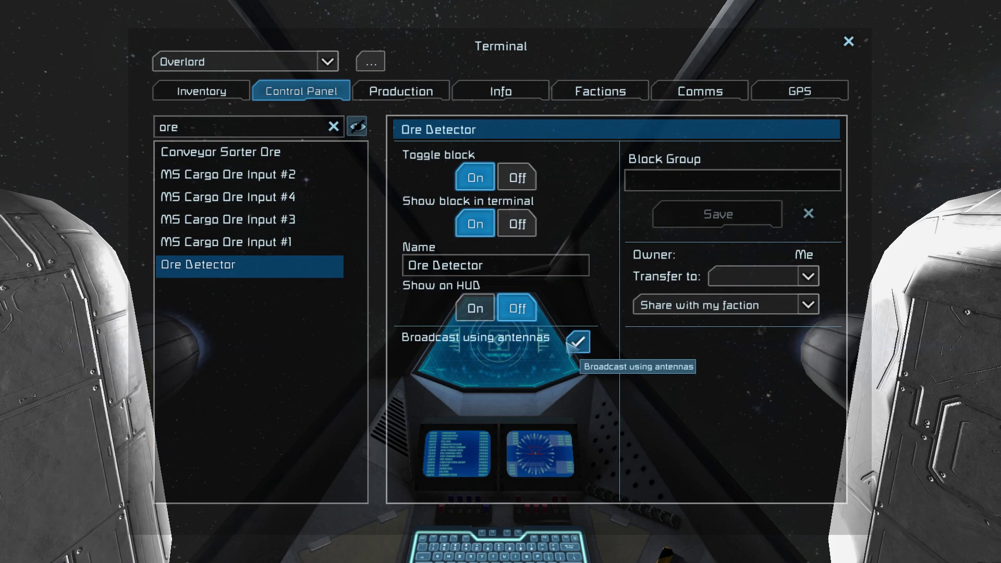
click(578, 341)
key(Escape)
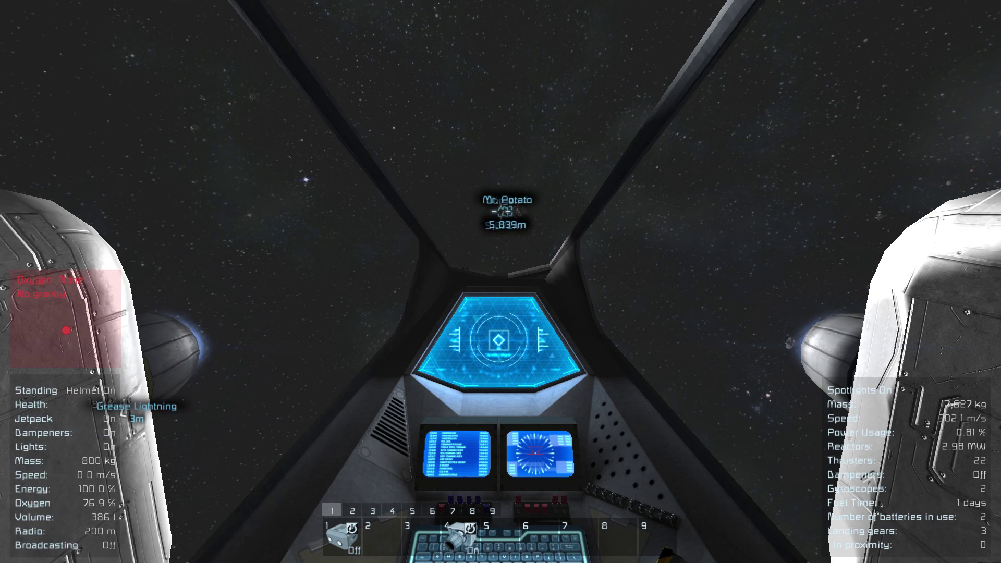
key(v)
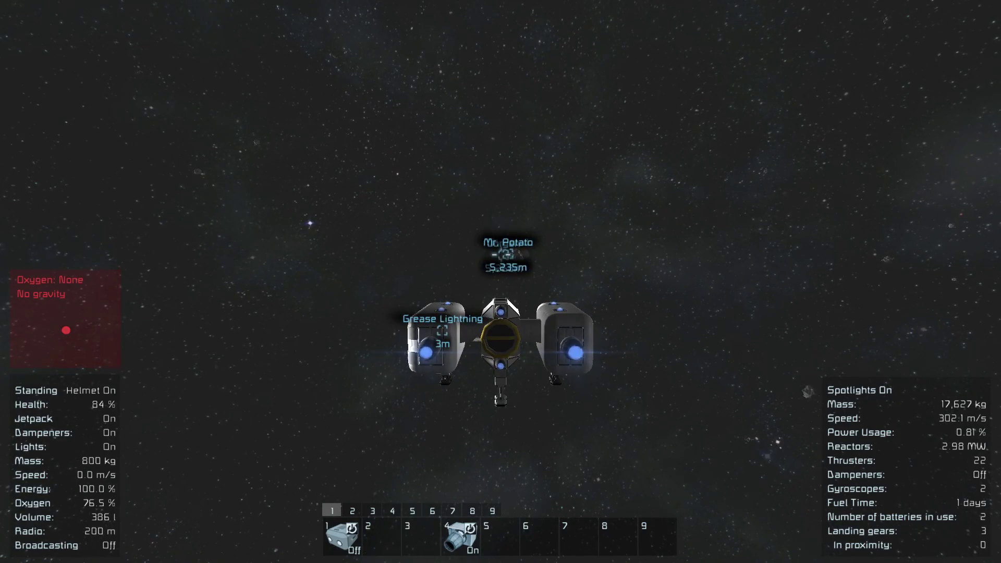
scroll(501, 282, down, 4)
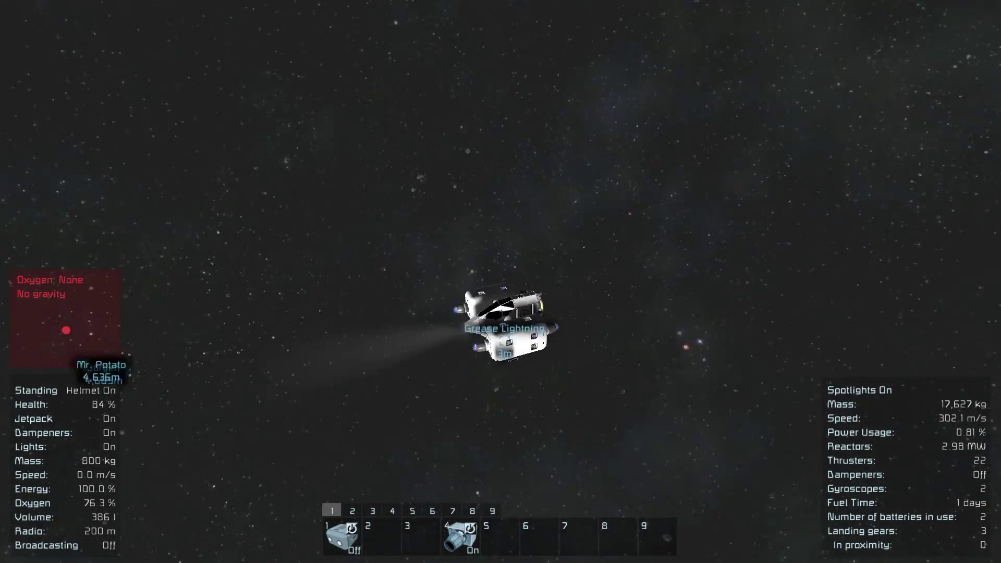
scroll(501, 282, up, 5)
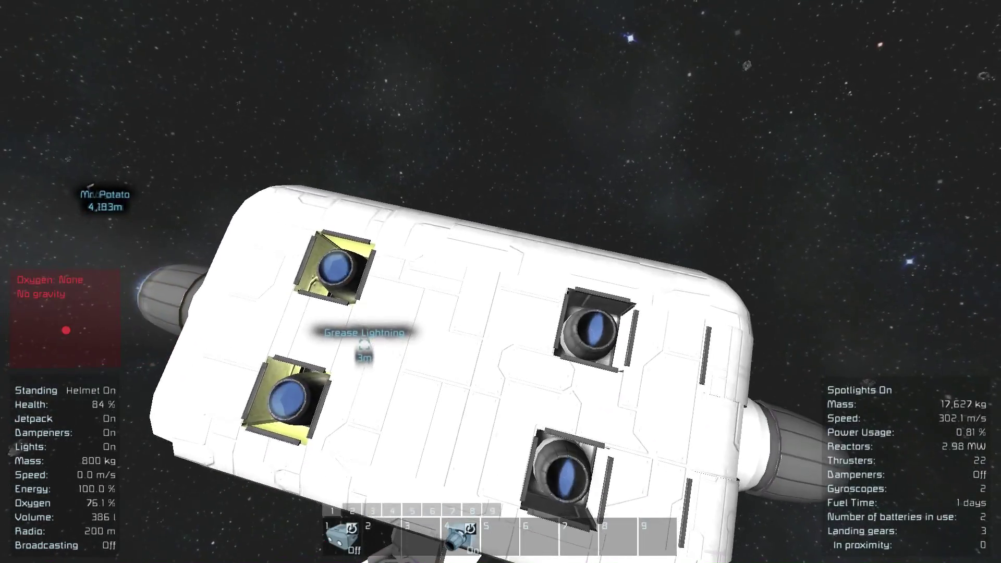
key(v)
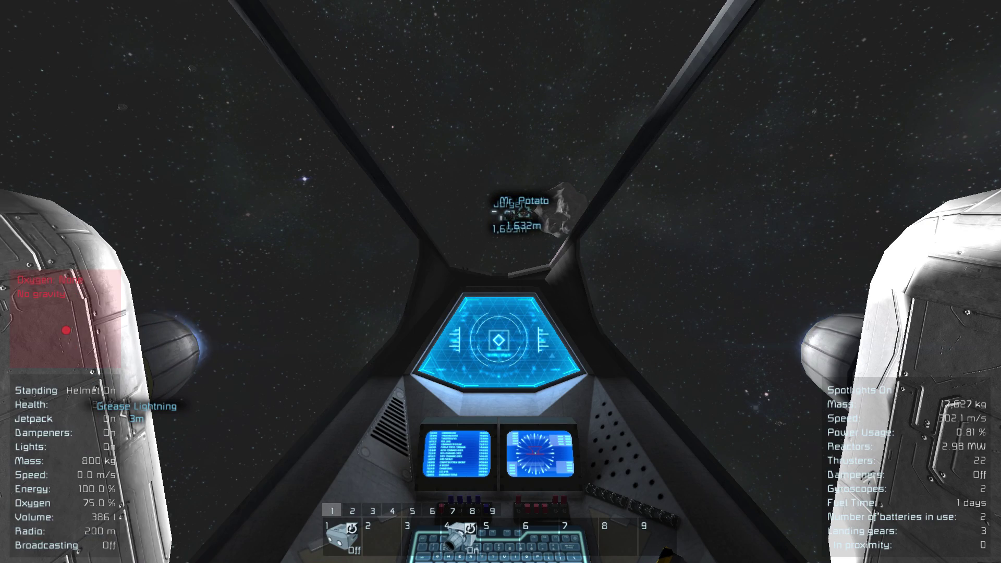
Step: Enable dampeners and thrust toward the station, braking on the final approach
key(z)
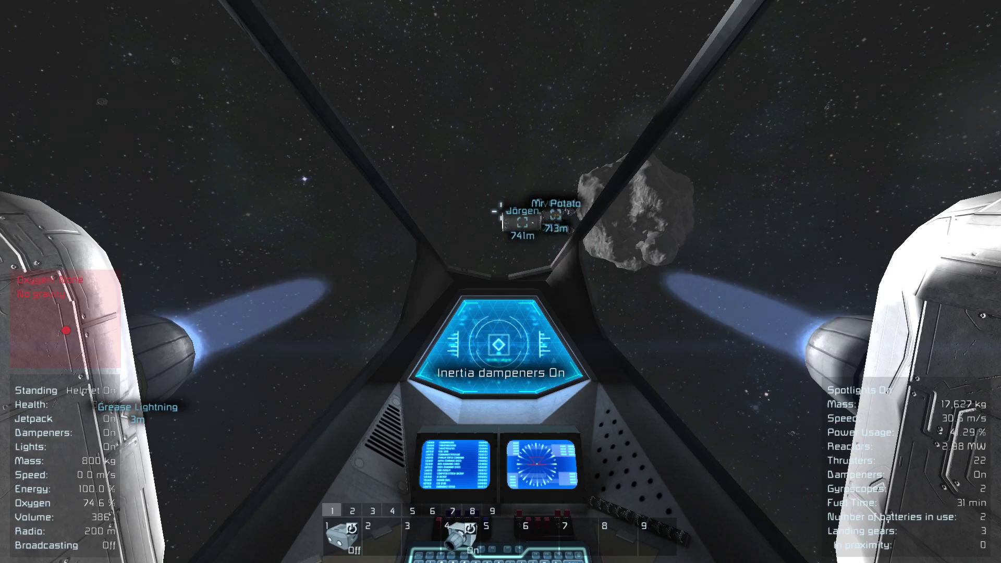
key(w)
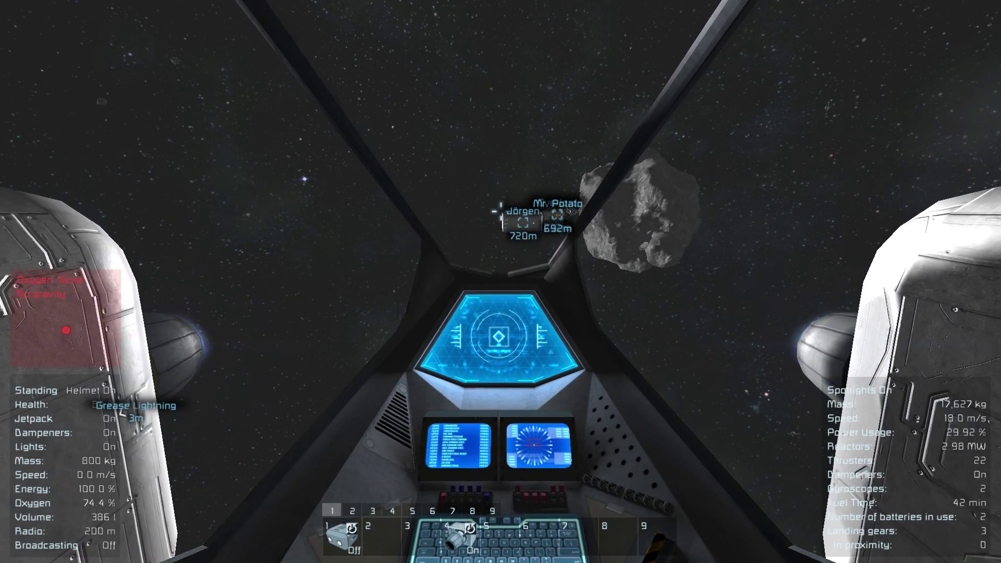
key(w)
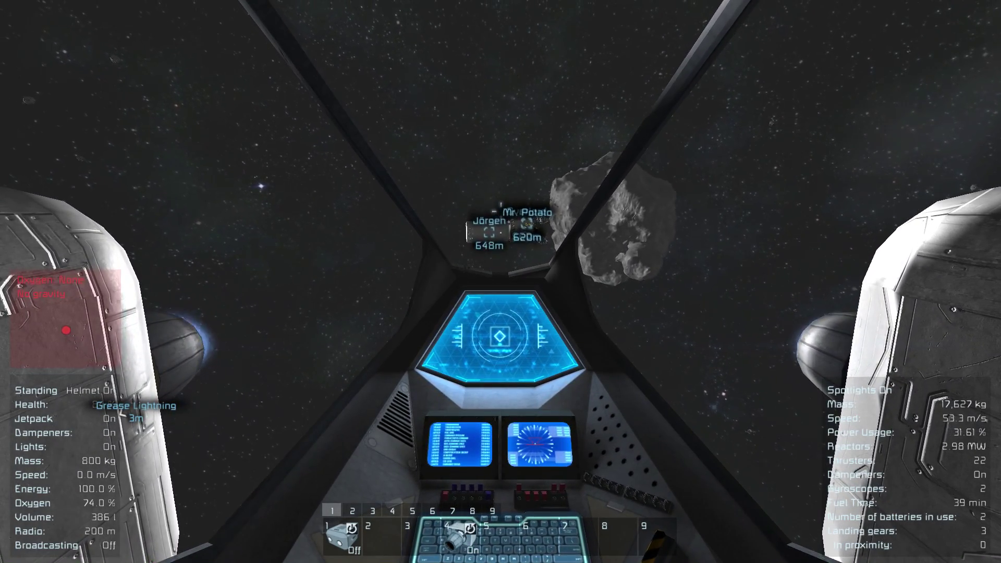
key(w)
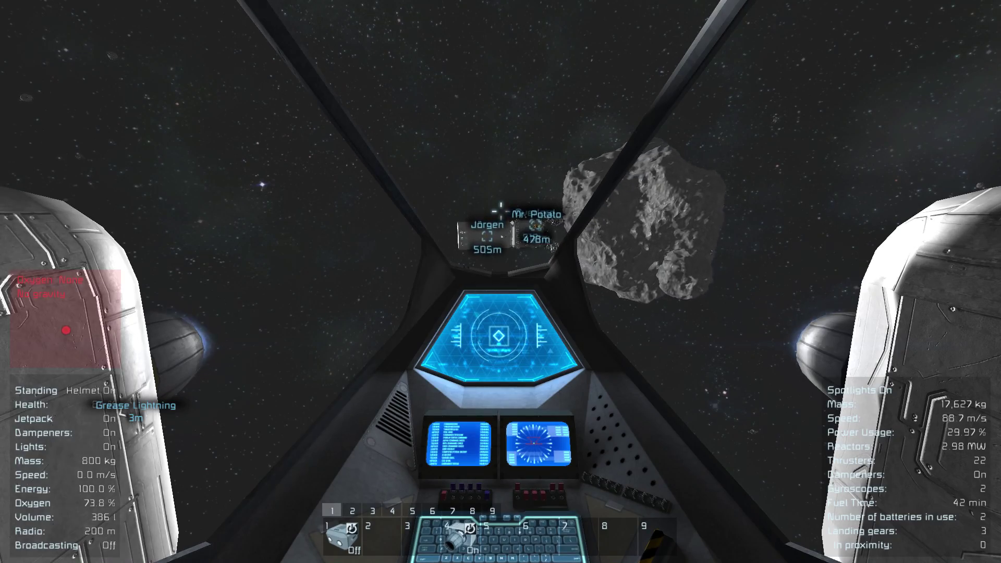
key(w)
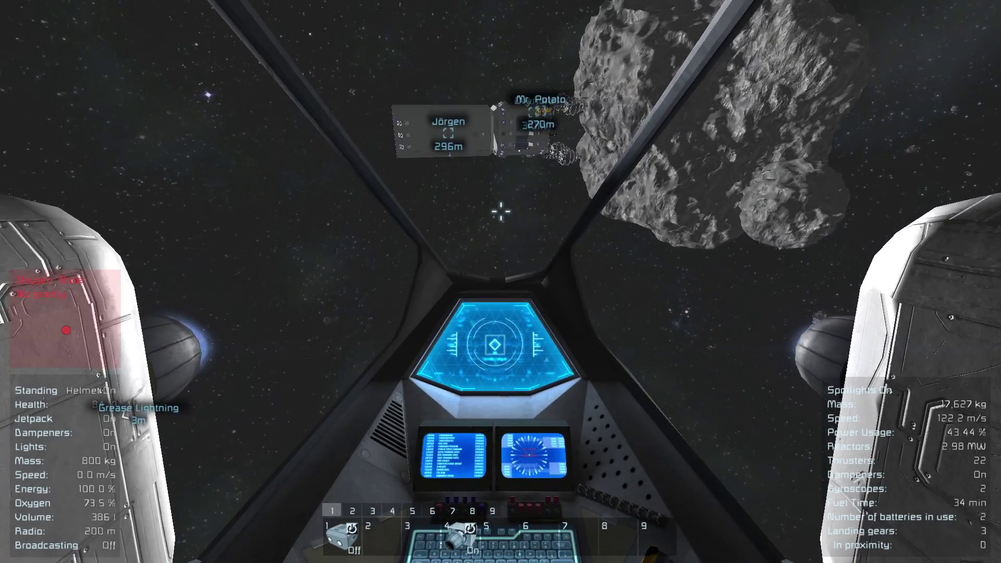
key(s)
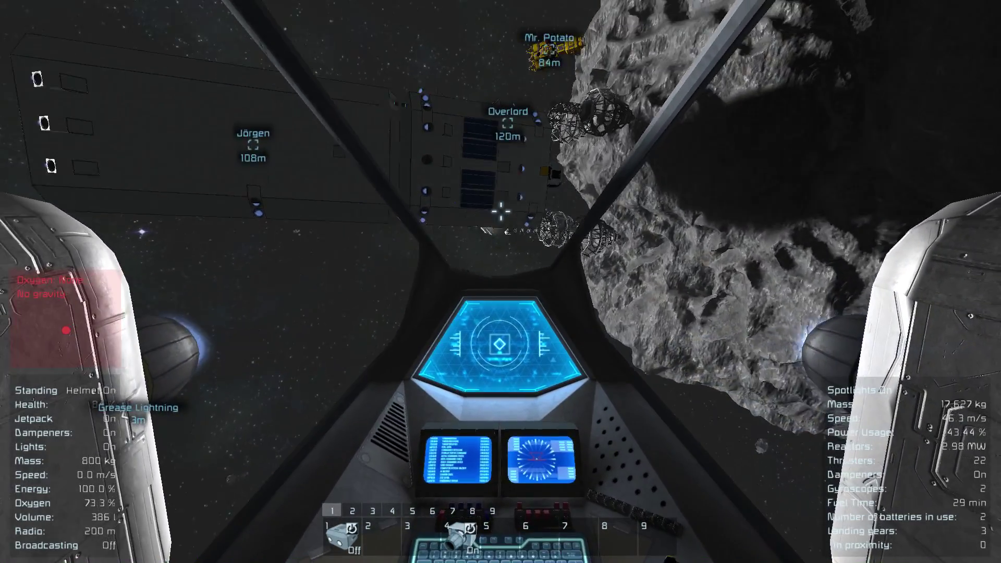
key(s)
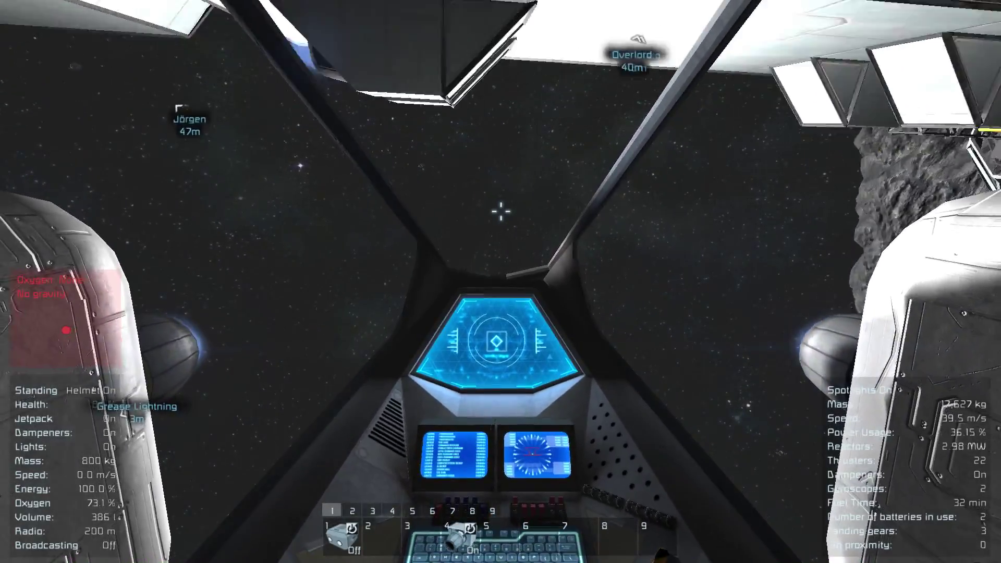
key(s)
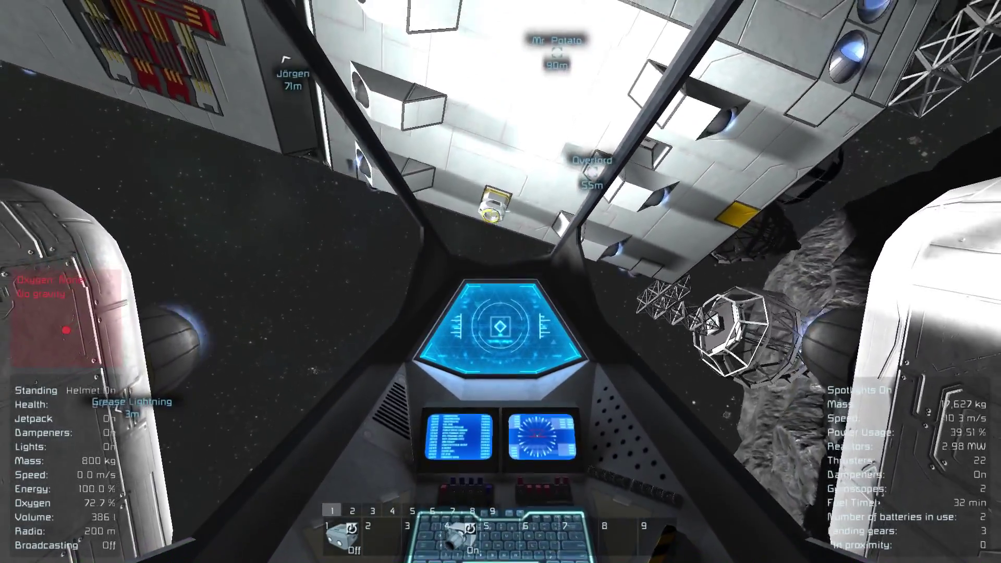
key(w)
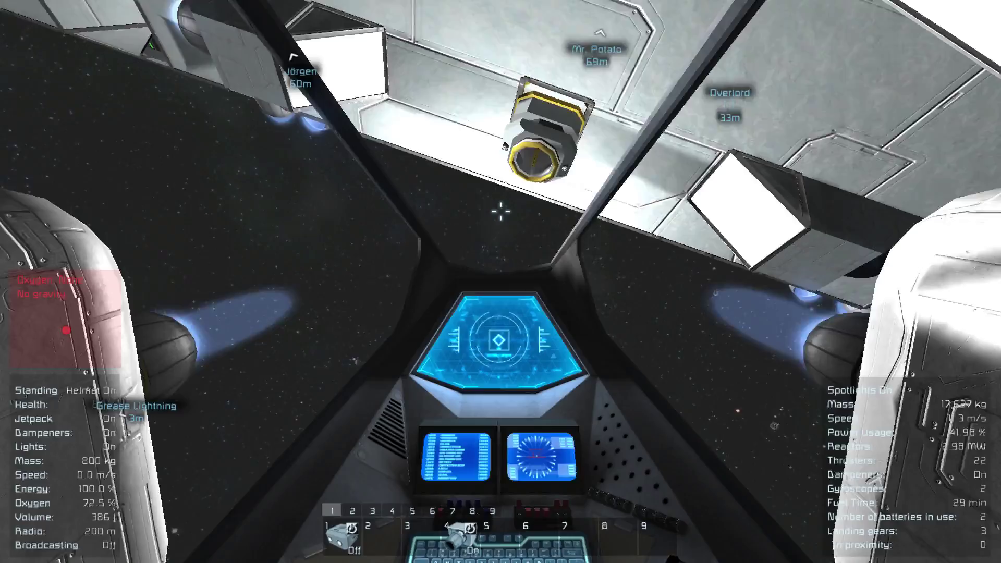
Step: Turn off the spotlights and check the ship's inventory in the terminal
key(l)
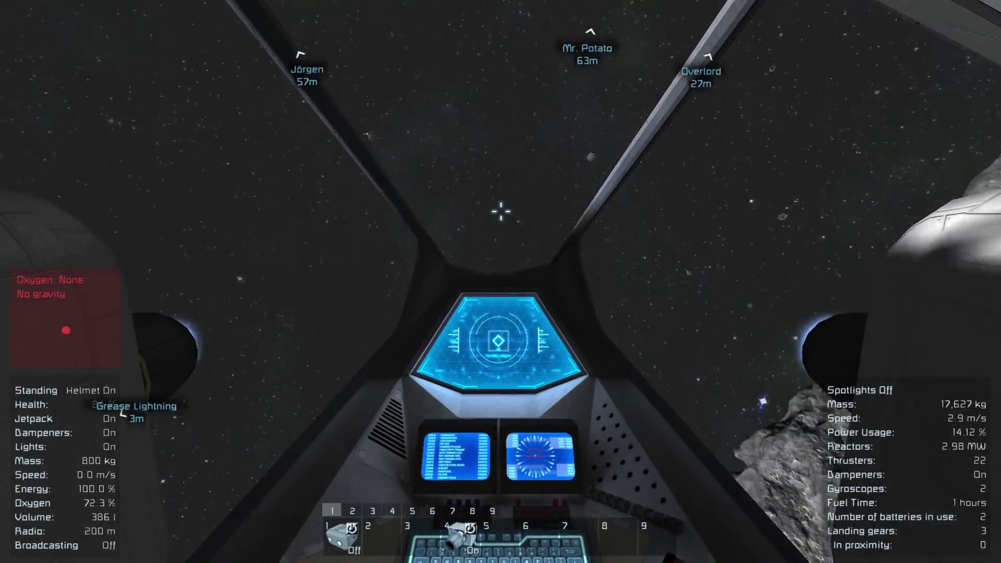
key(v)
key(v)
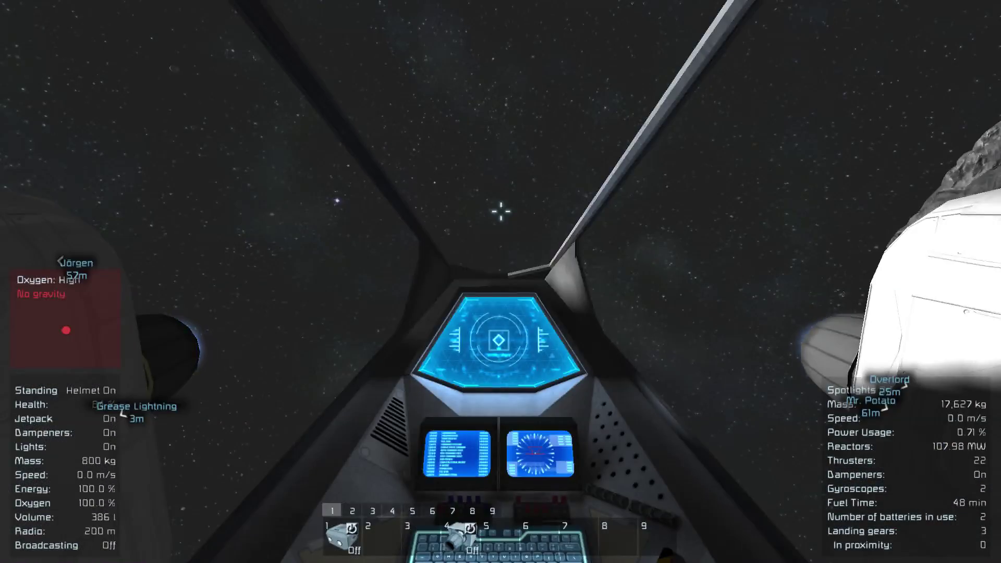
key(k)
key(Escape)
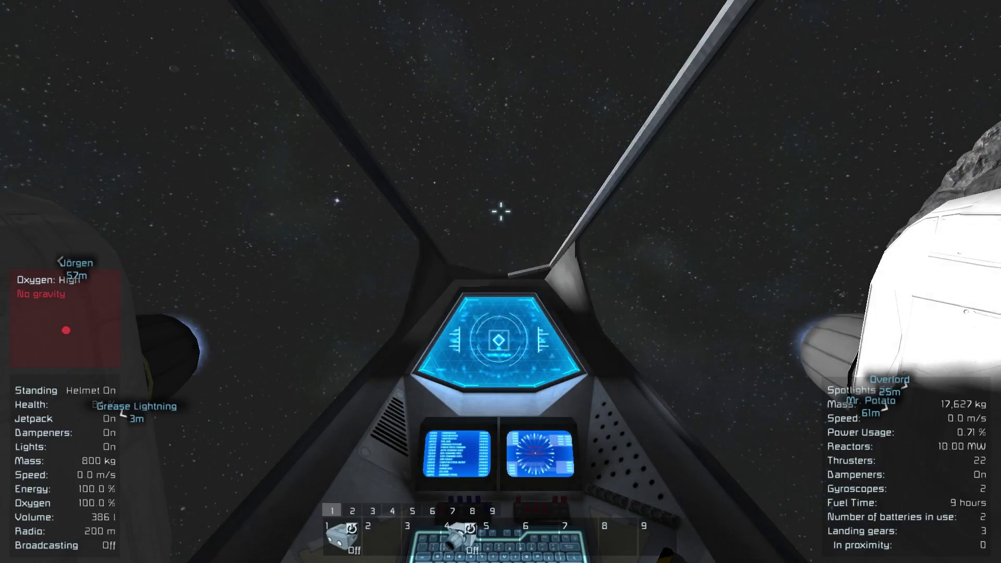
key(k)
click(236, 91)
key(Escape)
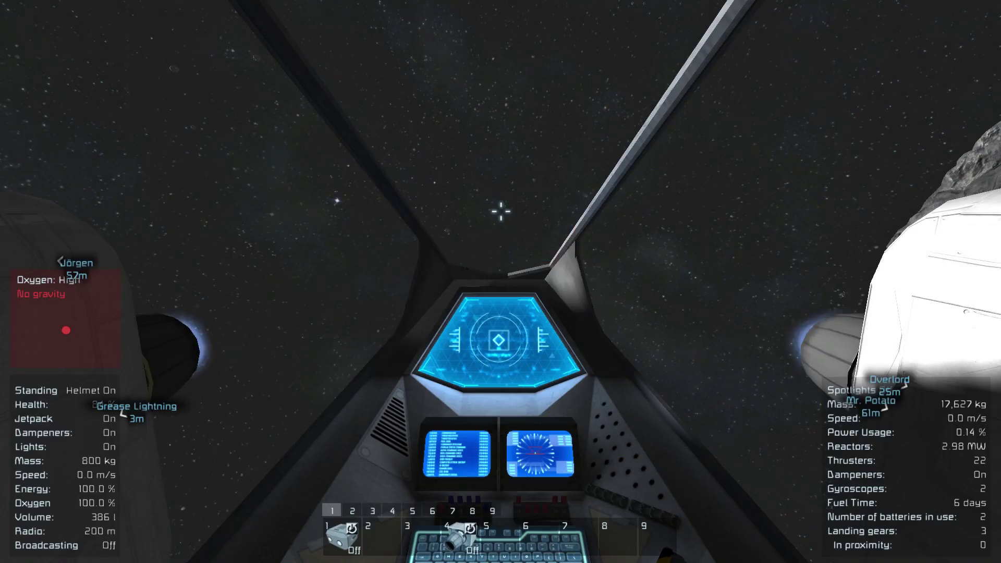
Step: Steer level under the station's red-and-yellow hull and bring up the terminal
key(v)
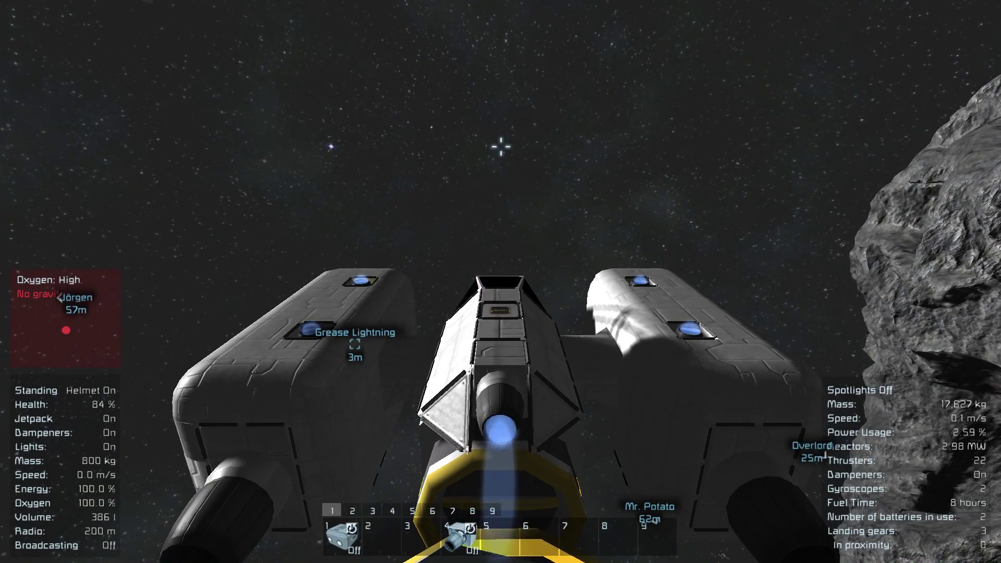
key(w)
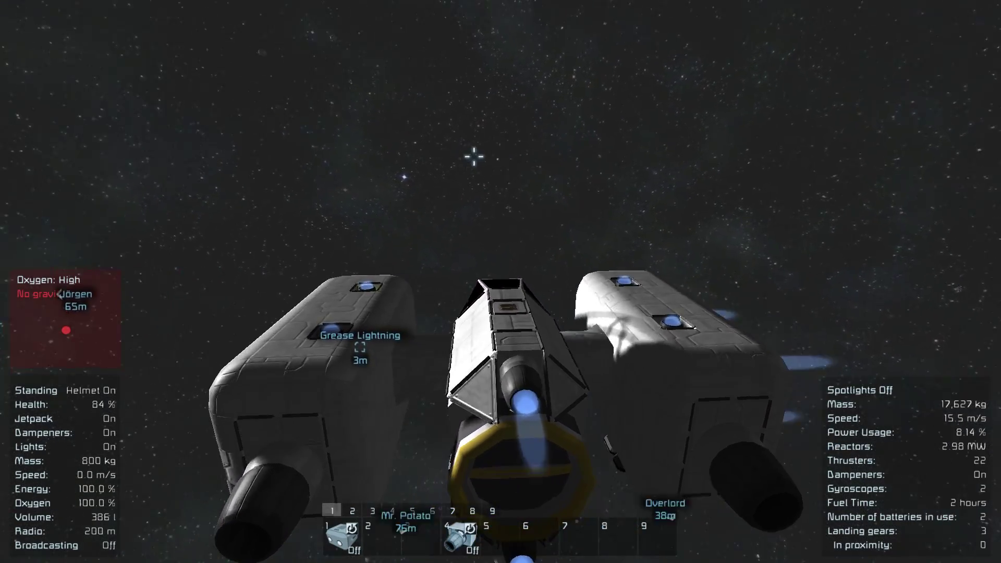
key(v)
drag(501, 281, 501, 282)
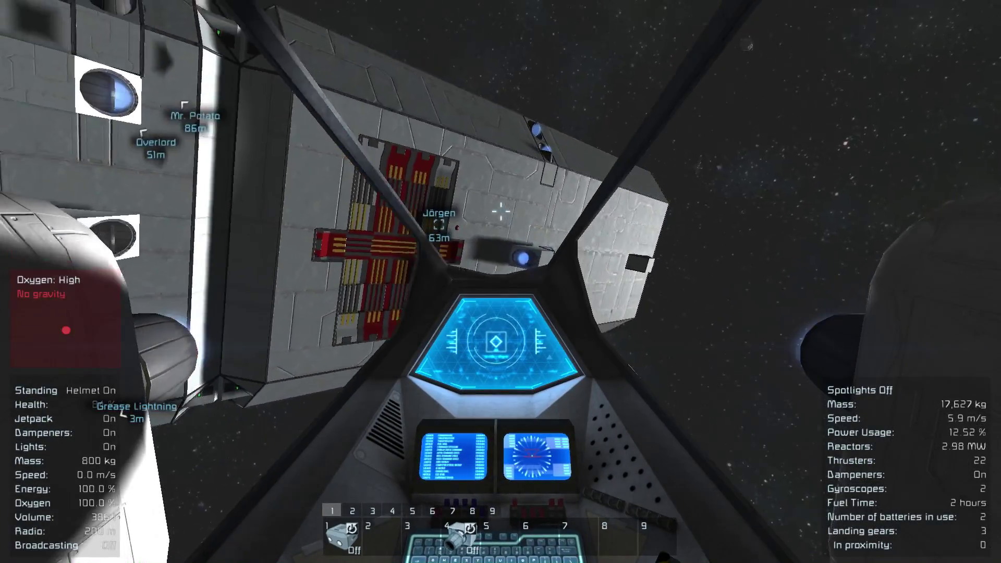
key(w)
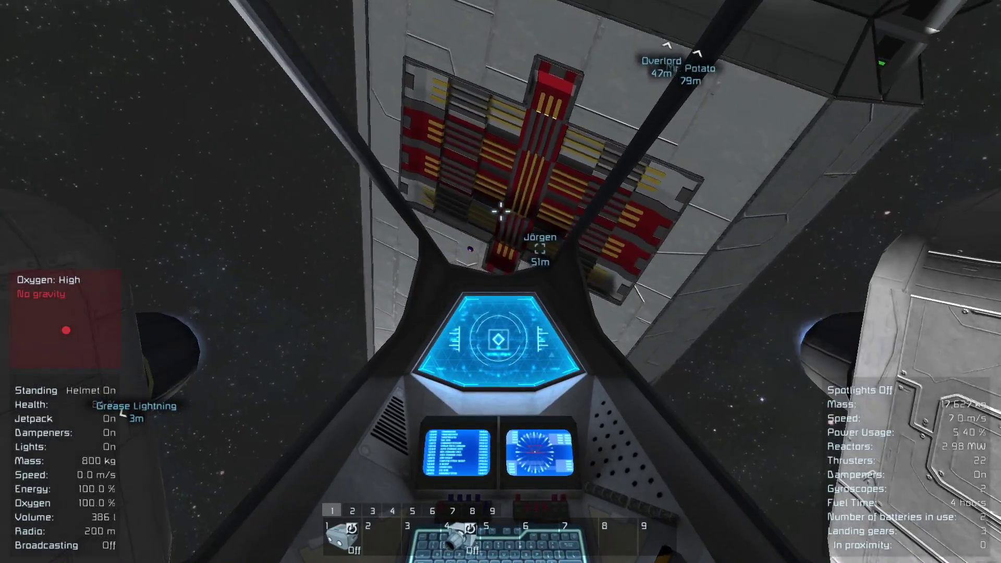
key(q)
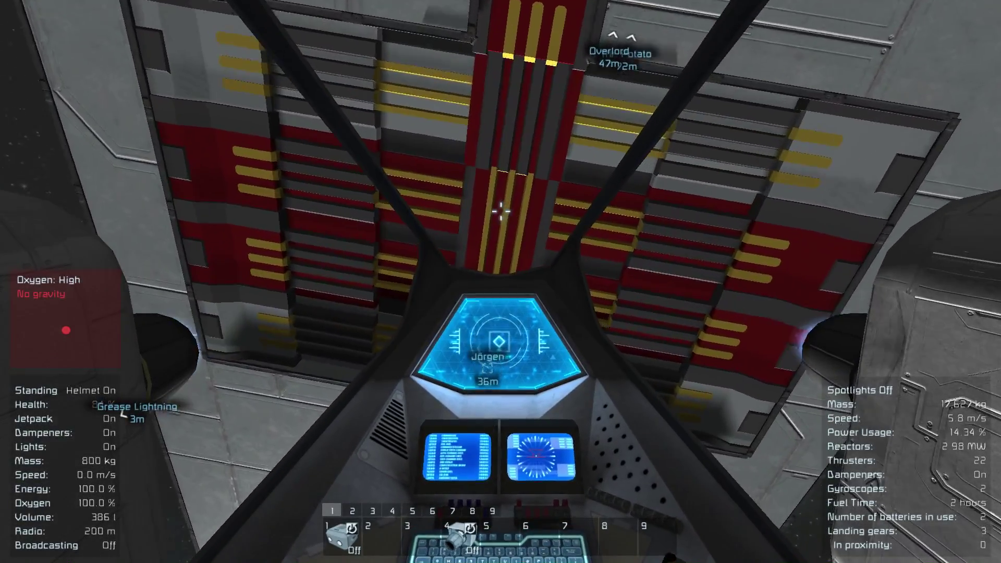
key(w)
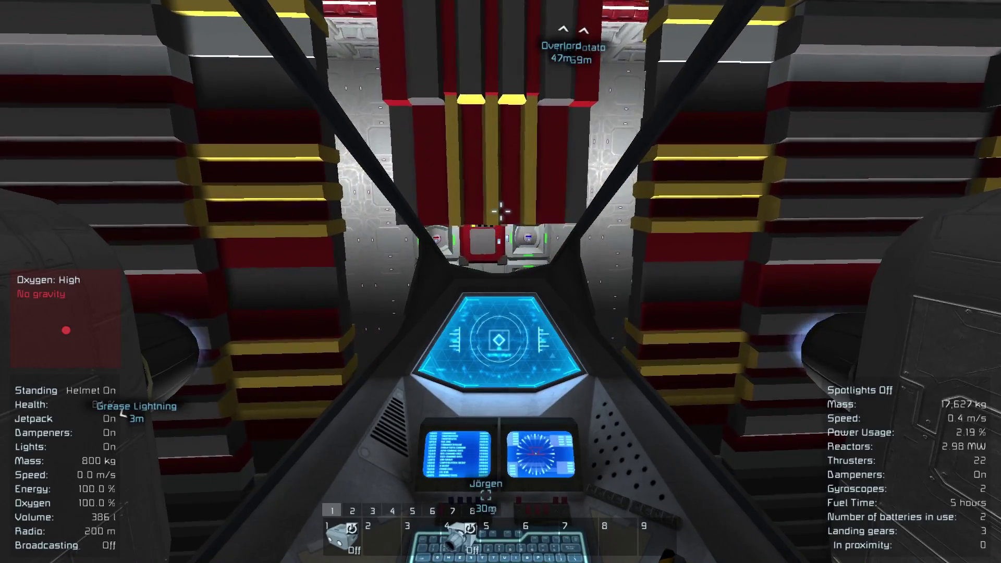
key(k)
click(401, 91)
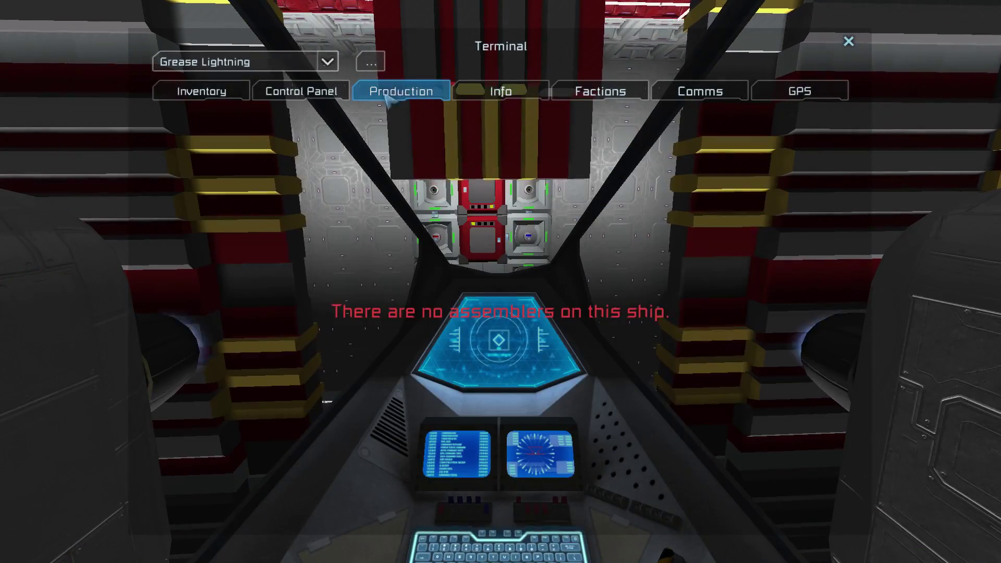
click(188, 116)
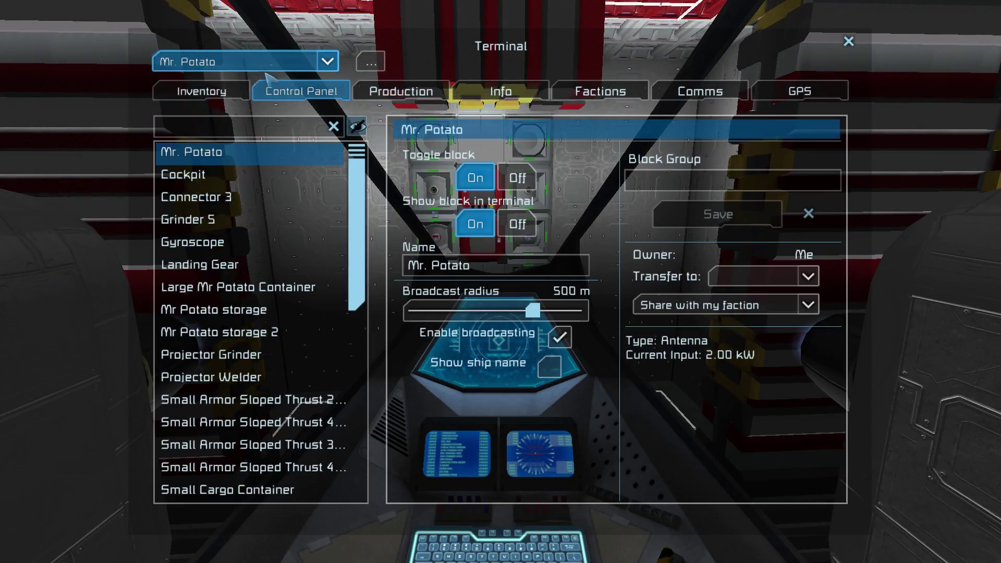
key(Escape)
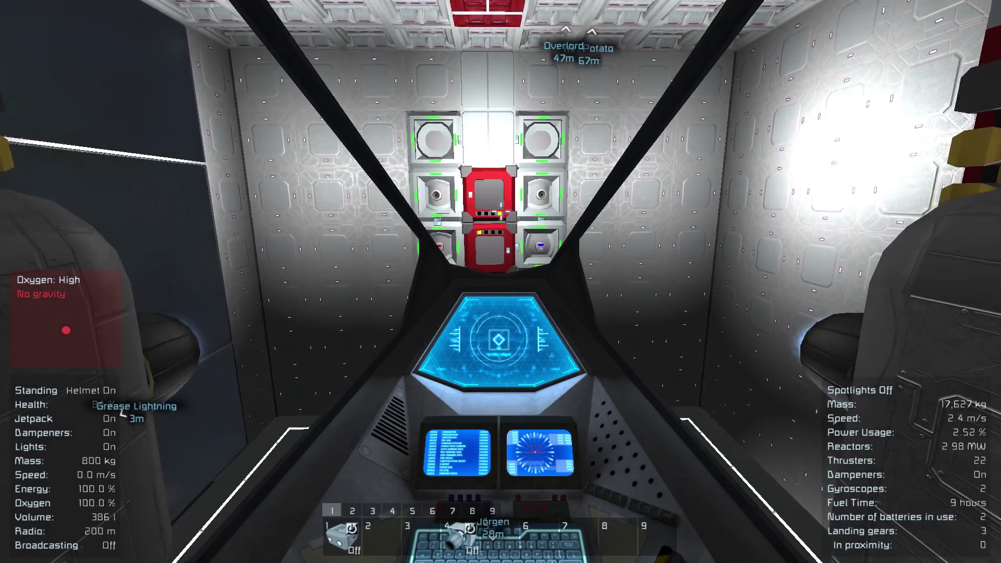
key(w)
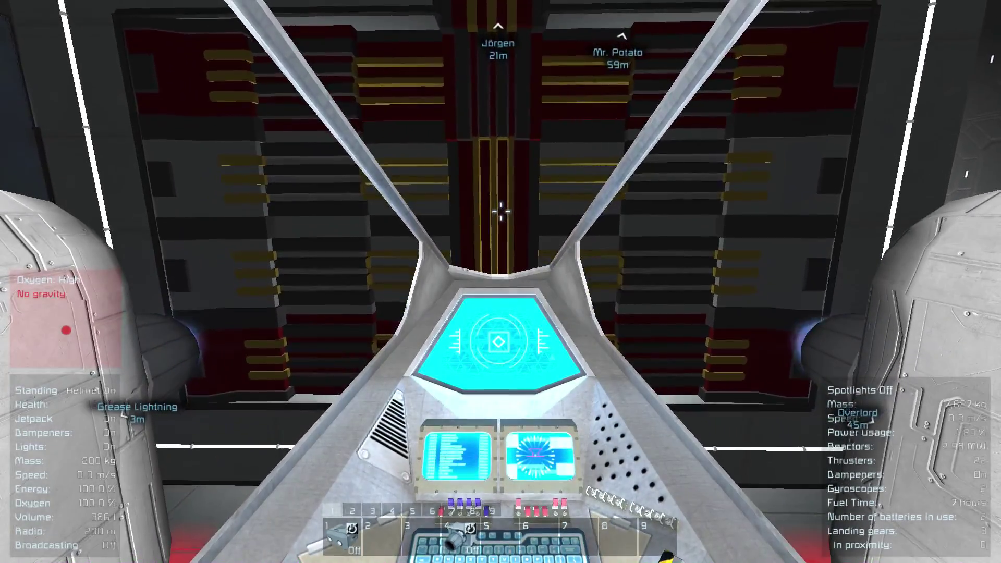
key(k)
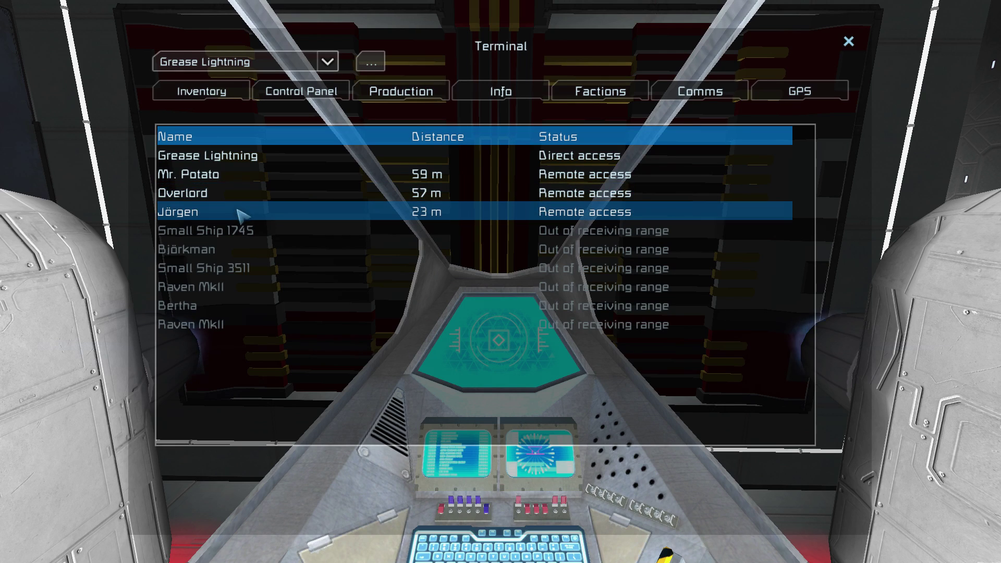
double_click(247, 199)
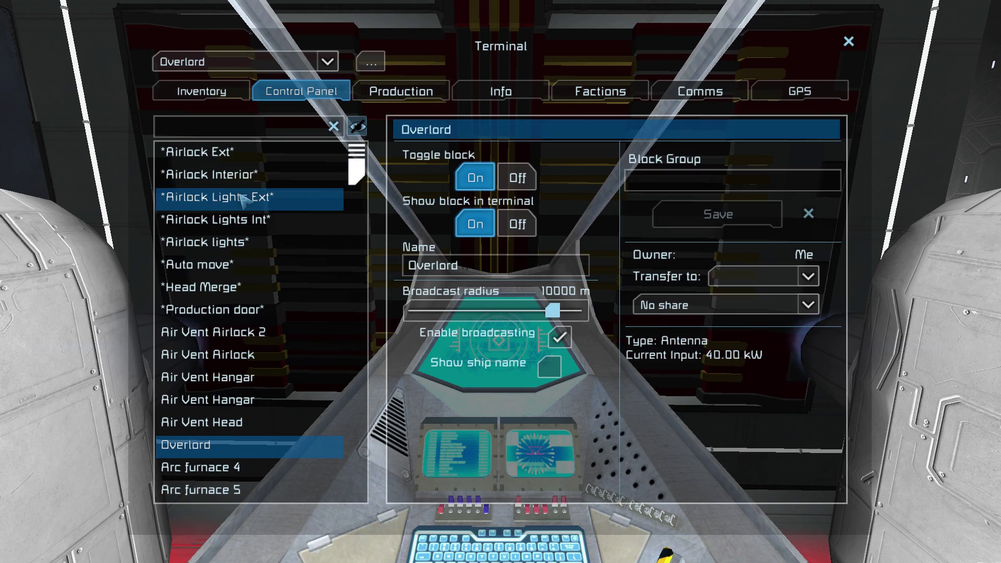
click(401, 92)
key(Escape)
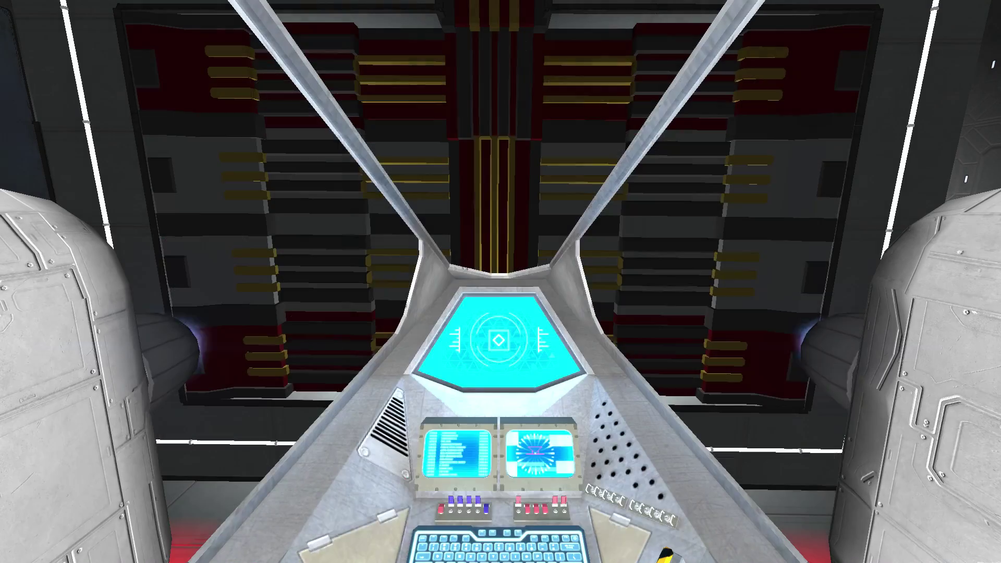
key(w)
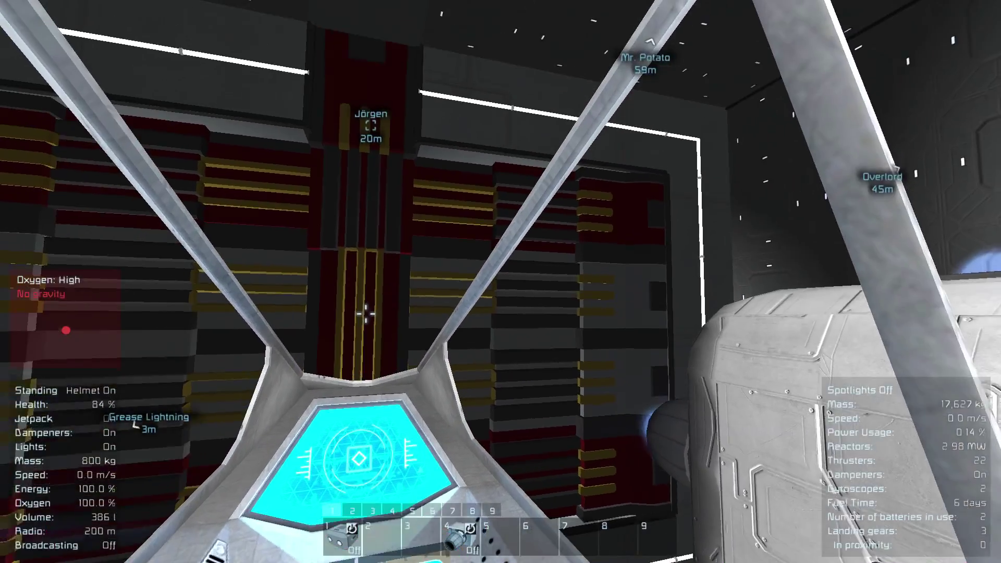
drag(500, 281, 501, 79)
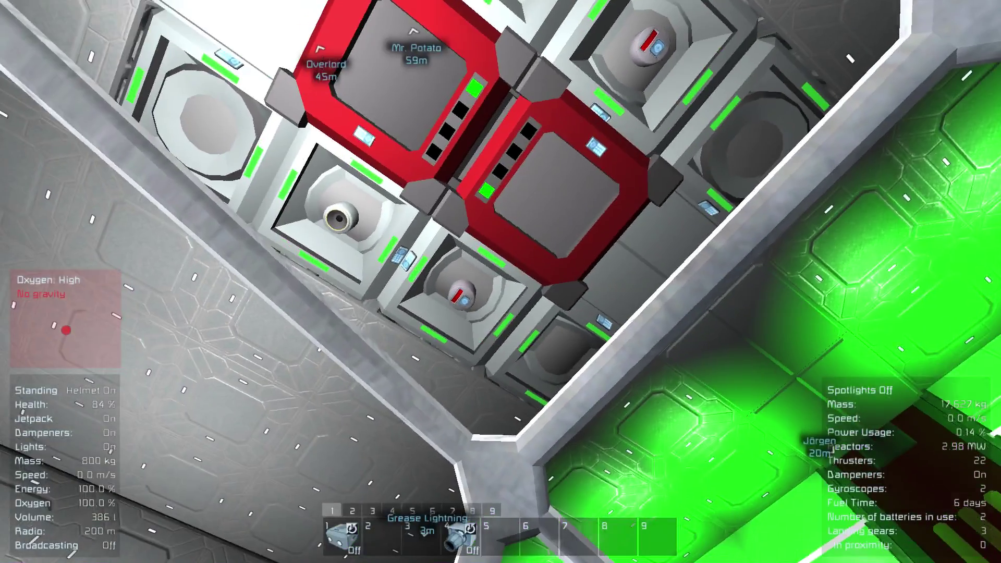
Step: Lower the ship with C onto the hangar floor until all three landing gears are in range
drag(501, 157, 501, 392)
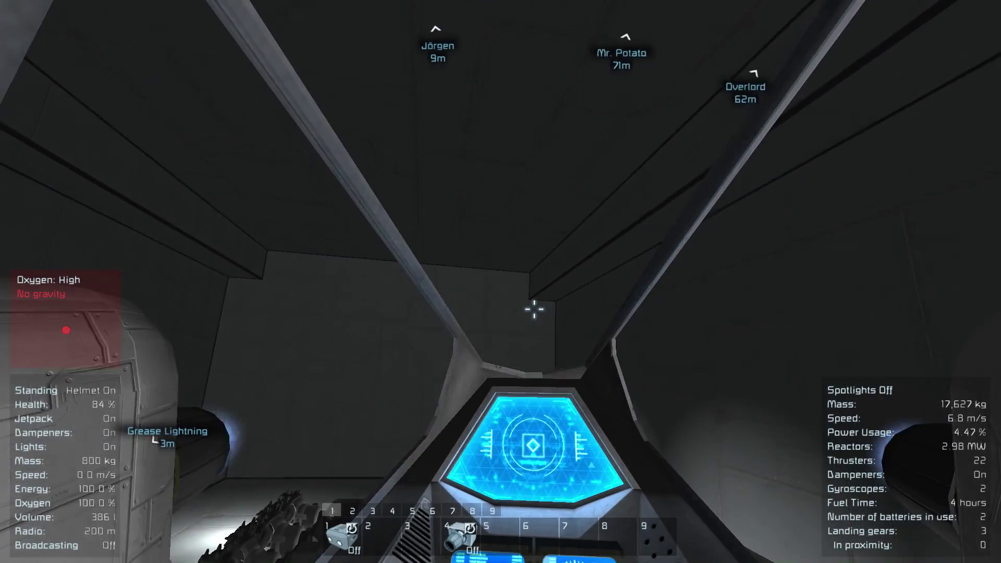
key(v)
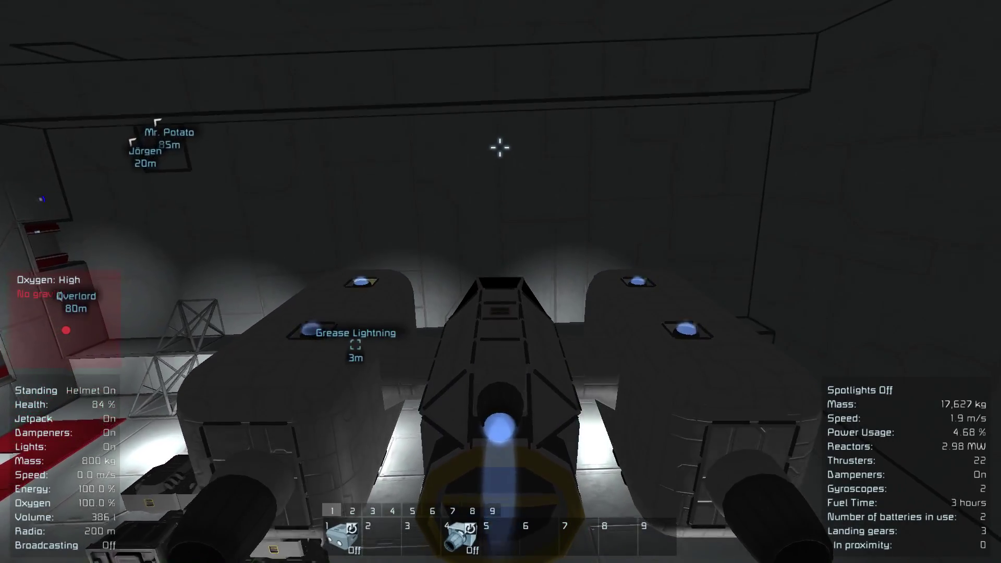
key(v)
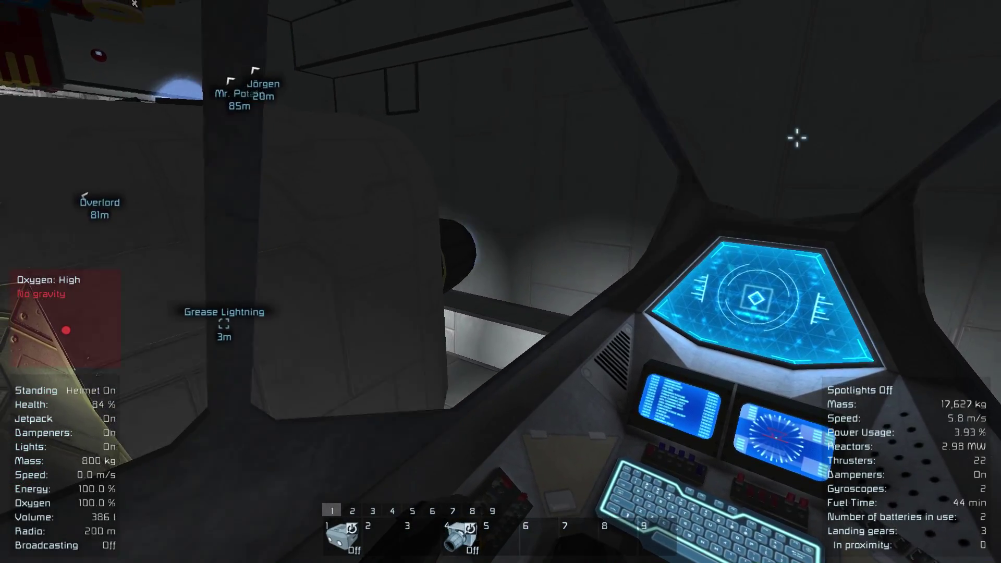
key(v)
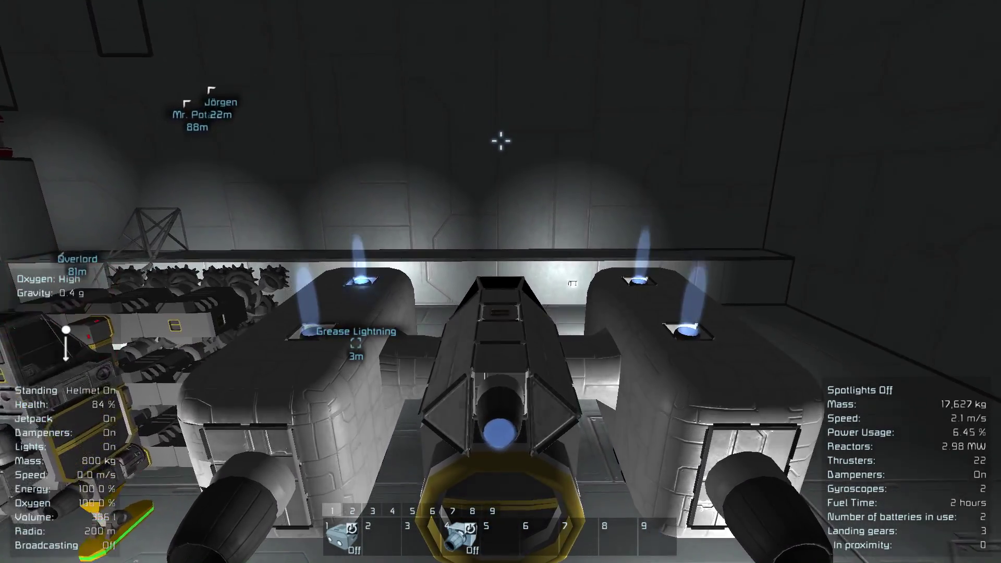
key(c)
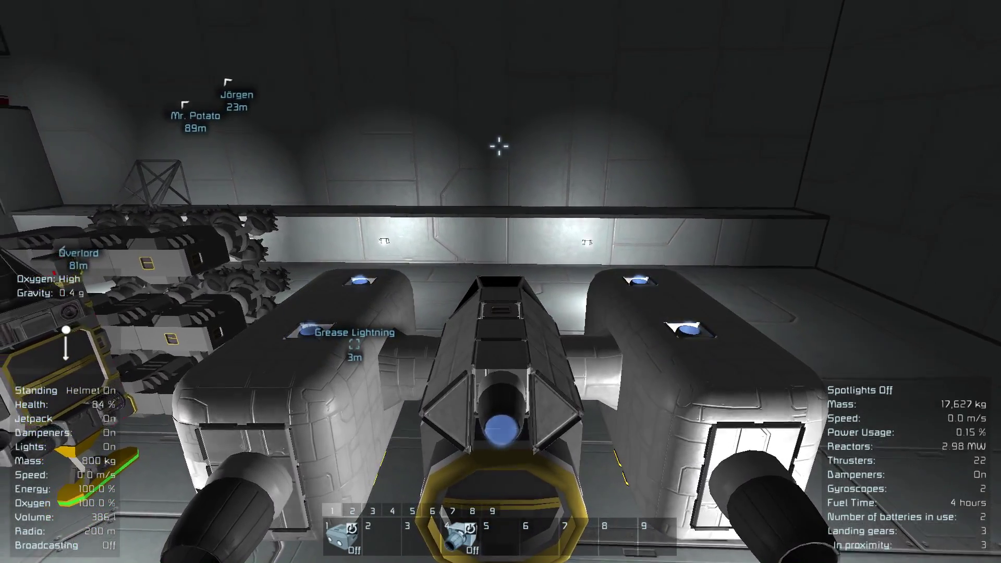
Step: Exit the cockpit and switch the jetpack off to drop to the floor
key(f)
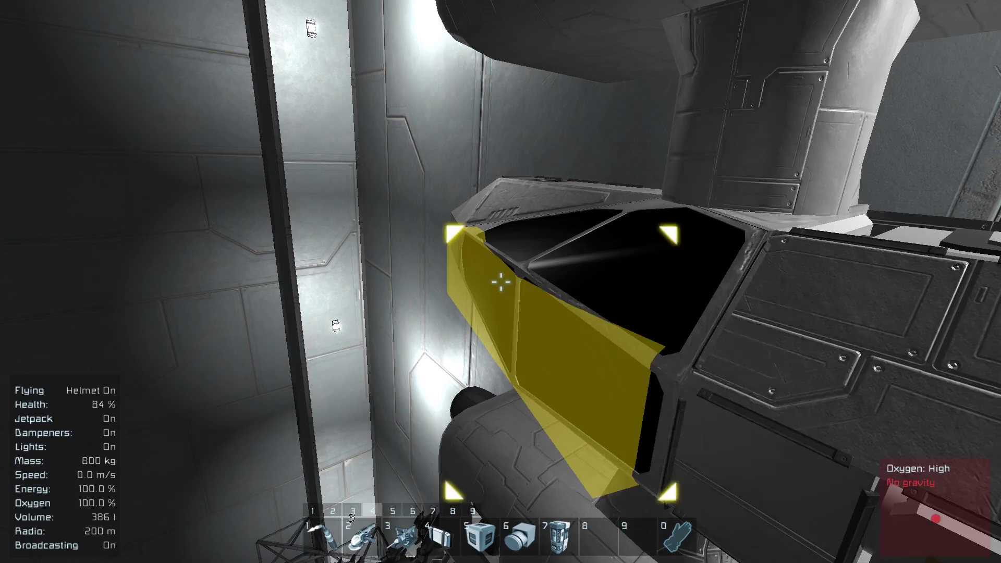
key(v)
key(x)
key(v)
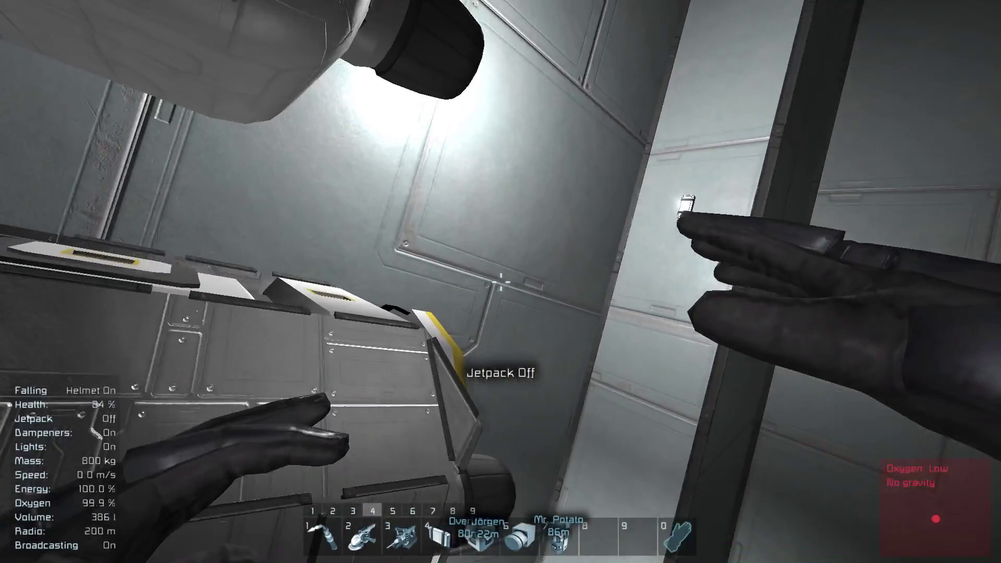
key(x)
key(x)
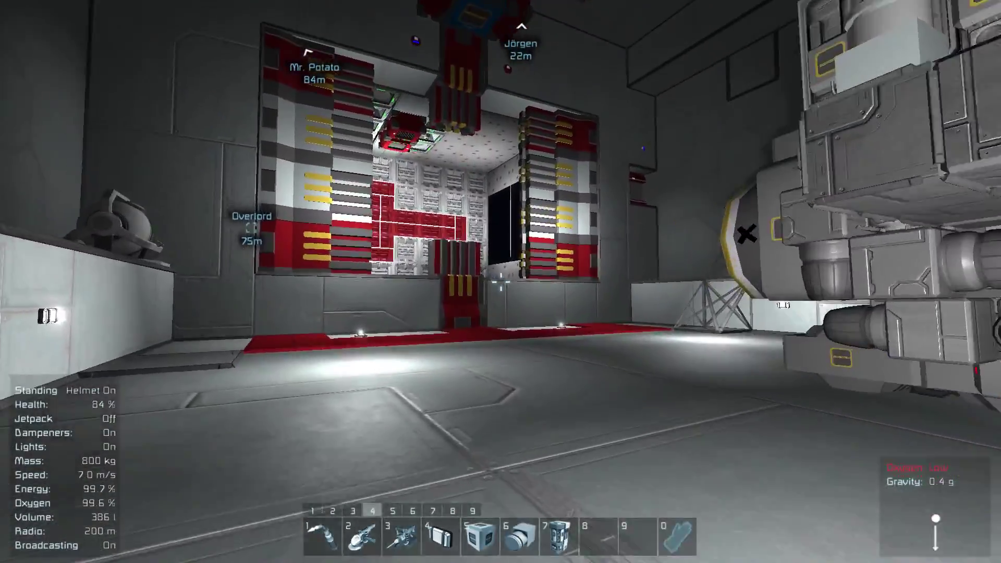
Step: Walk through the hangar and corridor to the medical station and heal to 100%
key(w)
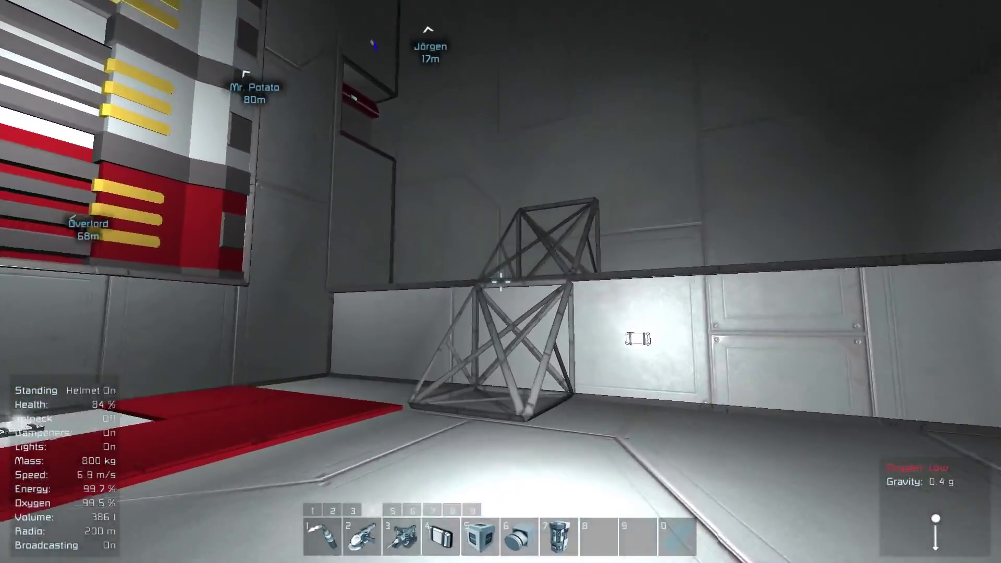
key(w)
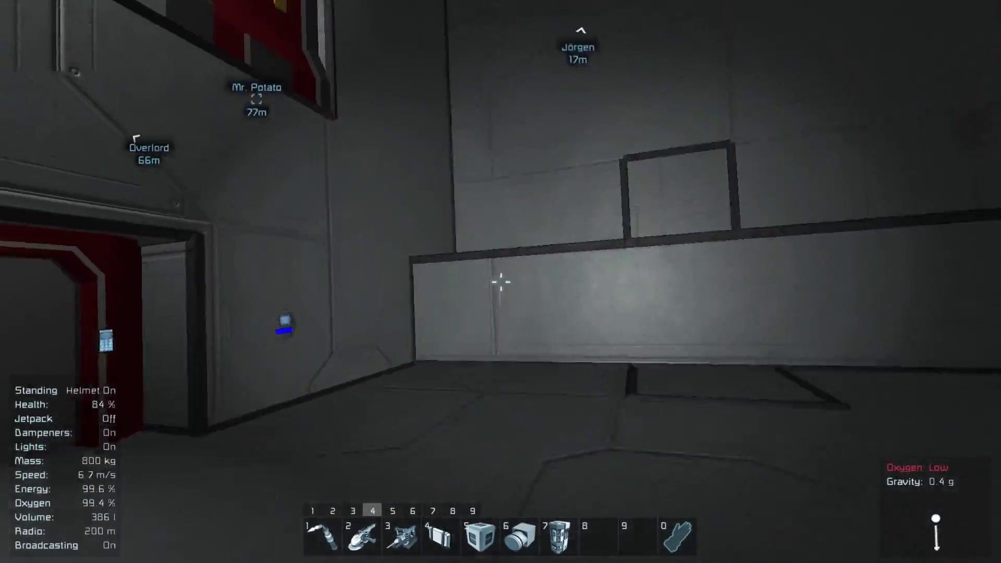
key(w)
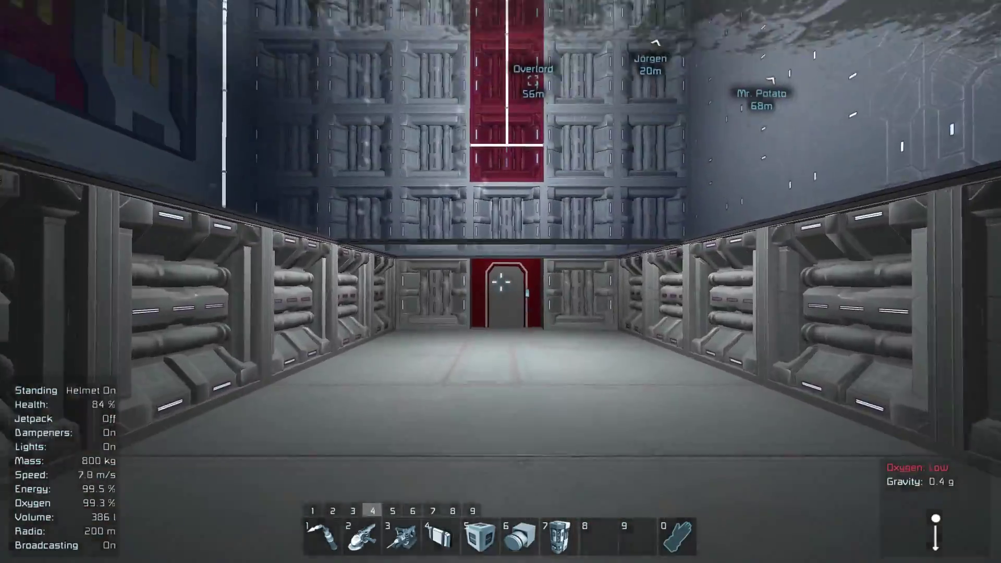
key(w)
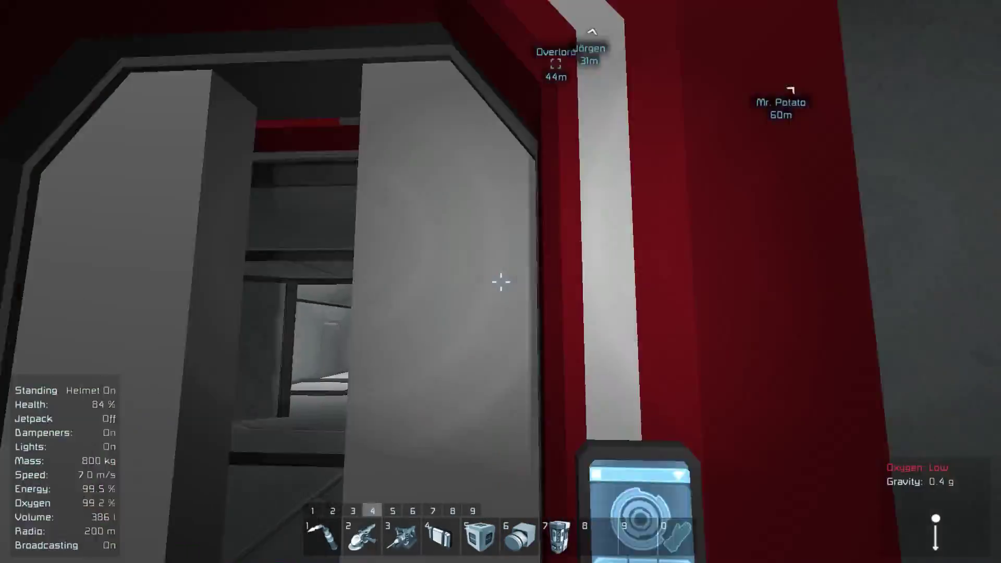
key(w)
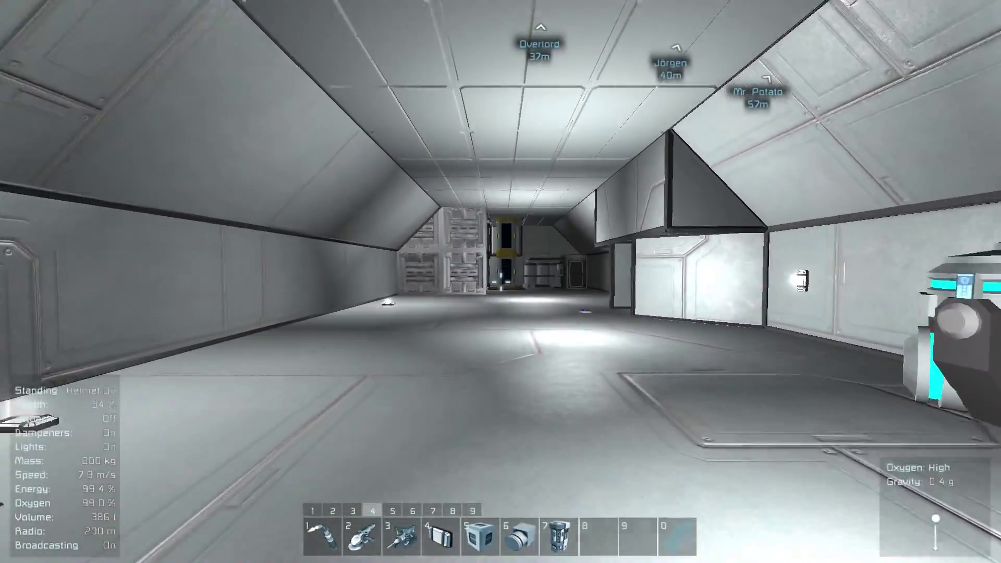
key(w)
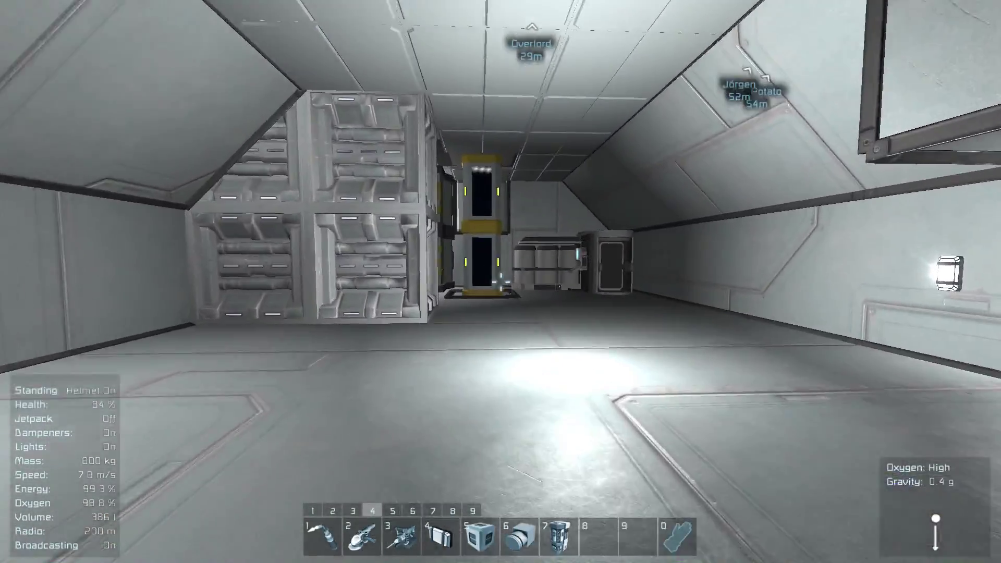
key(w)
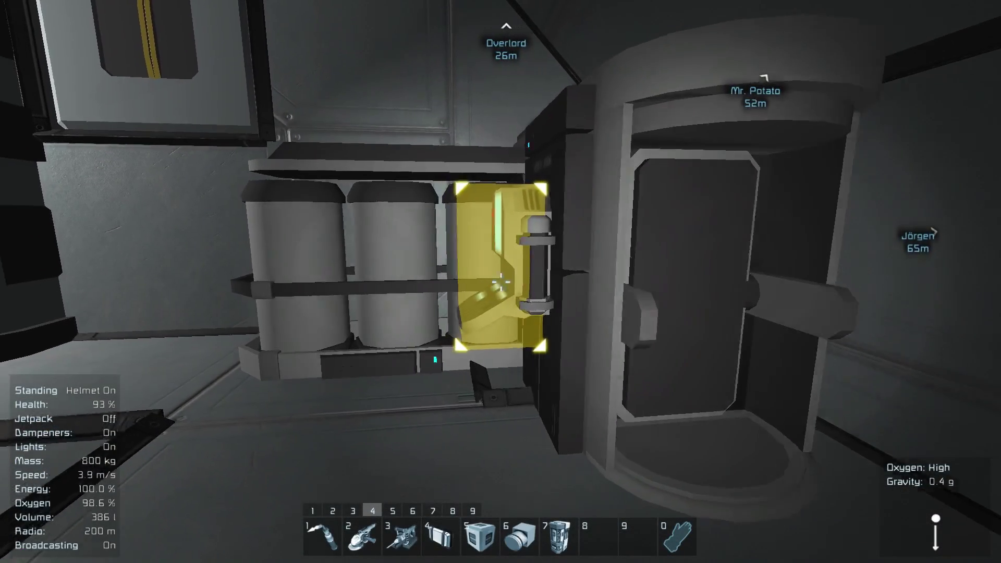
key(a)
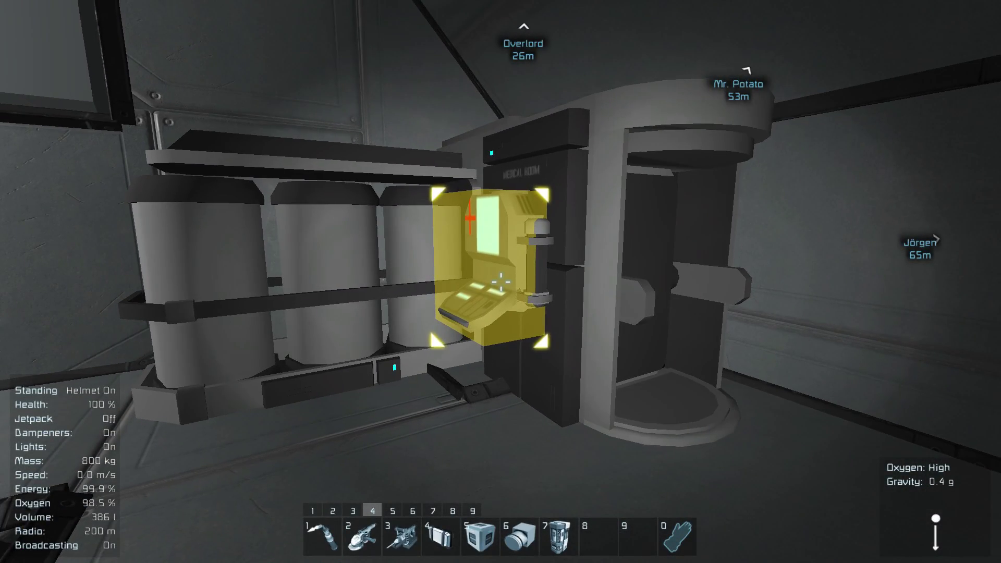
key(w)
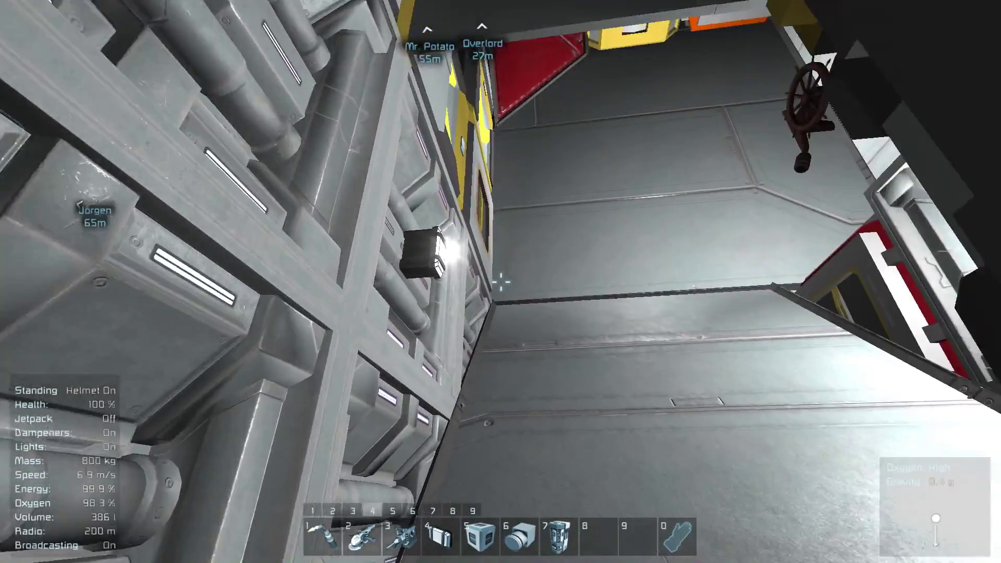
Step: Open the cargo container's terminal and browse its tabs before returning to Inventory
key(k)
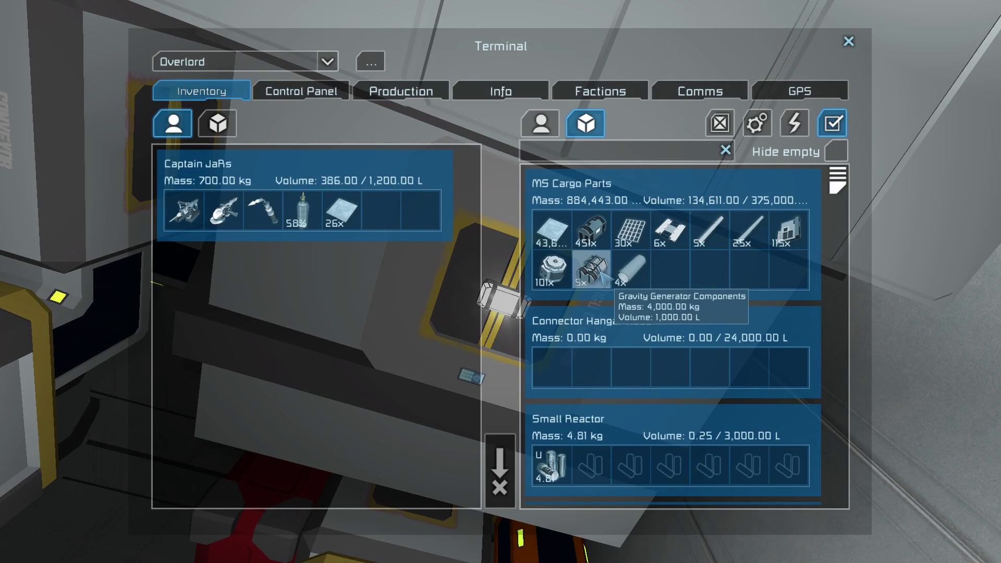
key(Escape)
key(k)
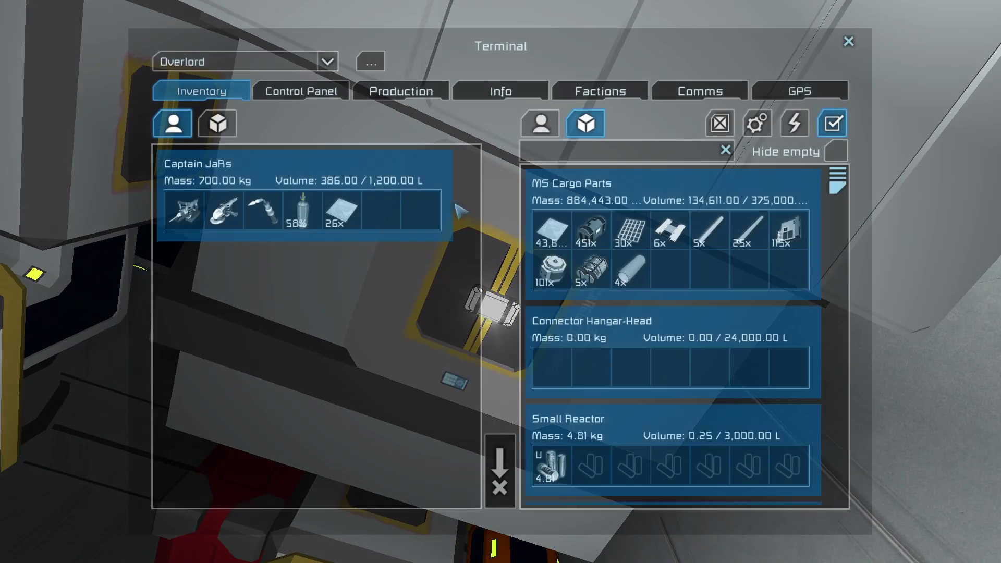
click(398, 92)
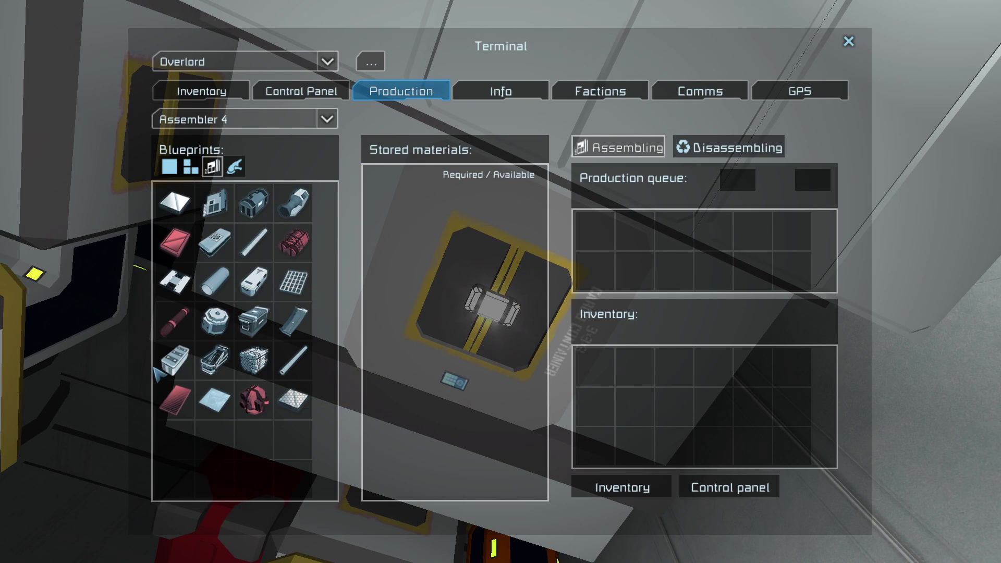
click(501, 91)
click(401, 92)
click(301, 90)
click(401, 91)
click(202, 92)
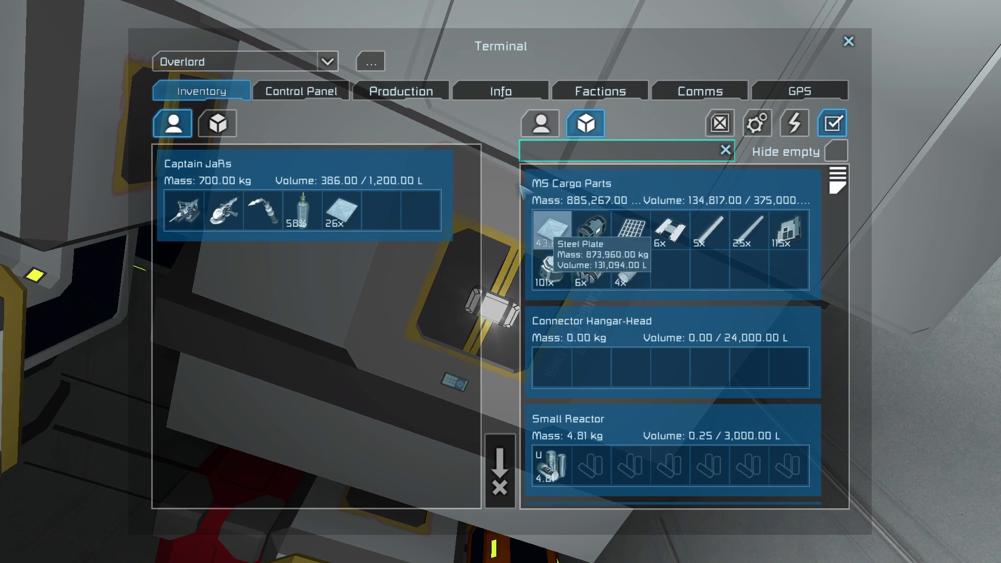
Step: Deposit 26 steel plates into MS Cargo Parts and take 100 steel plates
click(218, 122)
click(173, 123)
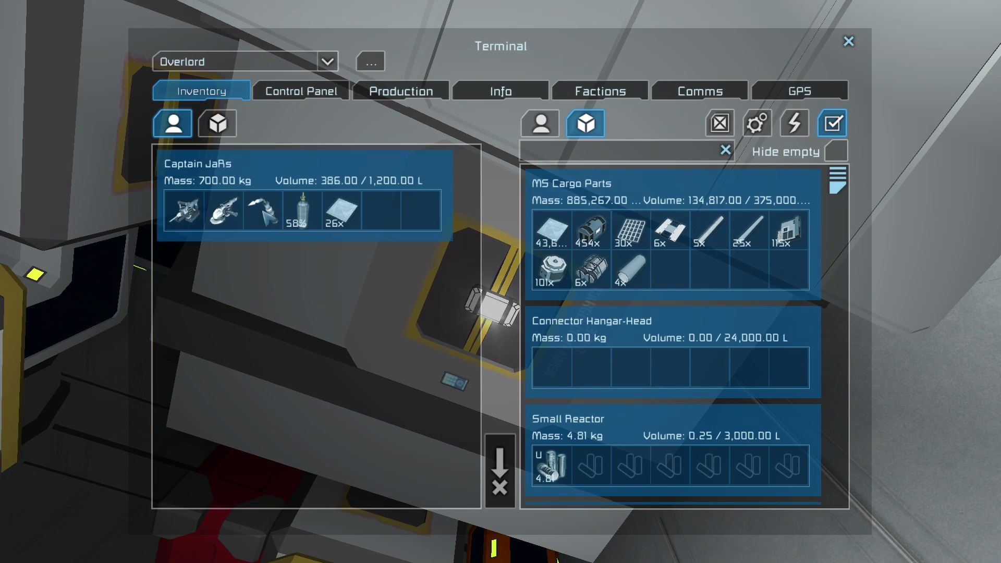
double_click(344, 212)
shift+click(552, 230)
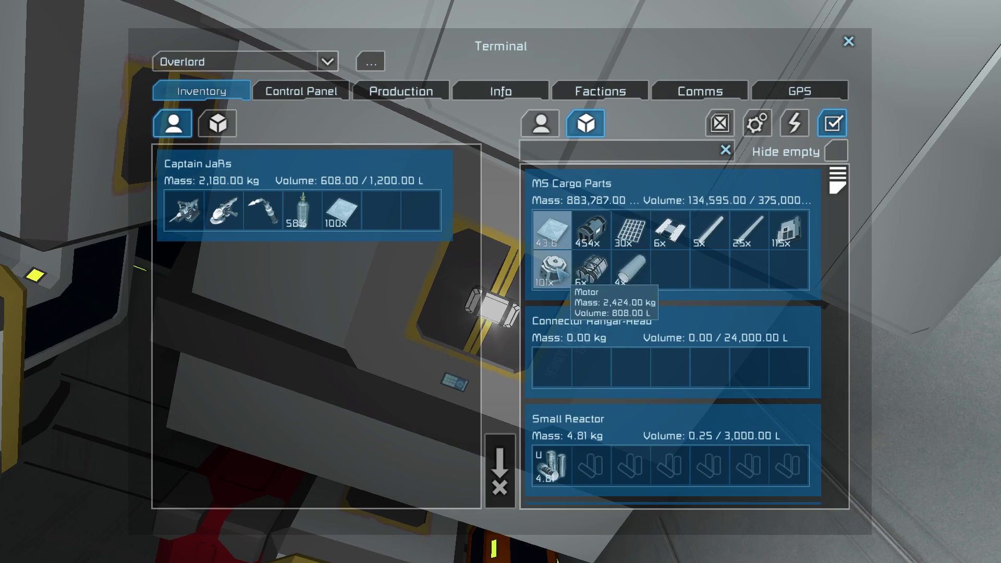
key(Escape)
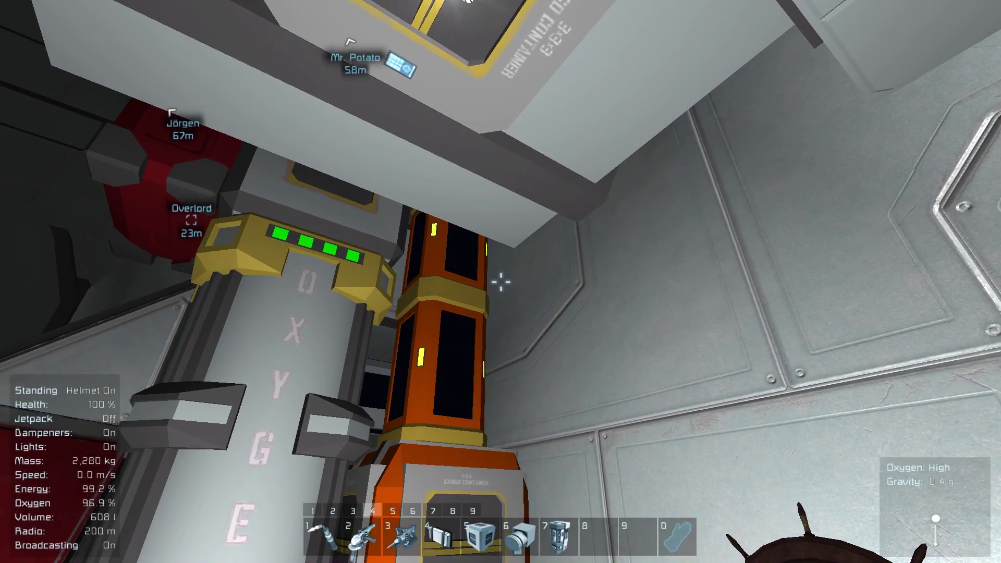
Step: Select the Gravity Generator block, then take 4 large steel tubes from the cargo
key(ctrl+4)
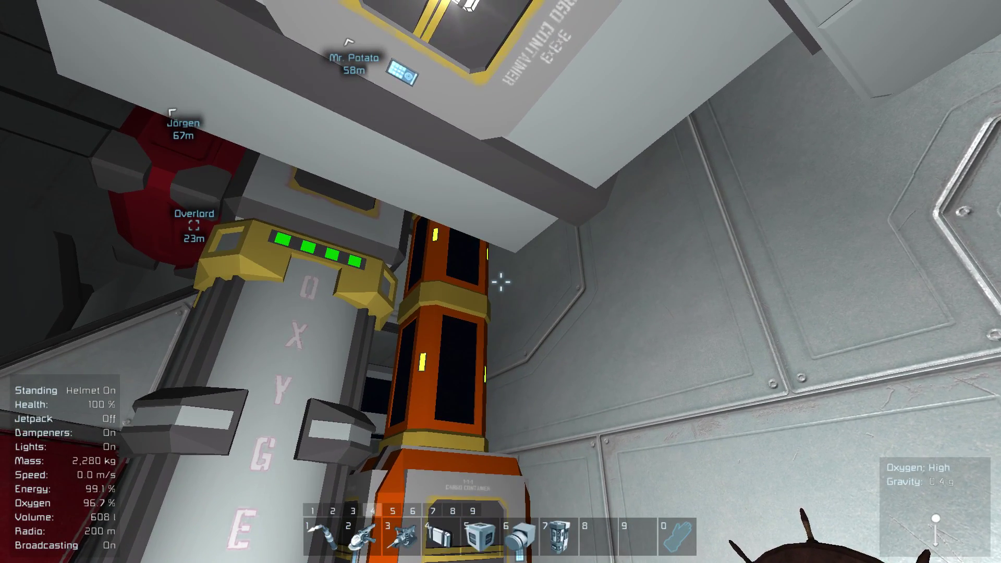
key(ctrl+5)
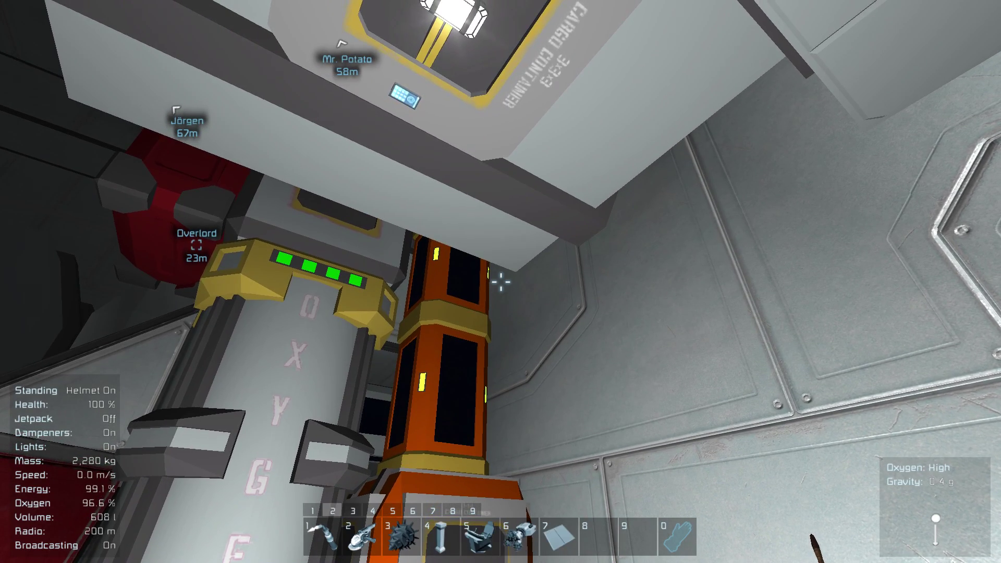
text(g)
text(grav)
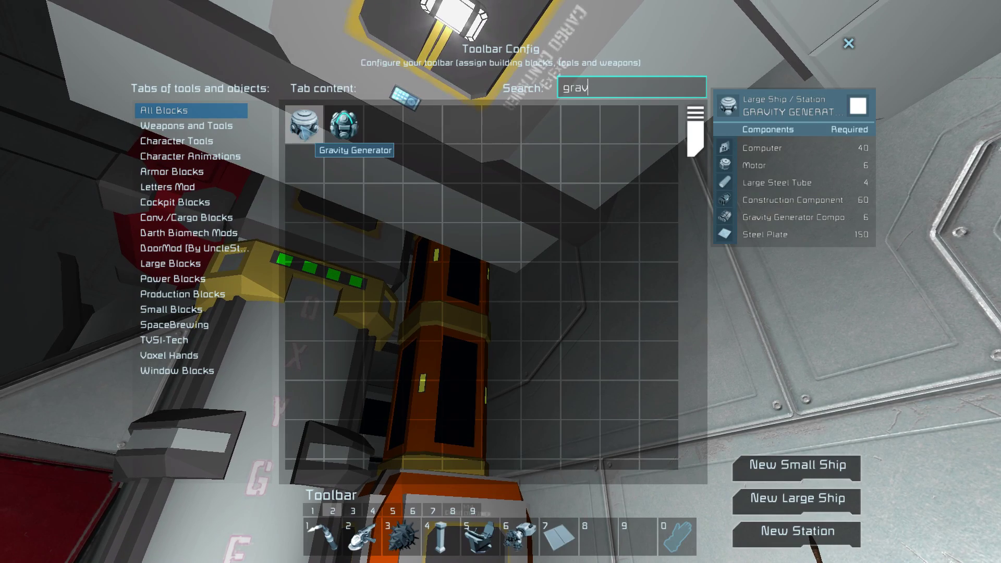
double_click(343, 126)
key(Escape)
key(k)
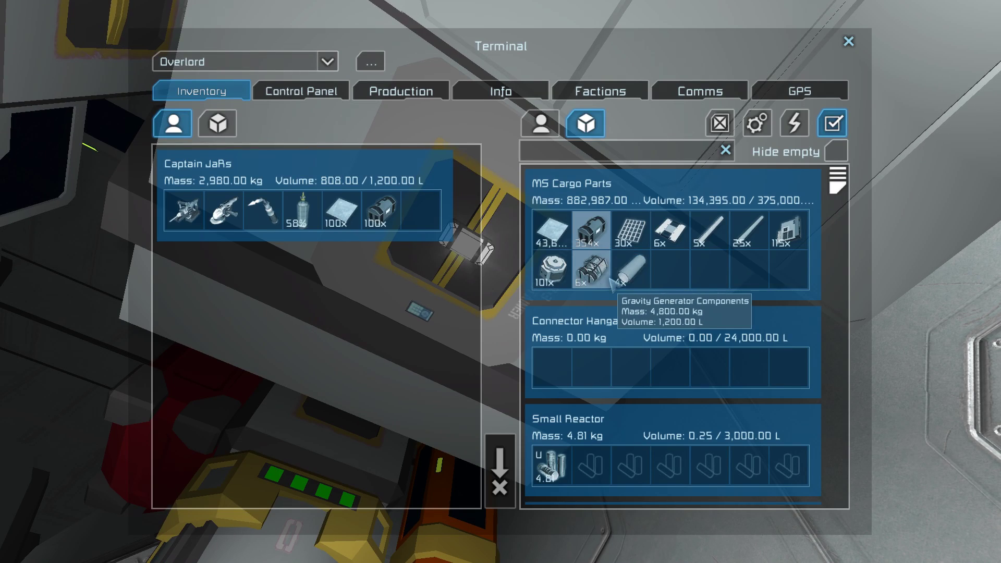
double_click(634, 271)
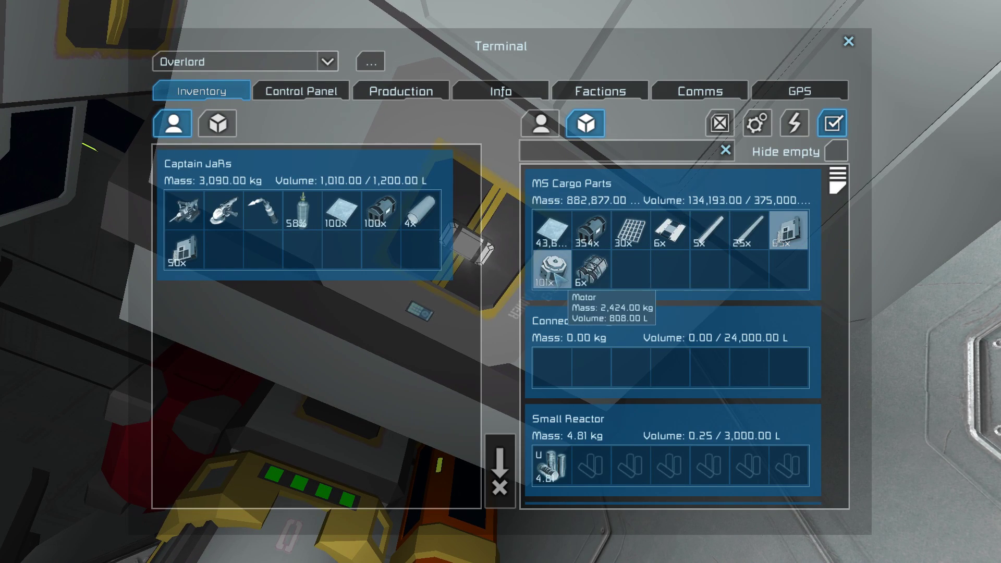
Step: Place a gravity generator block and weld its frame to 10%
key(Escape)
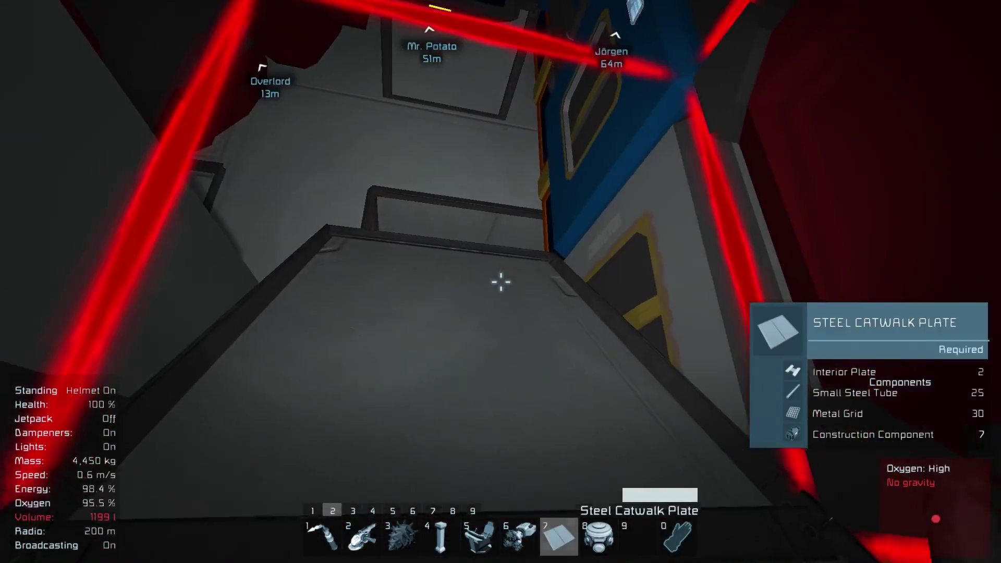
key(j)
key(w)
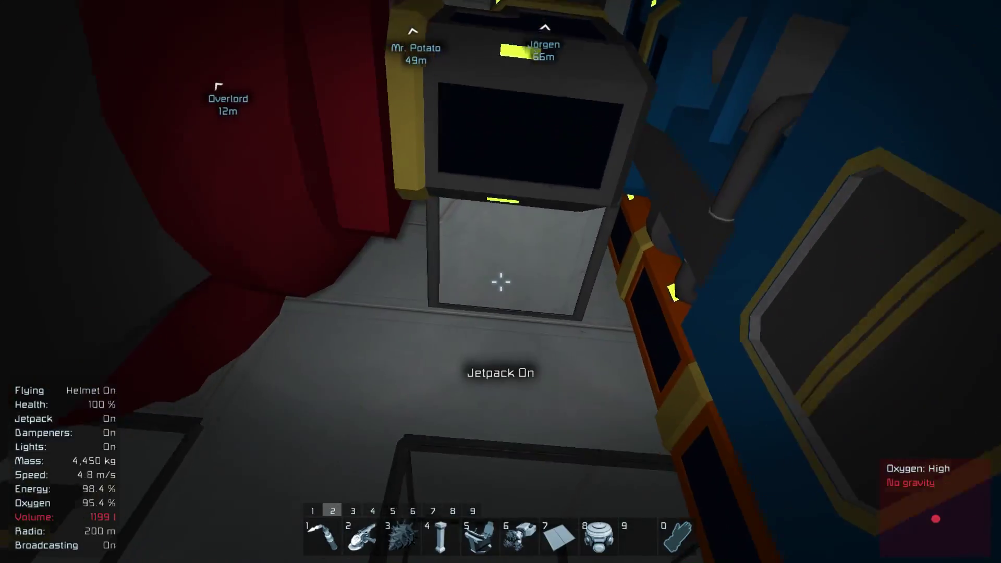
key(7)
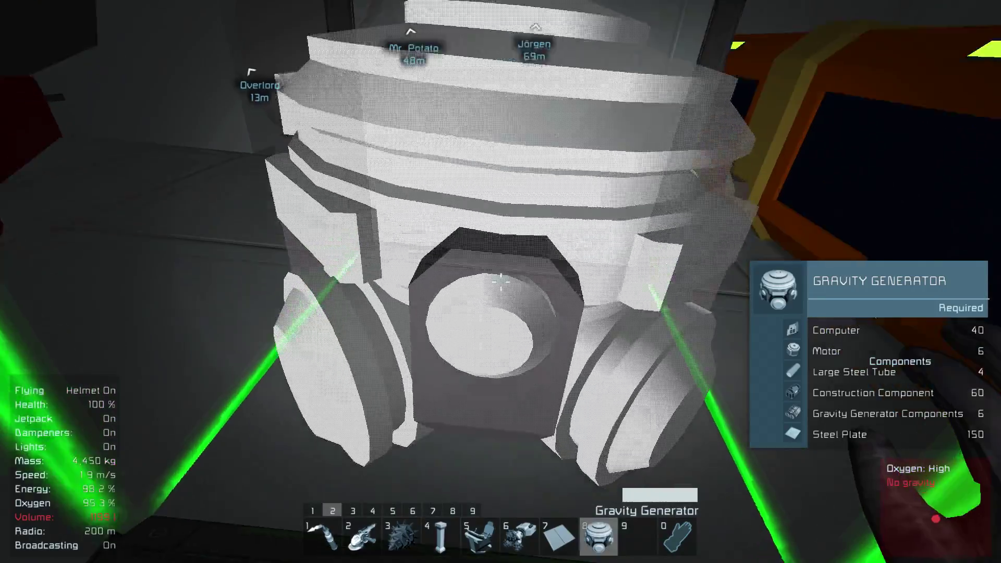
key(7)
key(8)
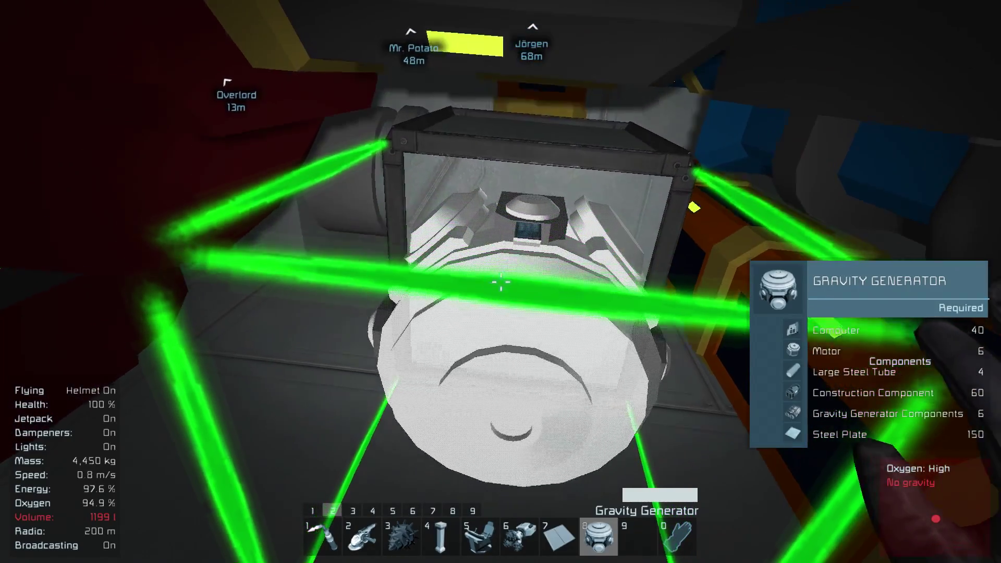
click(501, 282)
key(1)
drag(500, 282, 501, 283)
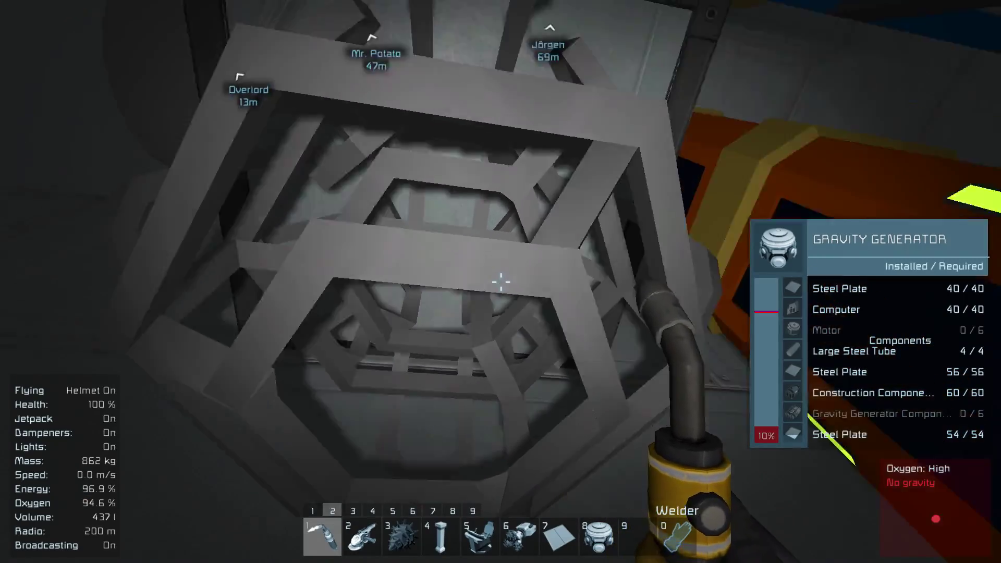
Step: Toggle the jetpack, try placing a steel catwalk plate, and bring up the cargo container's inventory
key(w)
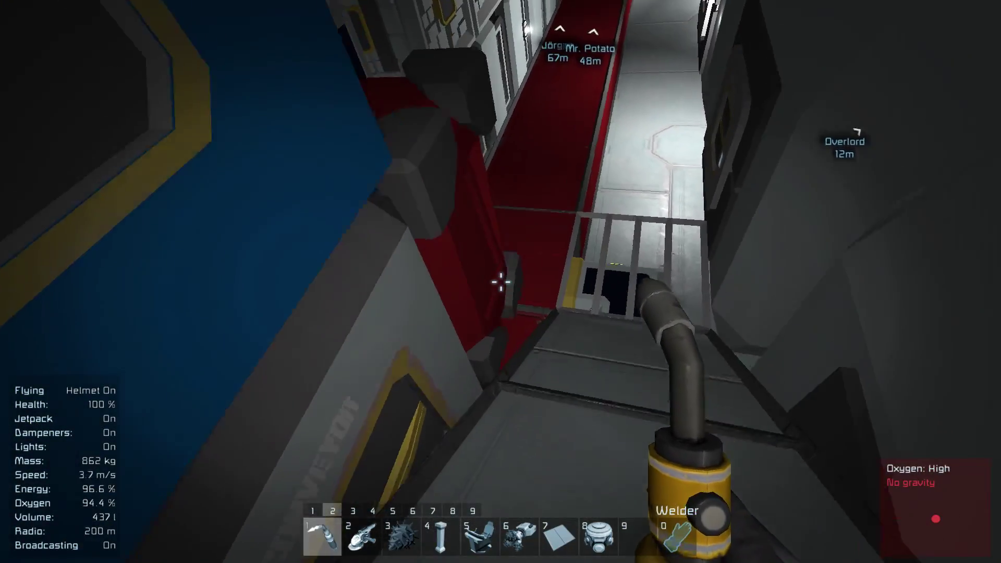
key(x)
key(x)
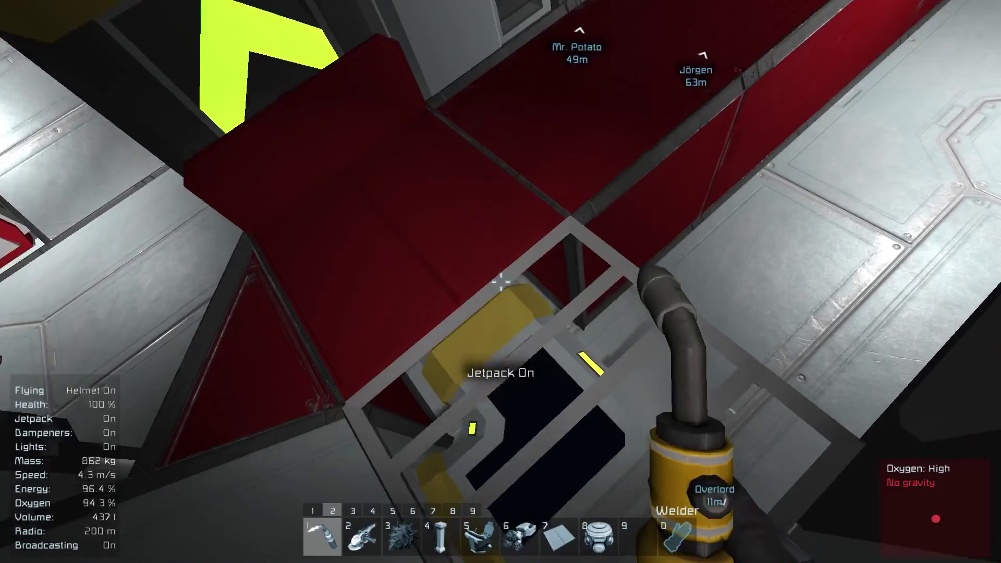
key(x)
click(501, 282)
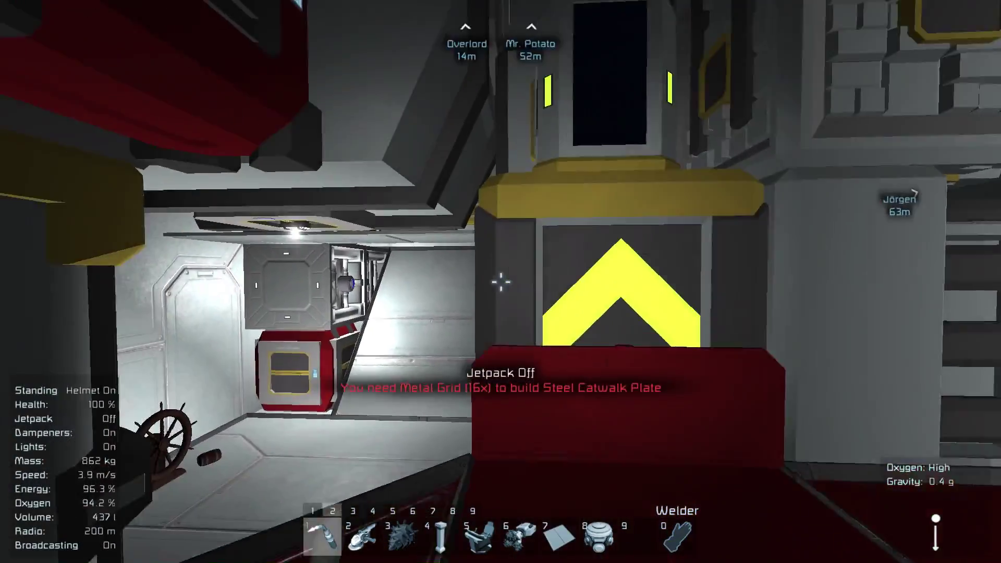
key(w)
key(k)
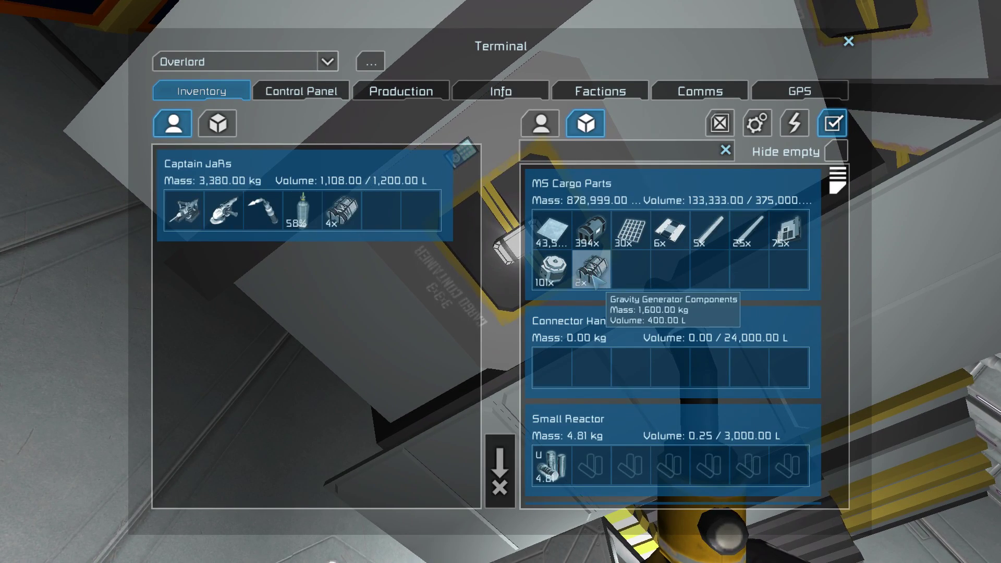
Step: Move the oxygen bottle from the personal inventory into the Oxygen Tank
key(Escape)
key(k)
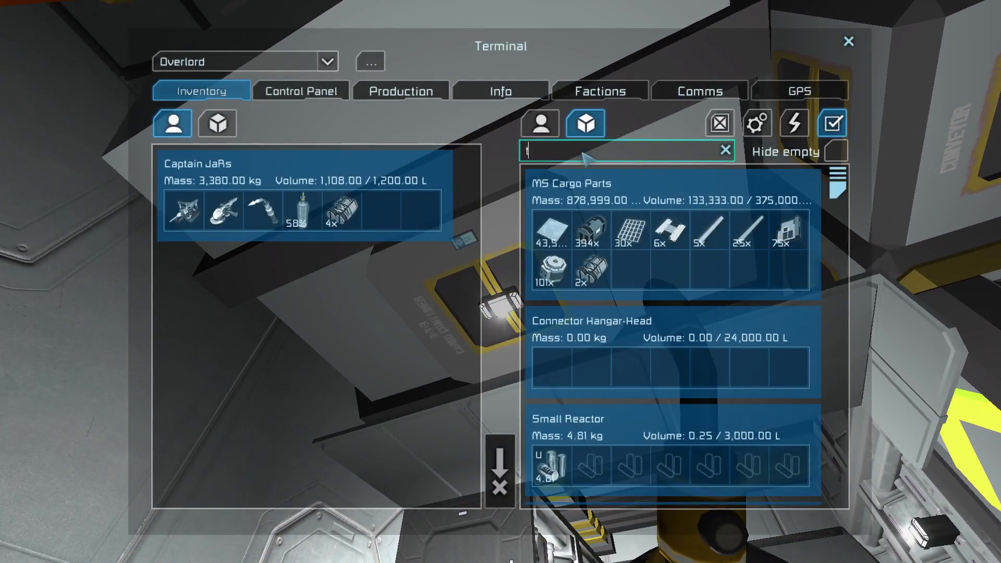
text(ank)
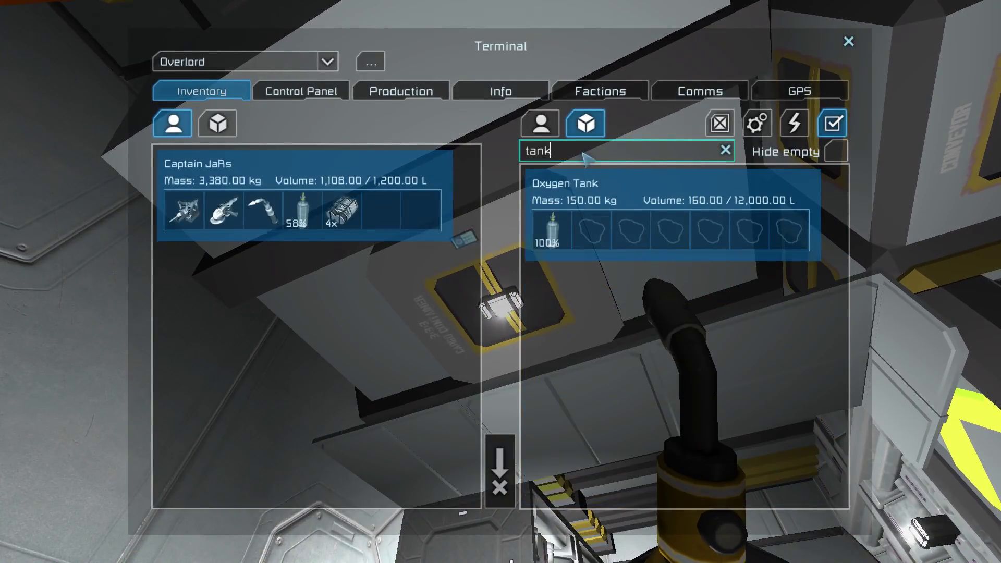
double_click(298, 209)
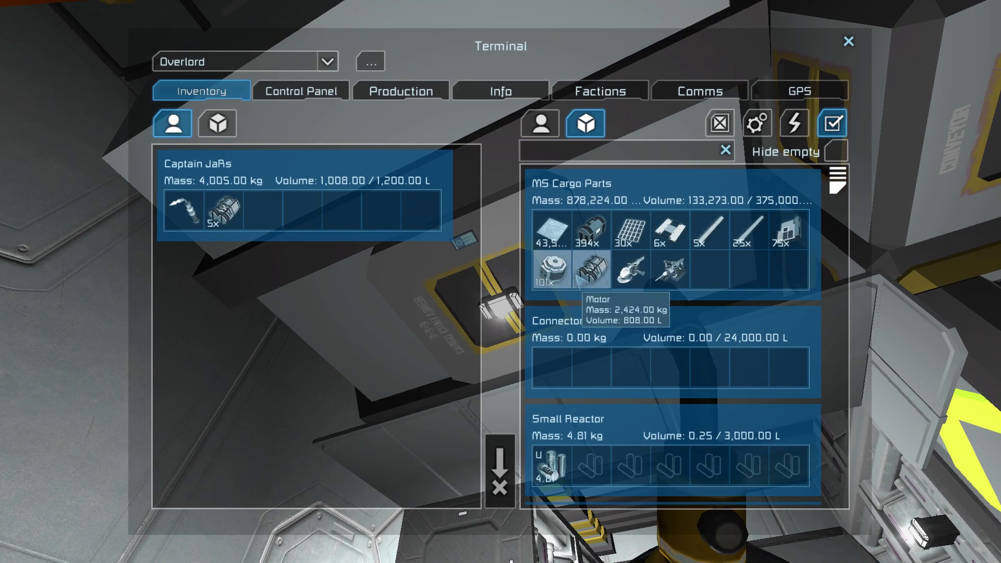
key(Escape)
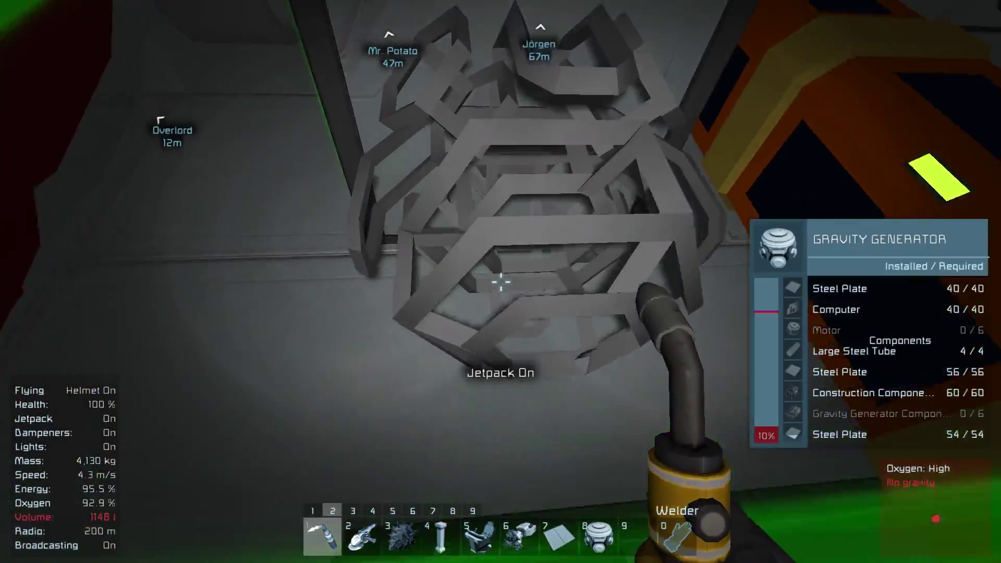
Step: Land at MS Cargo Parts for gravity generator components and motors, then weld the generator frame
key(x)
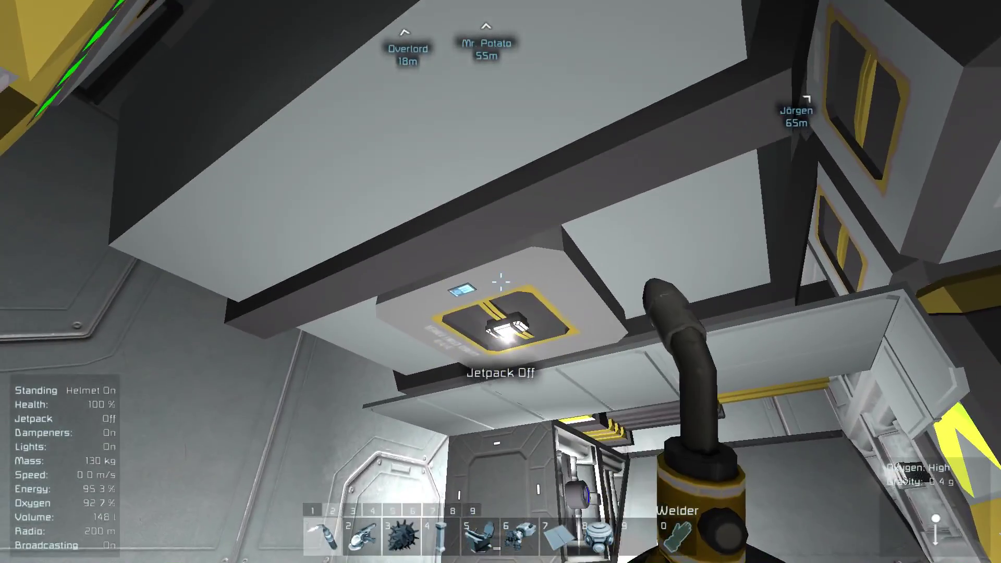
key(k)
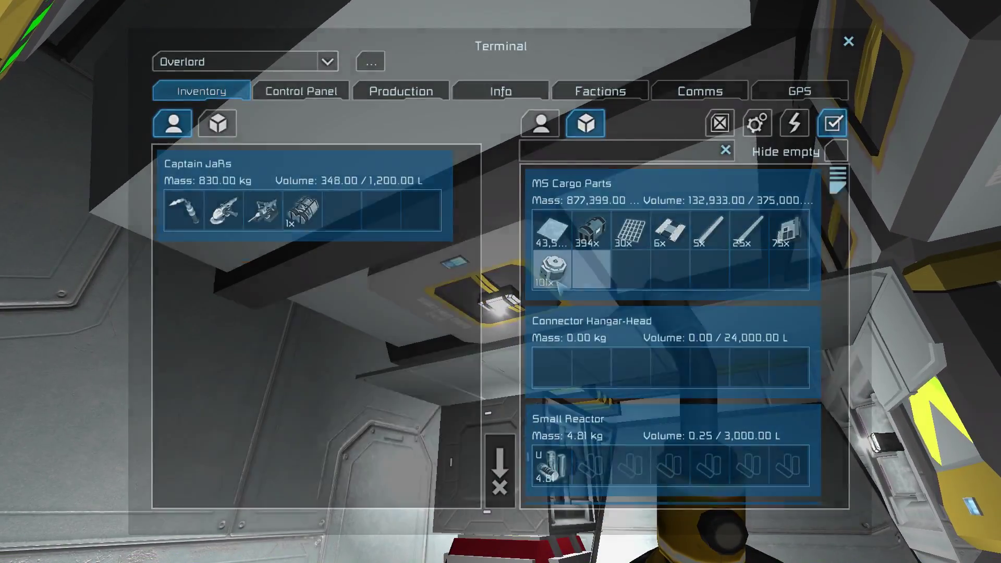
key(Escape)
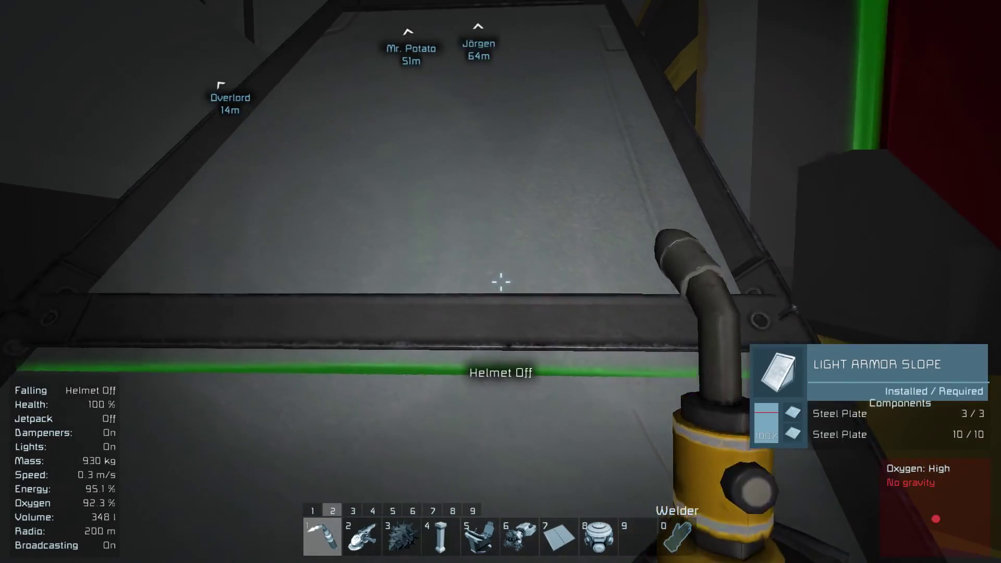
key(x)
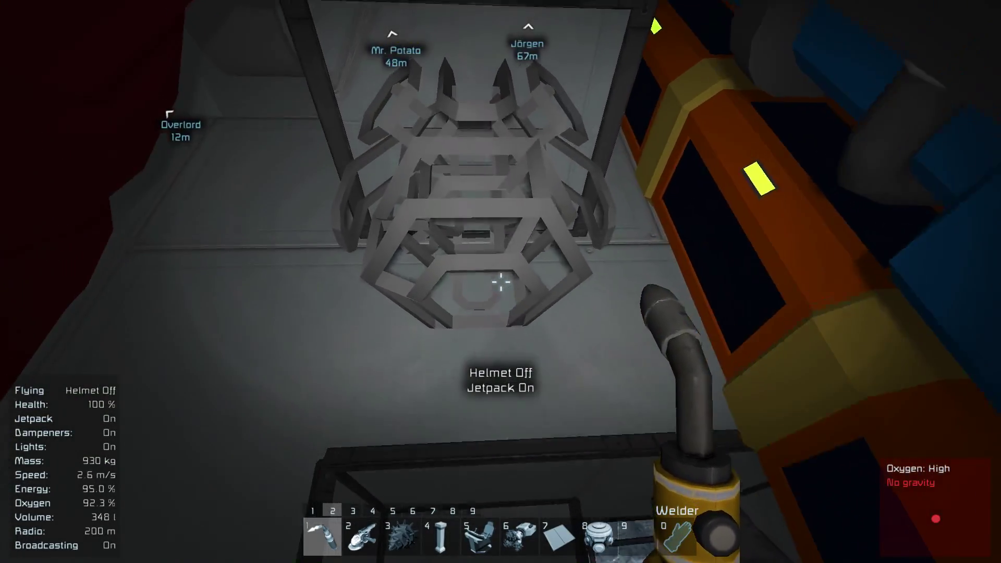
drag(501, 282, 501, 282)
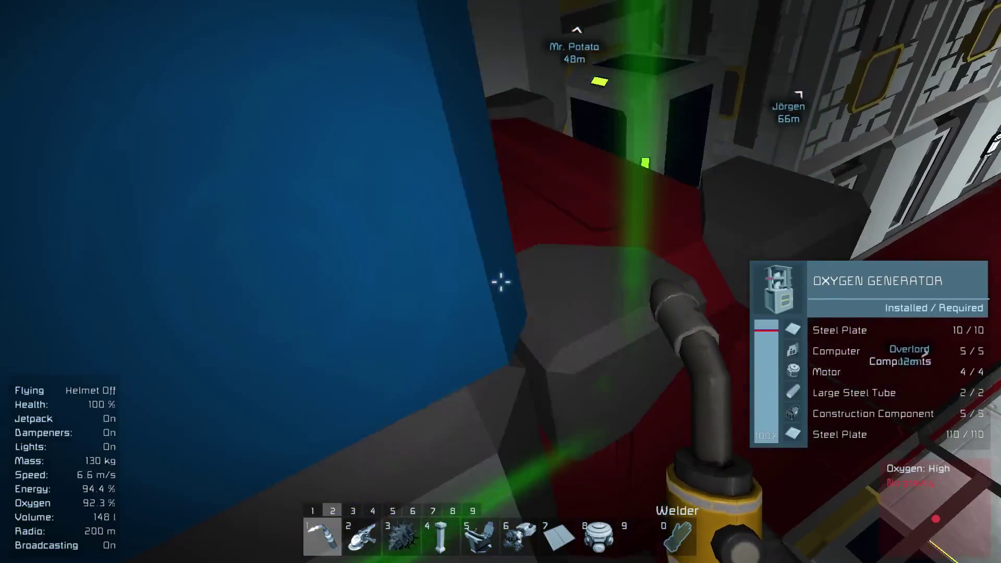
Step: Return to the MS Cargo Parts container and show its block settings
key(w)
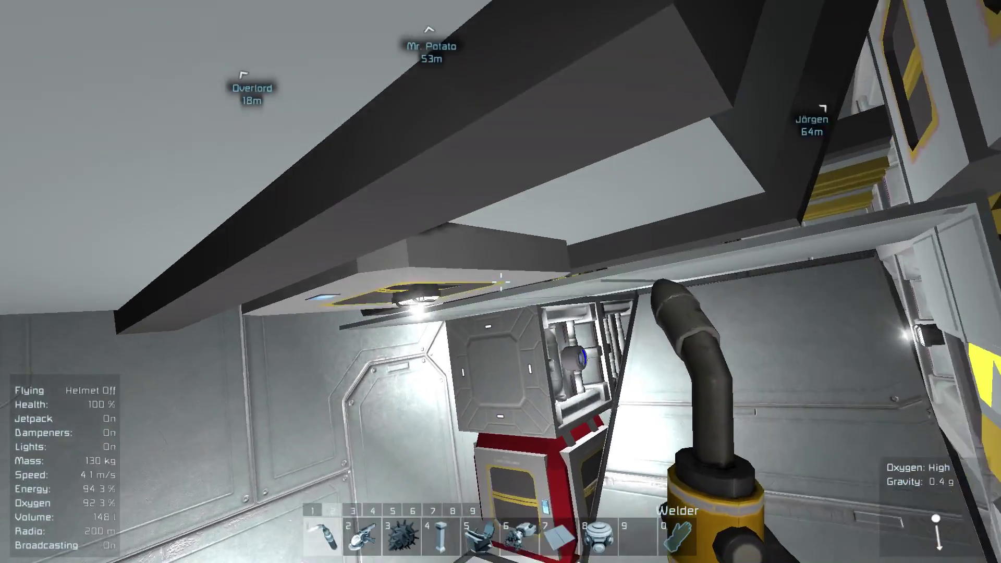
key(k)
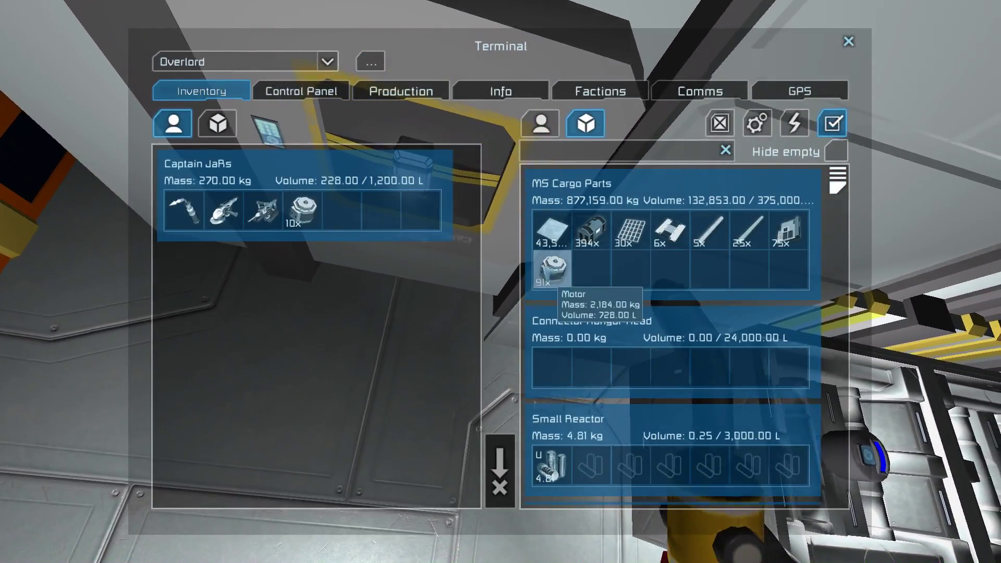
click(390, 91)
click(301, 91)
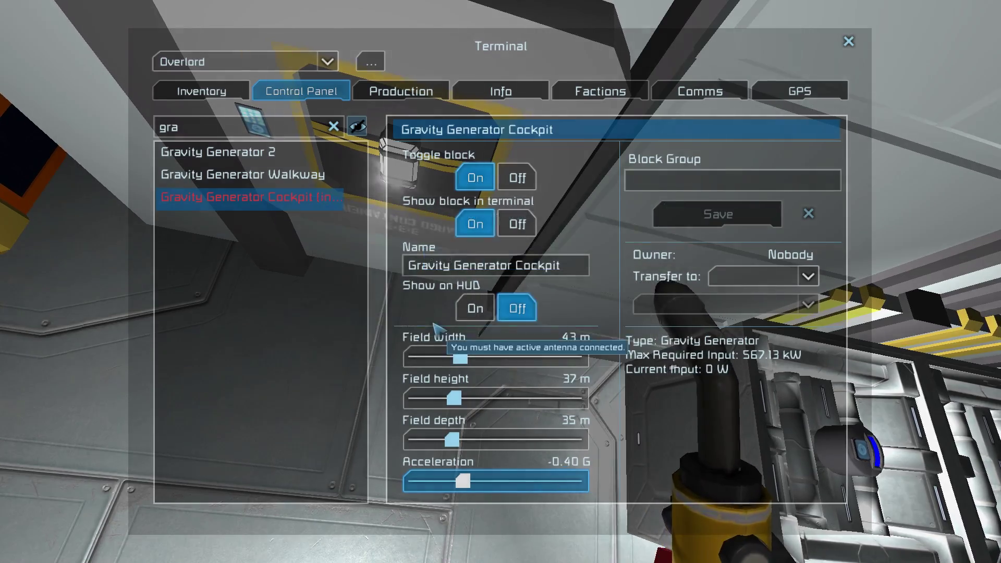
Step: Review Gravity Generator Cockpit's field settings and the ship's Info statistics, then exit the terminal
key(Escape)
key(k)
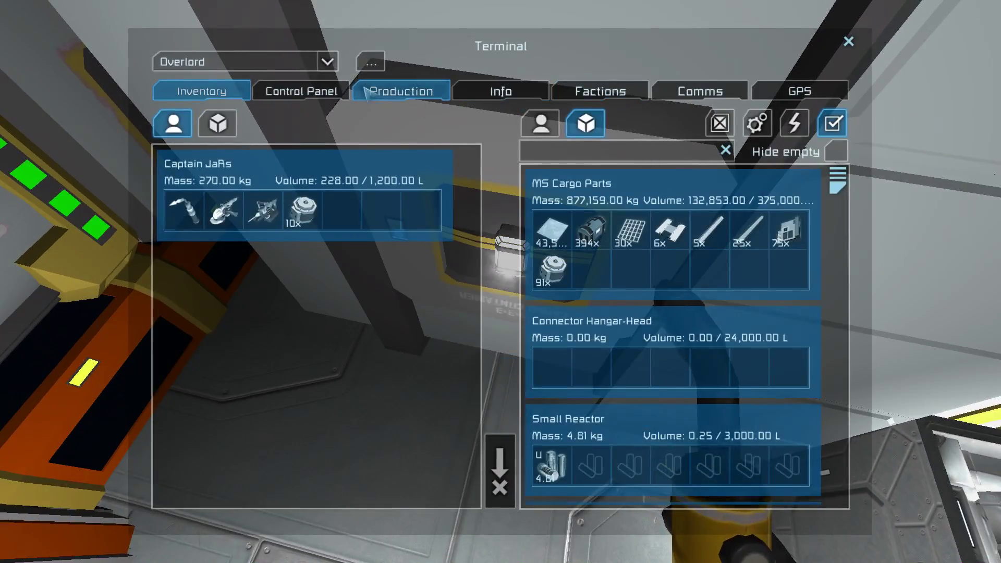
click(301, 92)
text(gra)
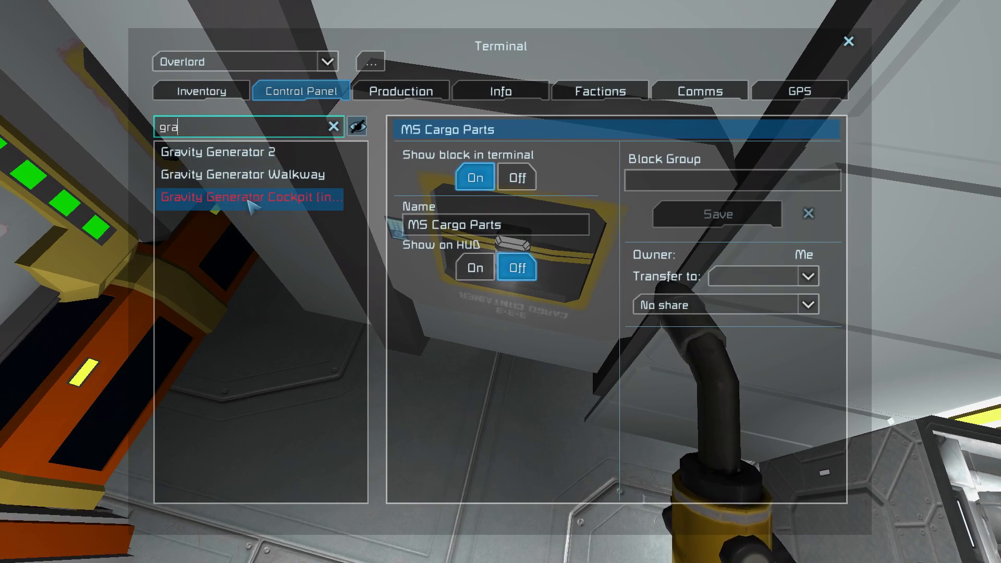
click(509, 92)
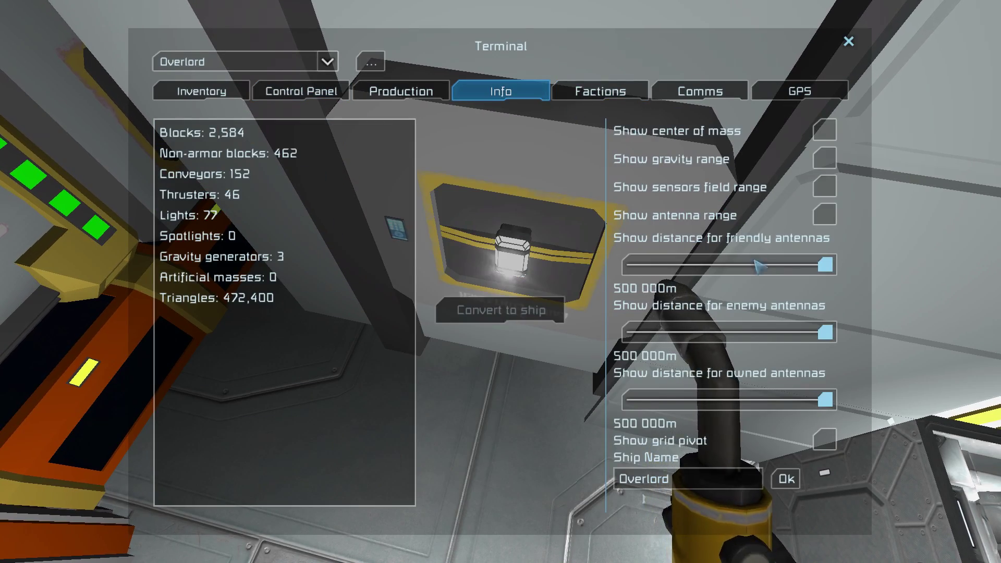
key(Escape)
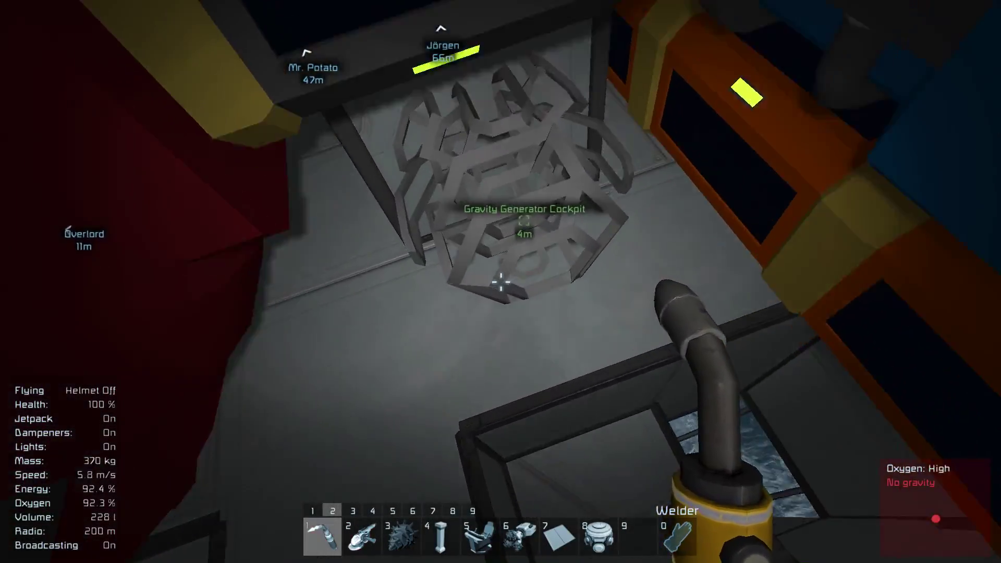
Step: Weld motors and generator components into Gravity Generator Cockpit, raising its build progress
drag(502, 282, 501, 281)
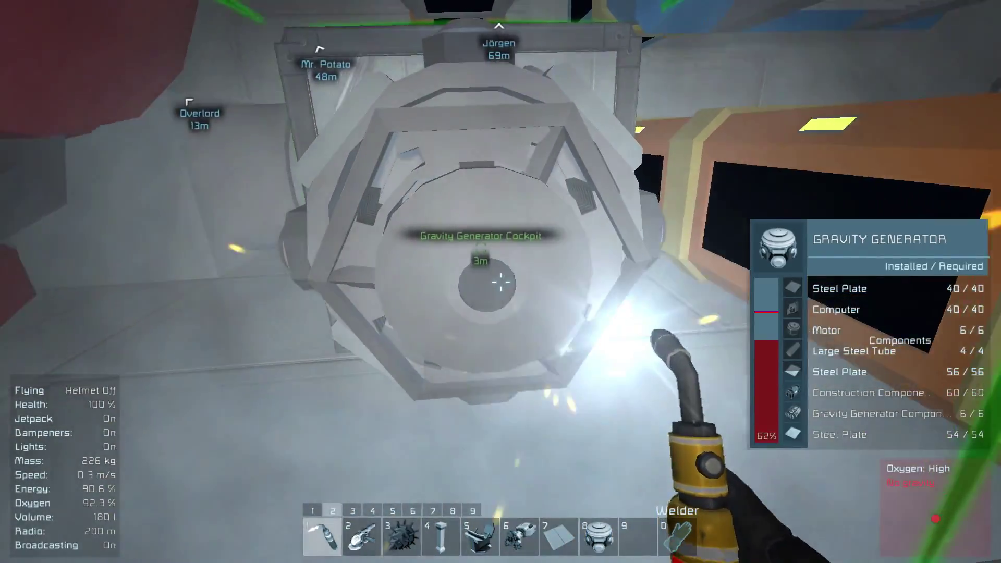
drag(501, 282, 500, 281)
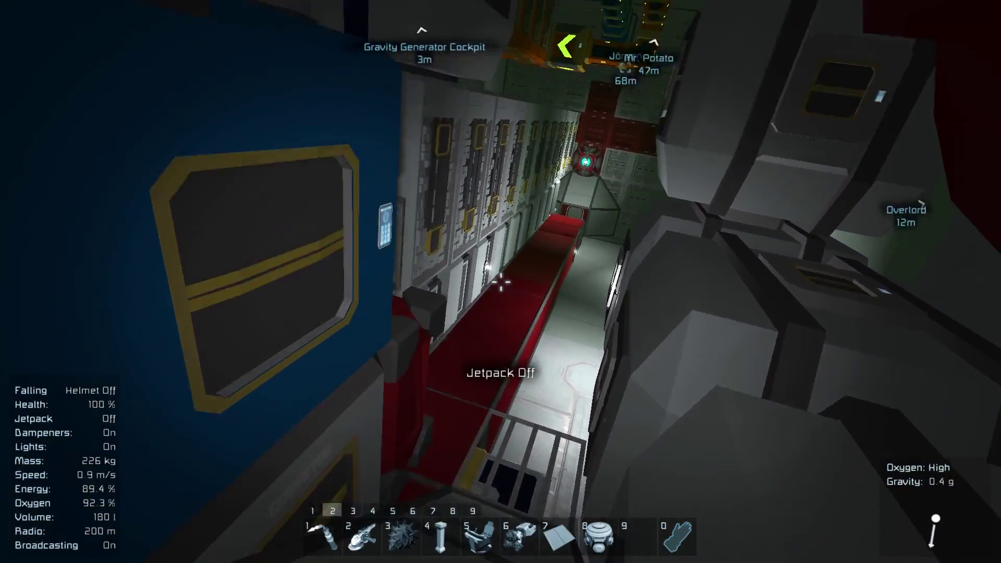
Step: Set Gravity Generator Cockpit's field depth from 28 m to 20 m
key(w)
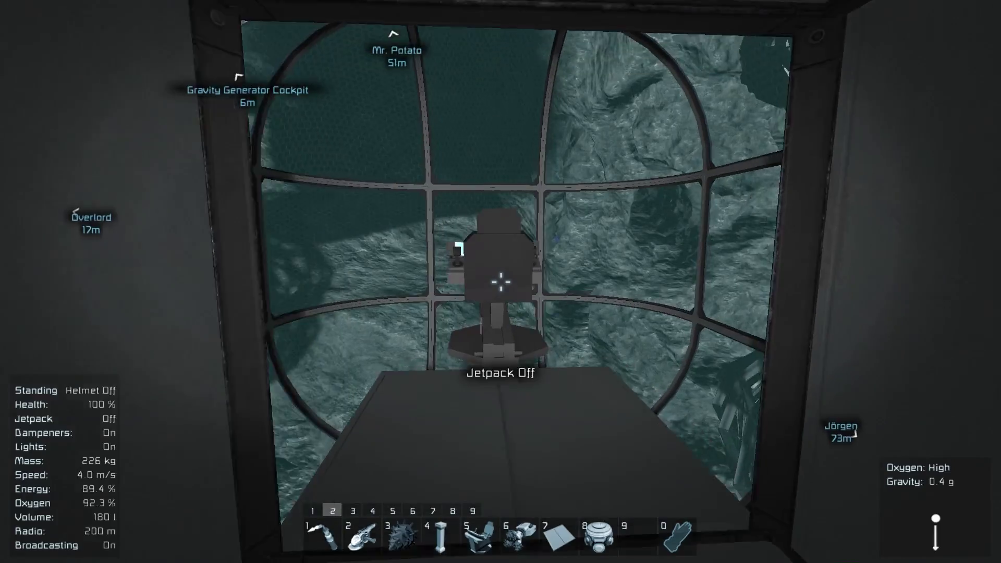
key(w)
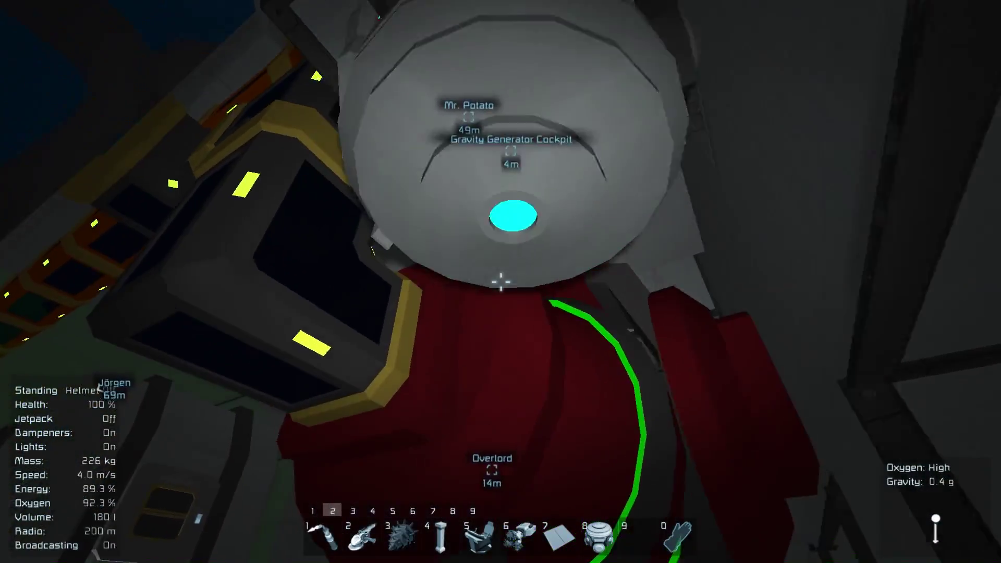
key(k)
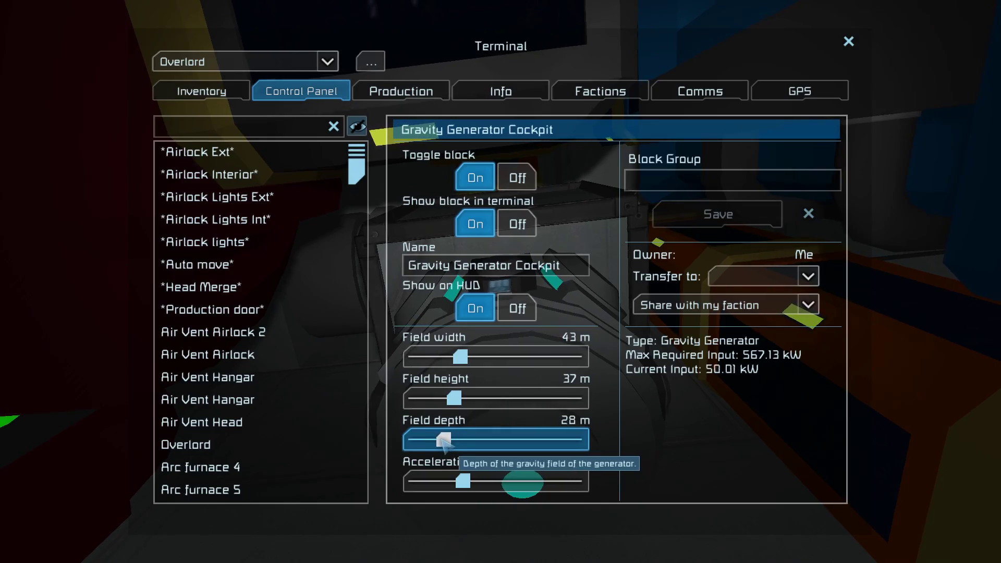
key(Escape)
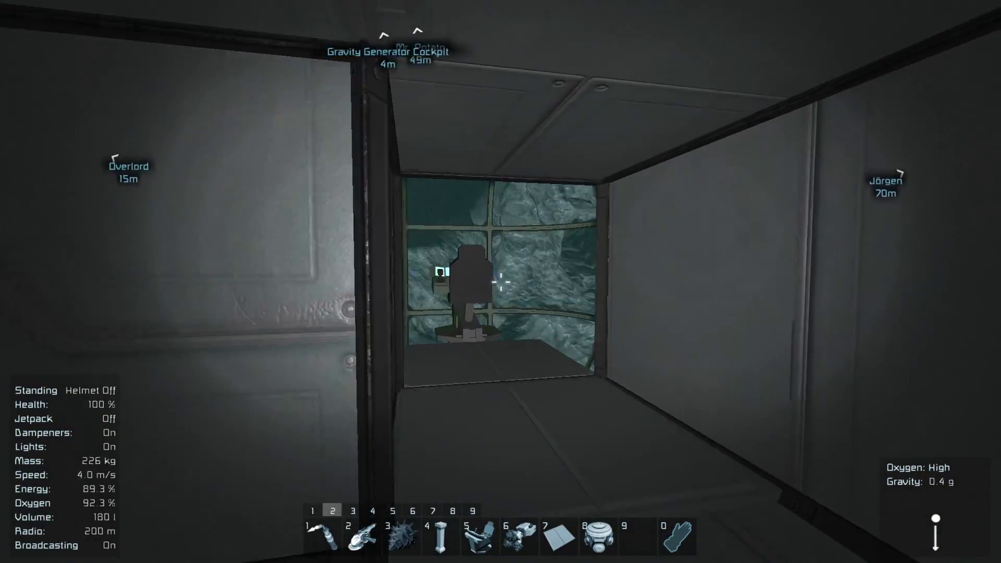
Step: Walk around the cockpit room to check where gravity now ends
key(w)
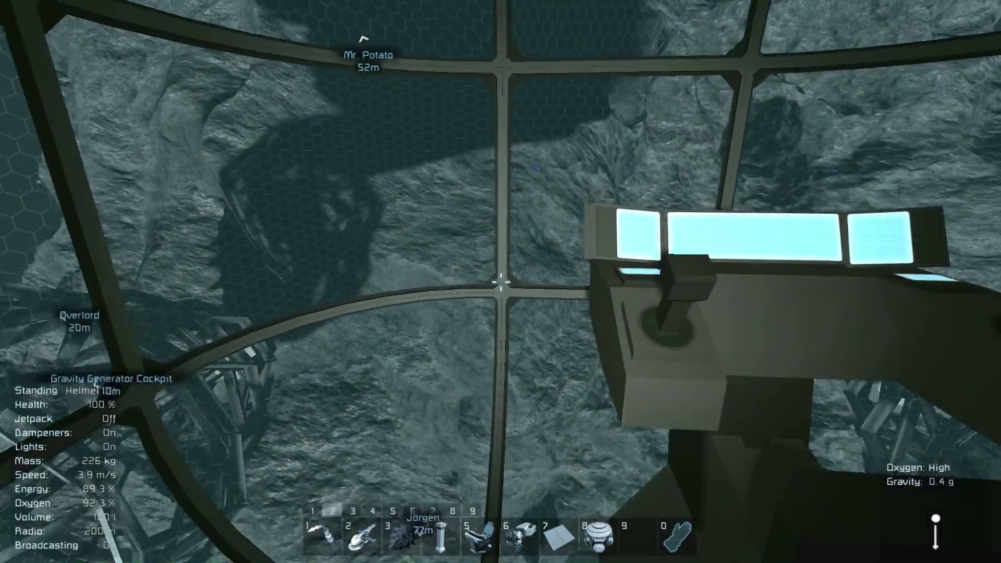
drag(501, 282, 501, 281)
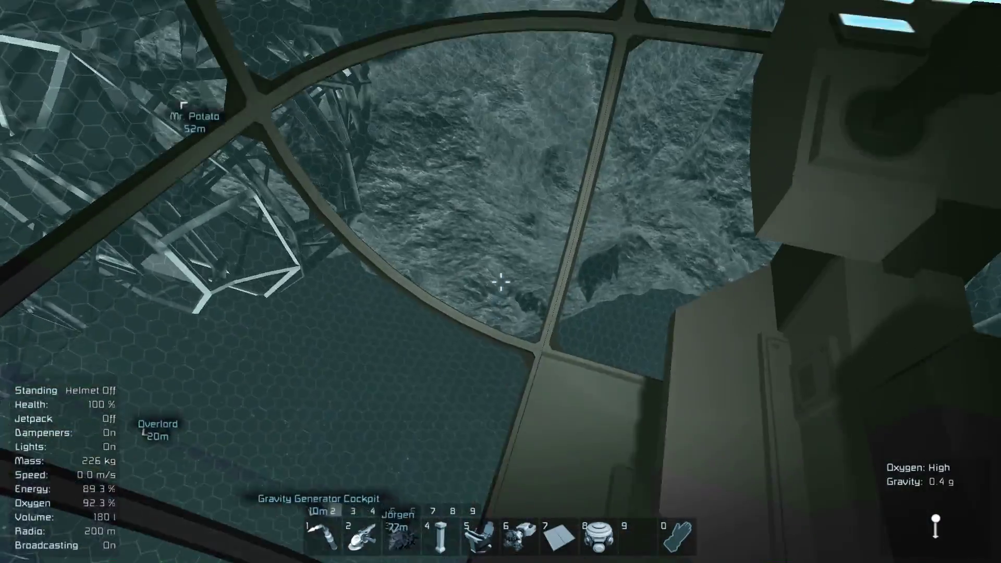
key(w)
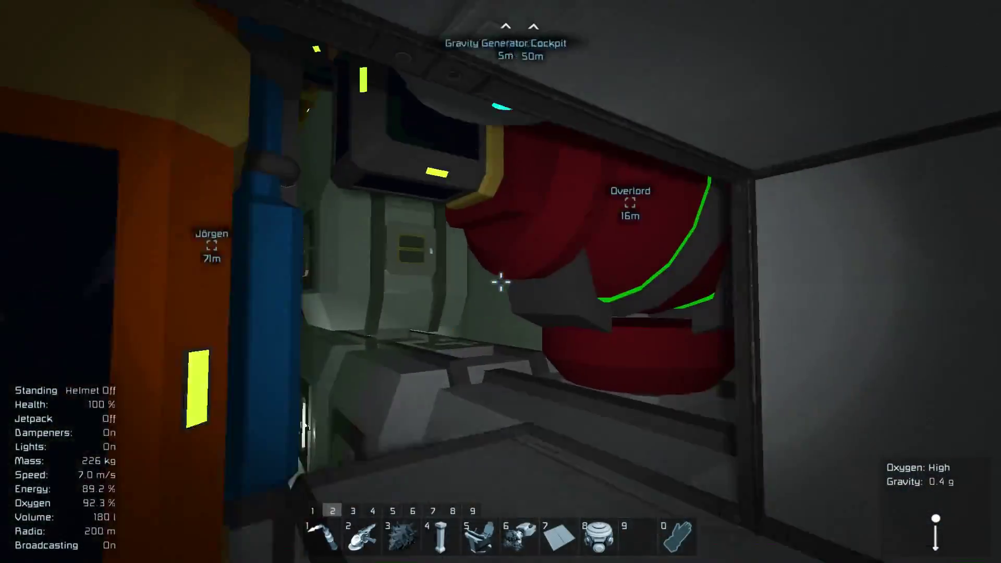
drag(501, 282, 500, 282)
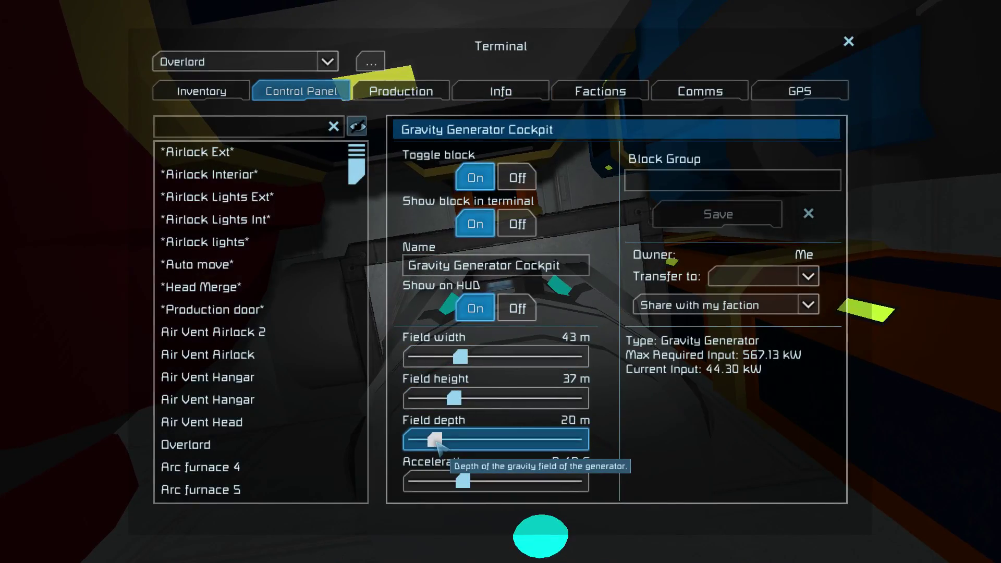
key(Escape)
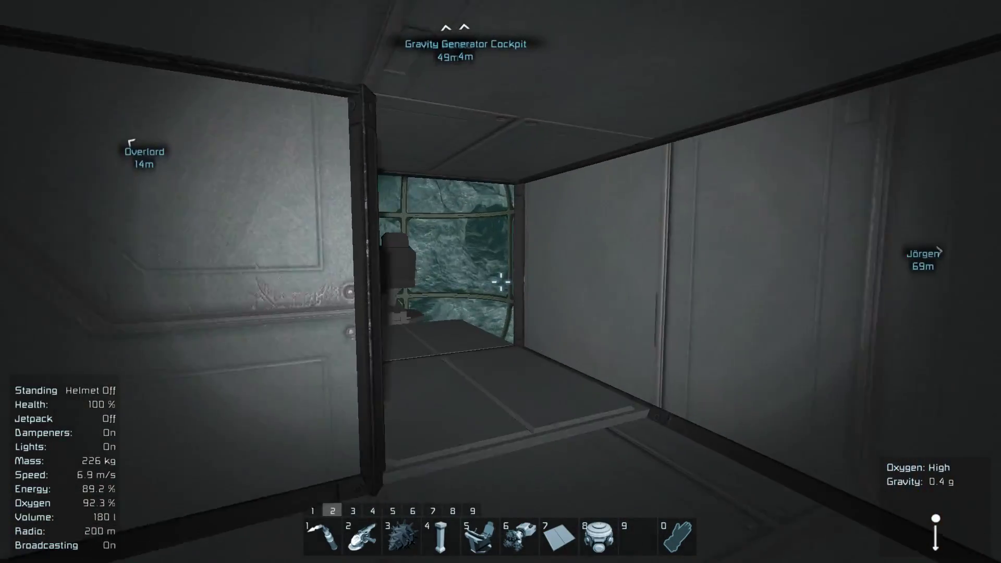
key(w)
key(w)
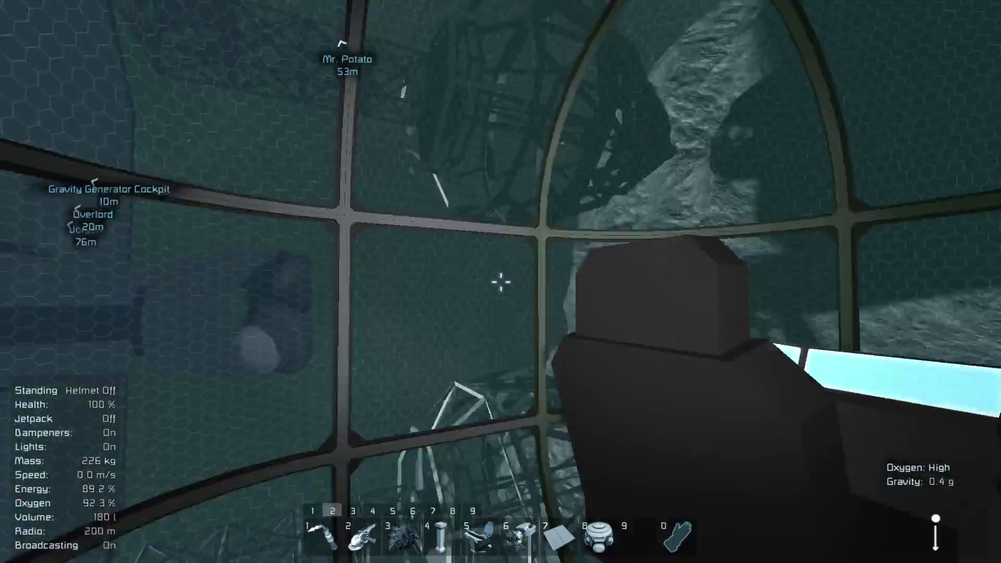
key(2)
key(w)
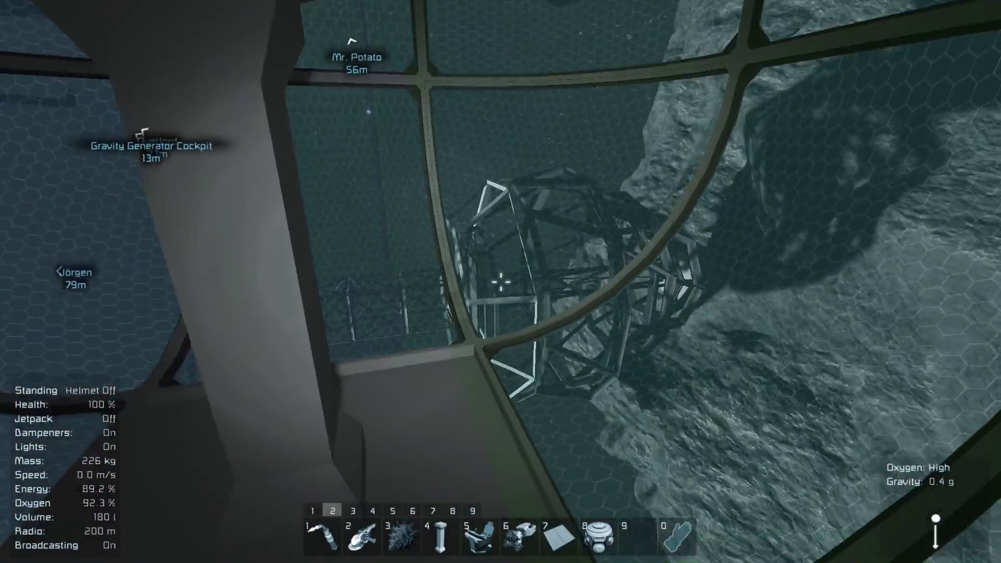
Step: Jetpack out past the field toward the asteroid, then return to the generator
key(x)
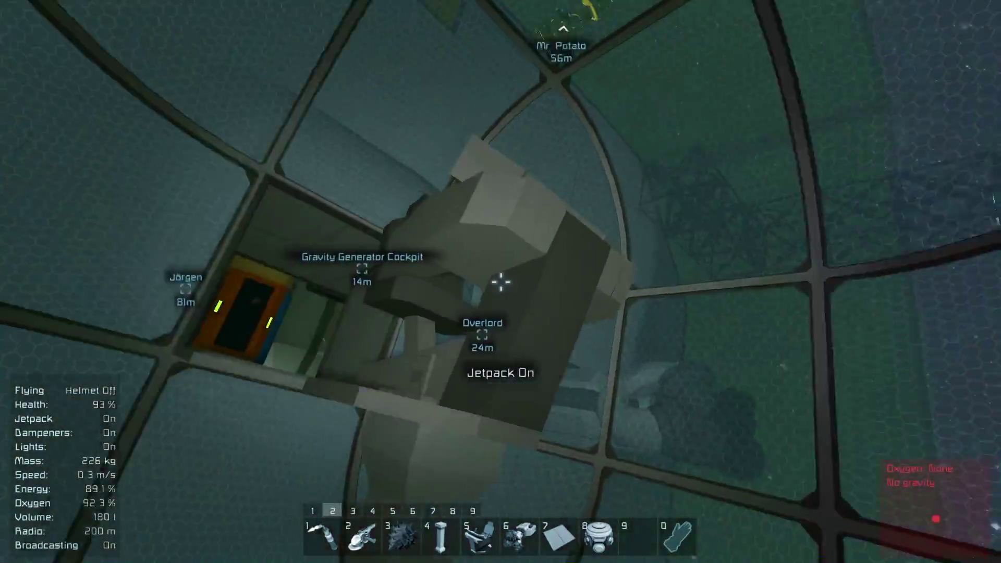
key(w)
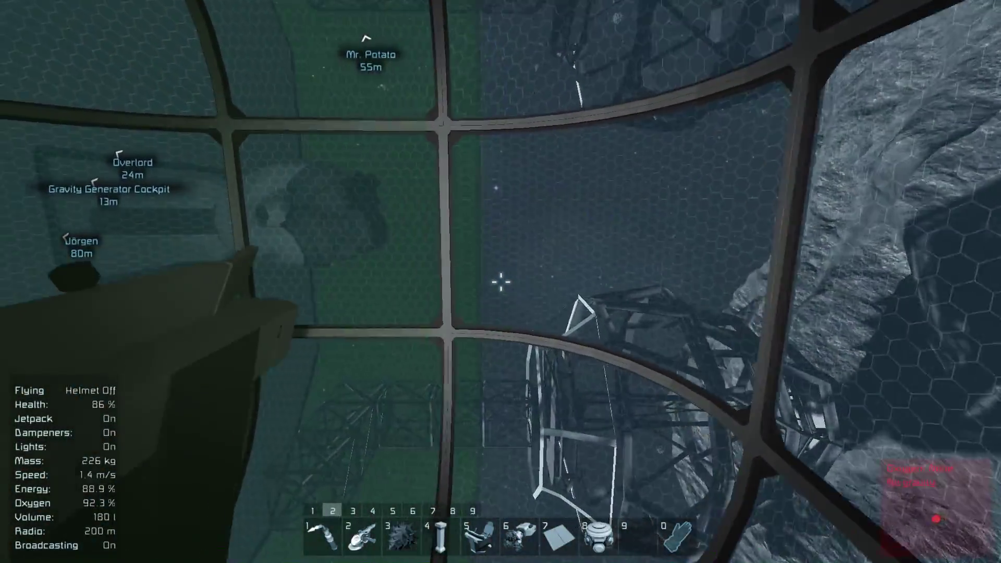
key(w)
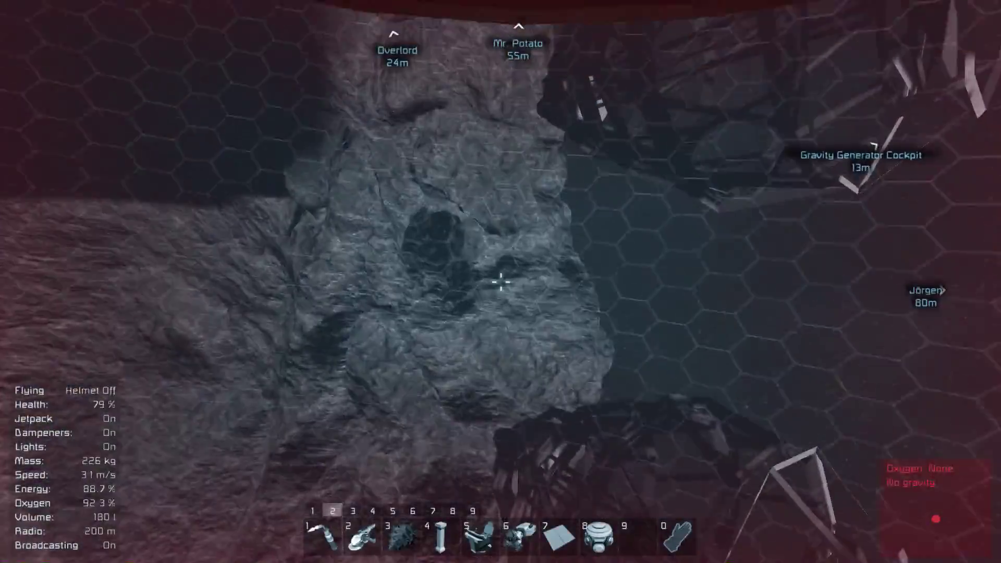
key(s)
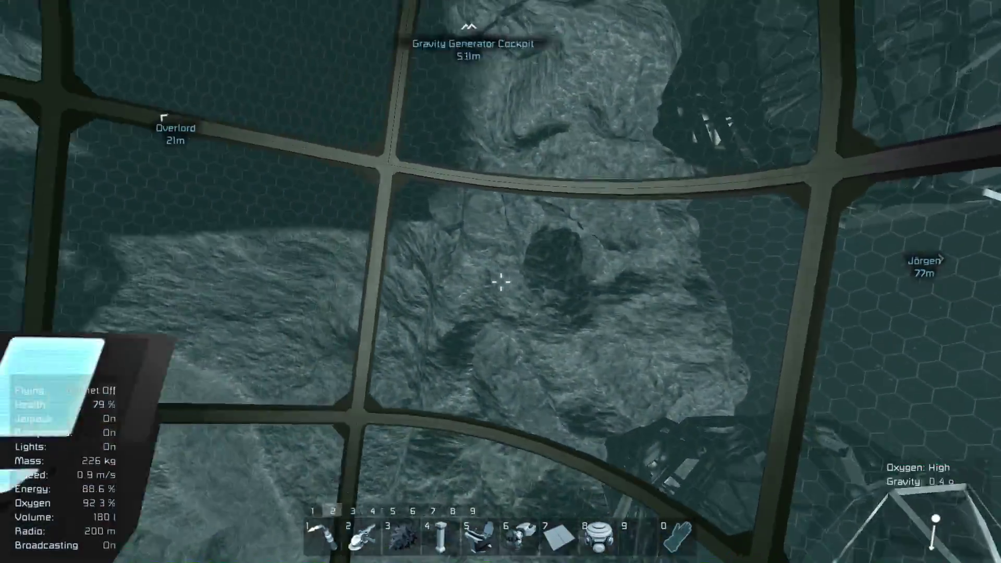
key(x)
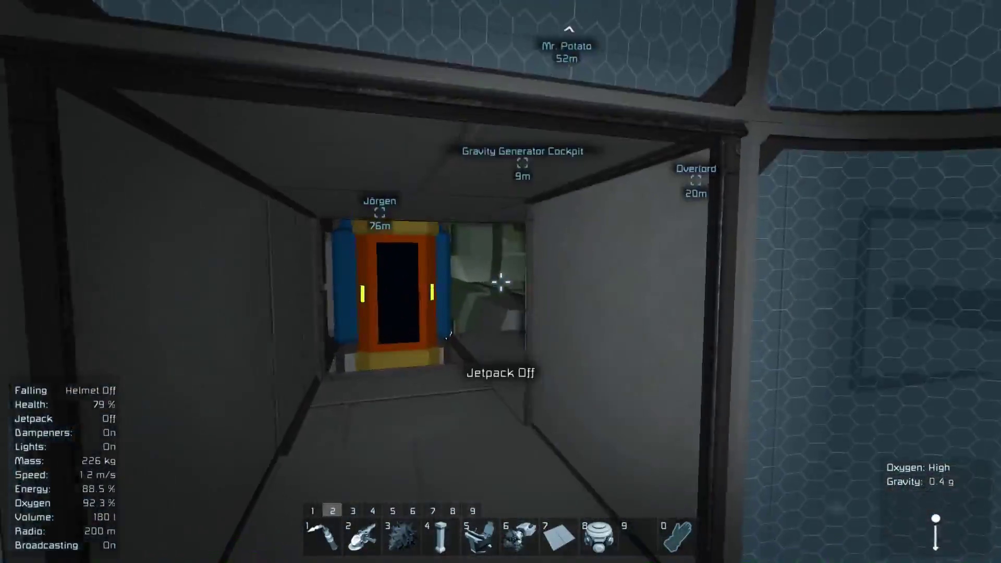
drag(501, 281, 501, 282)
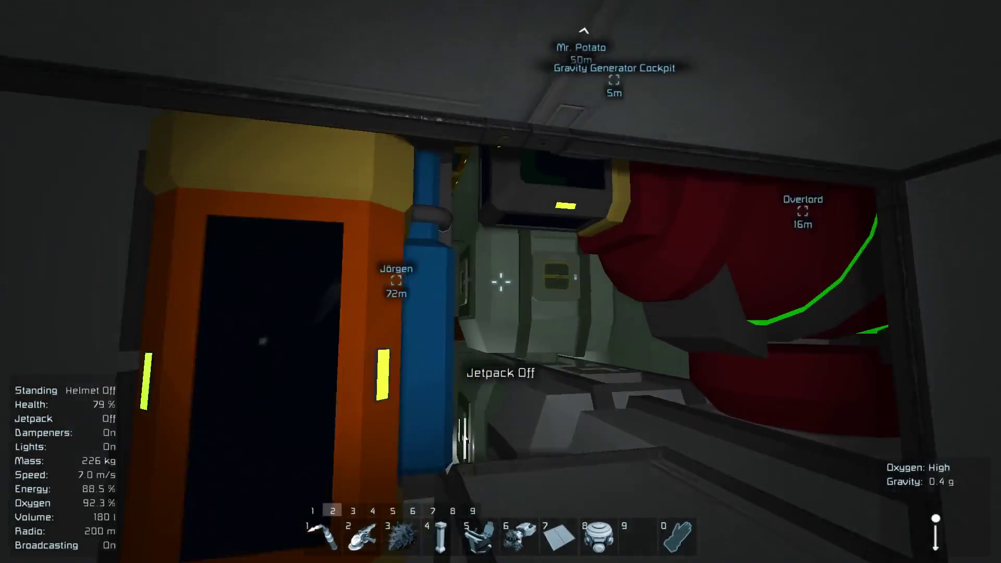
key(w)
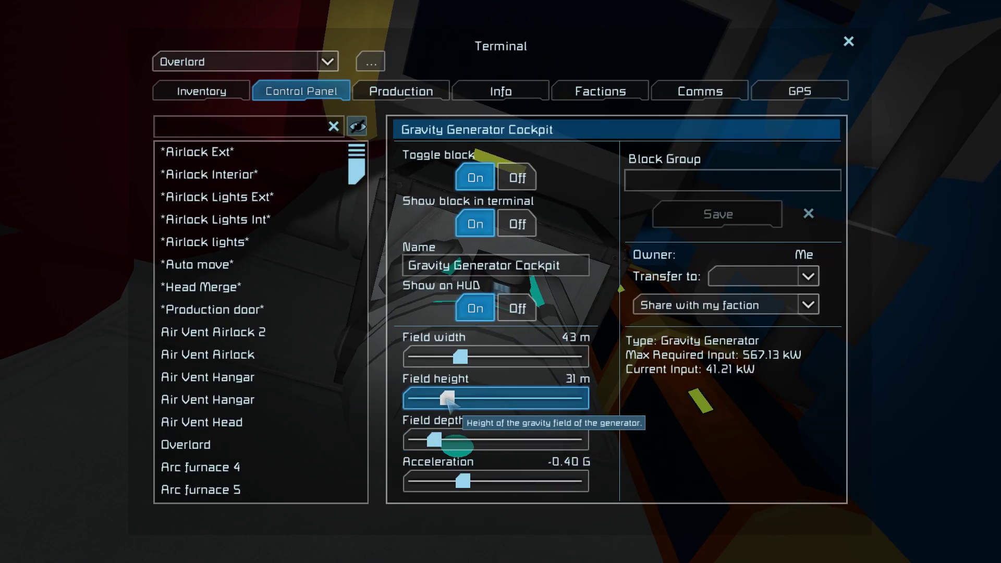
Step: Test corridor gravity after cutting the field height to about 12 m
key(Escape)
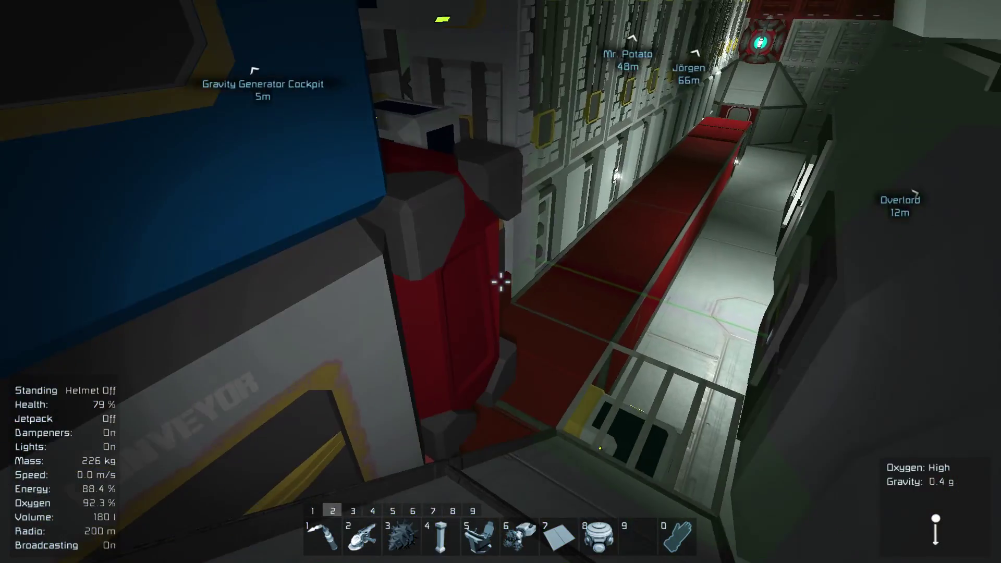
key(w)
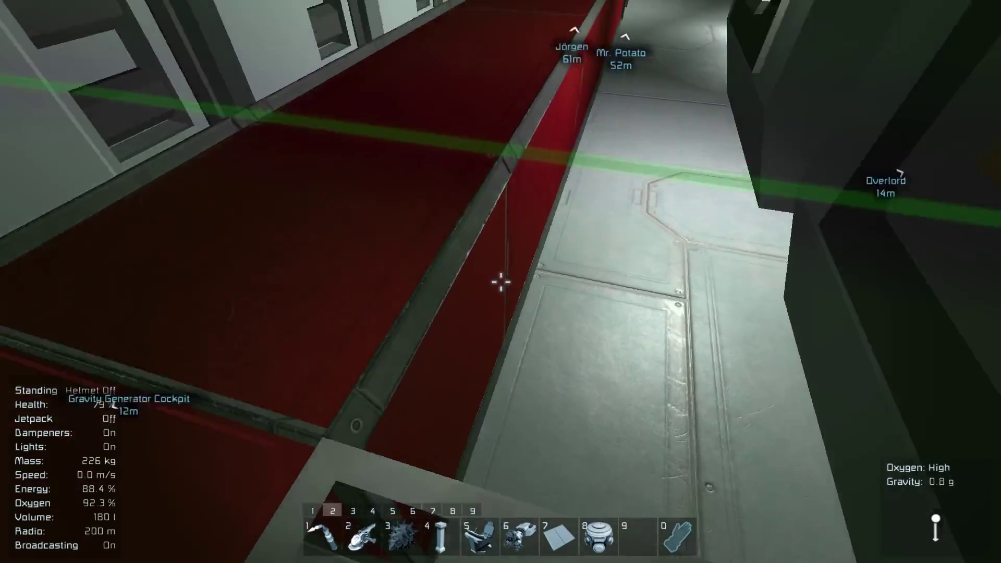
key(w)
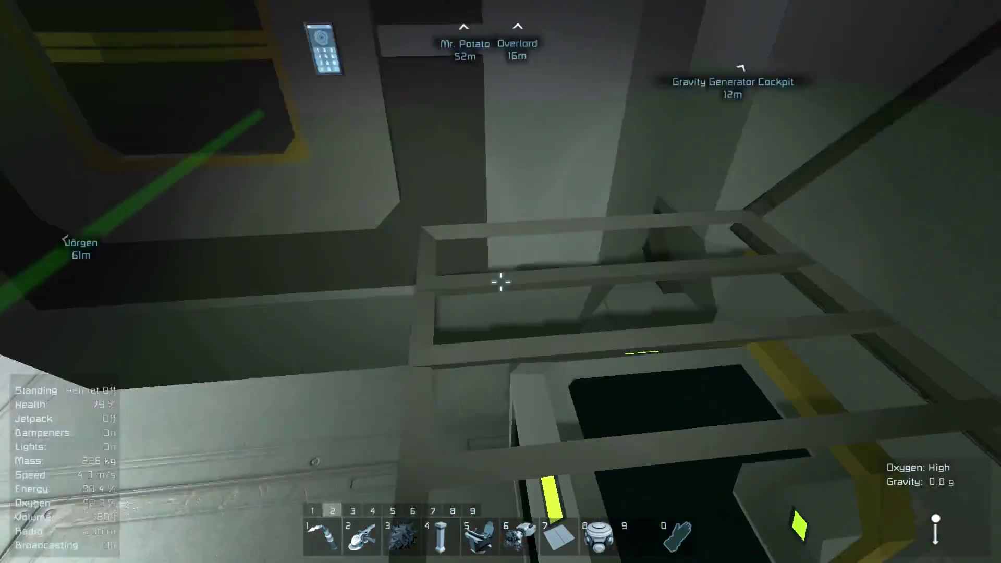
key(w)
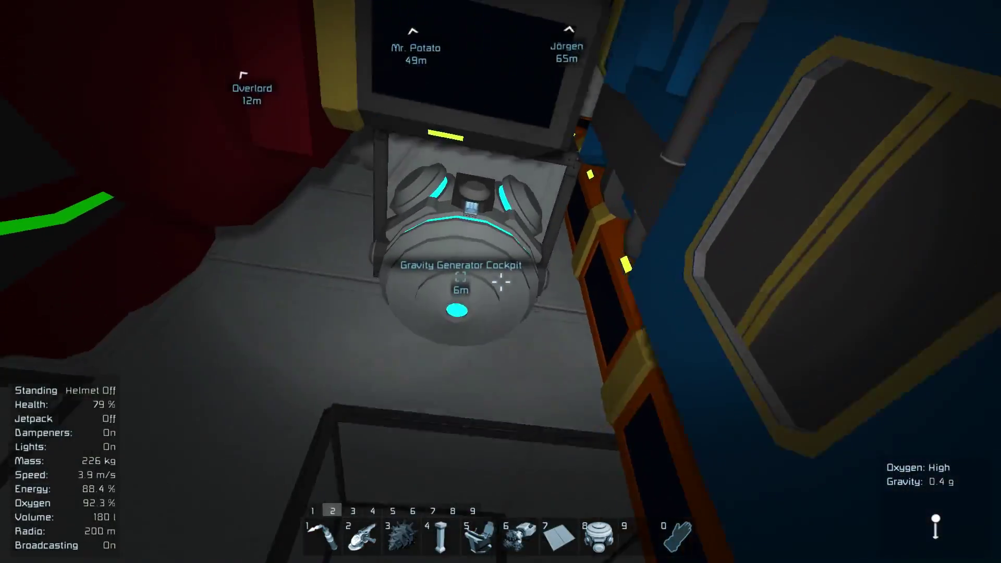
key(k)
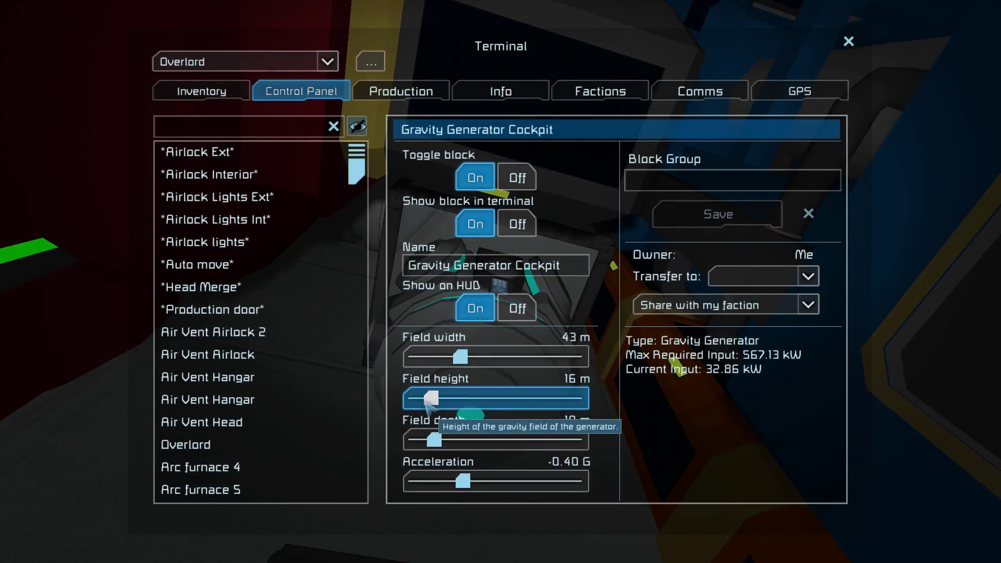
key(Escape)
Step: Check the no-gravity area with the jetpack and readjust the field height
key(w)
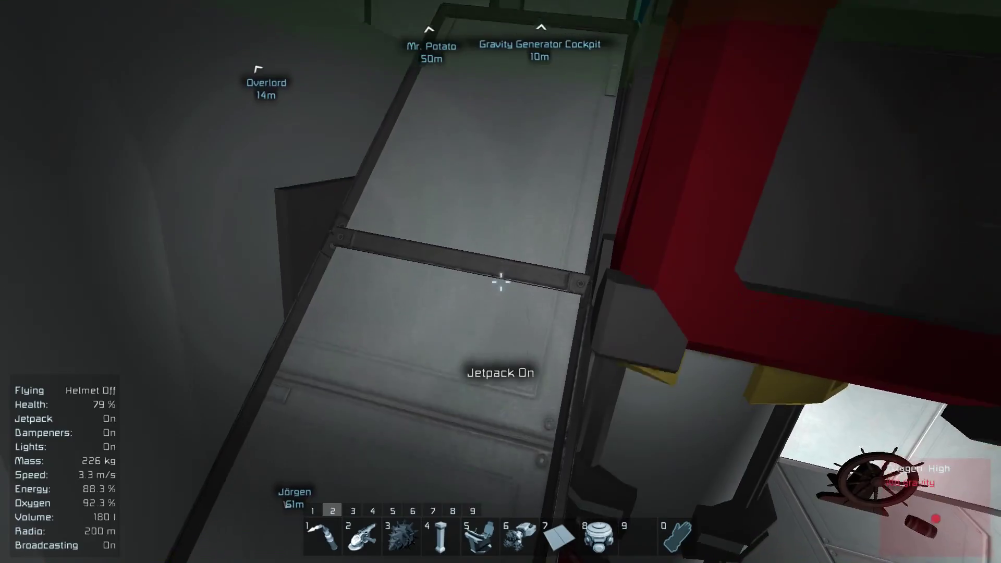
key(x)
key(w)
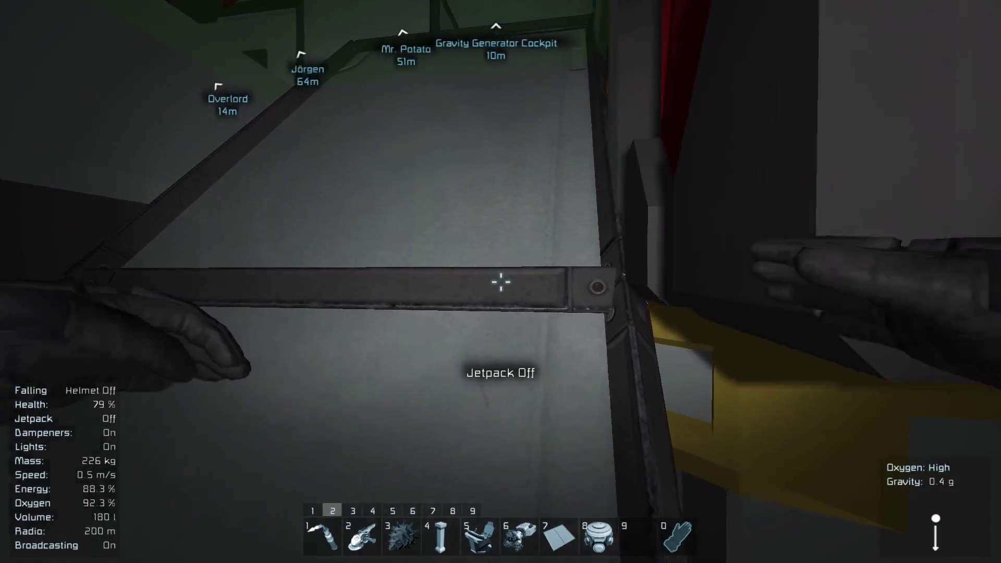
key(w)
key(x)
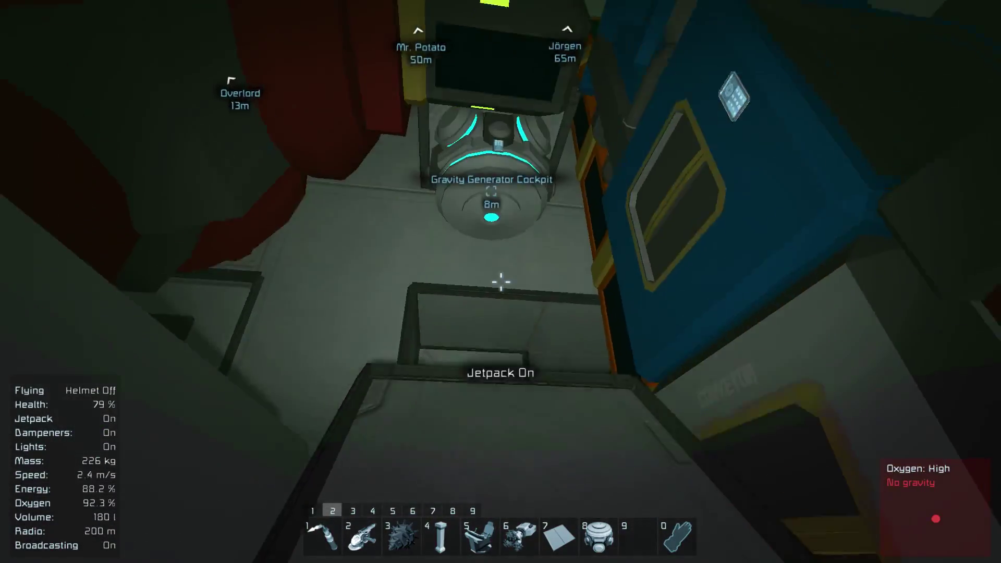
key(w)
key(k)
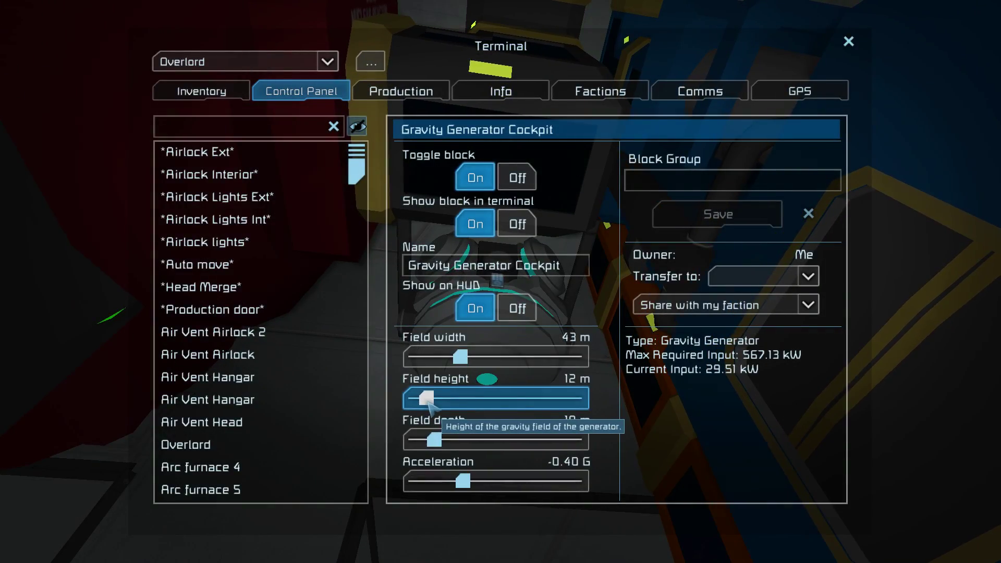
key(Escape)
Step: Raise Gravity Generator Cockpit's field height to 15 m and land beside it
key(x)
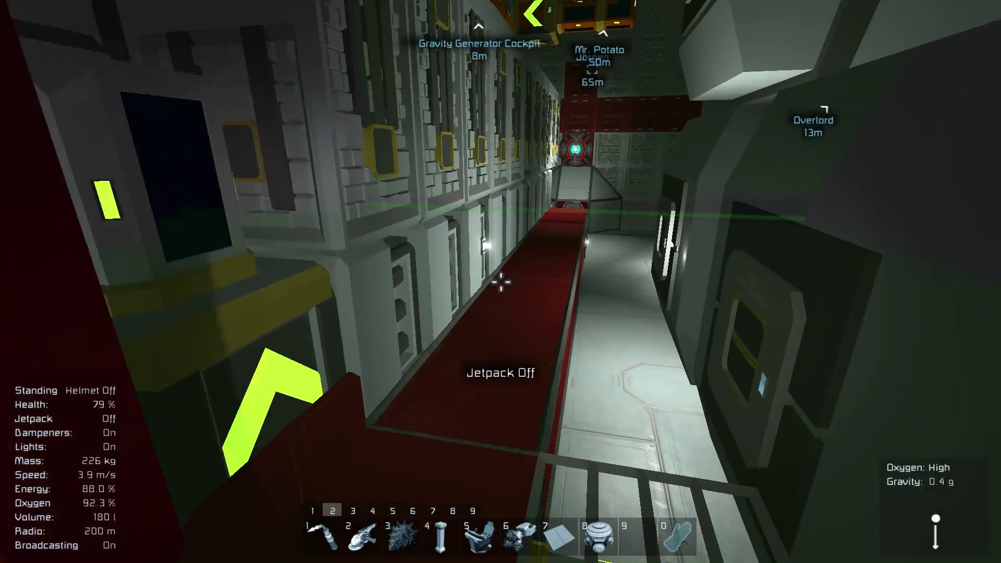
key(x)
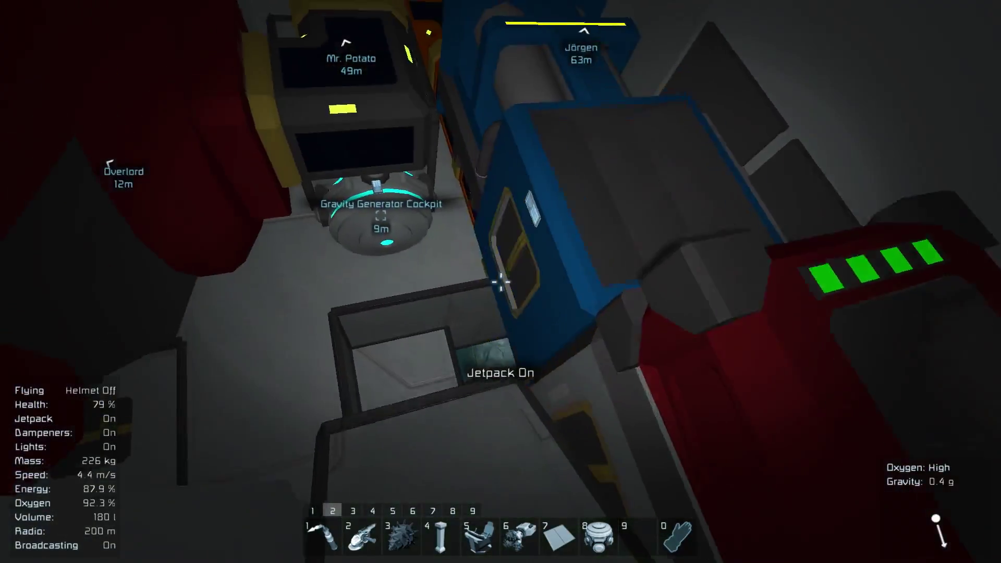
key(i)
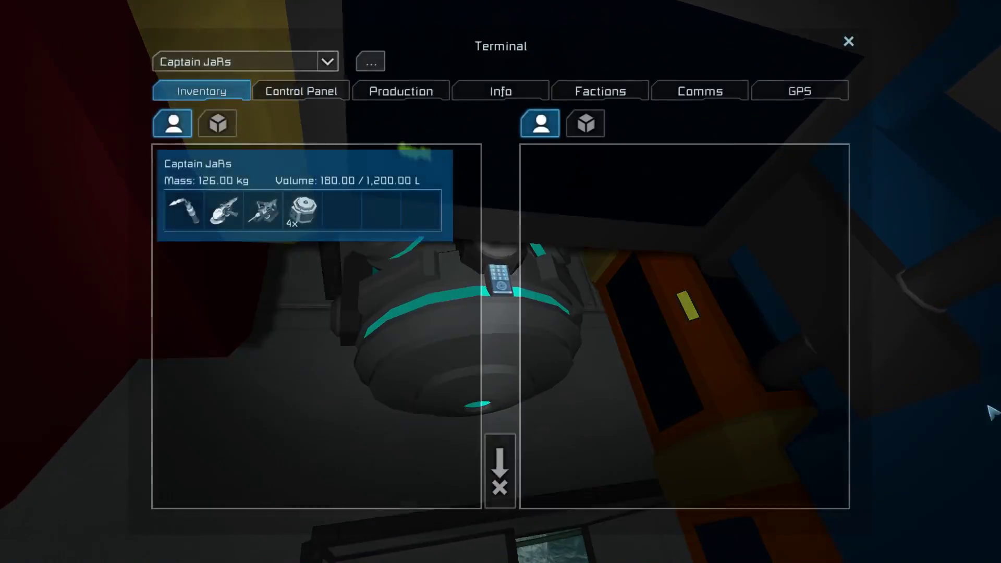
key(Escape)
key(k)
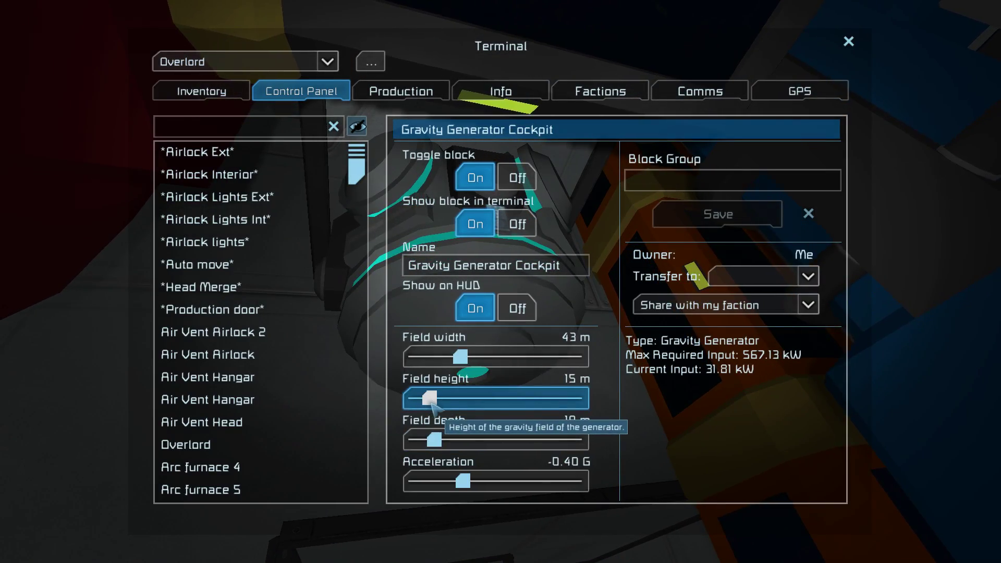
key(Escape)
key(x)
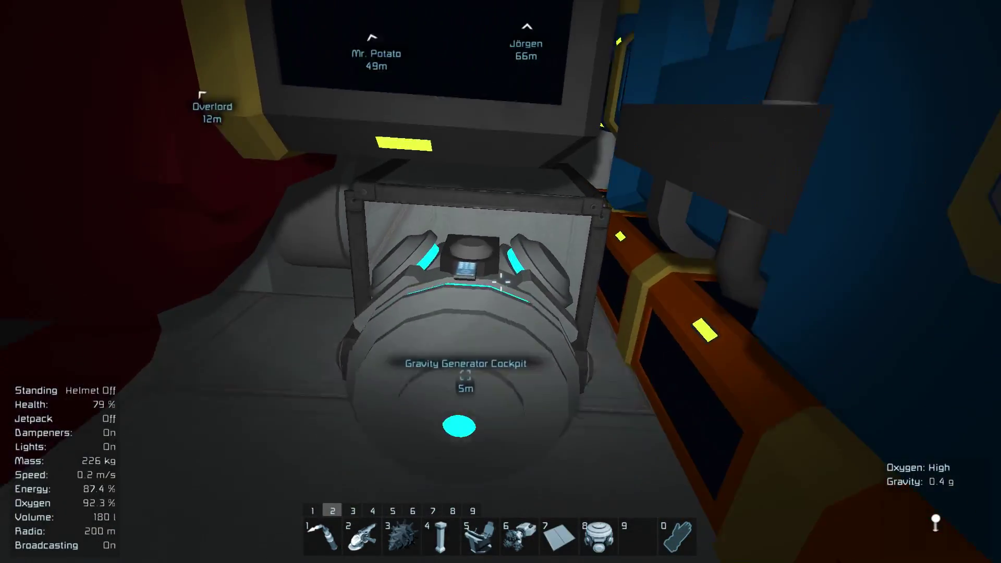
Step: Repeatedly lower Gravity Generator Cockpit's field width from 43 m, testing between edits
key(k)
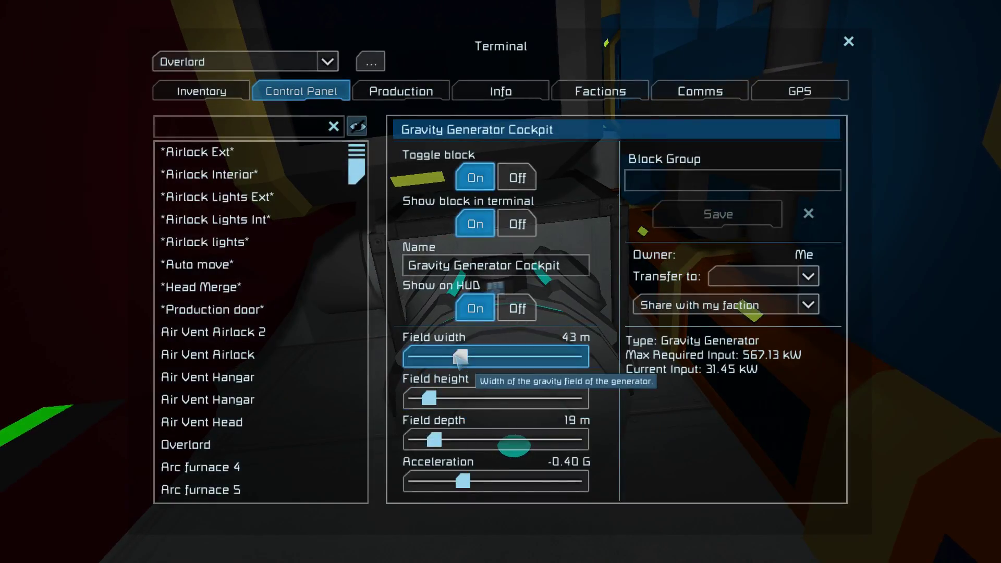
key(Escape)
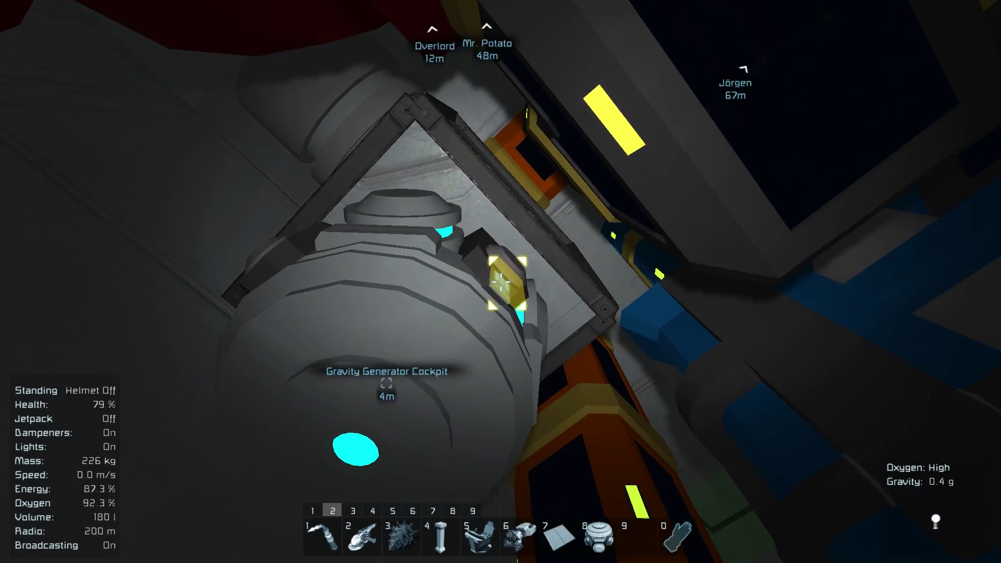
key(k)
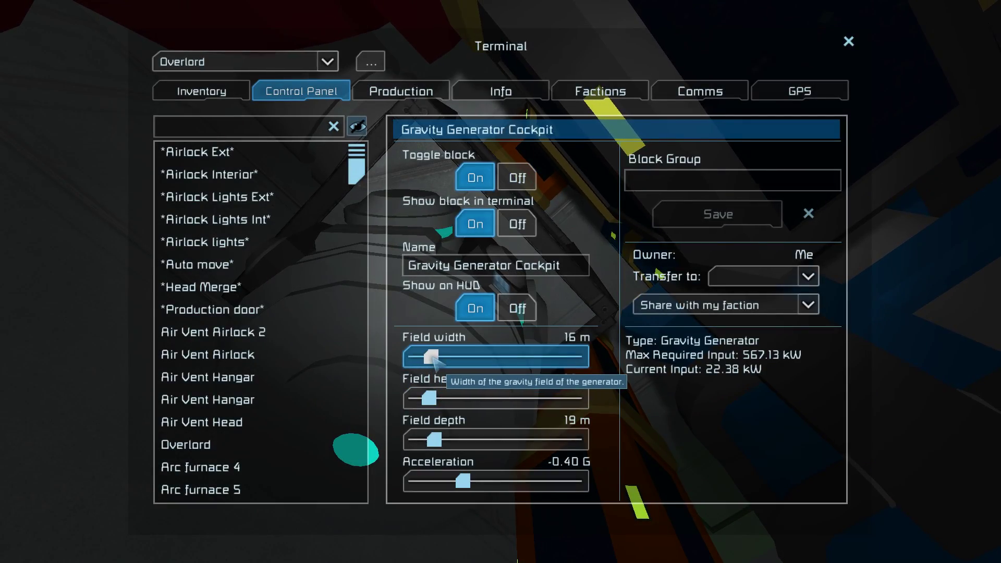
key(Escape)
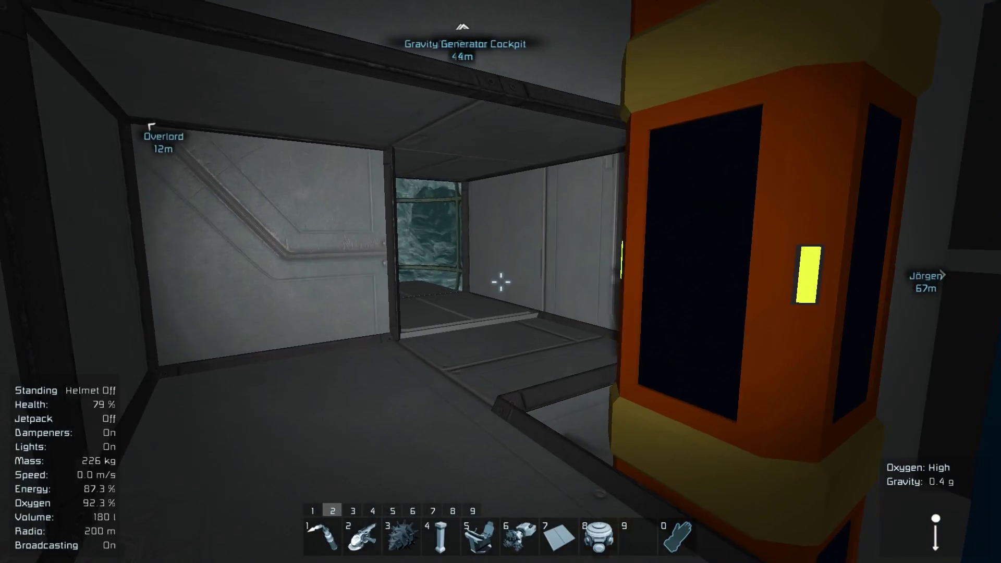
key(k)
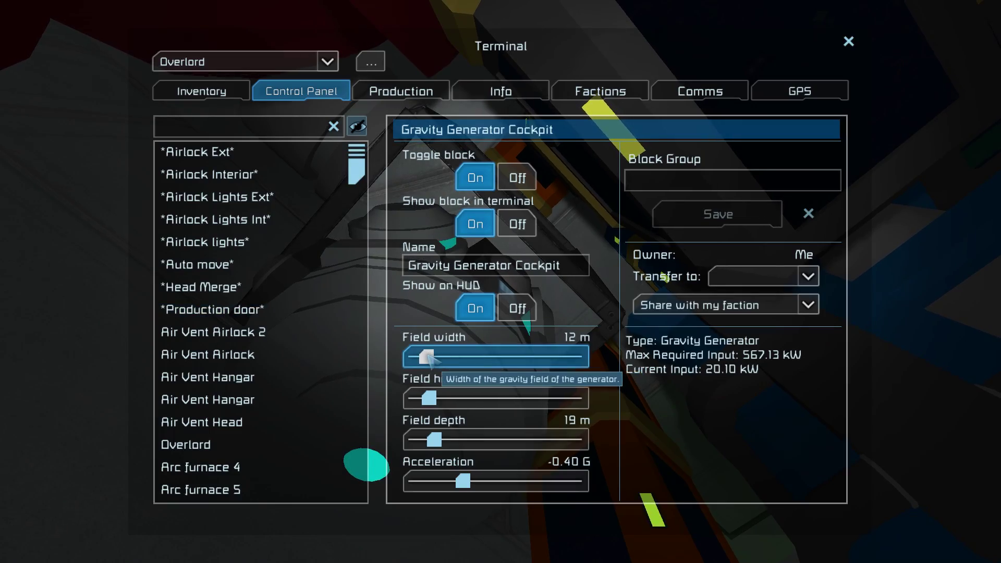
key(Escape)
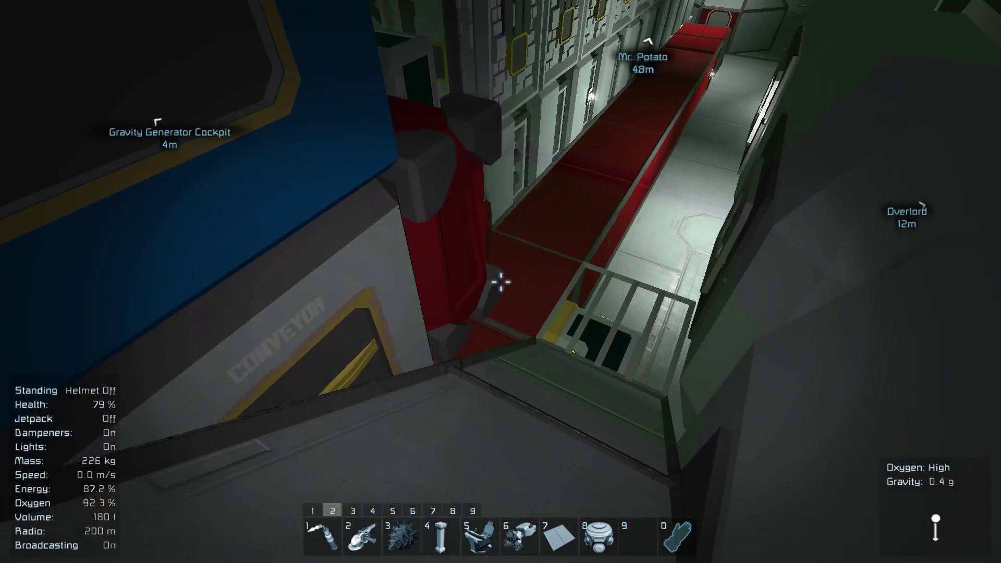
key(k)
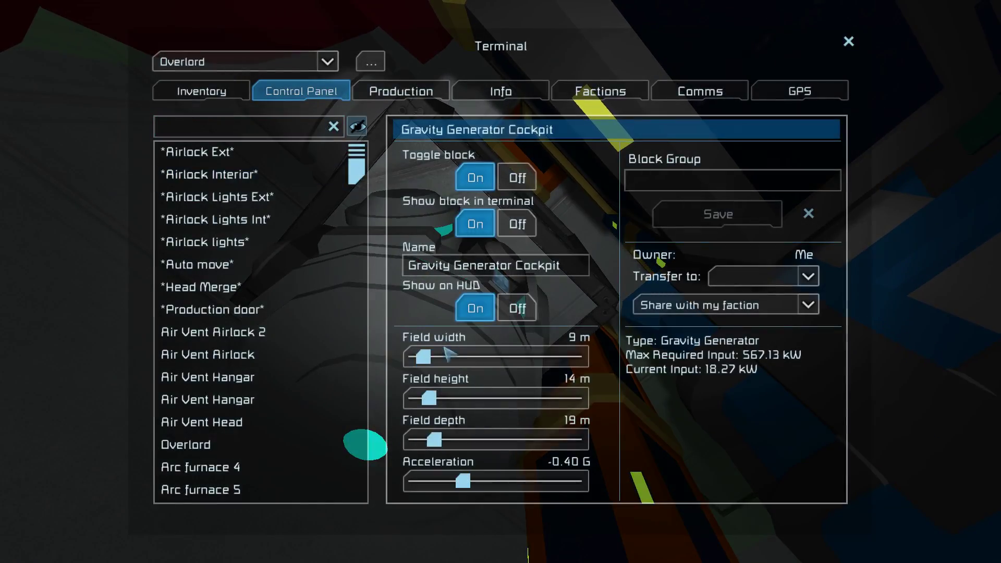
key(Escape)
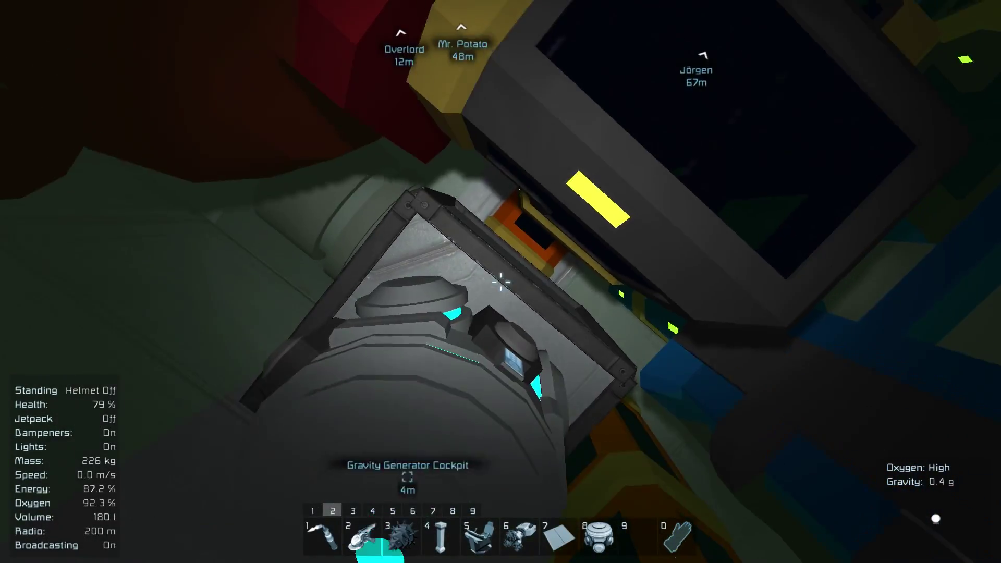
Step: Test gravity in the corridor, then finish the field width at 7 m
key(k)
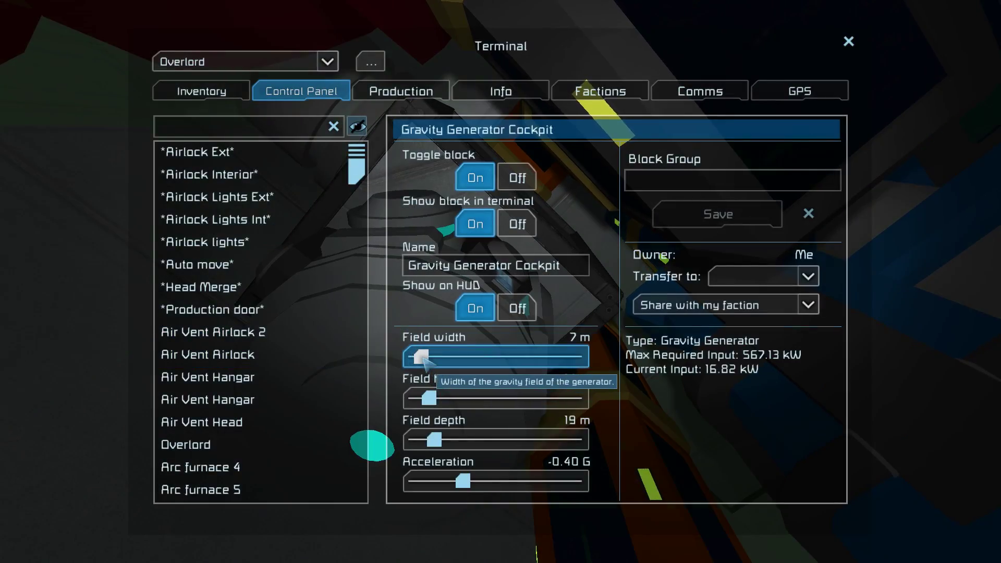
key(Escape)
key(w)
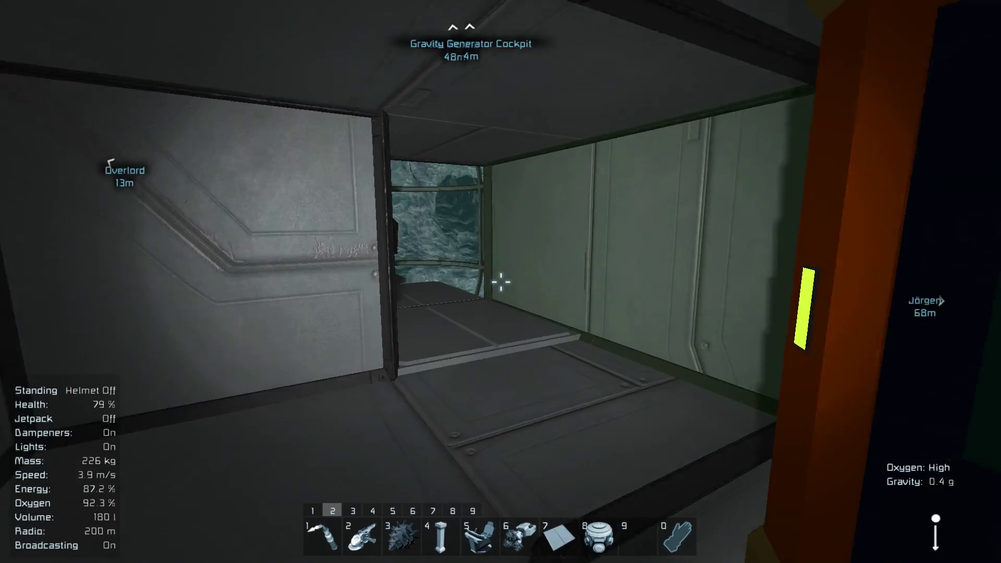
key(s)
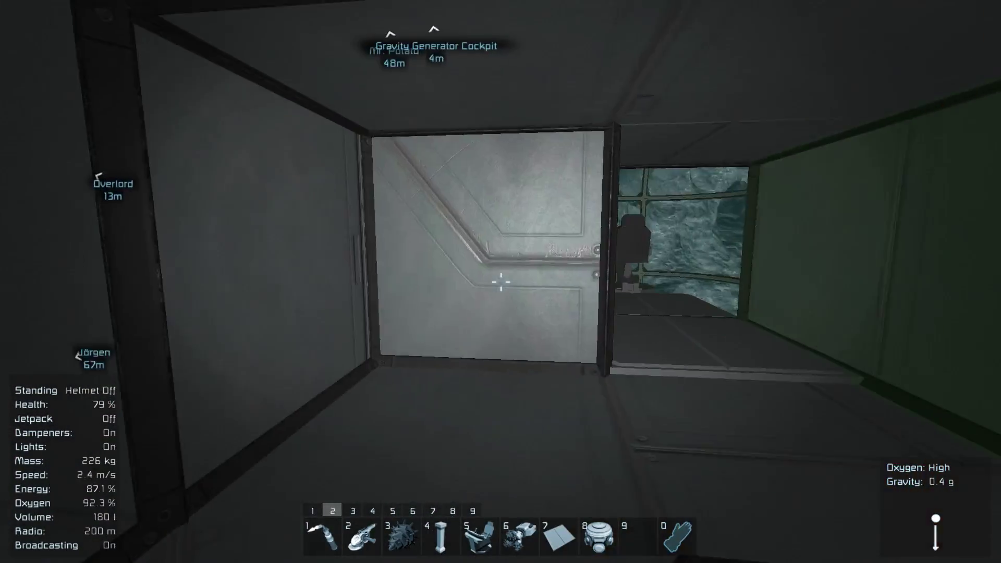
key(w)
key(k)
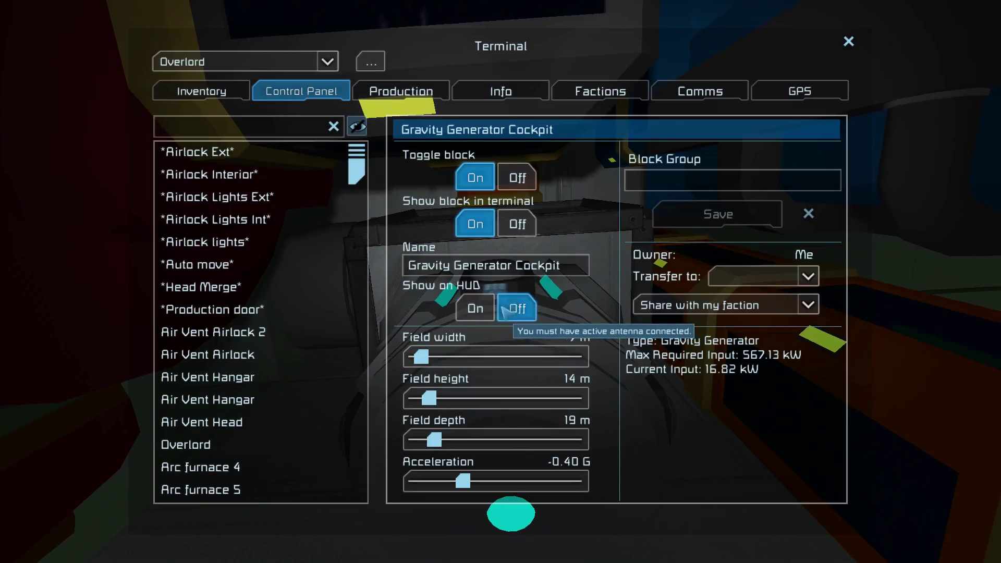
click(501, 92)
key(Escape)
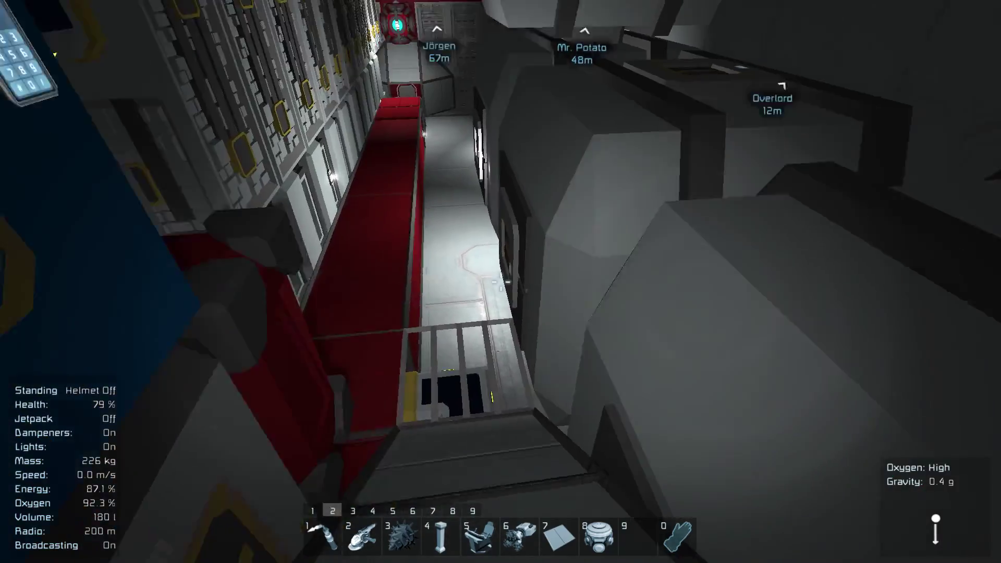
key(w)
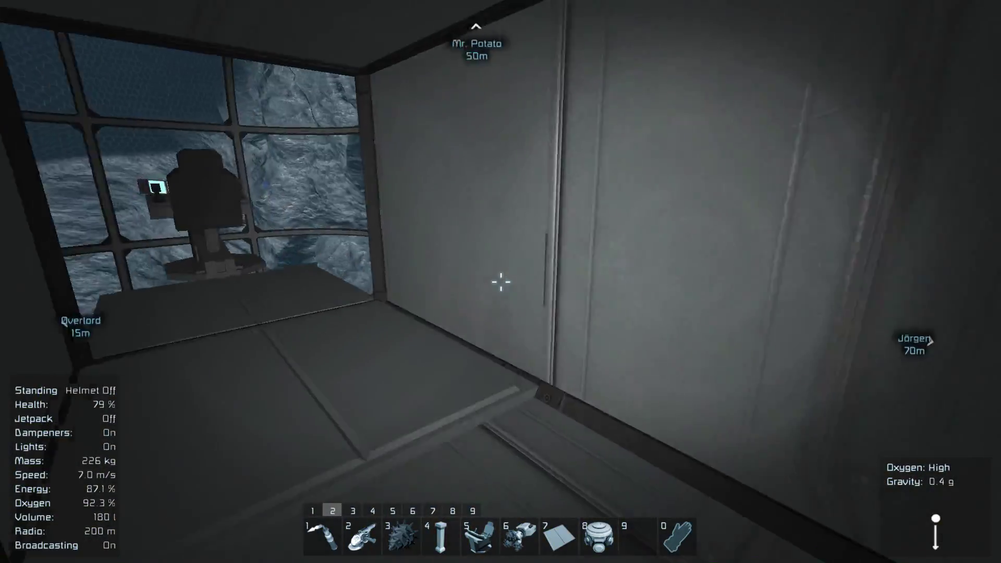
key(f)
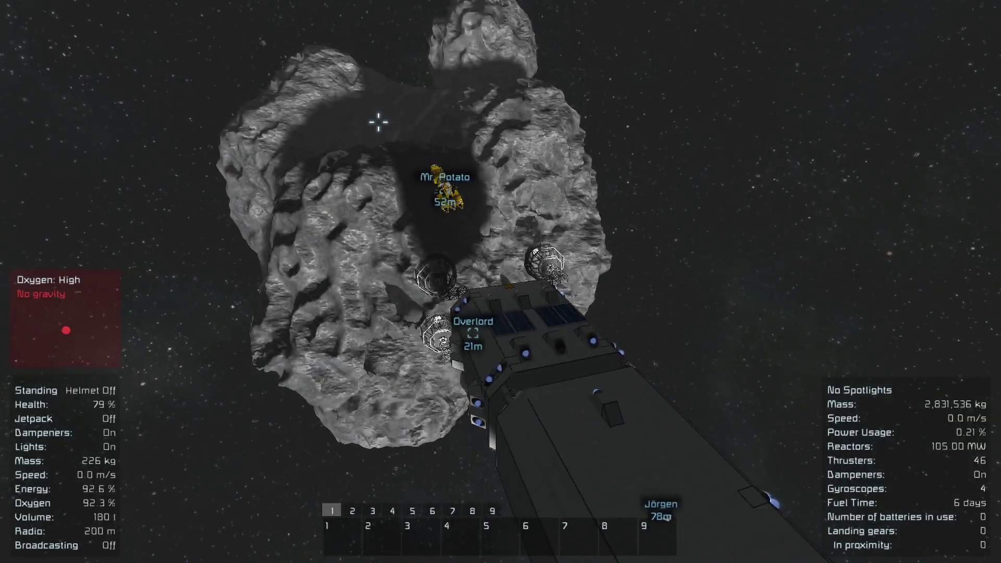
key(v)
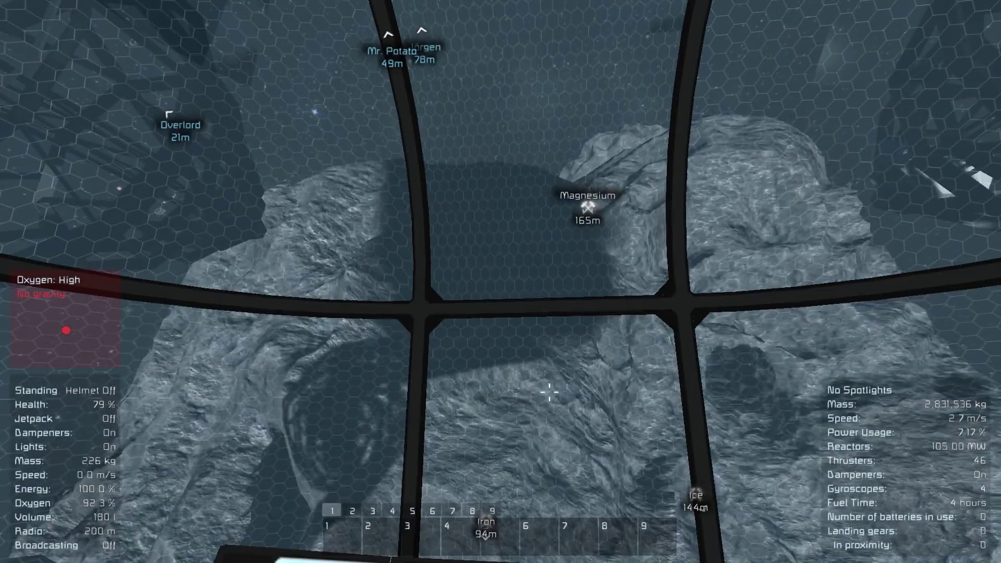
key(v)
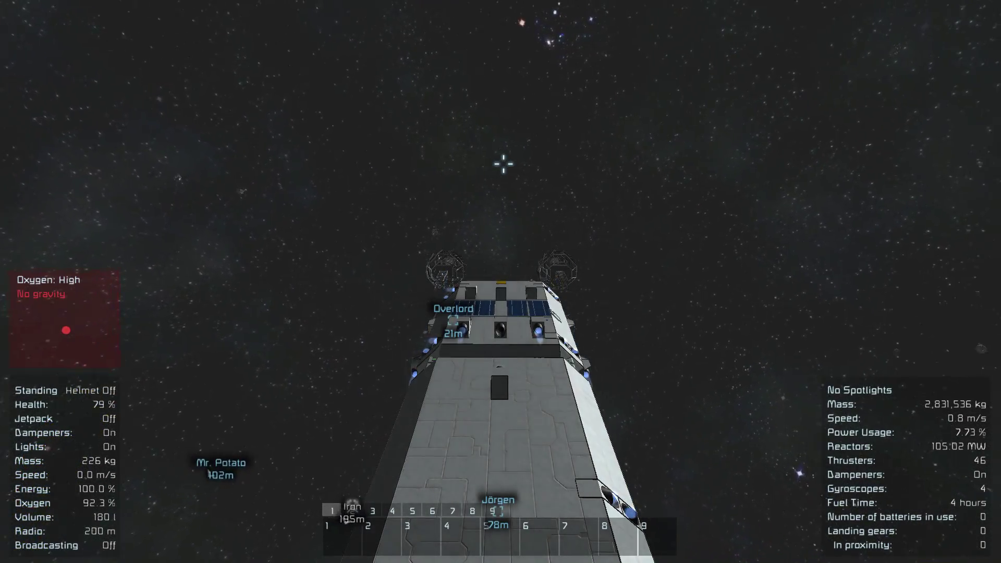
key(v)
key(v)
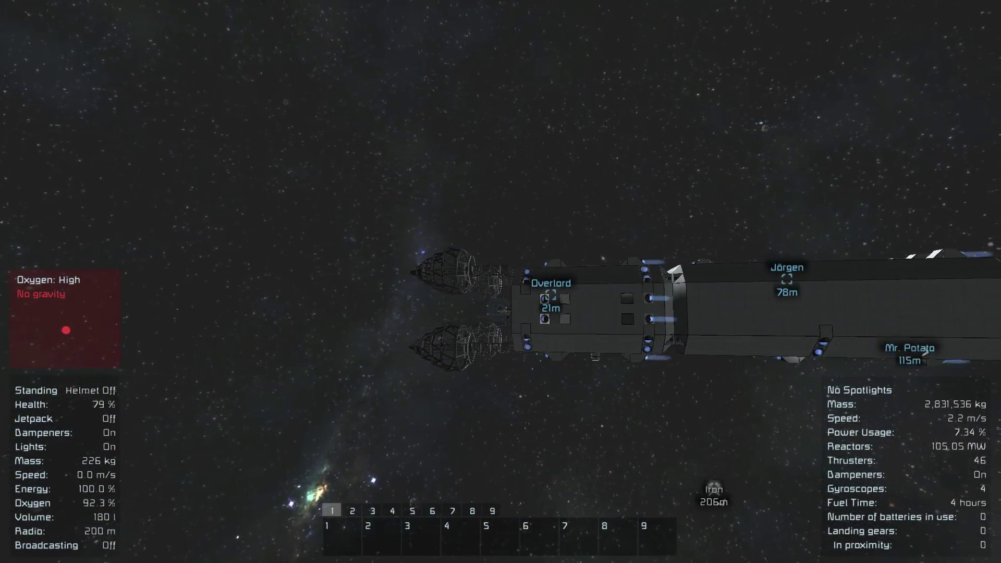
key(v)
Step: Walk through the ship's corridors toward the front, passing the conveyor area
key(f)
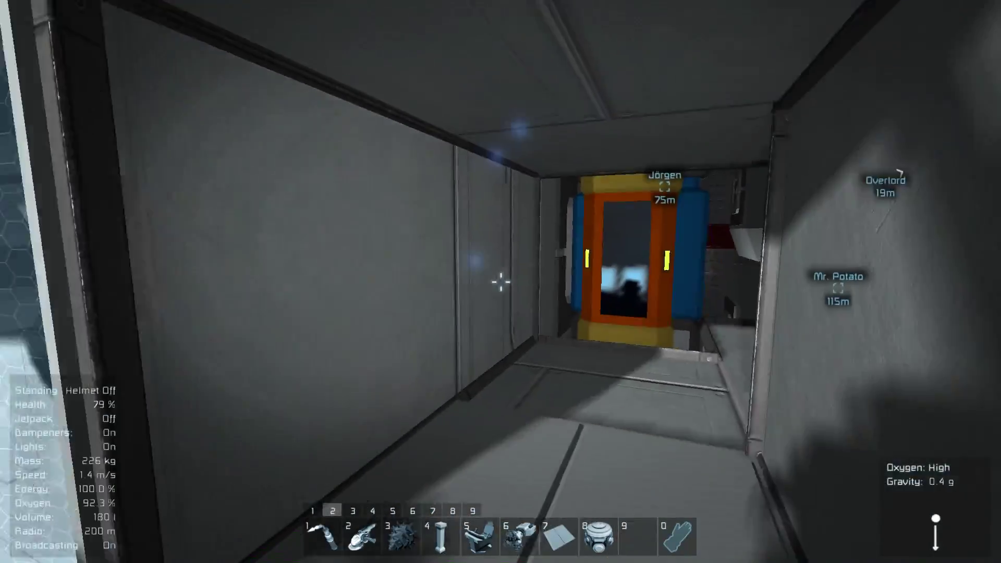
key(w)
key(w)
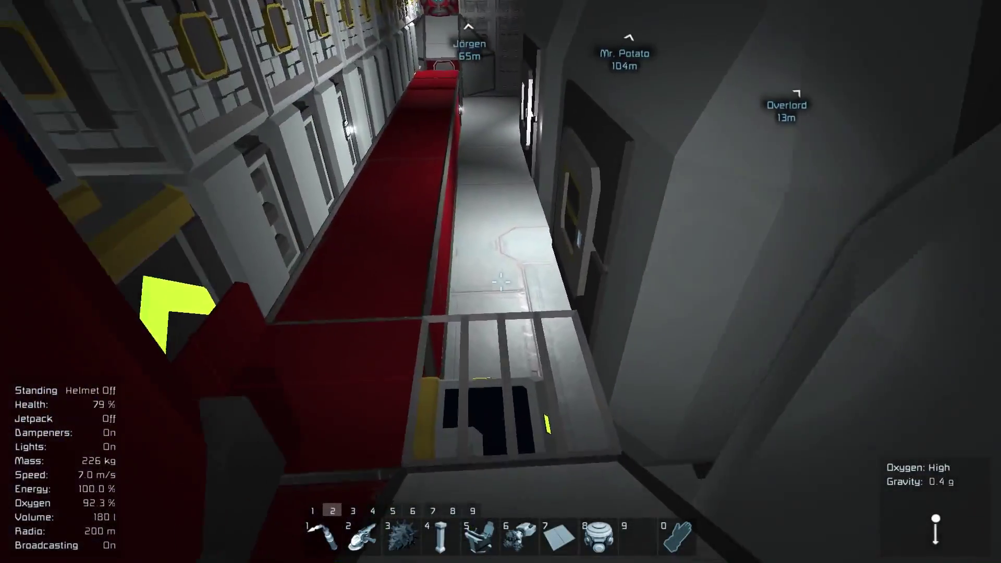
key(w)
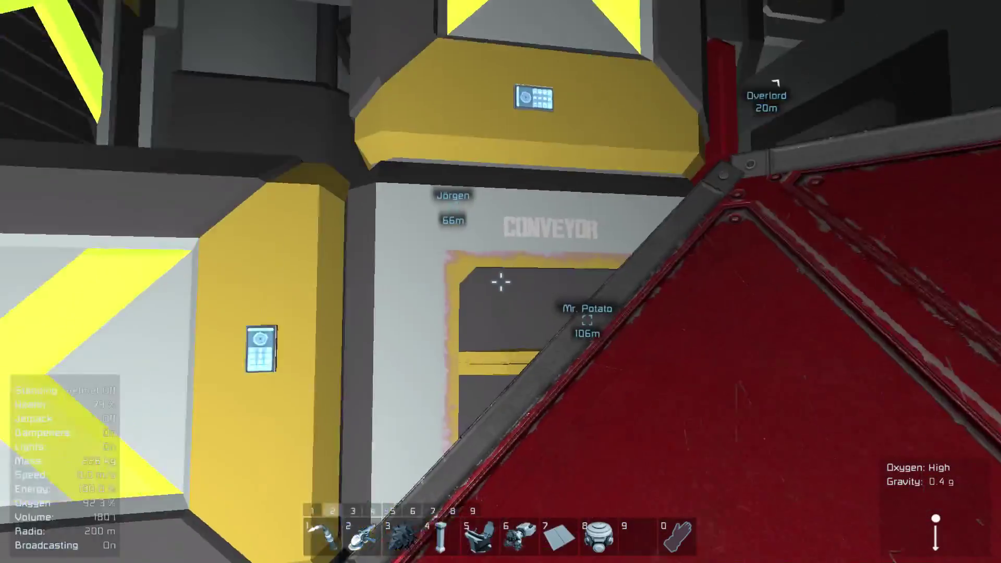
key(w)
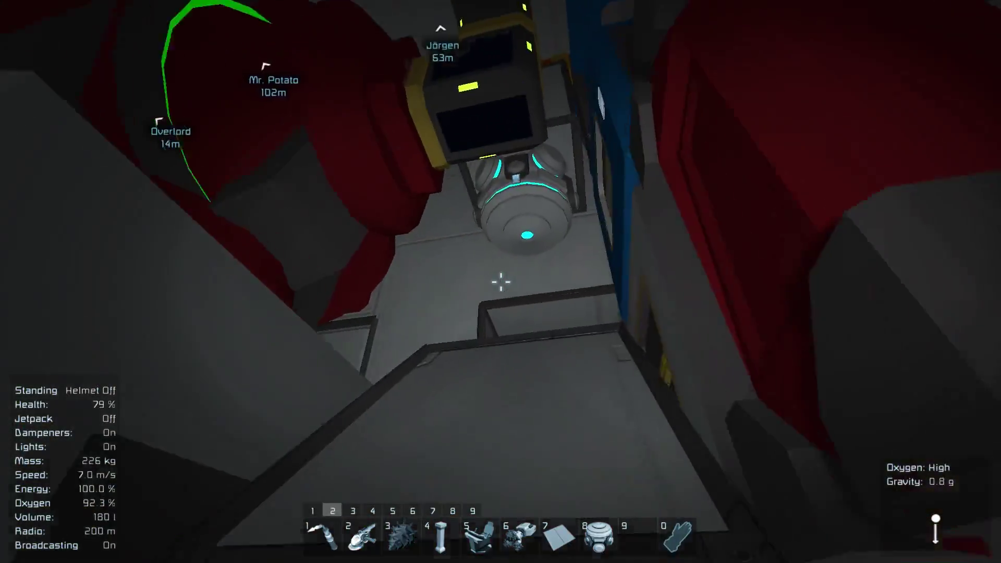
key(w)
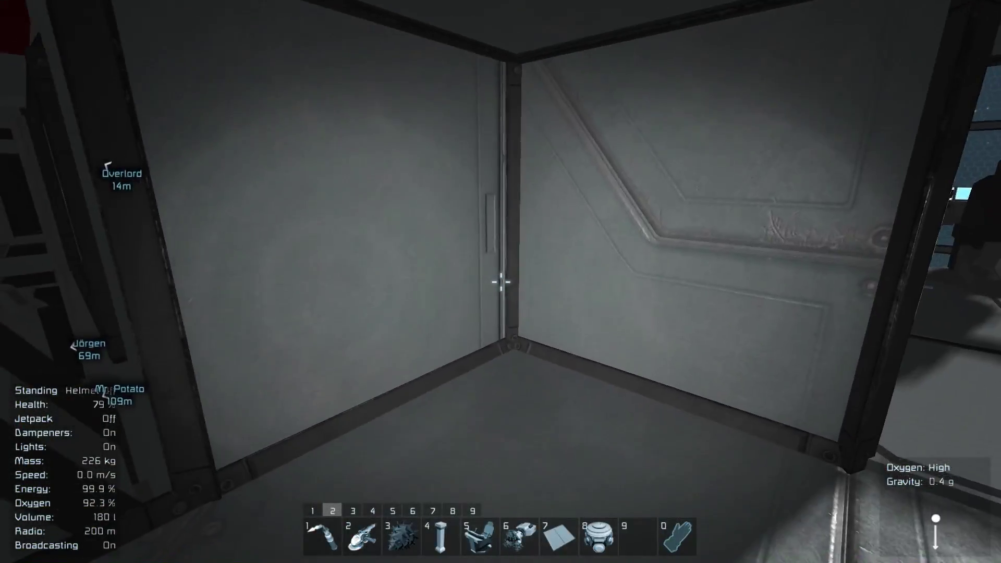
key(w)
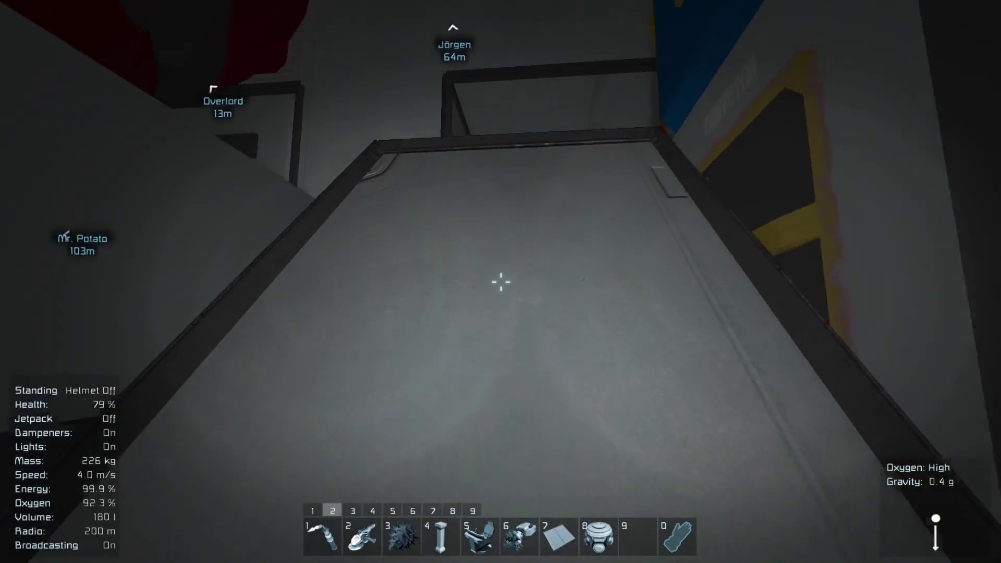
key(w)
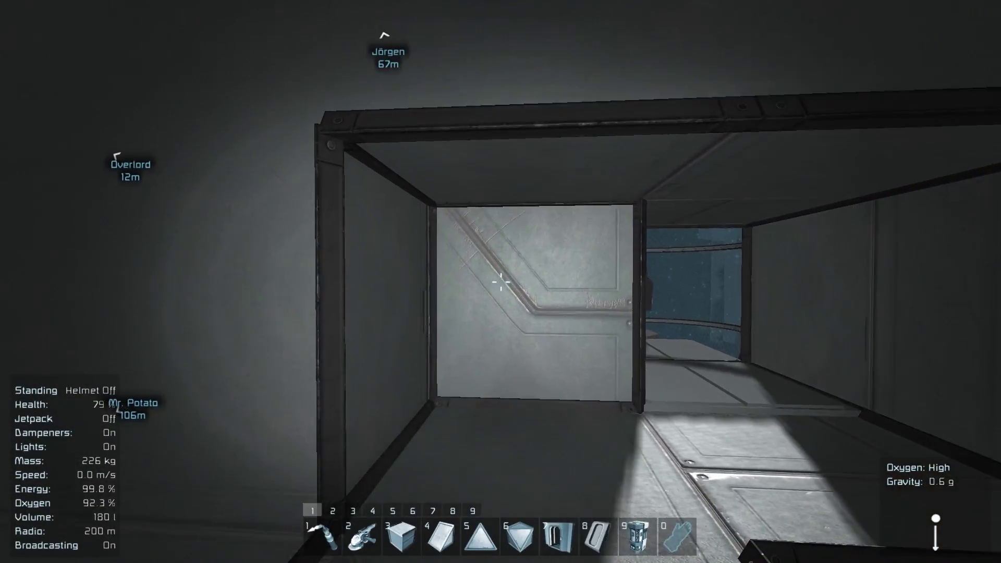
Step: Select Light Armor Slope and take 100 steel plates from the ship's cargo container
key(4)
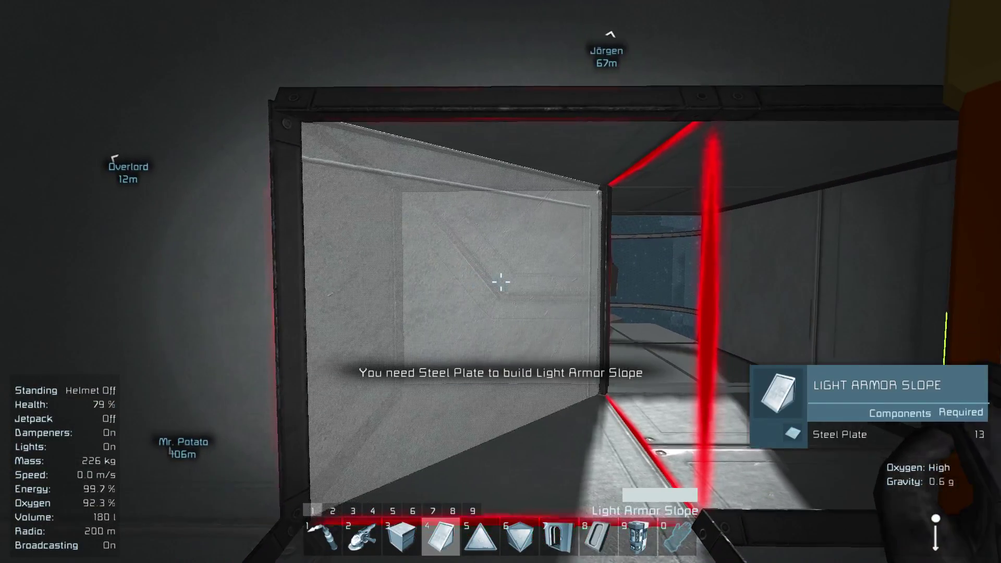
key(0)
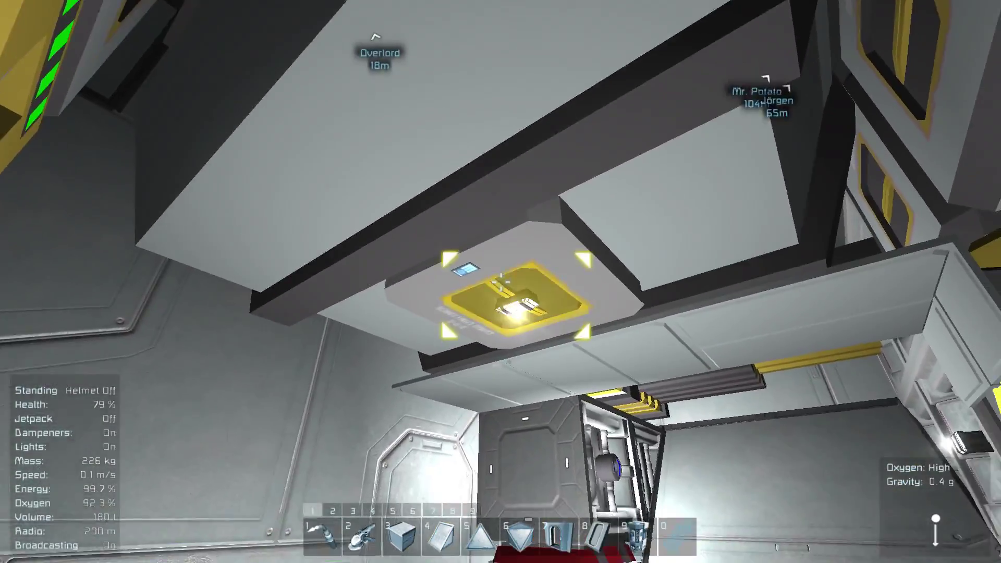
key(k)
key(Escape)
key(k)
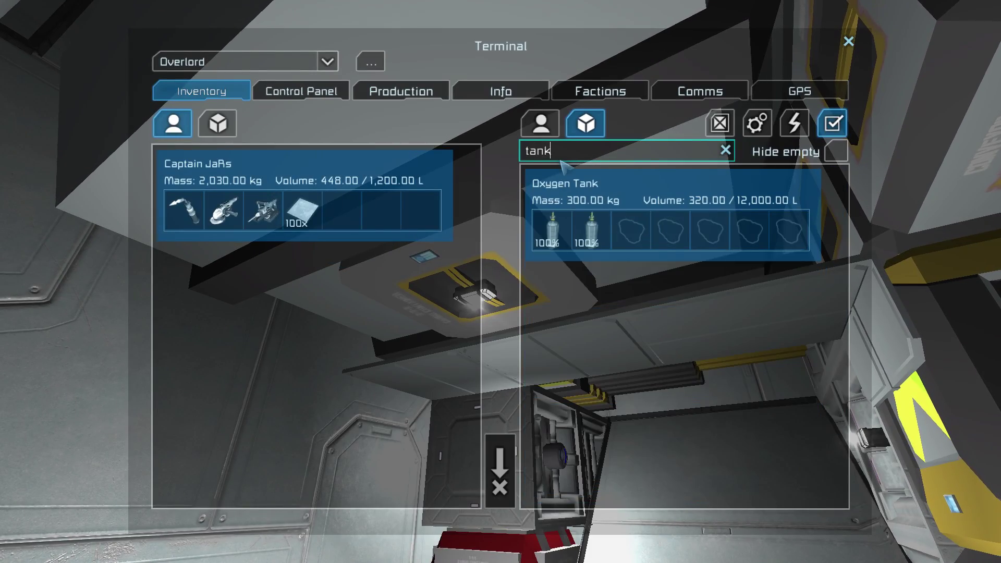
key(Escape)
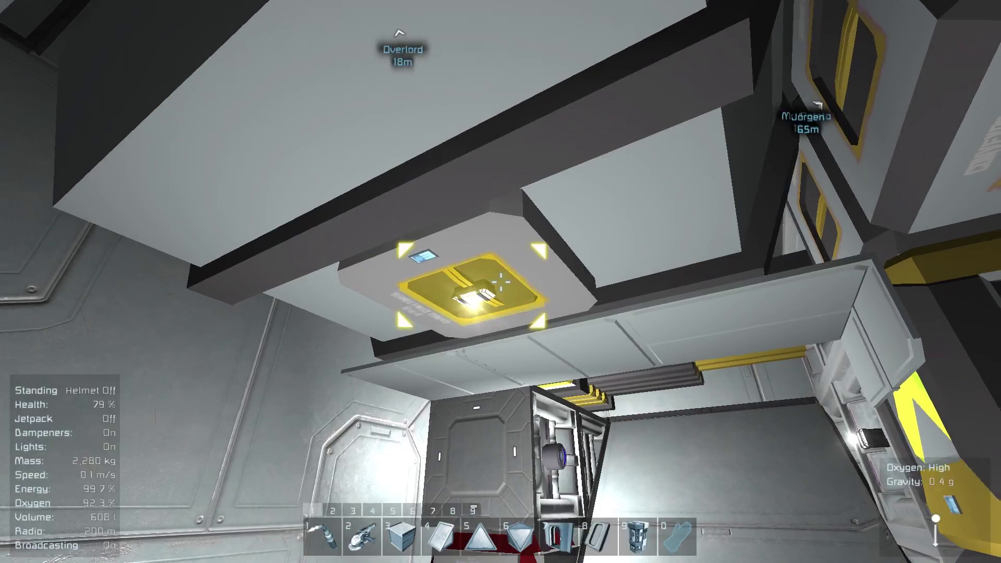
key(w)
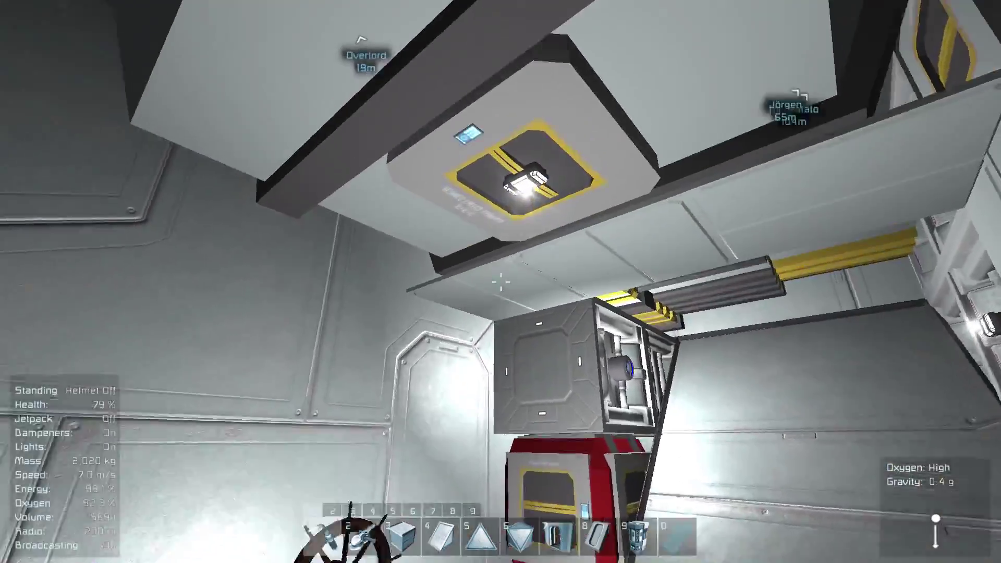
Step: Put the helmet on and walk out through the airlock
key(k)
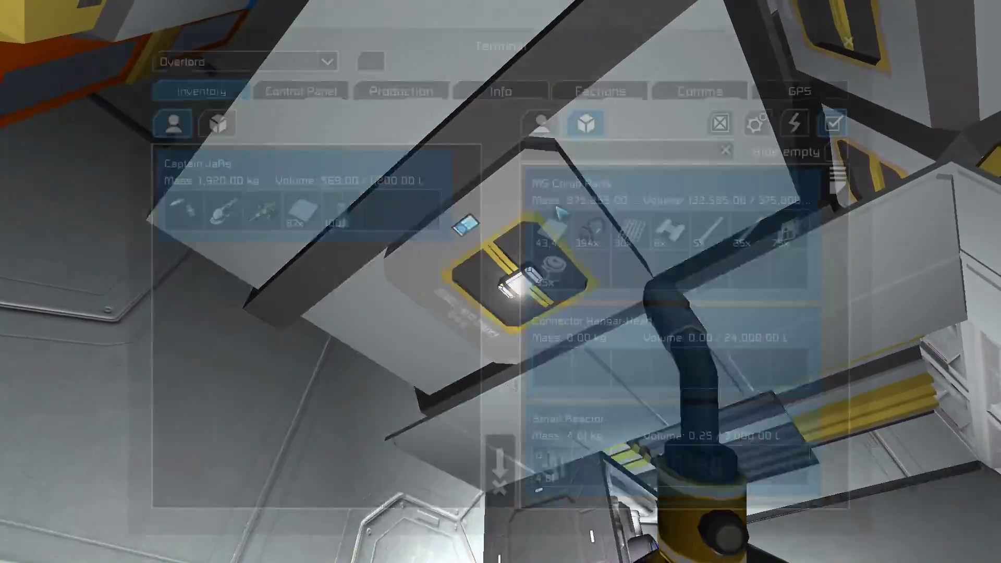
key(Escape)
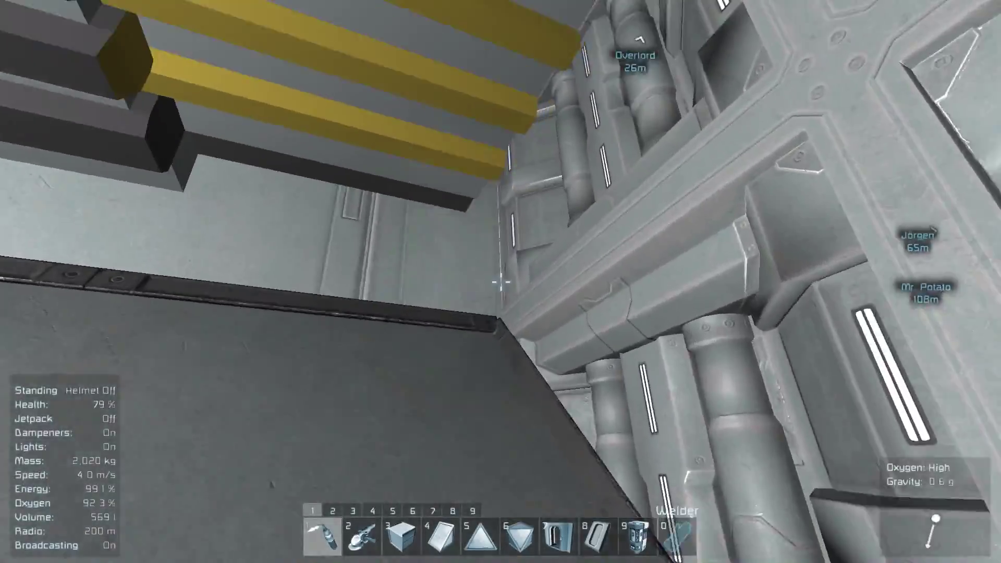
key(j)
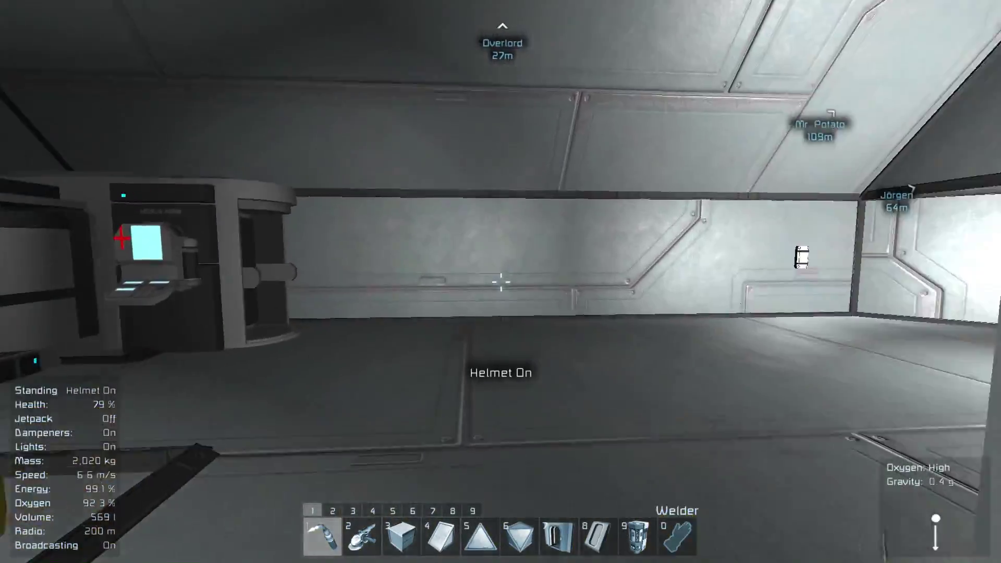
key(w)
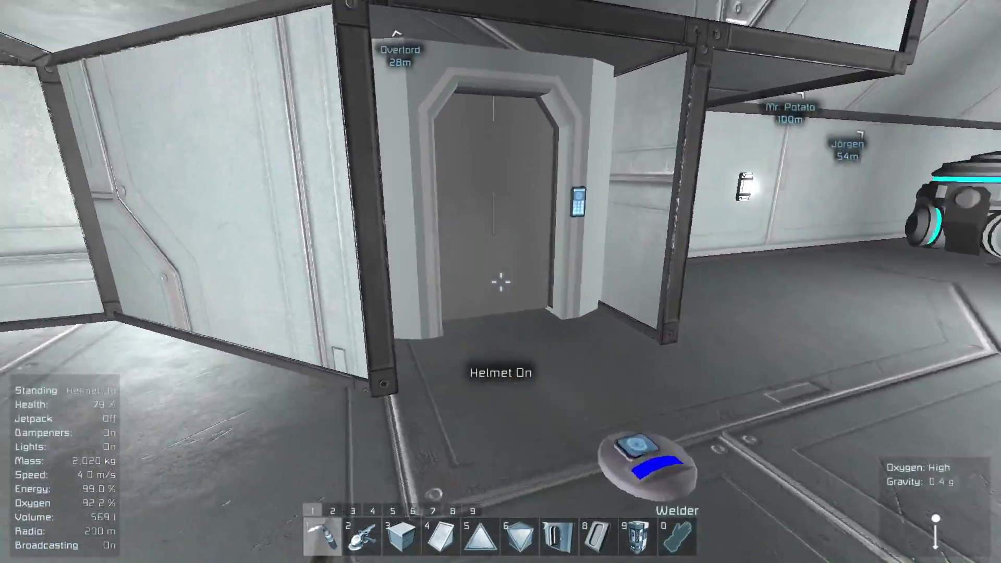
key(w)
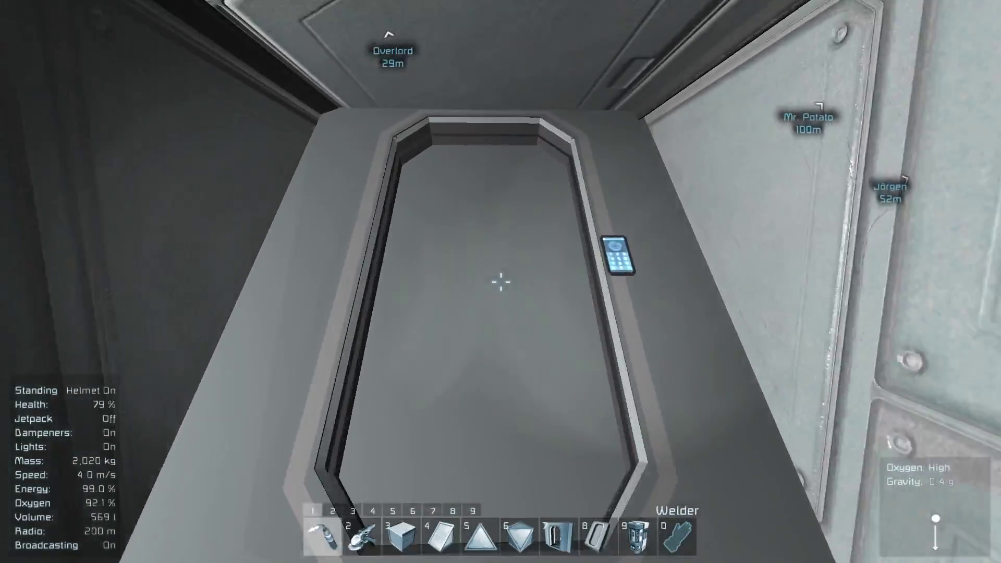
key(f)
Step: Jetpack along the hull to the ship's front platform and quick-save
key(w)
key(x)
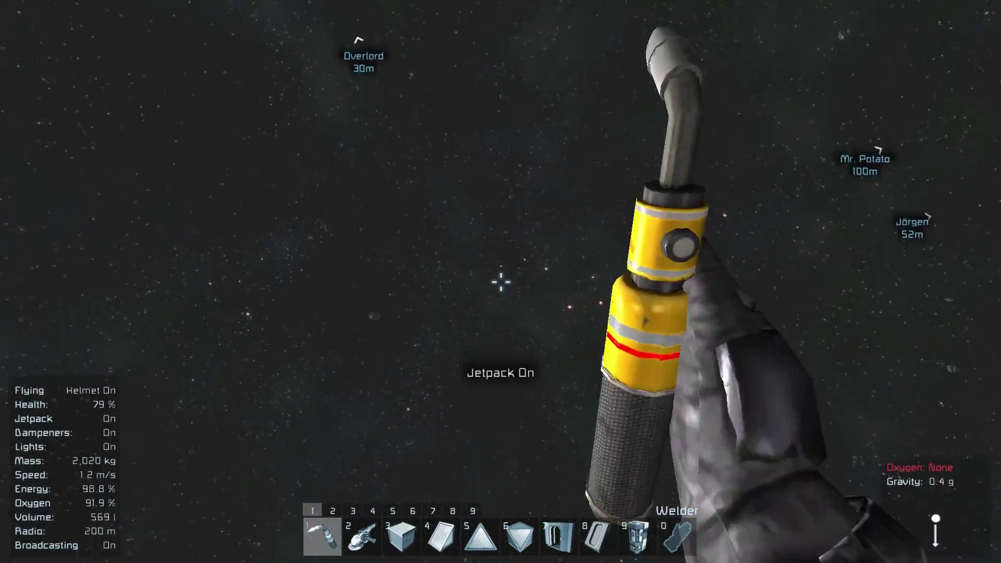
key(w)
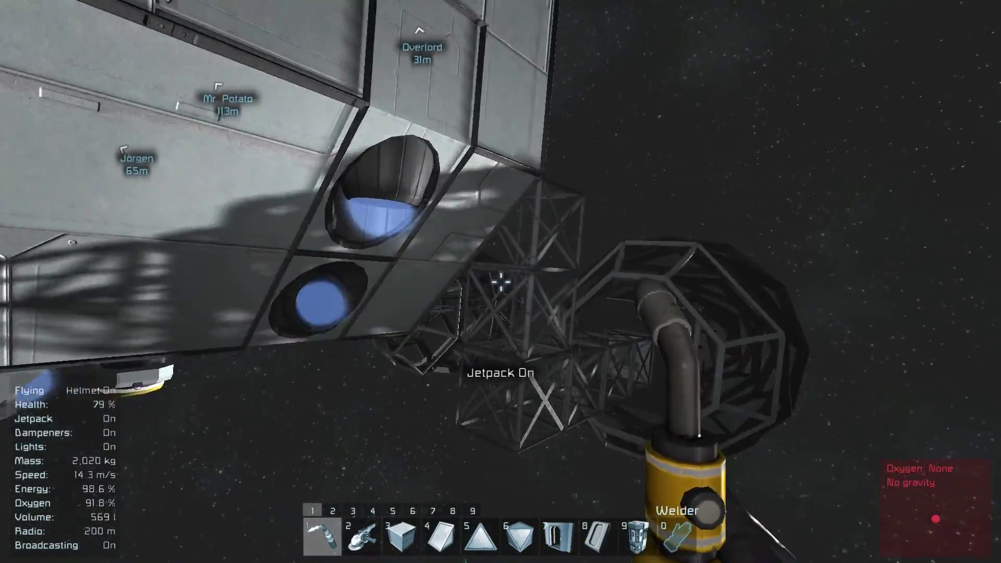
key(w)
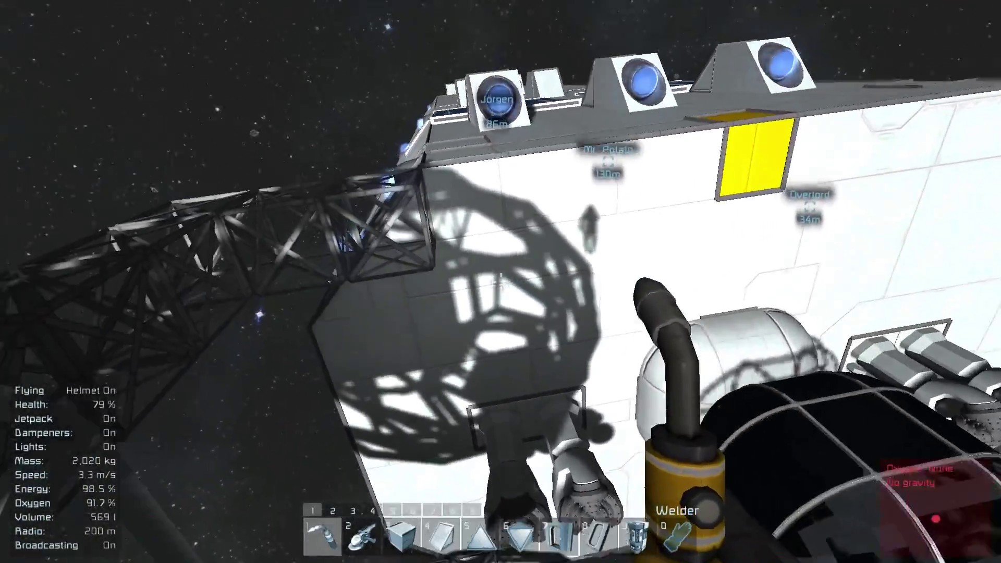
key(w)
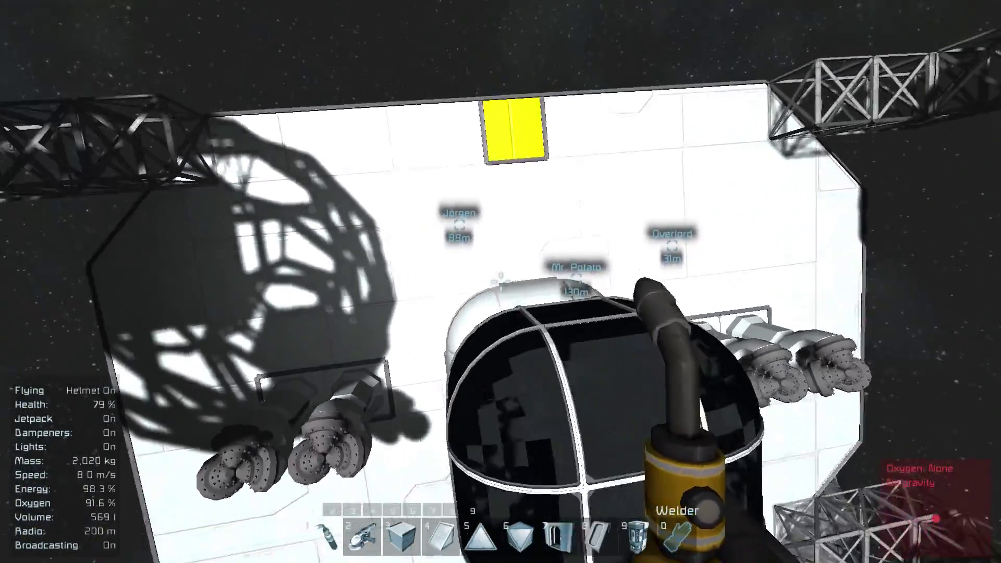
key(w)
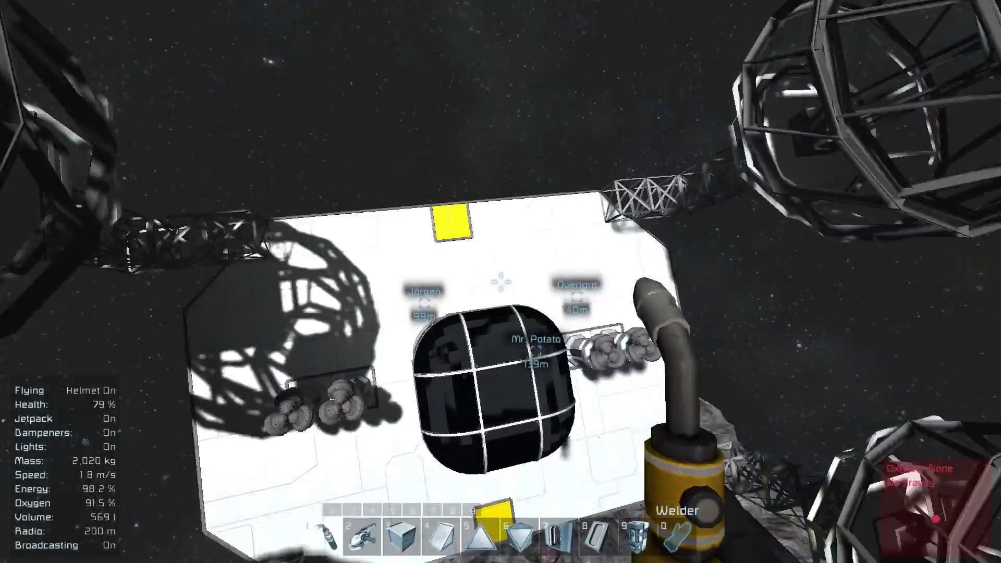
key(w)
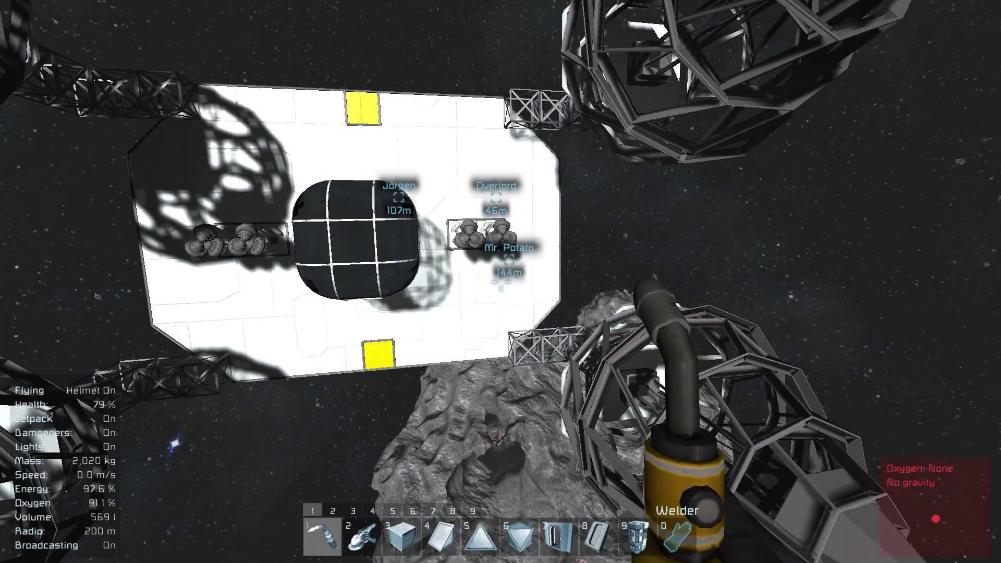
key(a)
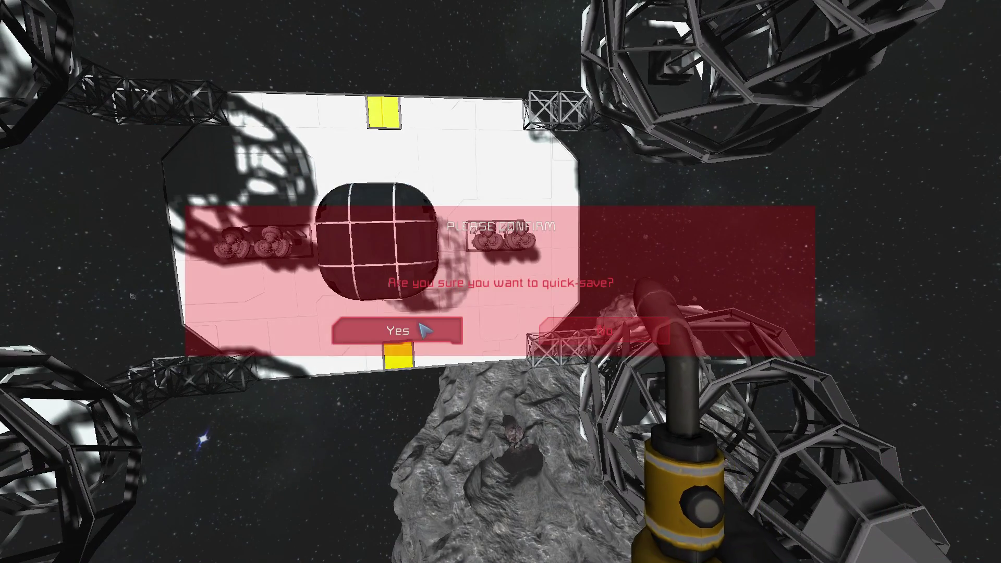
Step: Confirm quick-saving 'Captain JaRs APE' and fly in close to the front hull
click(426, 330)
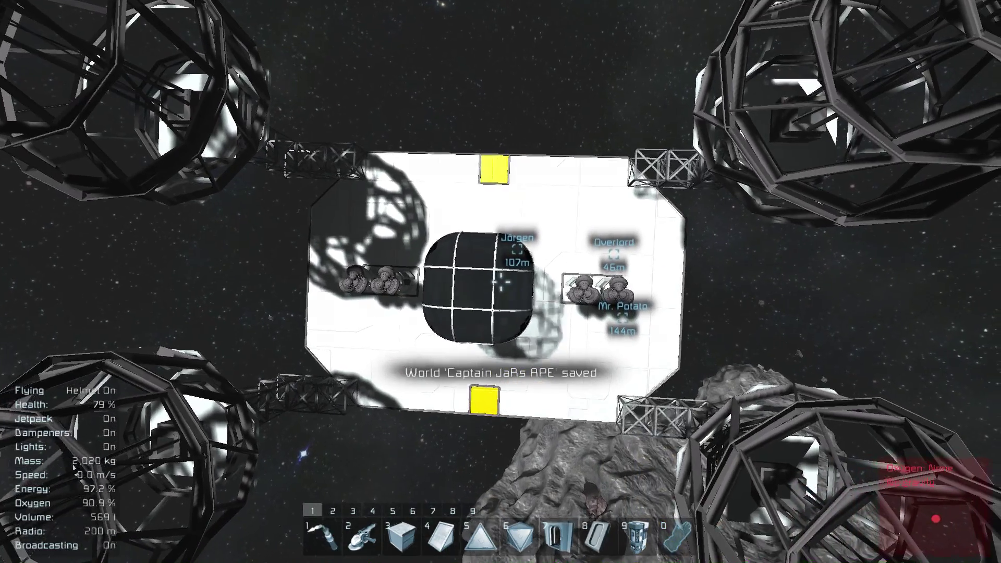
key(ctrl+2)
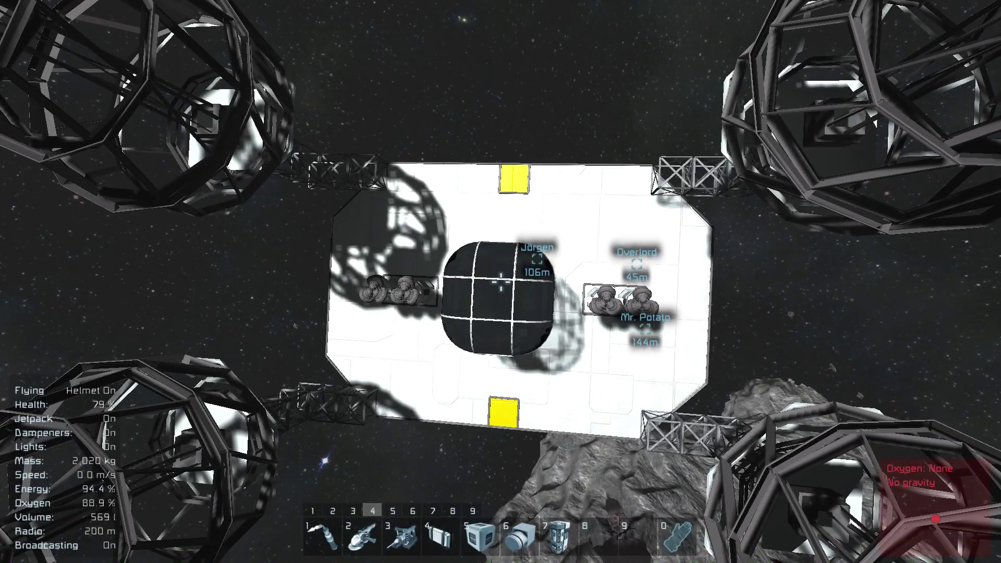
key(w)
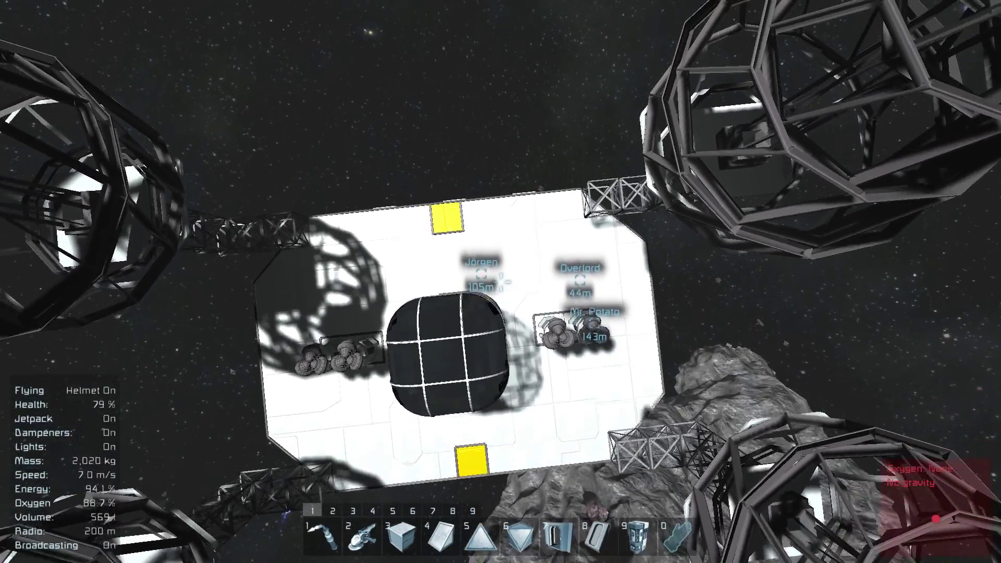
key(w)
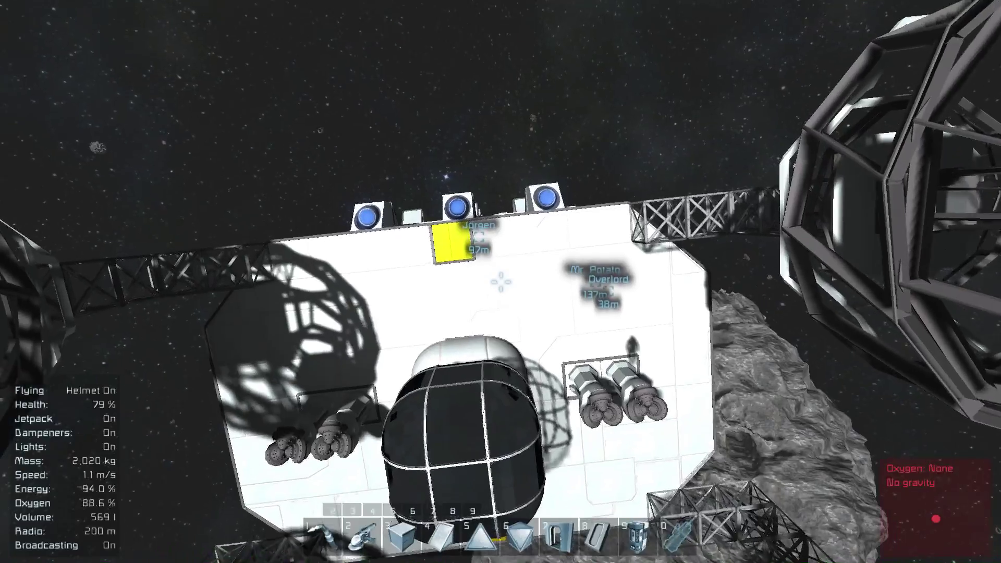
key(w)
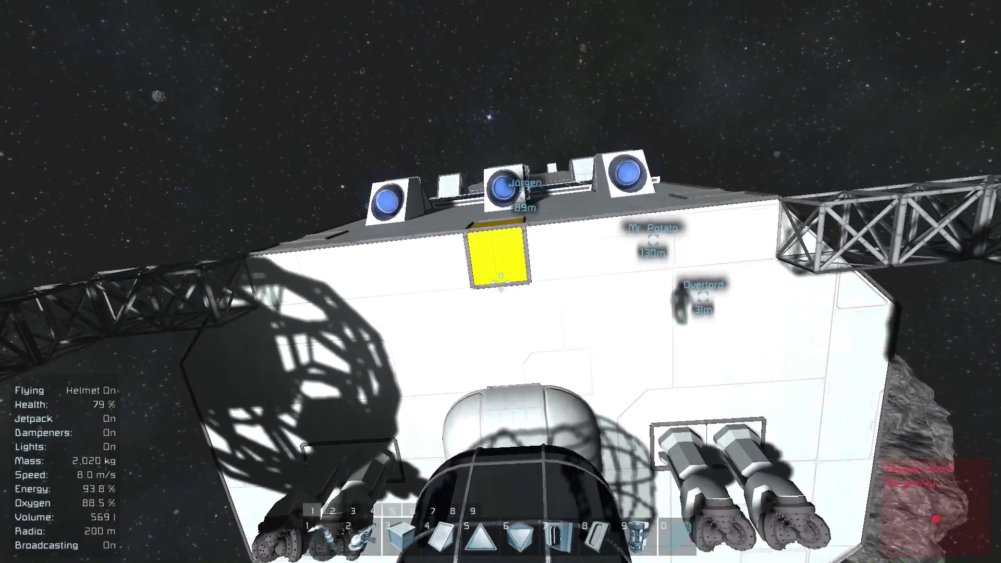
key(k)
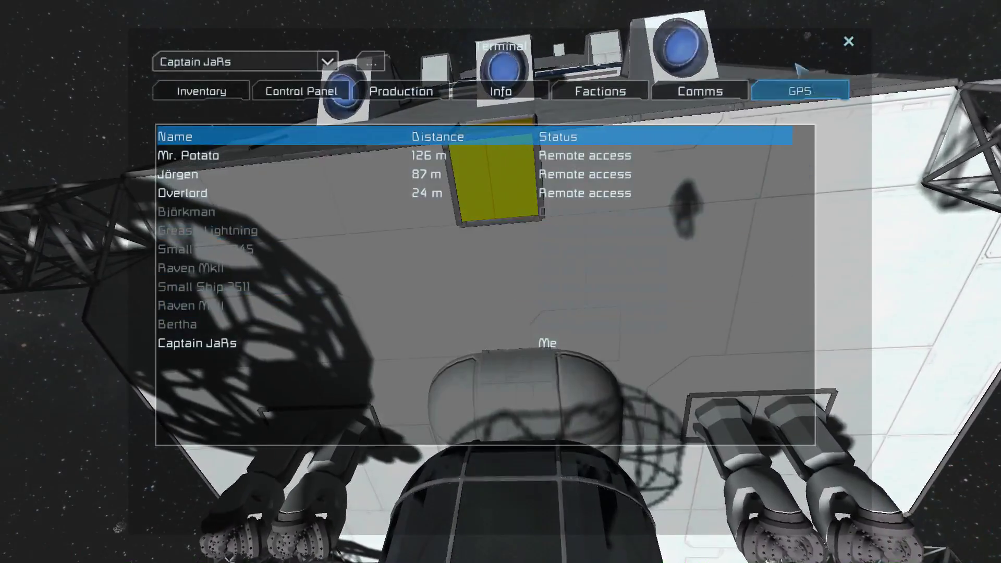
click(387, 93)
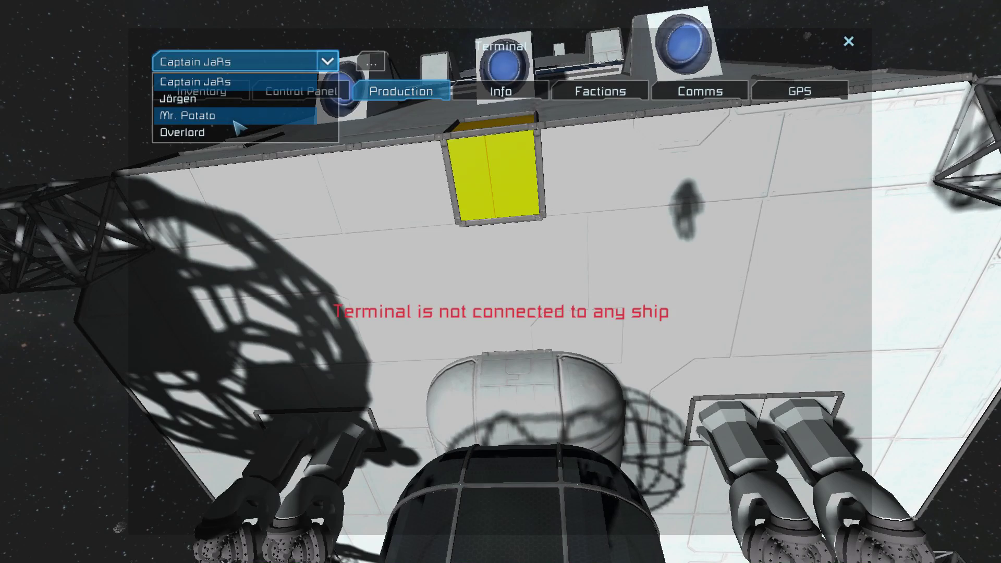
click(234, 116)
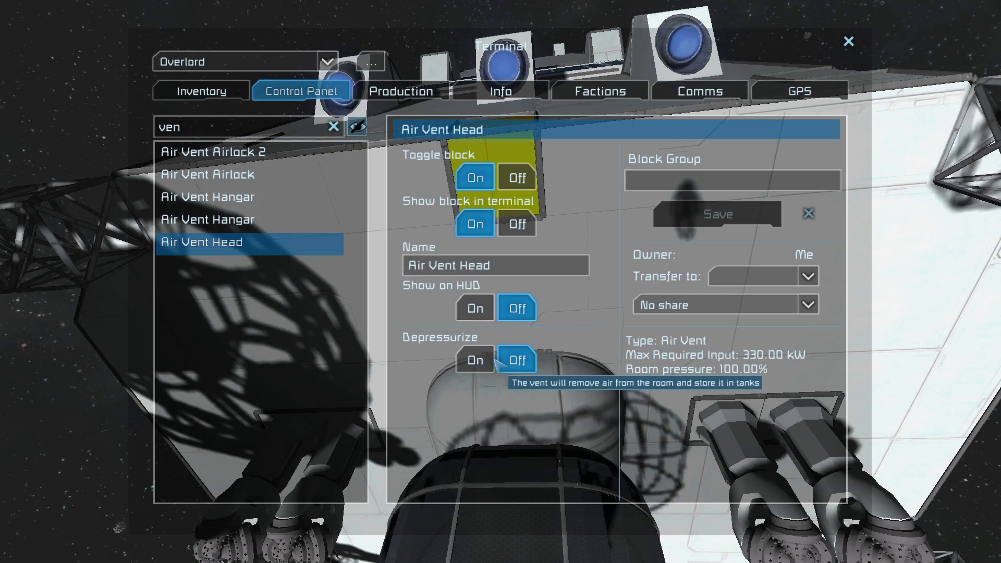
key(Escape)
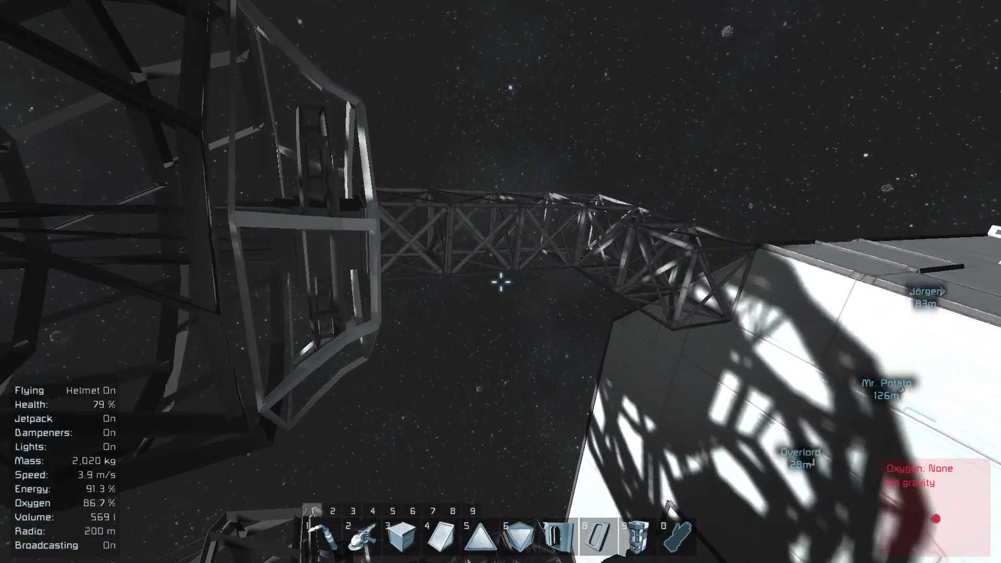
Step: Assign Conveyor Tubes to toolbar slots 4 and 5, then preview one in the truss arm
key(2)
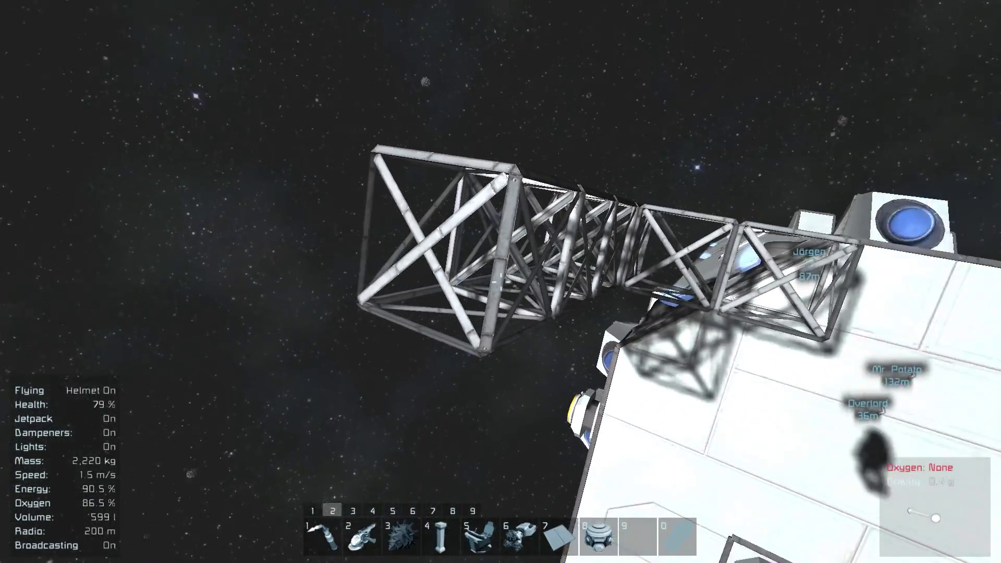
key(k)
key(Escape)
key(g)
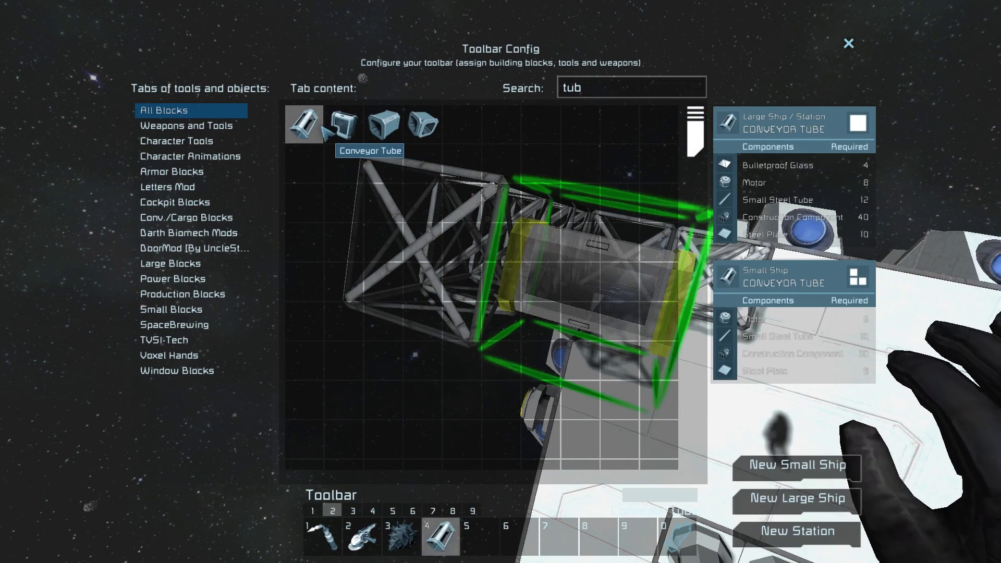
key(Escape)
key(4)
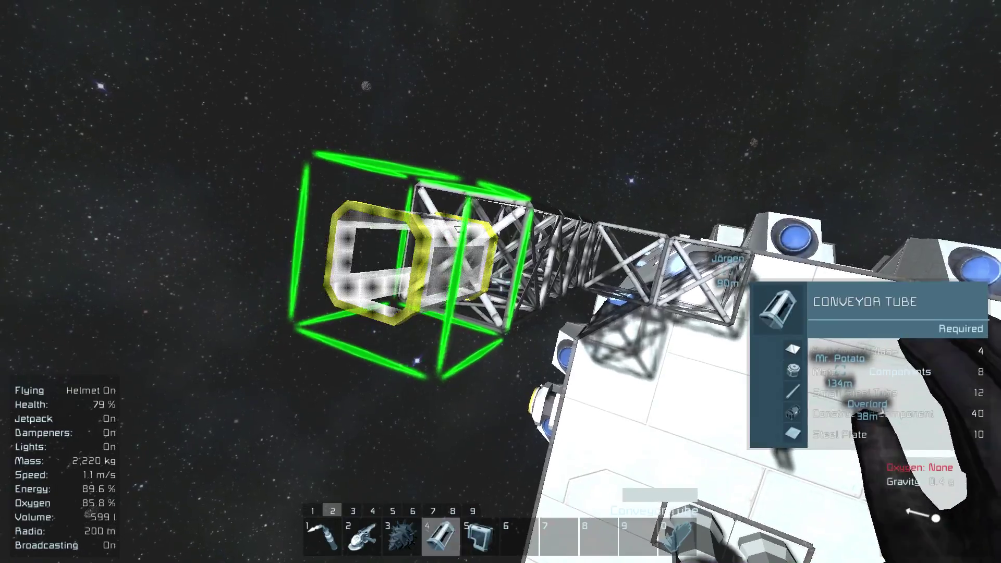
key(1)
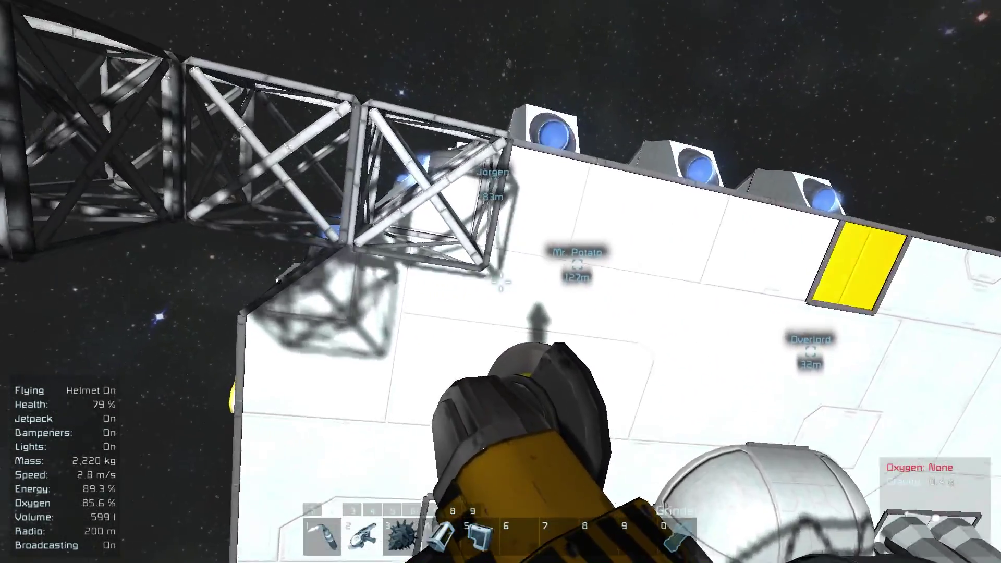
Step: Grind away a light armor block to open a hole in the hull
key(0)
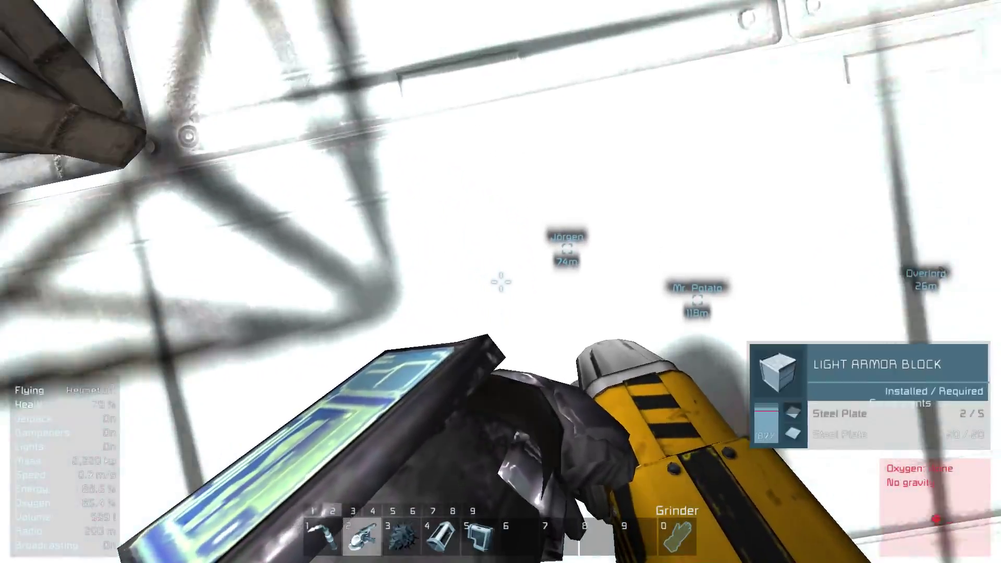
drag(500, 281, 501, 281)
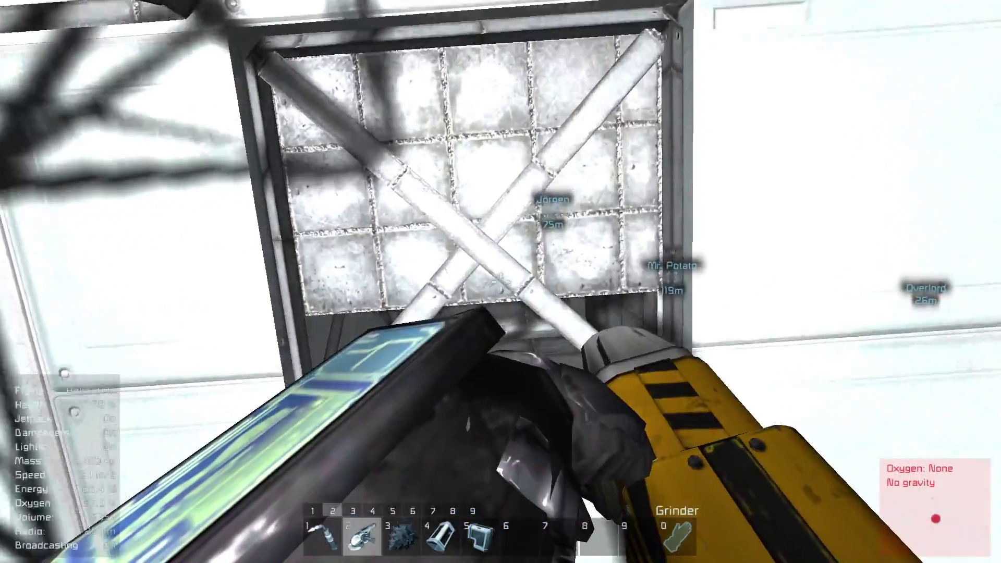
drag(501, 282, 501, 283)
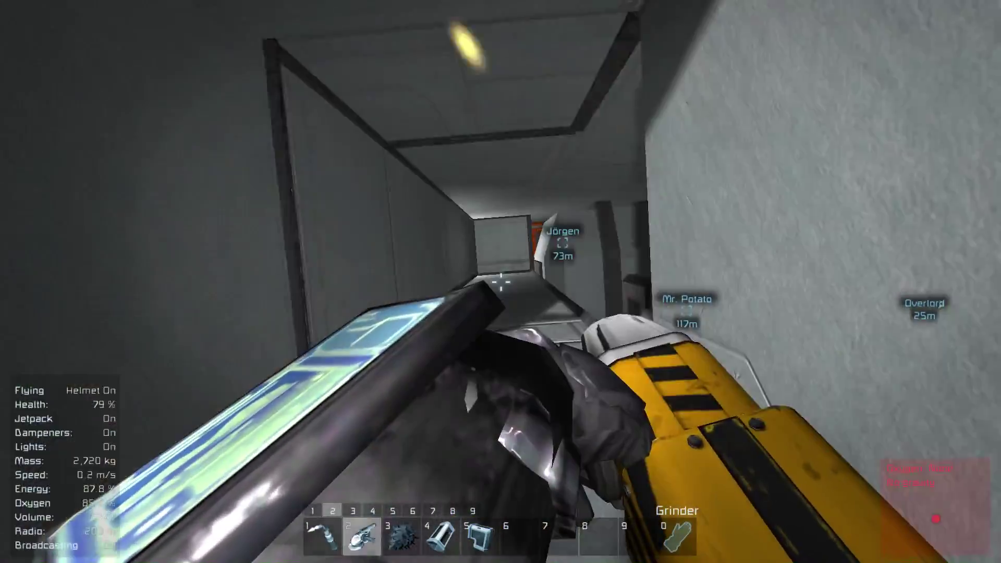
key(s)
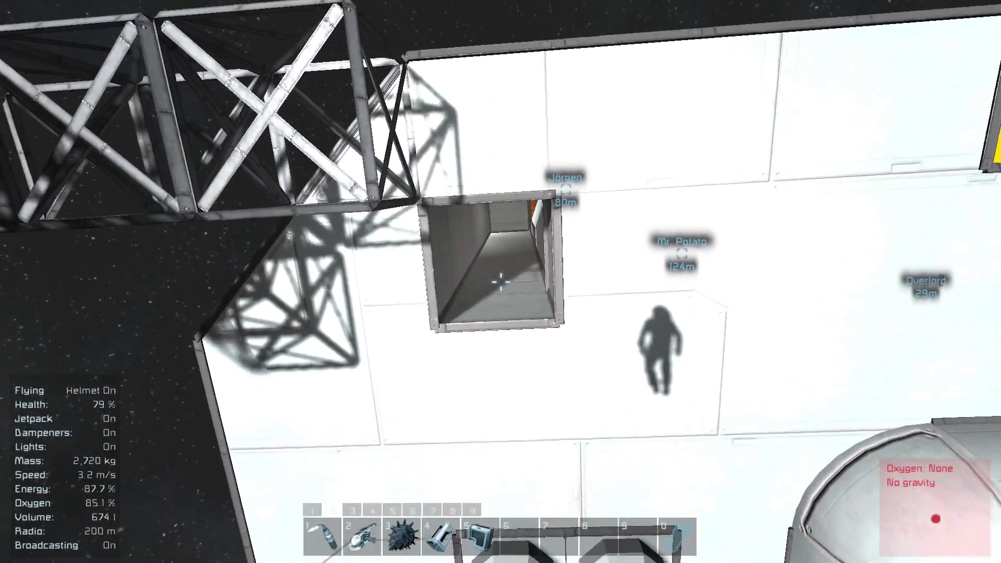
key(g)
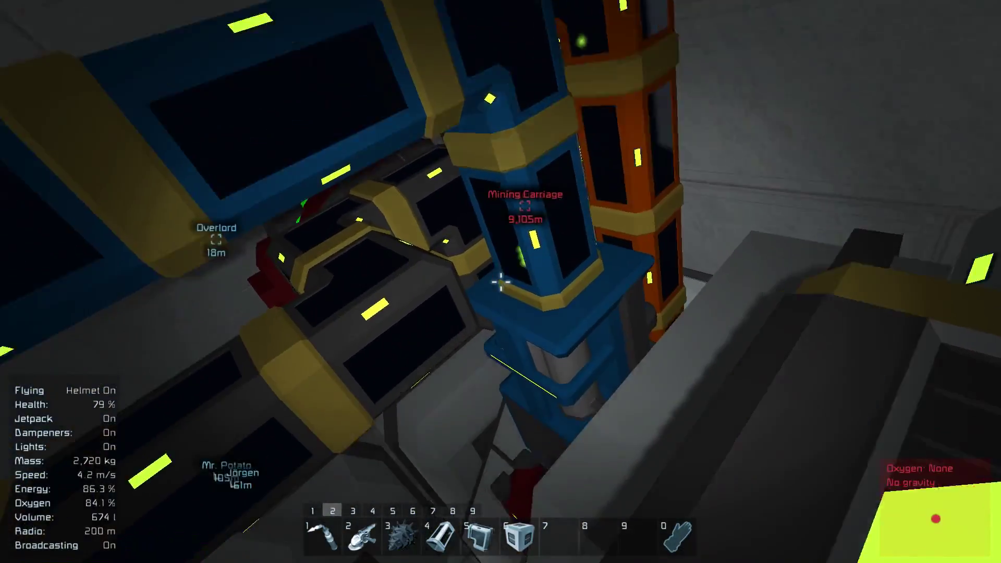
Step: Check the MS Cargo Parts inventory, then fly out to the hull shaft opening
key(2)
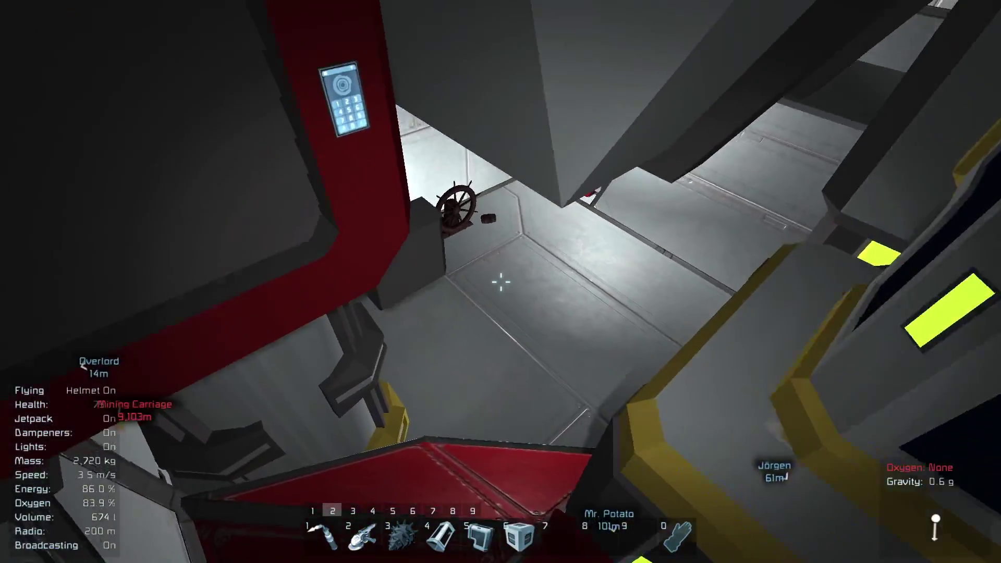
key(k)
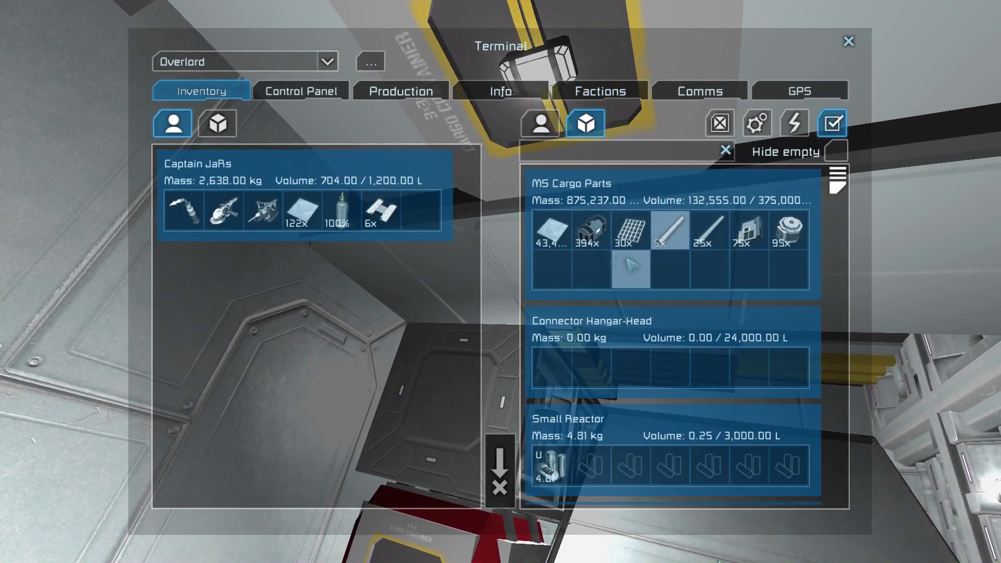
key(Escape)
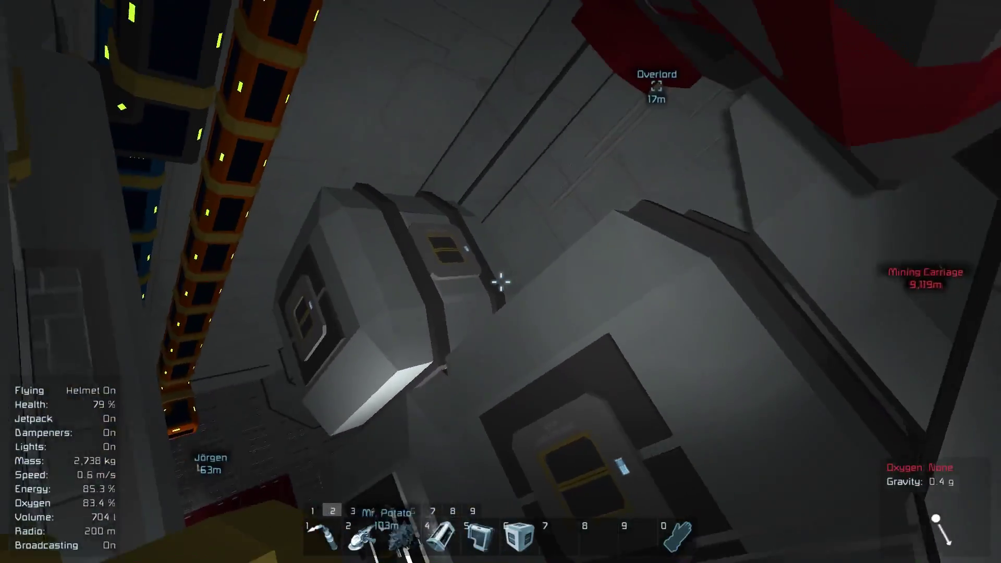
key(Escape)
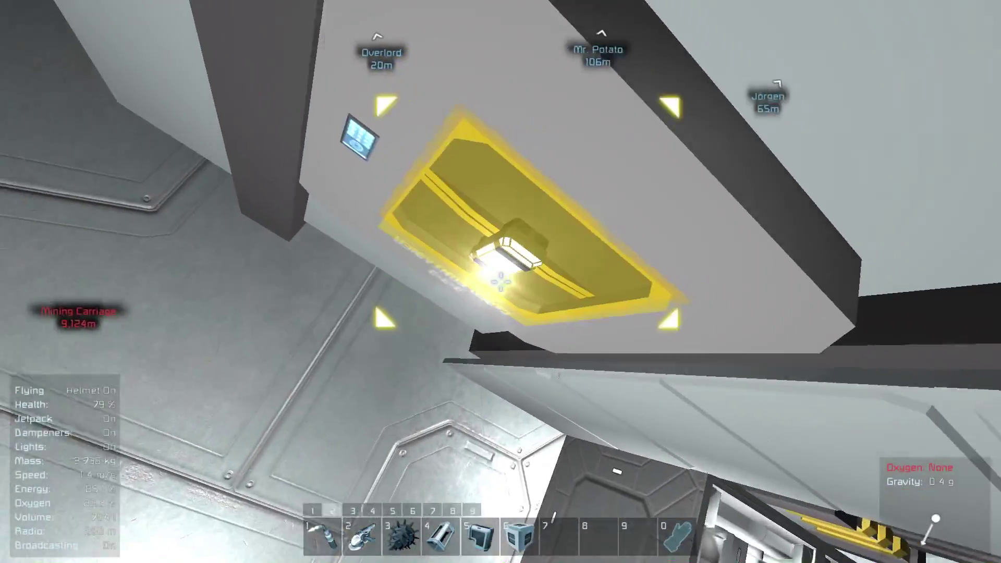
key(k)
key(Escape)
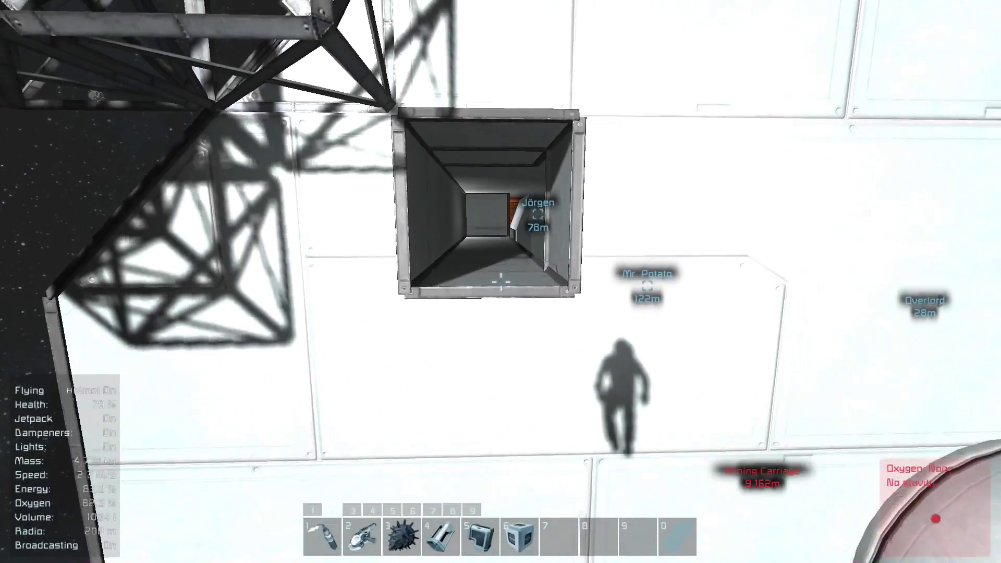
Step: Place a Conveyor block inside the hull shaft opening
key(6)
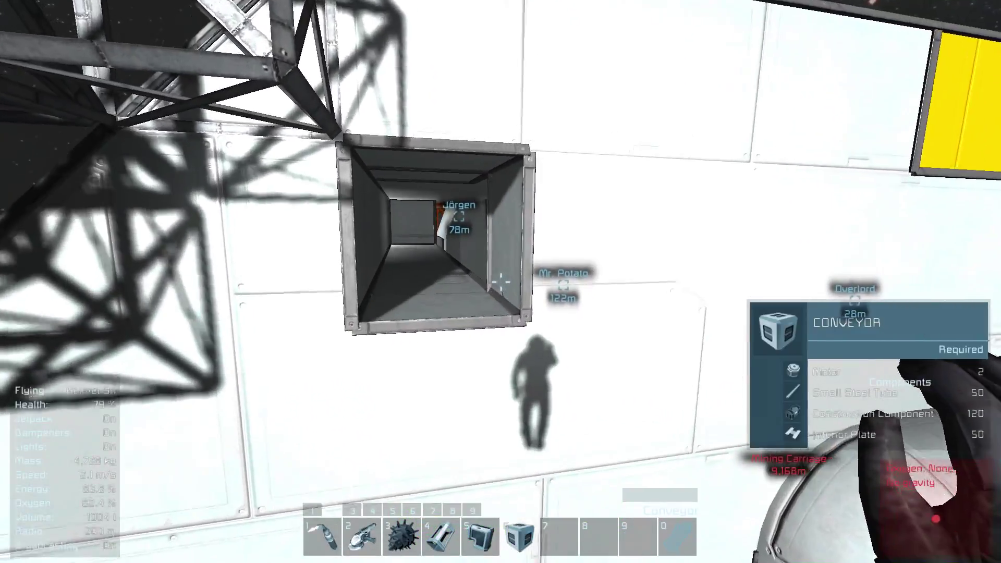
click(501, 282)
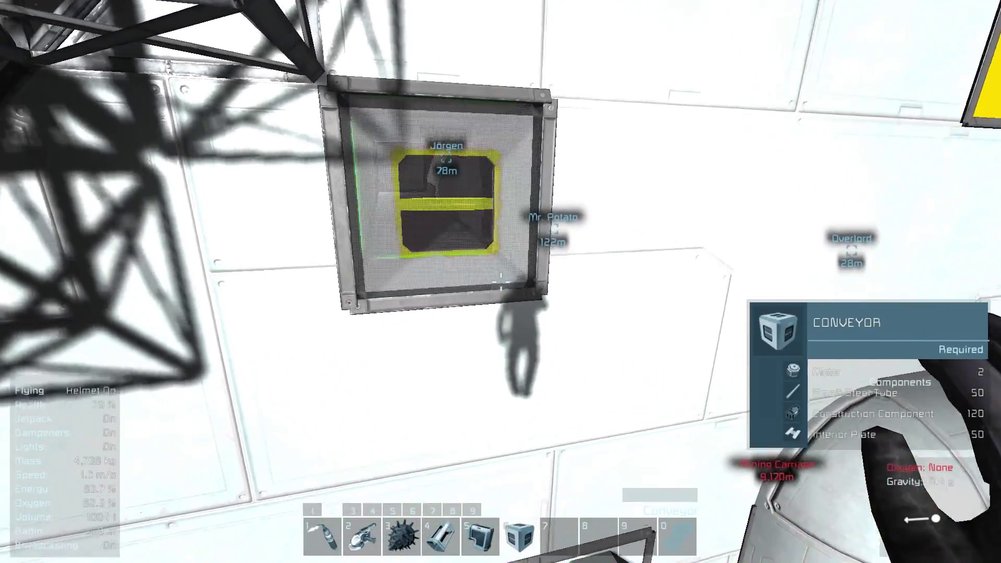
click(501, 282)
key(5)
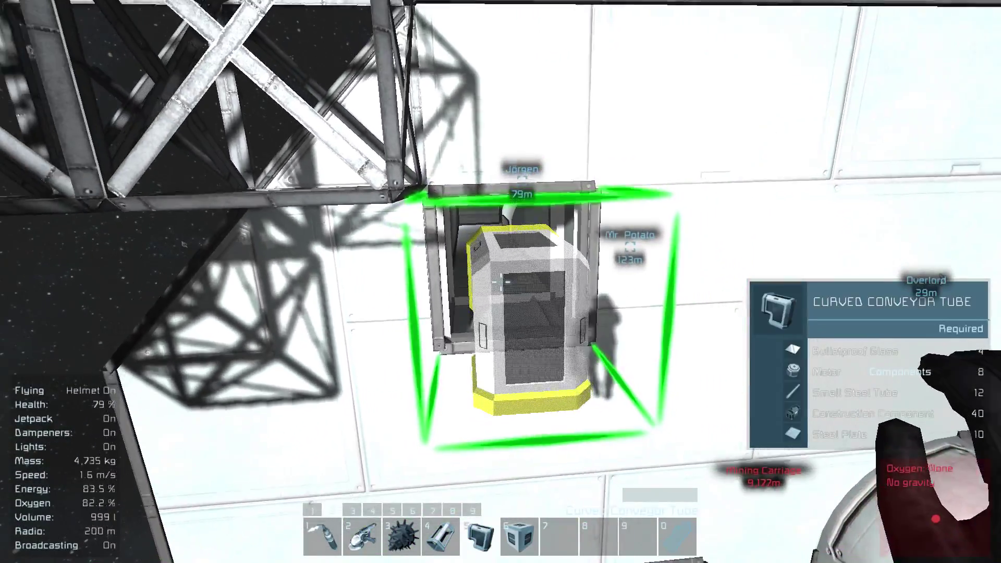
key(0)
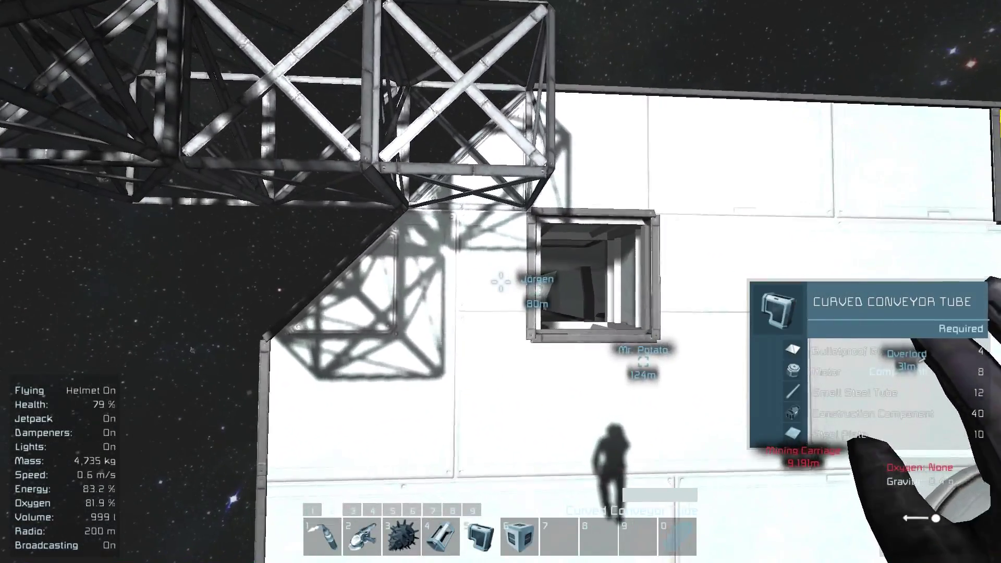
key(0)
key(6)
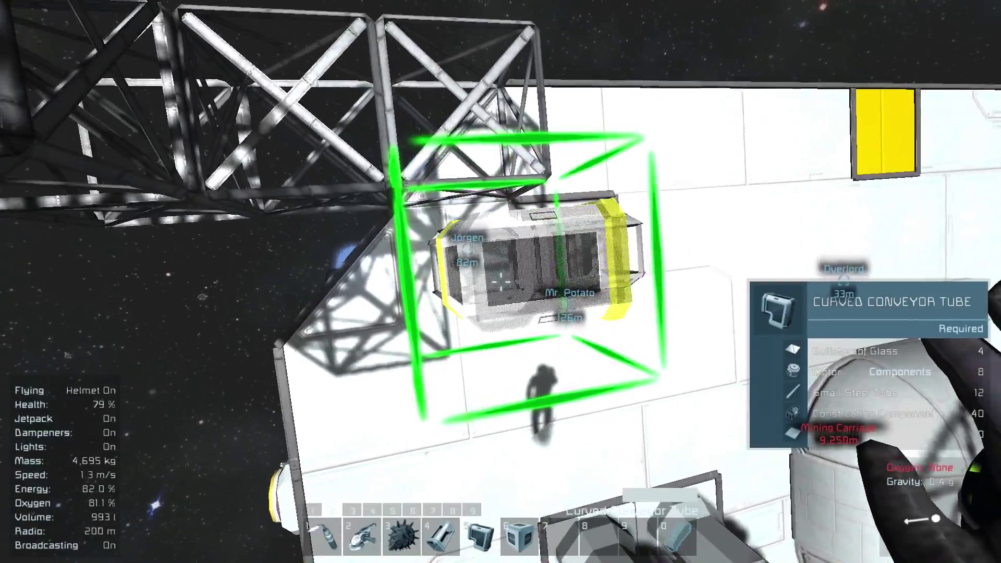
Step: Rotate the Curved Conveyor Tube preview to face downward along the girder frame
key(Page_Down)
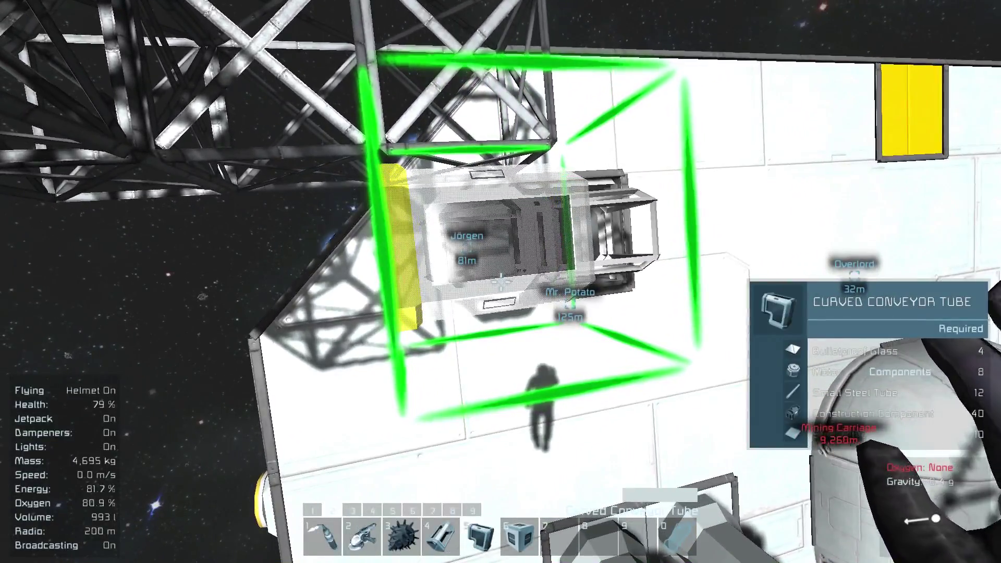
key(Page_Down)
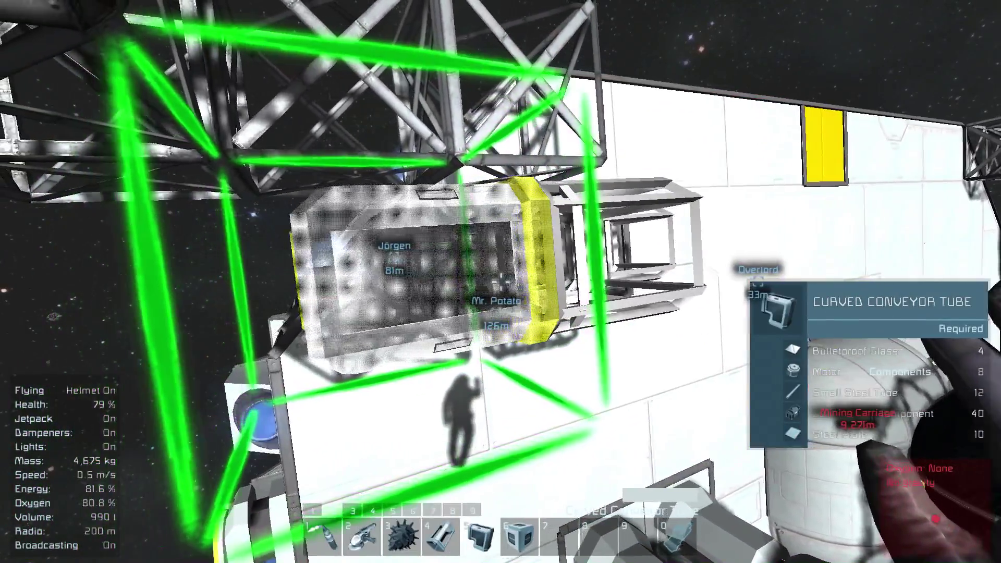
key(Page_Down)
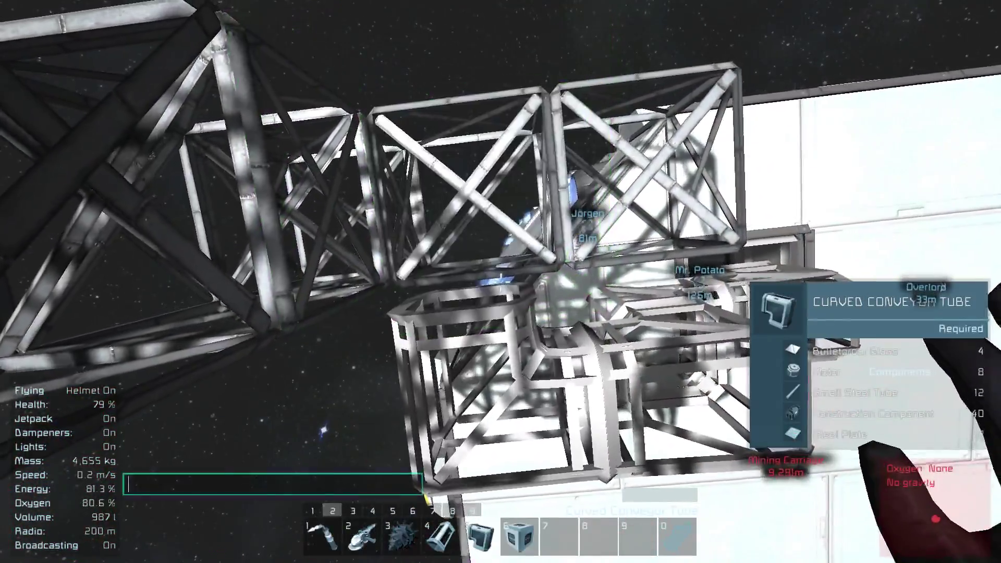
key(Page_Down)
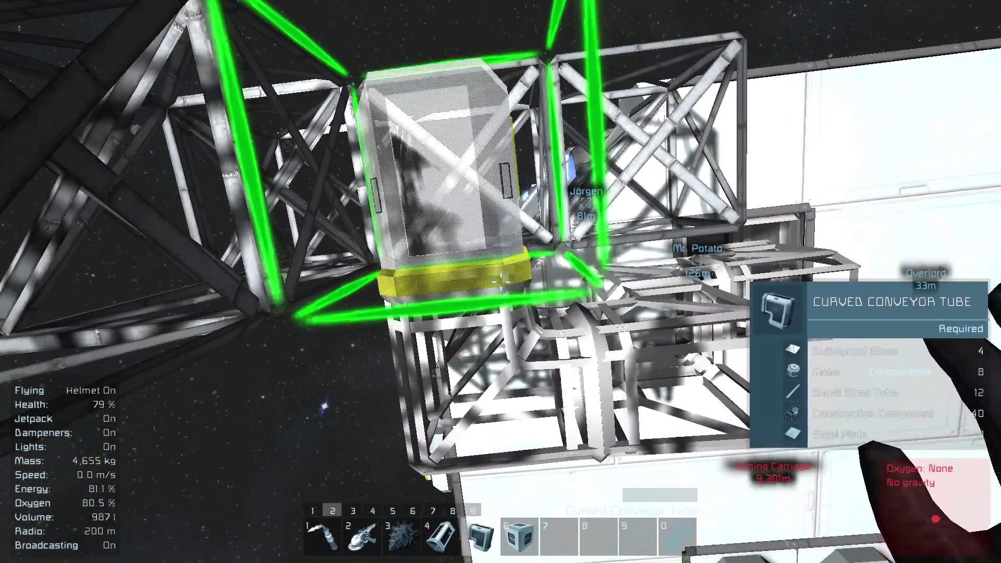
key(4)
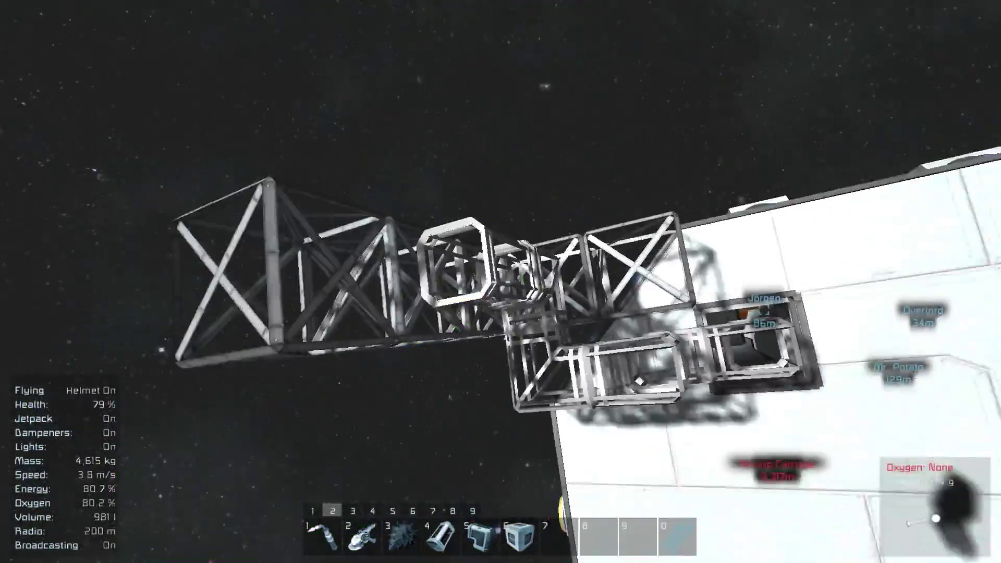
Step: Cycle between tools and curved conveyor tube previews around the truss arm
key(2)
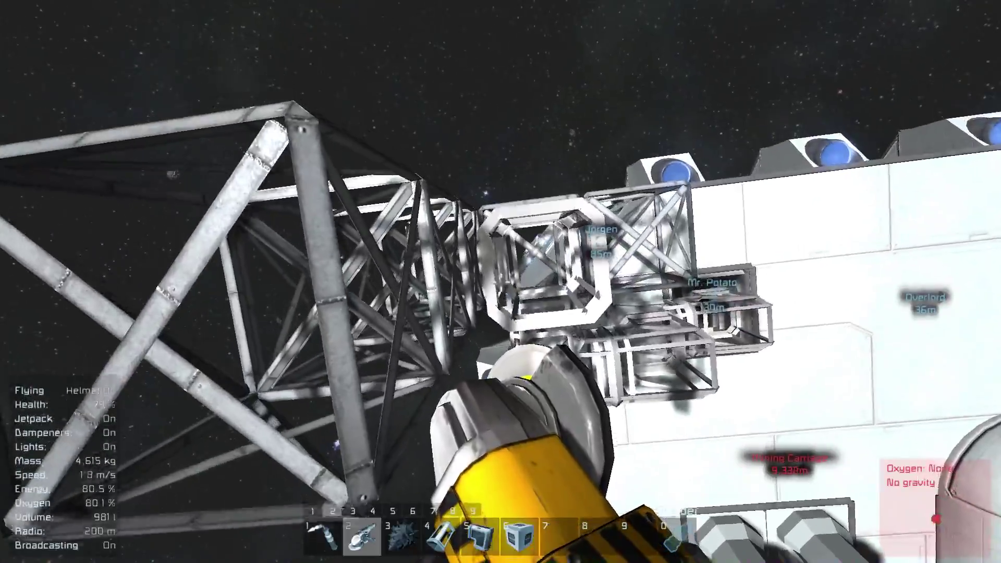
key(6)
key(5)
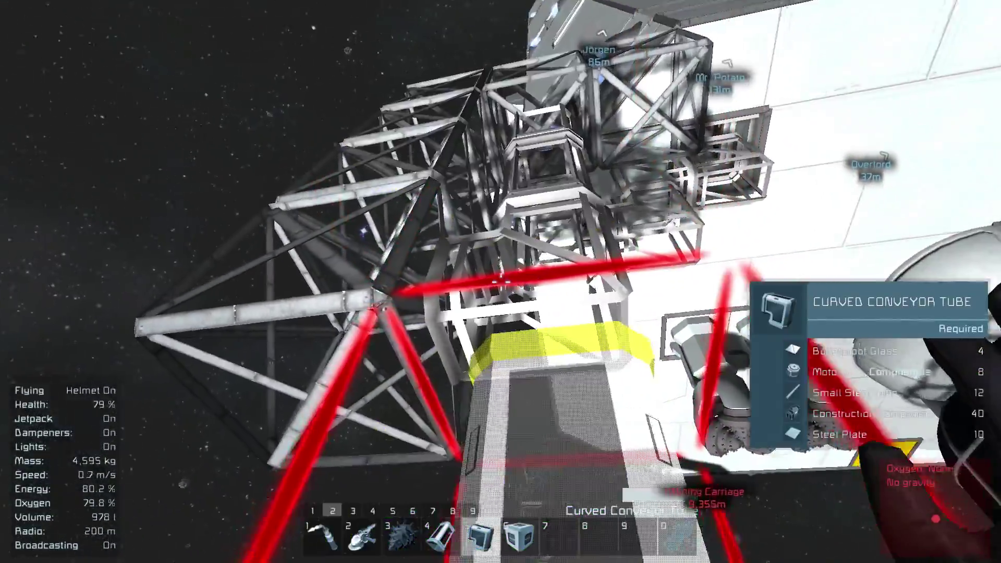
key(2)
key(3)
key(1)
key(5)
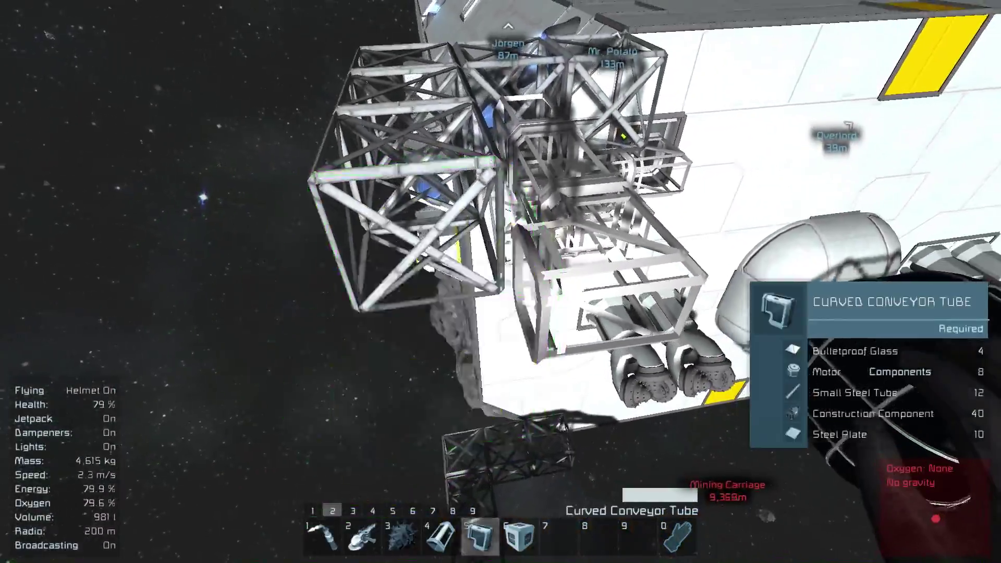
key(0)
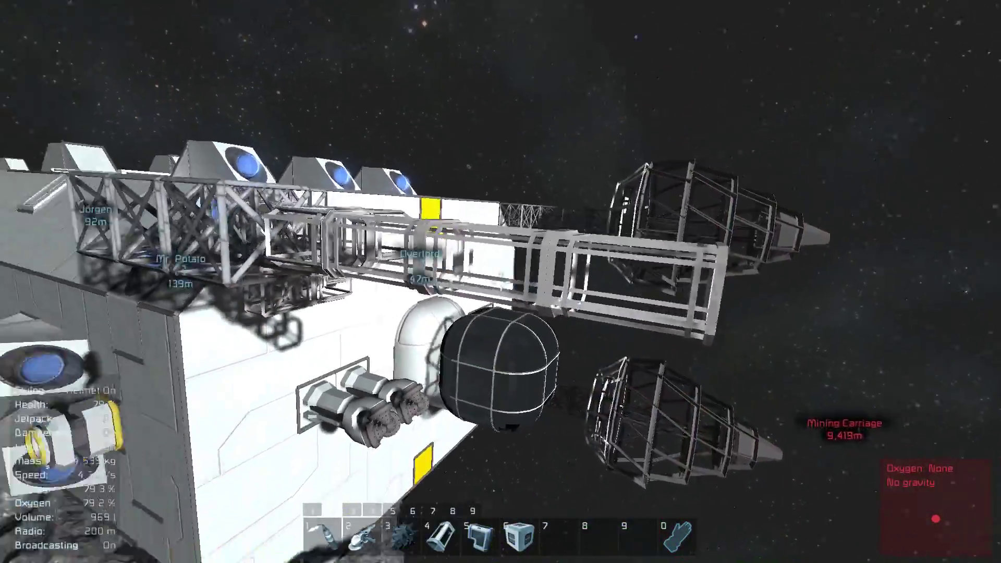
key(2)
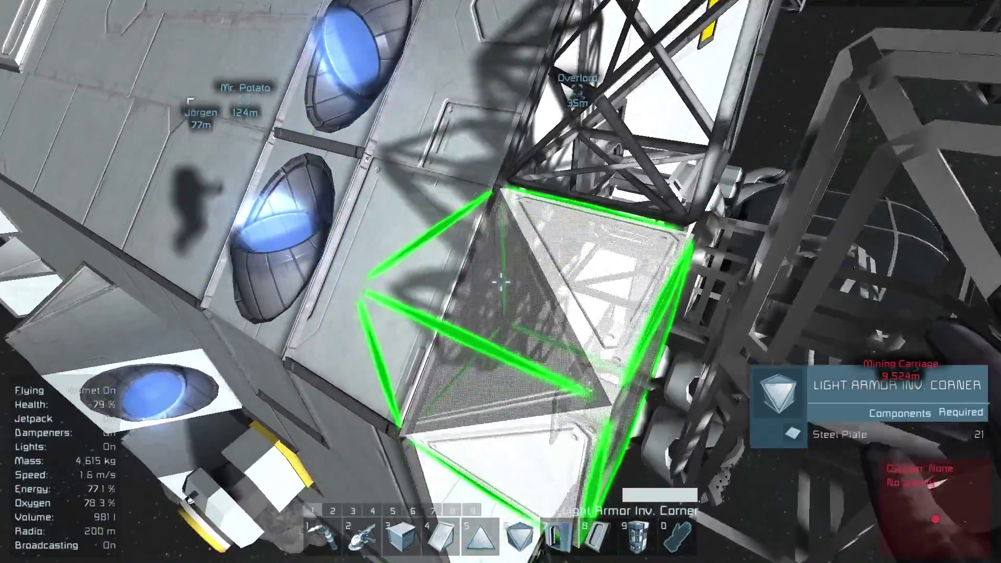
key(0)
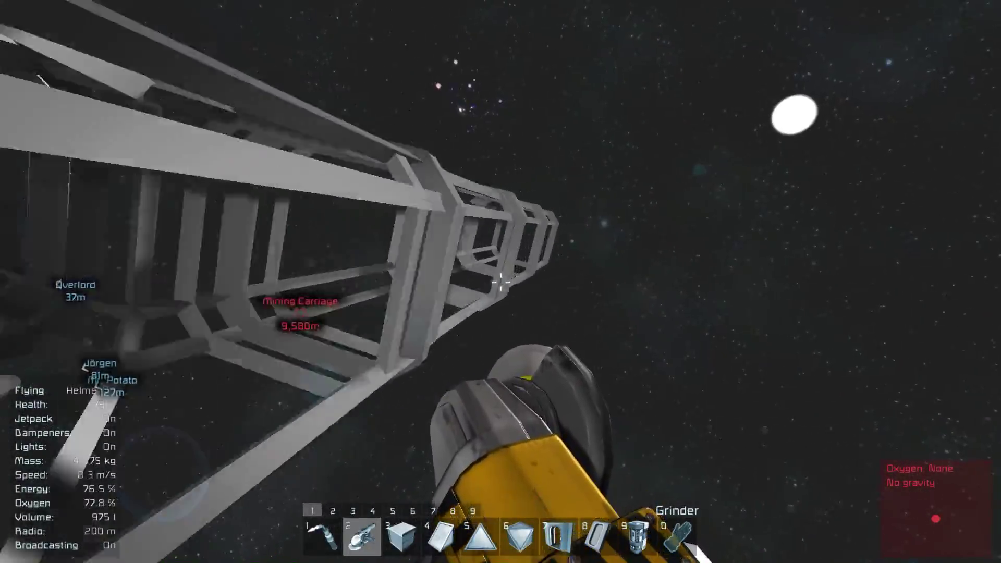
Step: Grind away part of the conveyor frame at the ship's front
key(4)
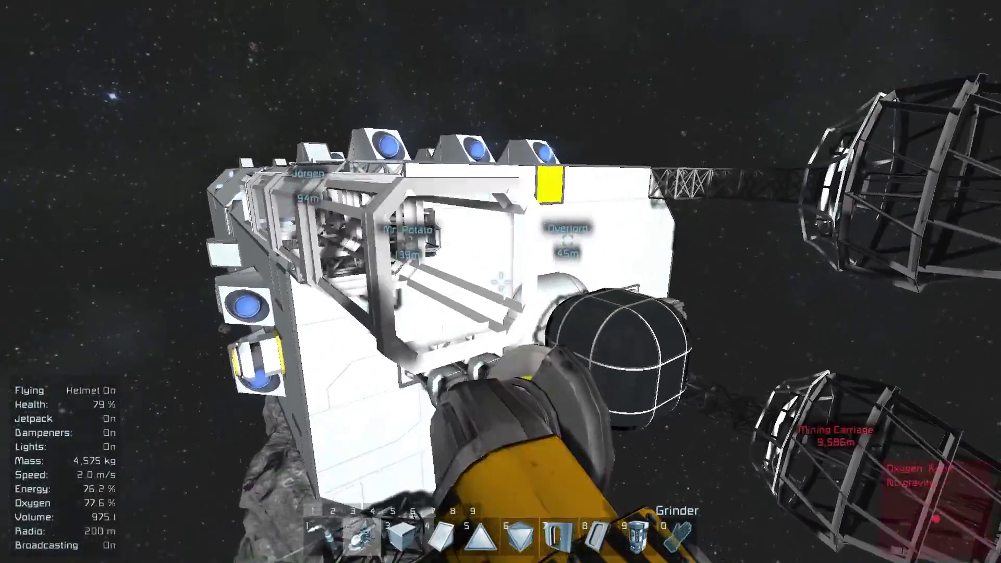
key(3)
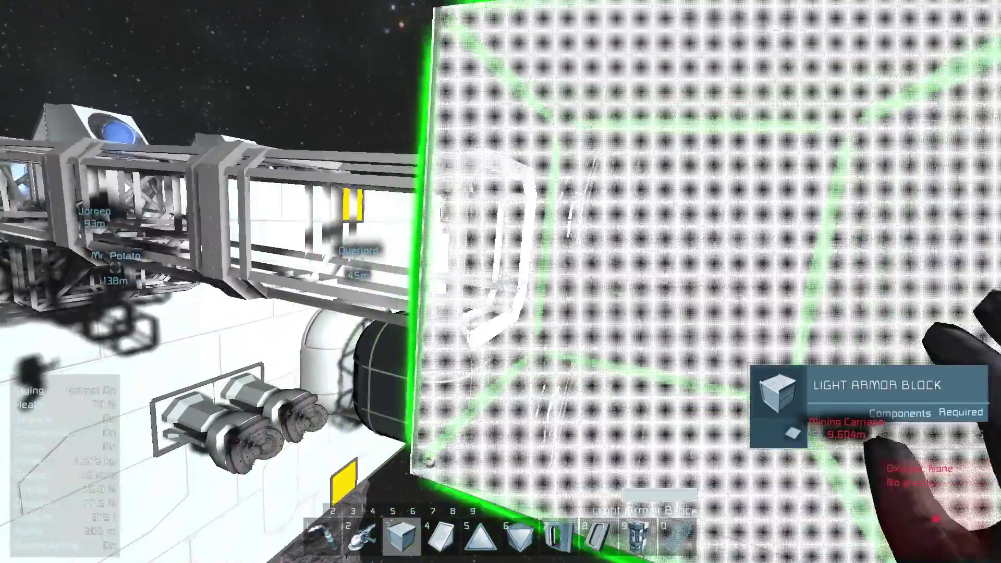
key(9)
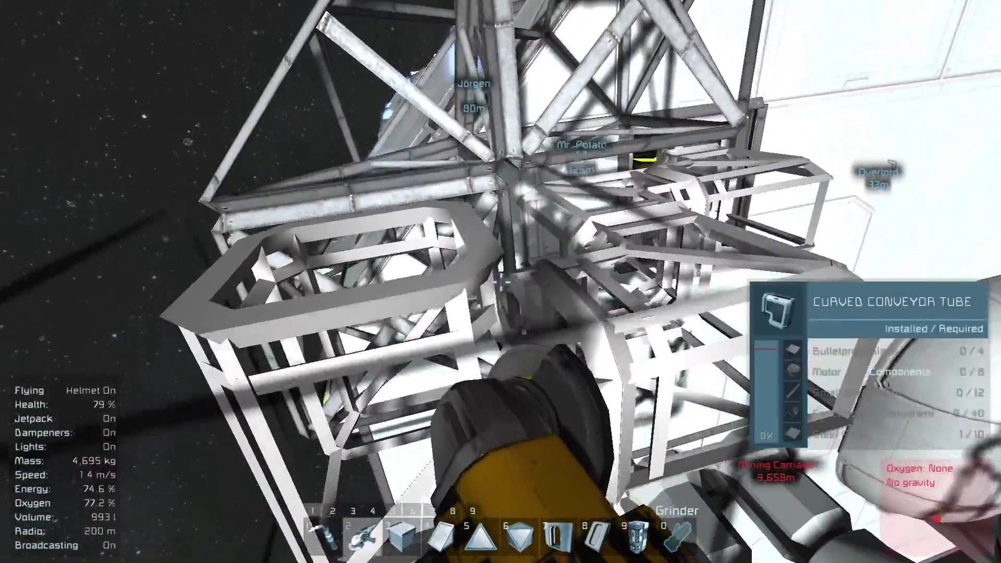
click(501, 282)
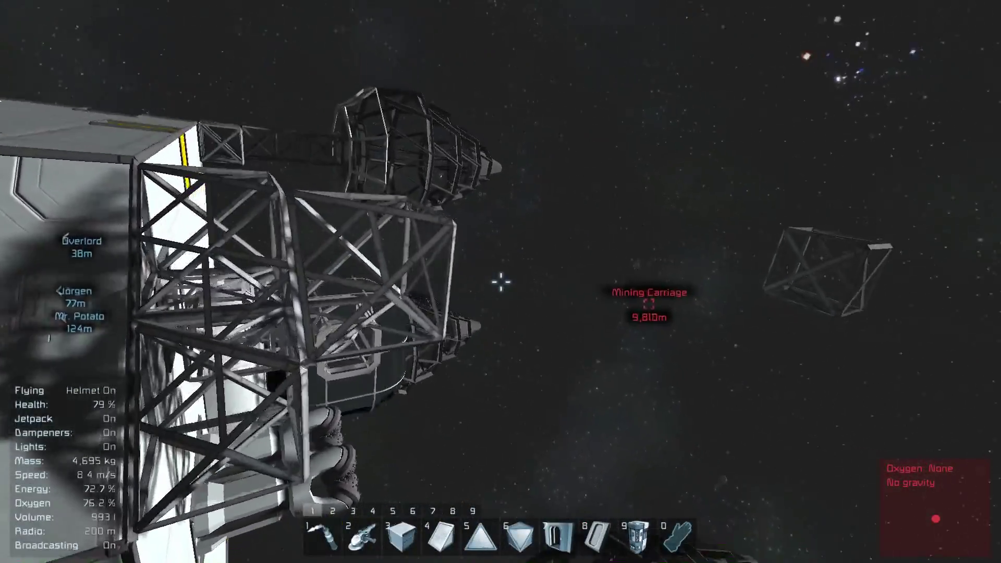
key(1)
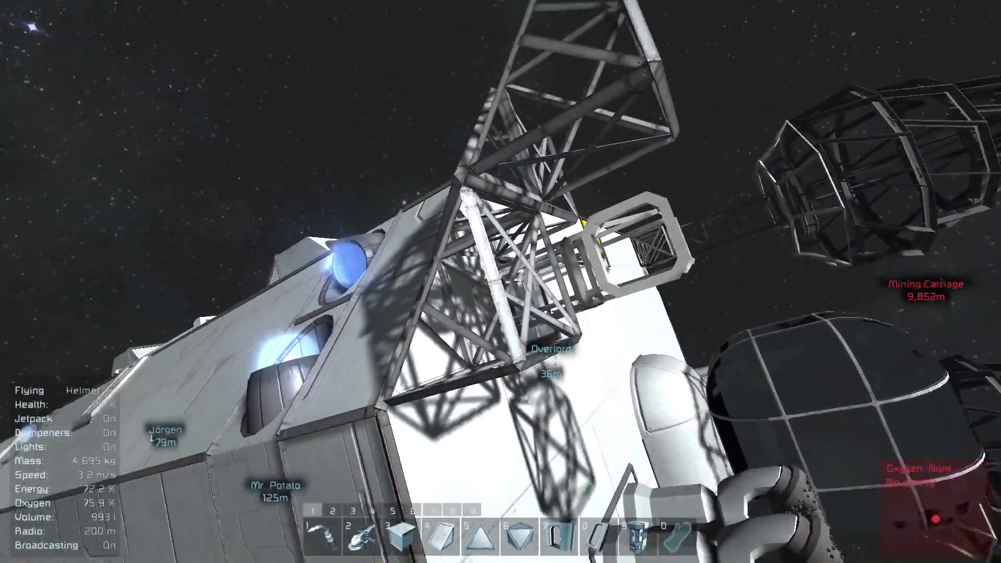
Step: Preview light armor corner, inverted corner and slope pieces over the drill arm truss
key(5)
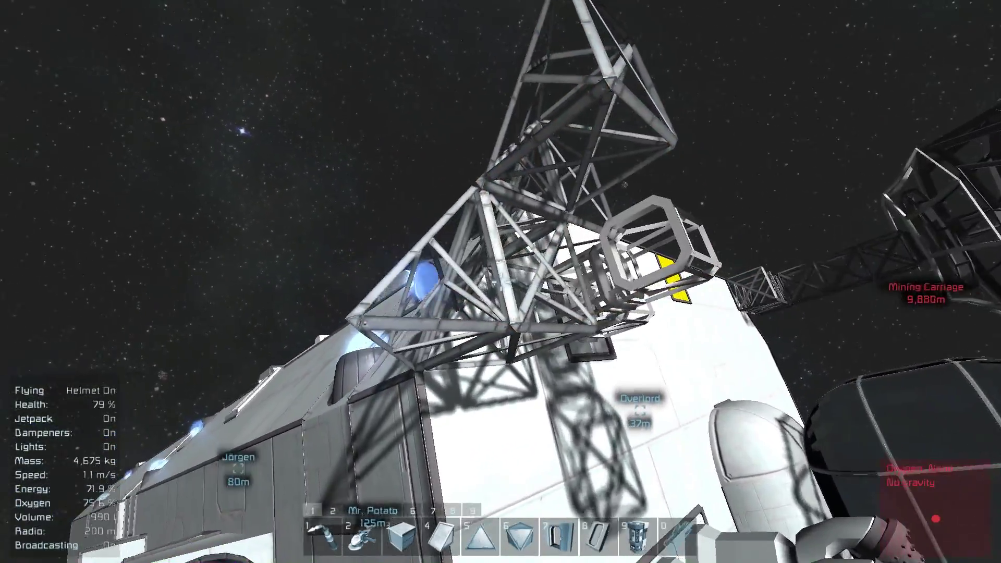
key(7)
key(6)
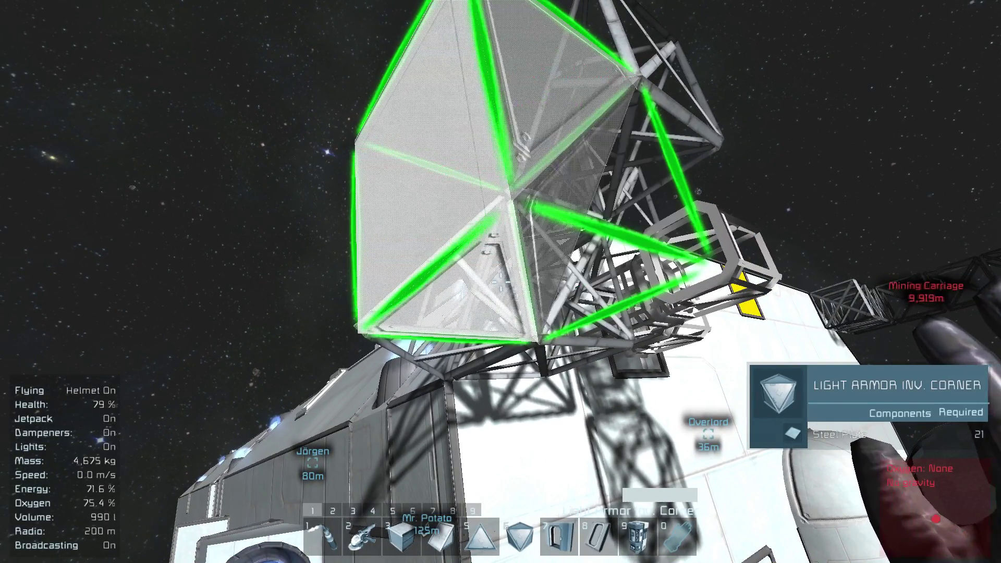
key(0)
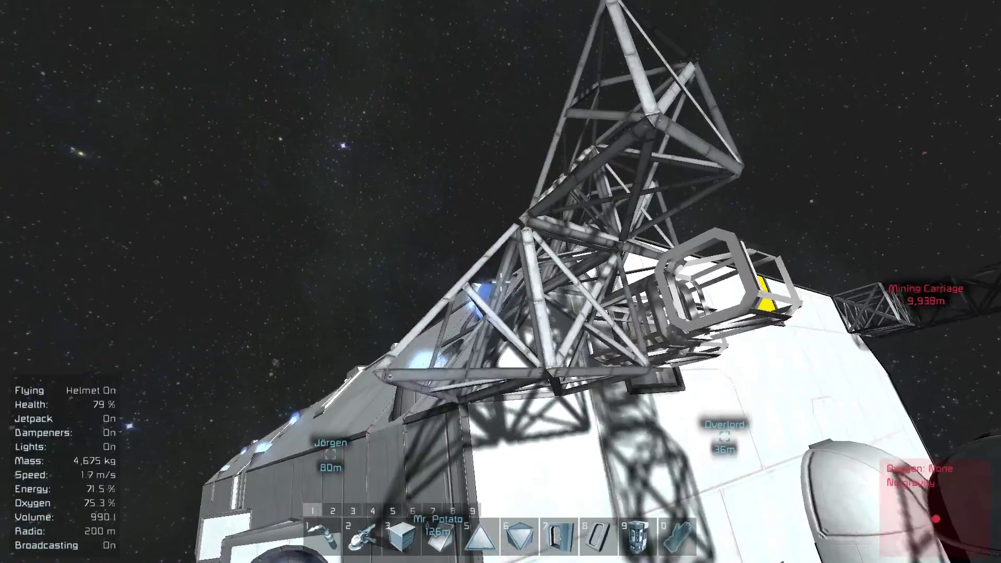
key(4)
key(w)
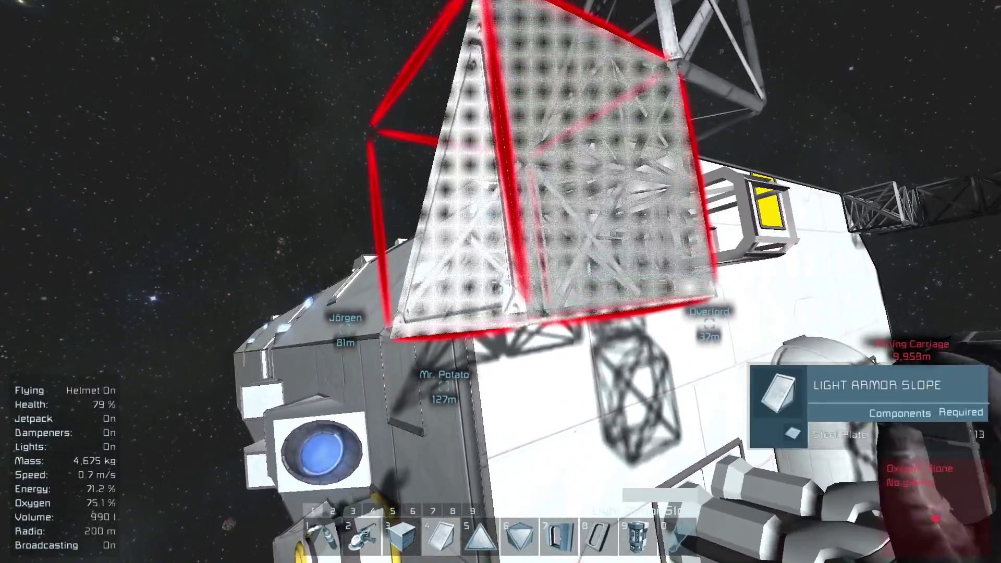
key(0)
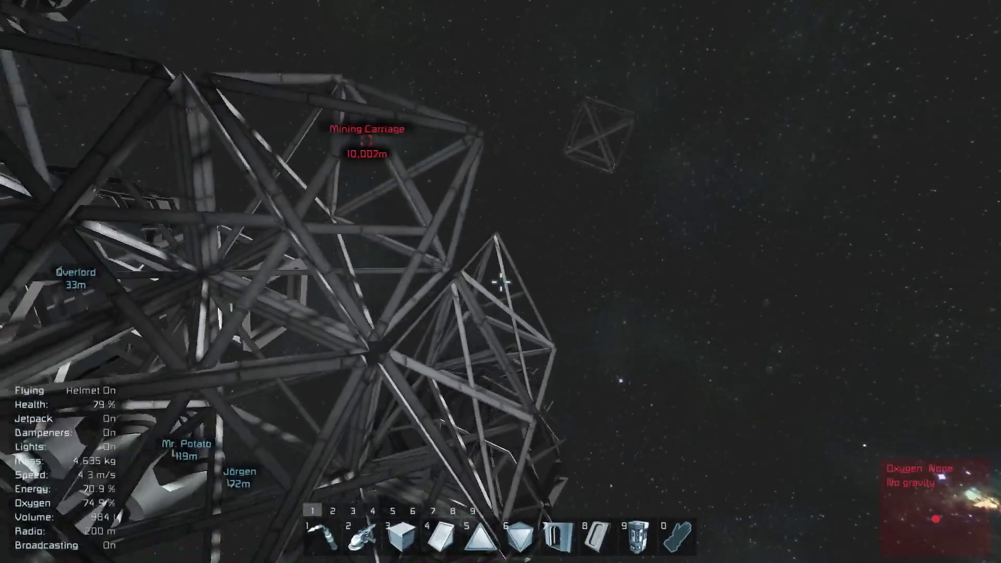
key(s)
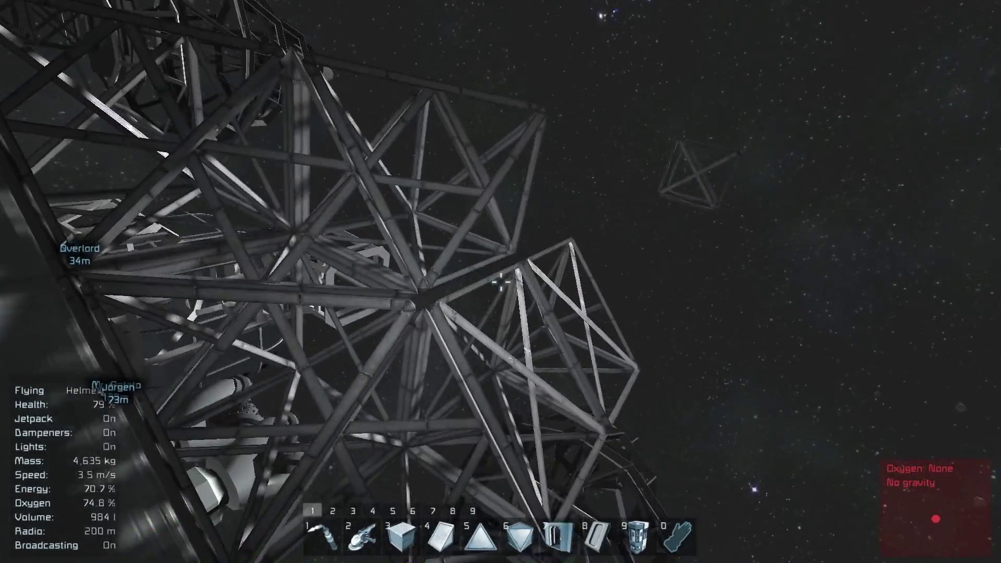
Step: Place a light armor slope on the drill arm frame
key(2)
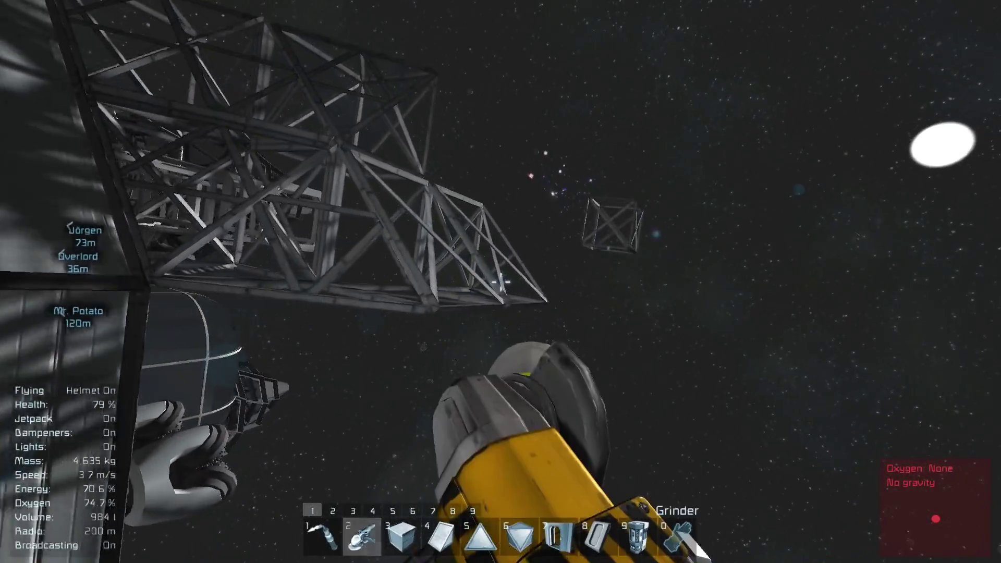
key(5)
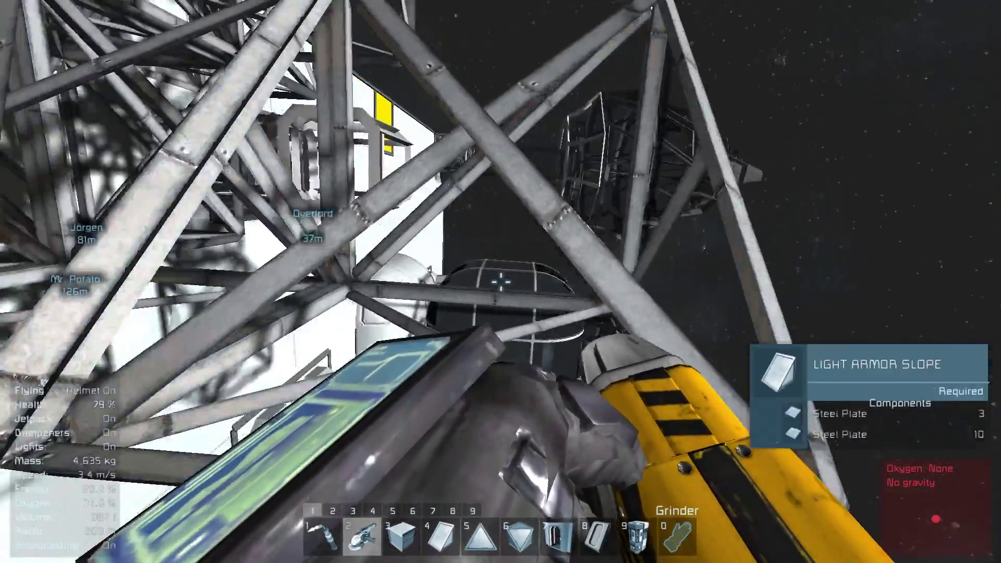
key(7)
key(6)
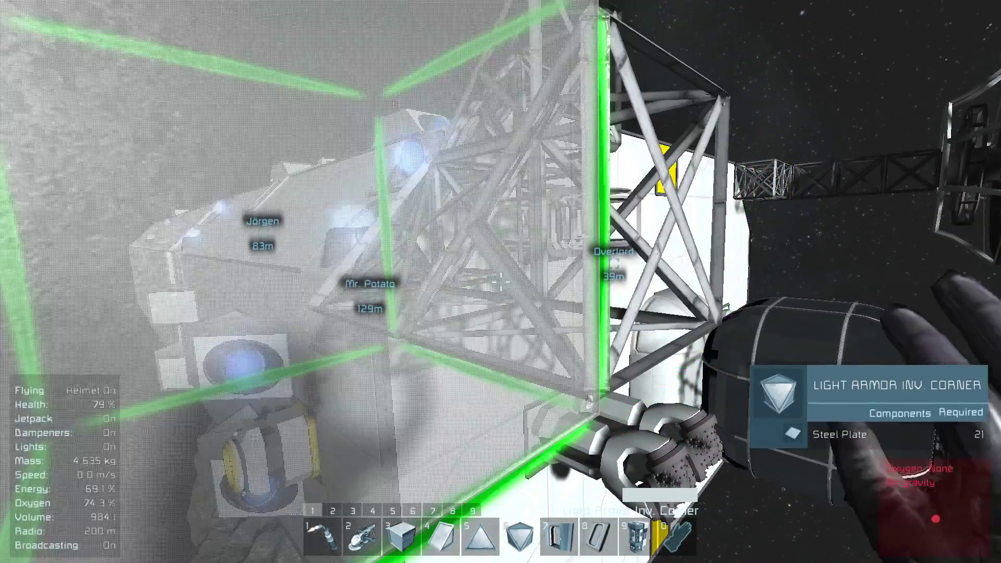
key(5)
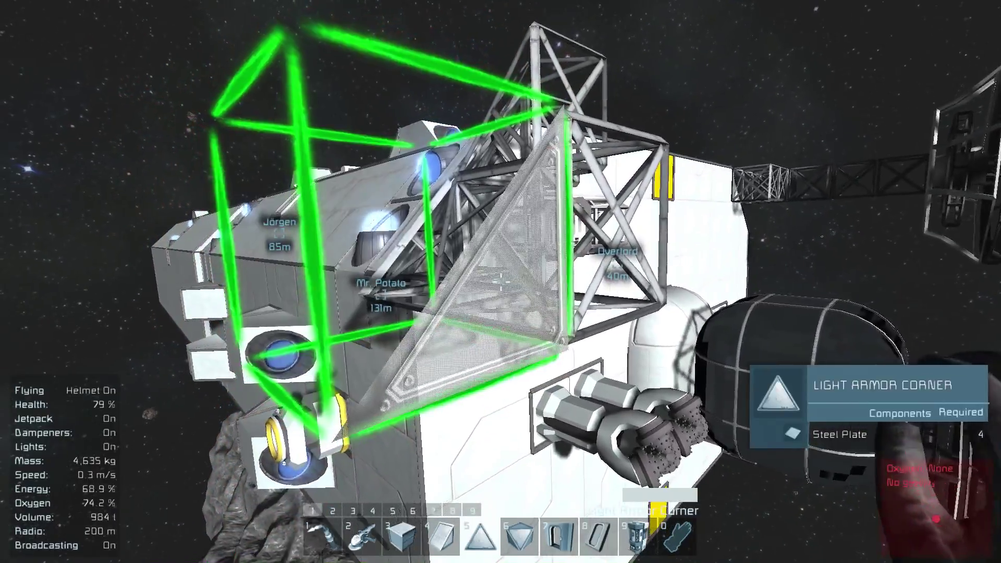
click(501, 282)
key(4)
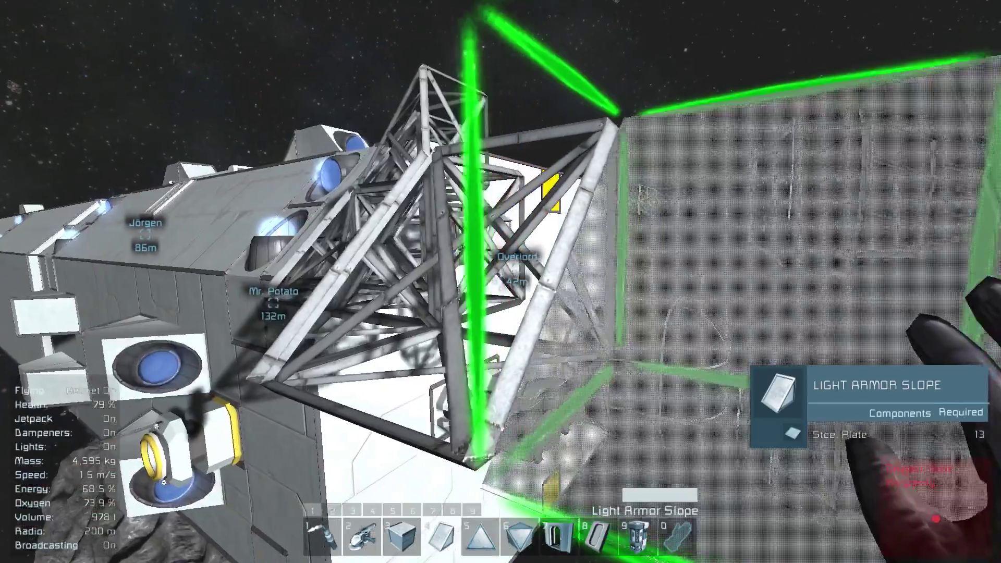
click(500, 282)
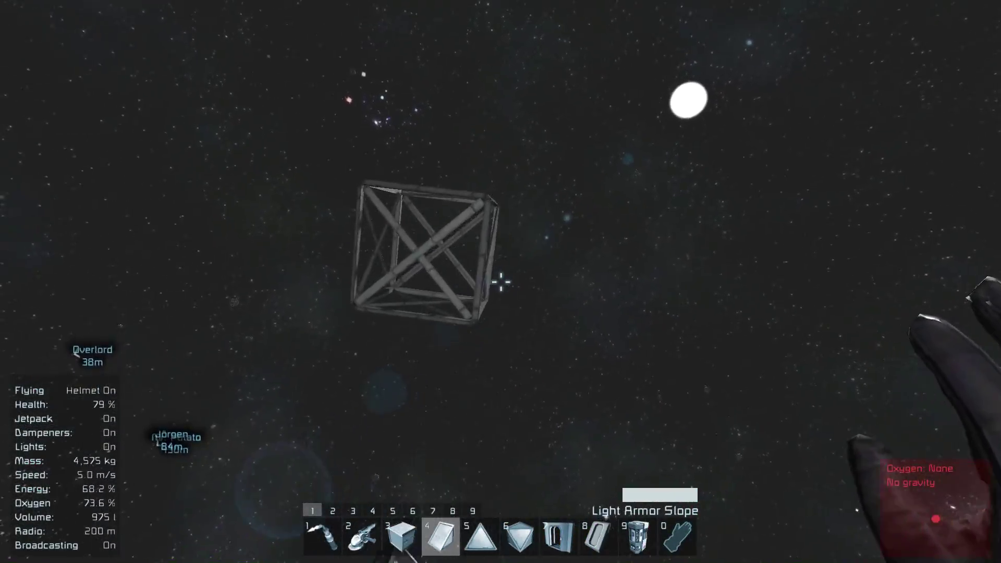
Step: Preview light armor slopes and corners along the drill arm frame's upper edge
key(2)
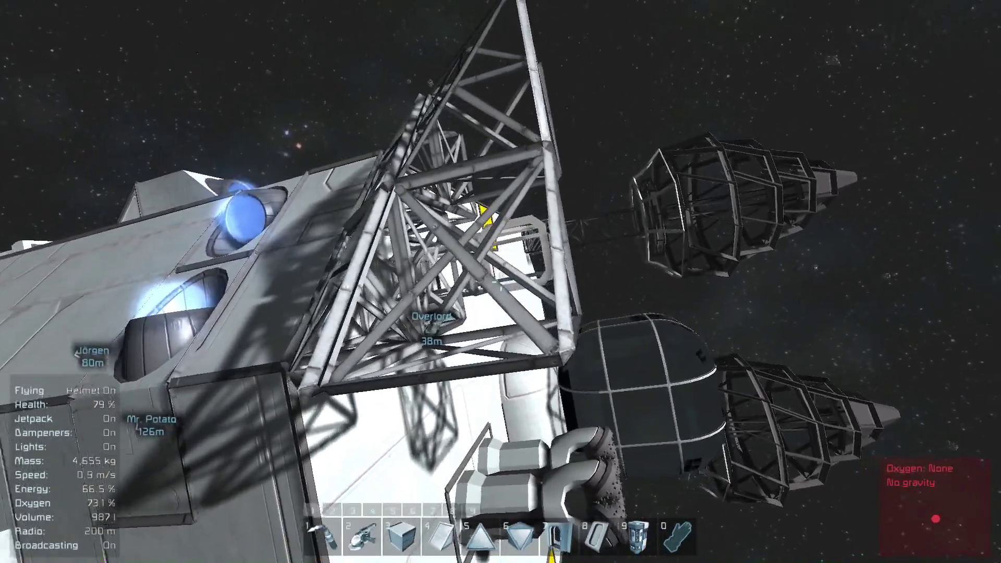
key(5)
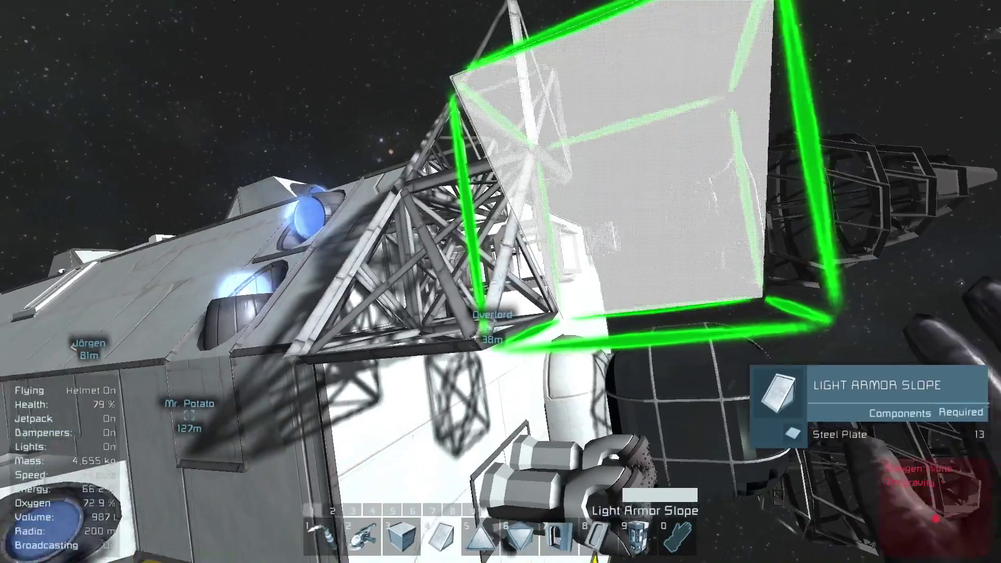
key(0)
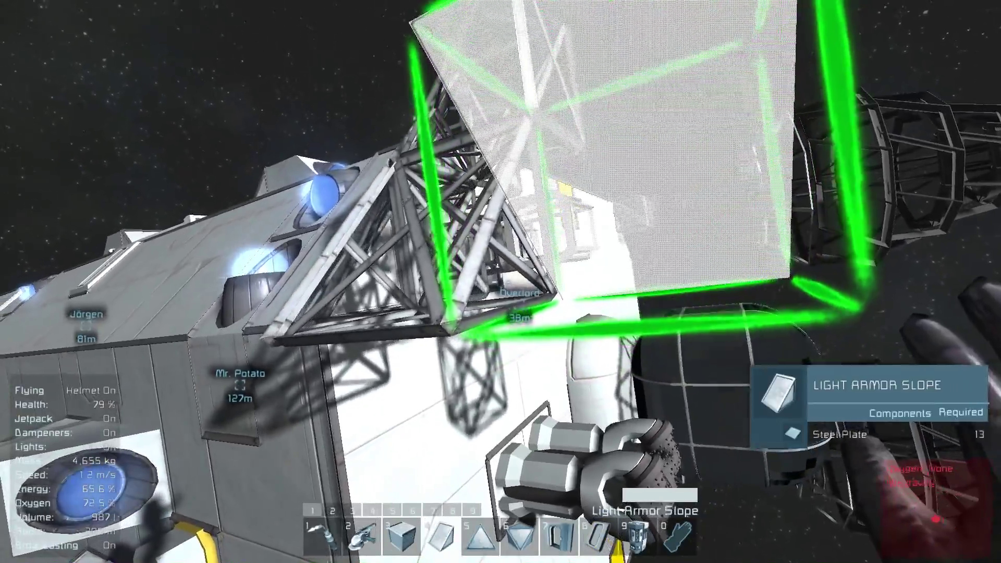
key(0)
key(0)
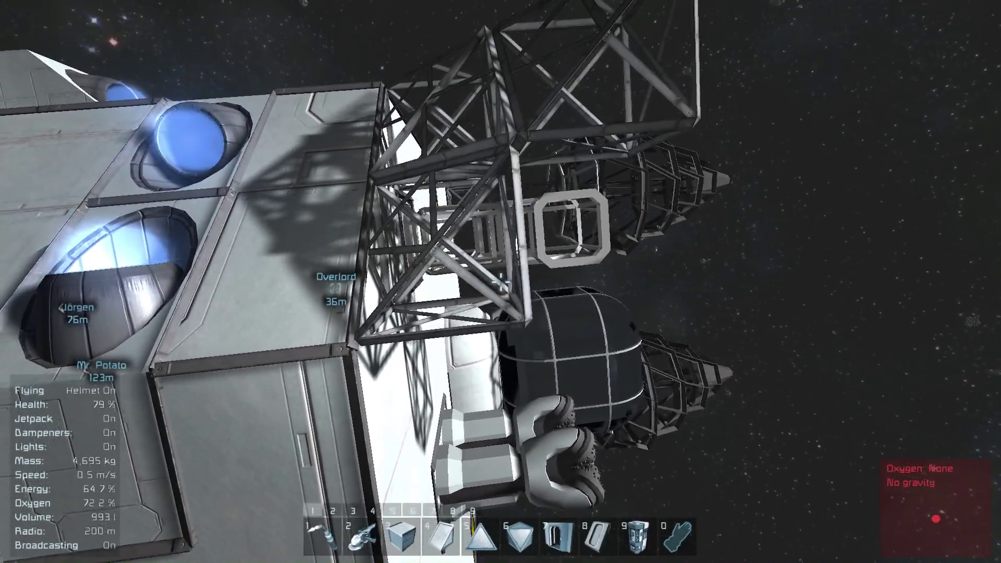
key(5)
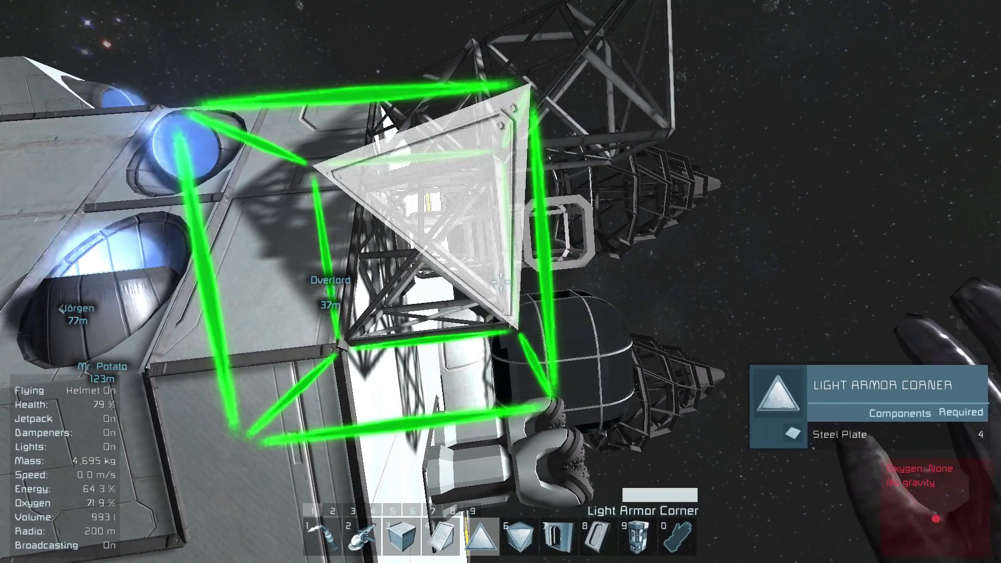
key(0)
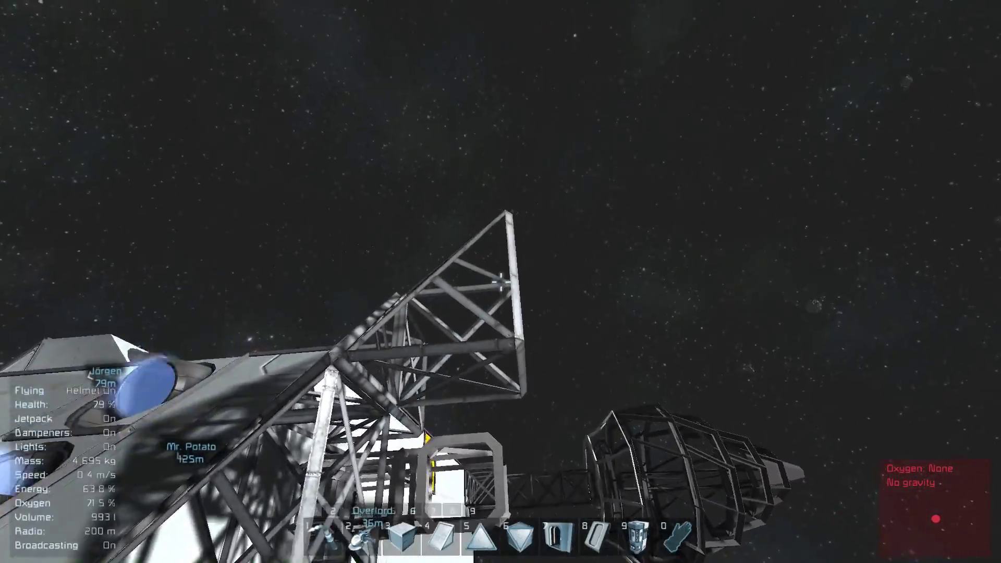
Step: Try corner and inverted corner pieces on the truss top, rotating the inverted corner
key(8)
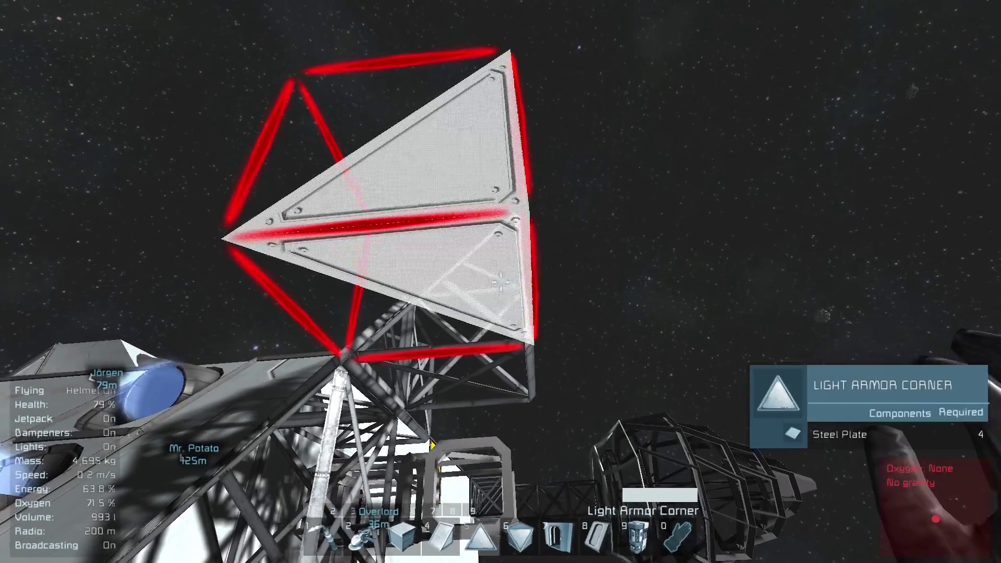
key(5)
key(8)
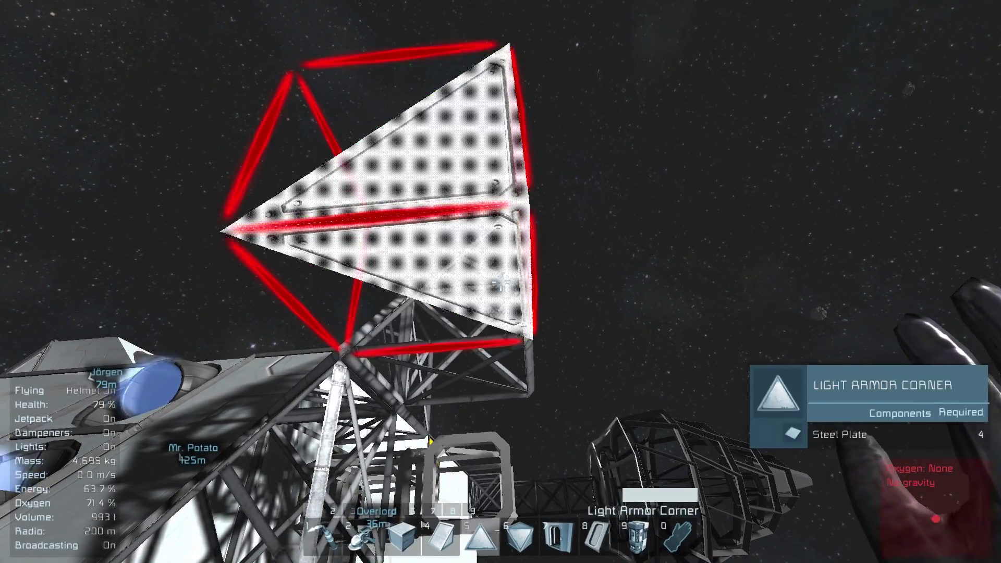
key(0)
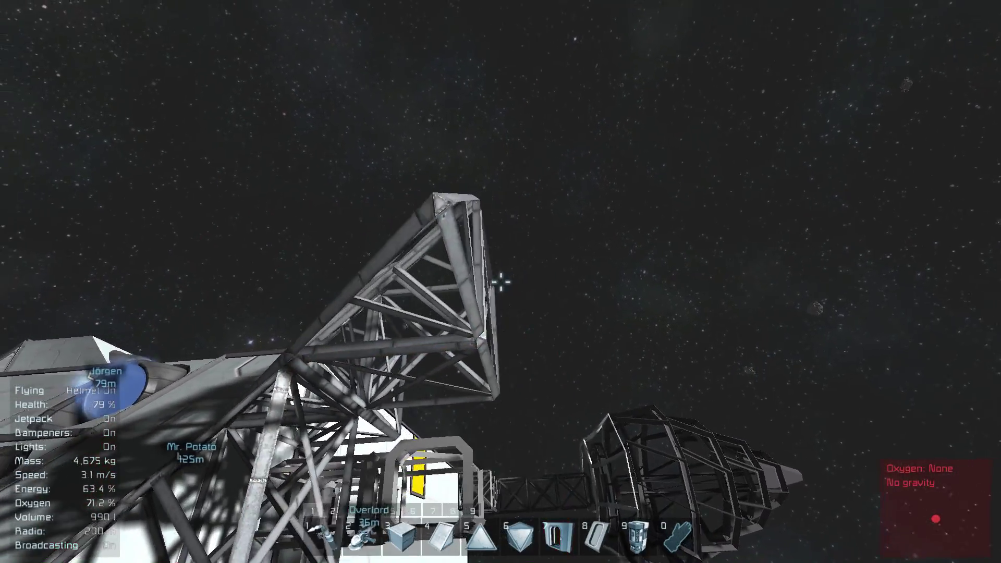
key(7)
key(6)
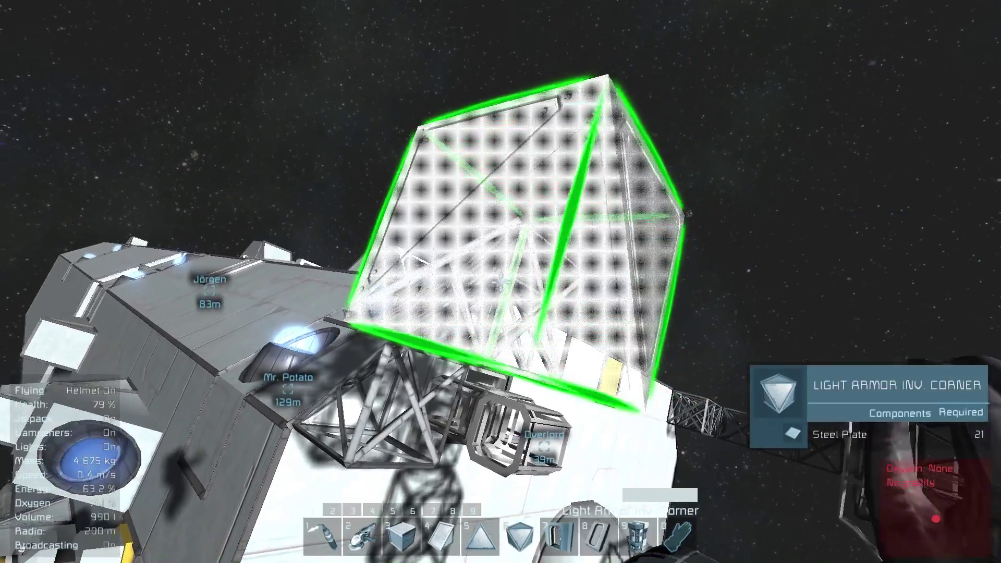
key(Page_Down)
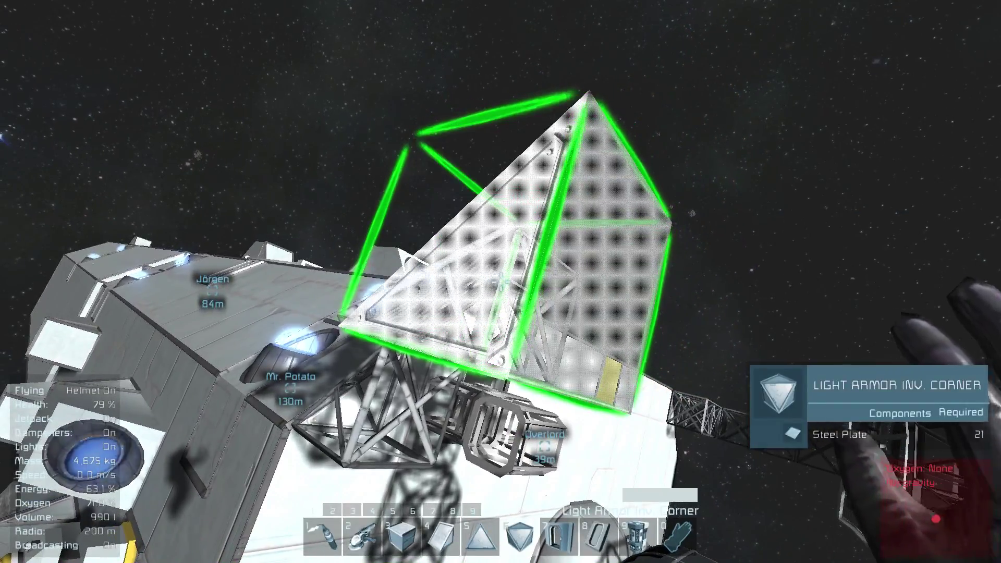
key(0)
key(1)
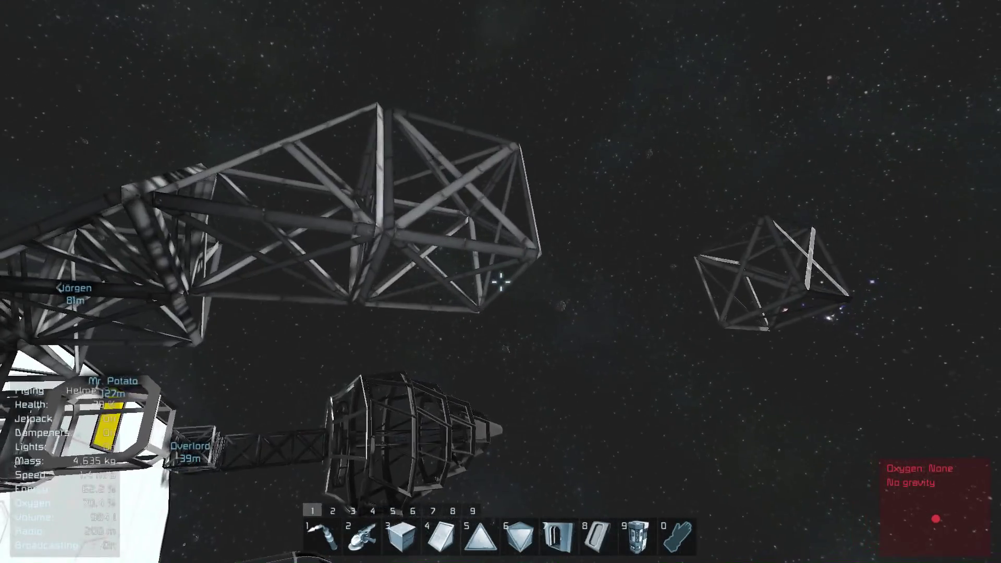
key(5)
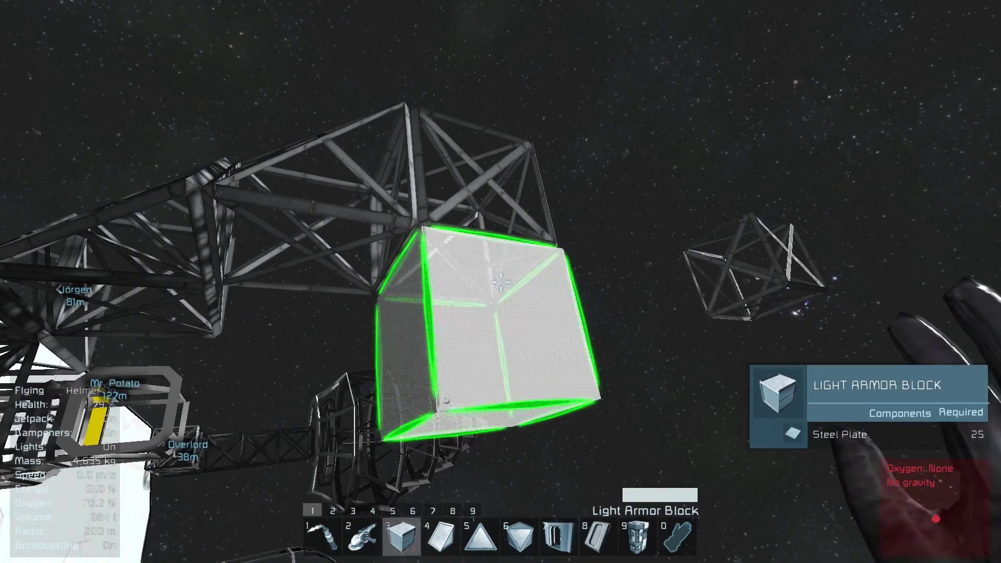
Step: Try light armor slope, corner and inverted corner pieces on the outer truss end
key(5)
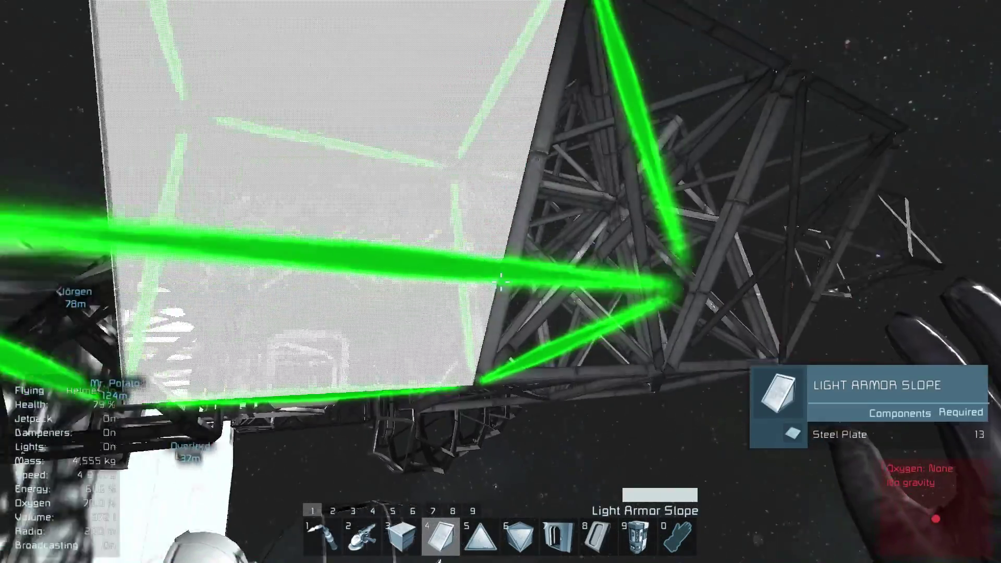
key(0)
key(5)
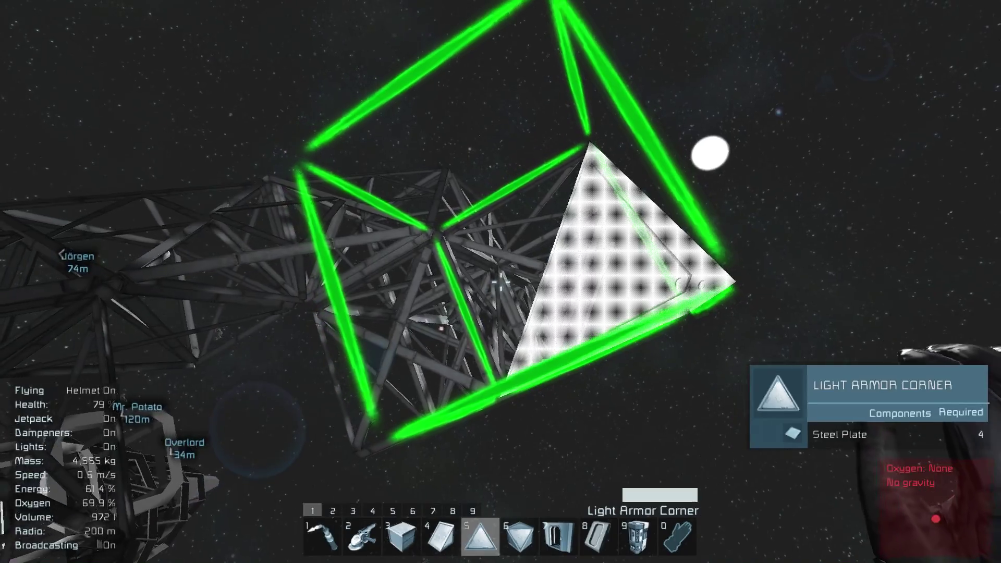
key(0)
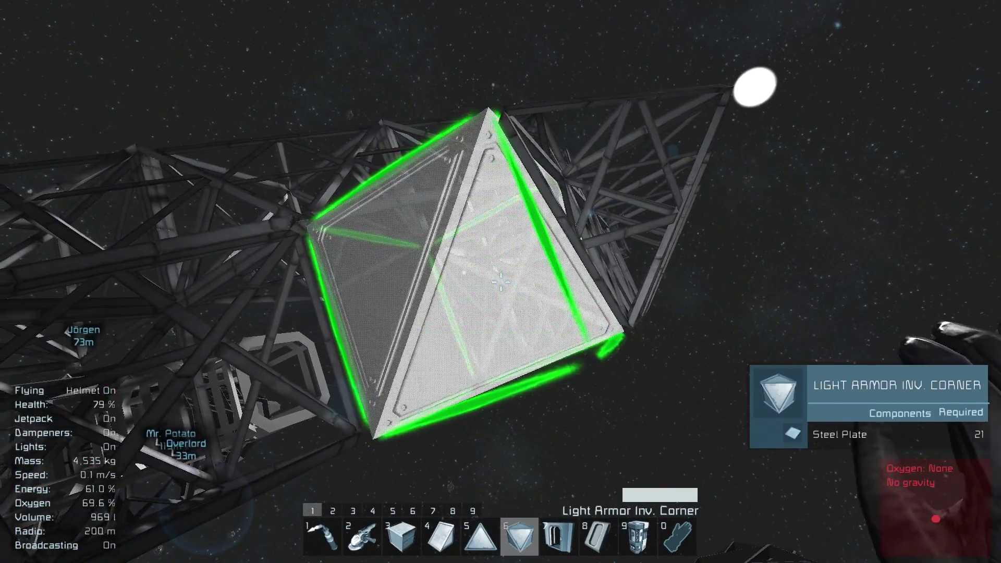
key(0)
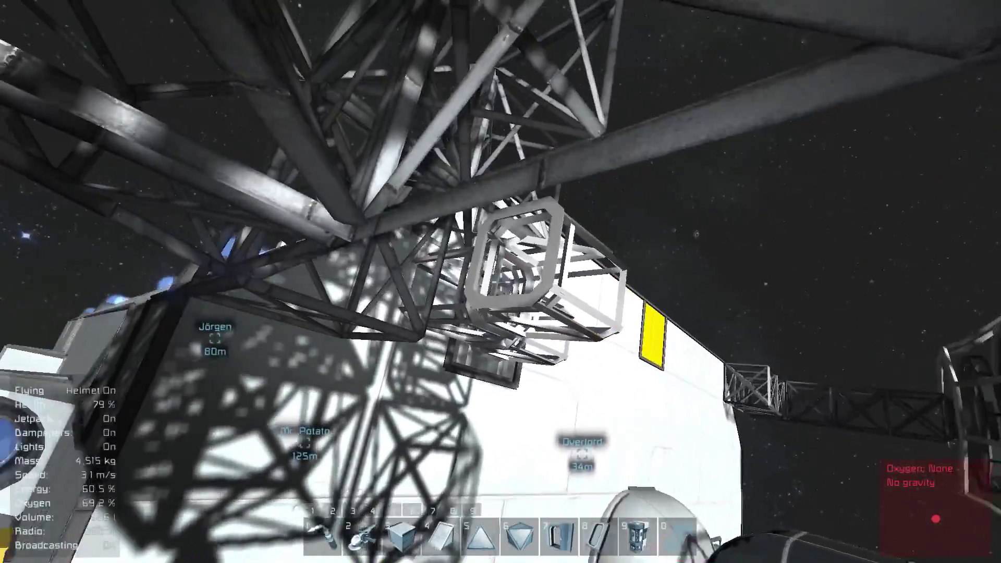
Step: Place two Curved Conveyor Tubes in the drill arm frame
key(6)
scroll(501, 283, down, 1)
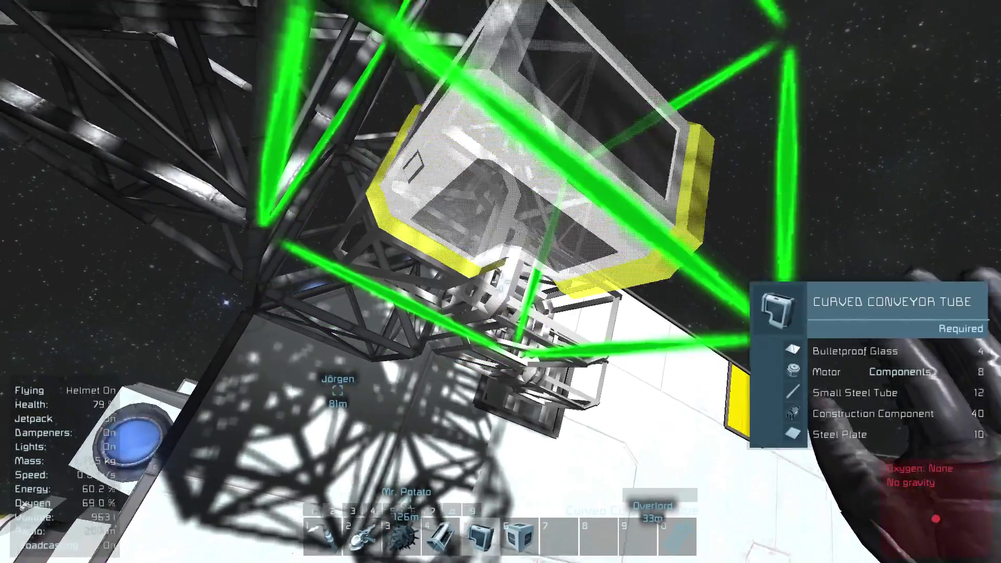
click(501, 282)
key(0)
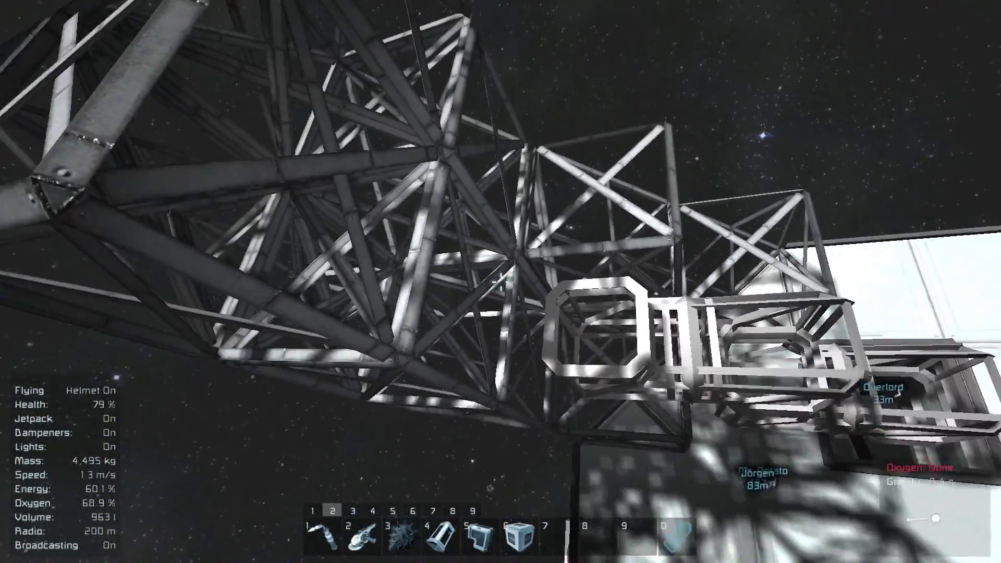
key(6)
click(501, 282)
key(0)
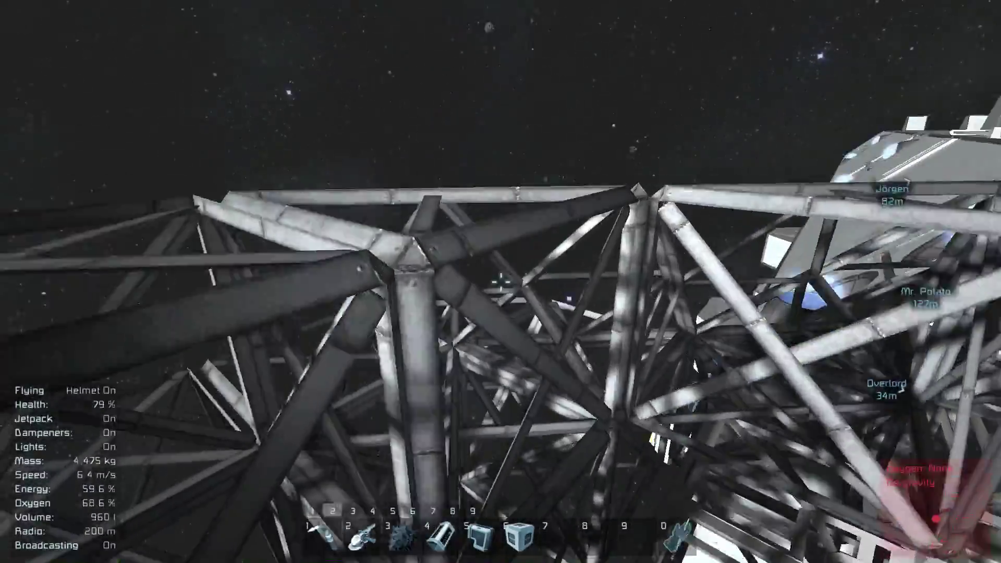
Step: Add more curved conveyor tubes, then grind off the extra conveyor piece
key(0)
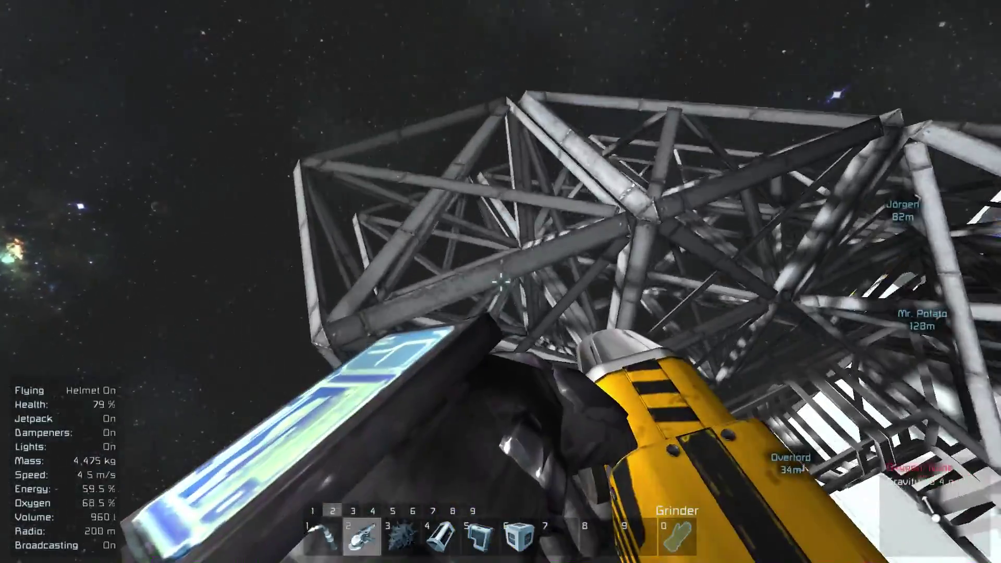
key(6)
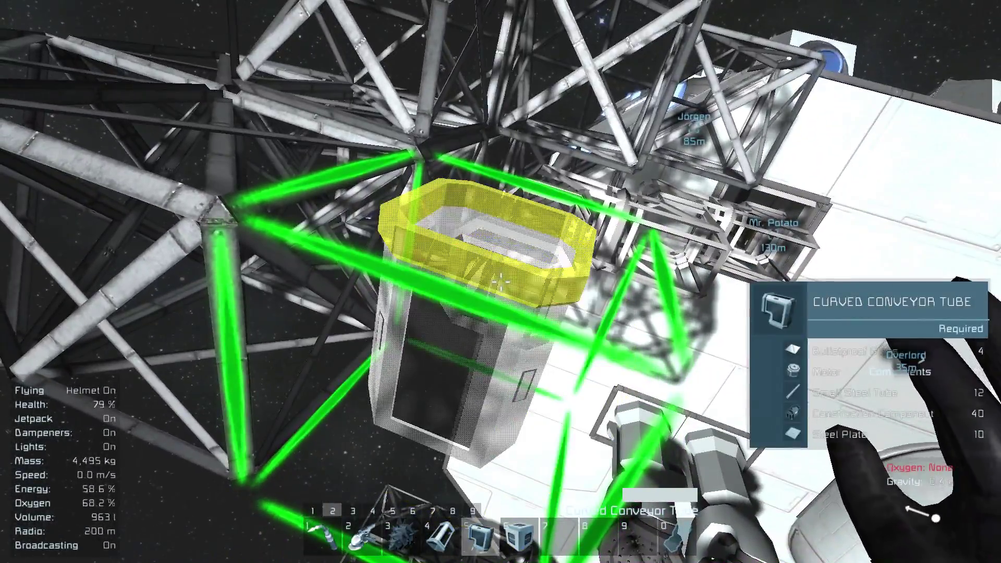
click(501, 282)
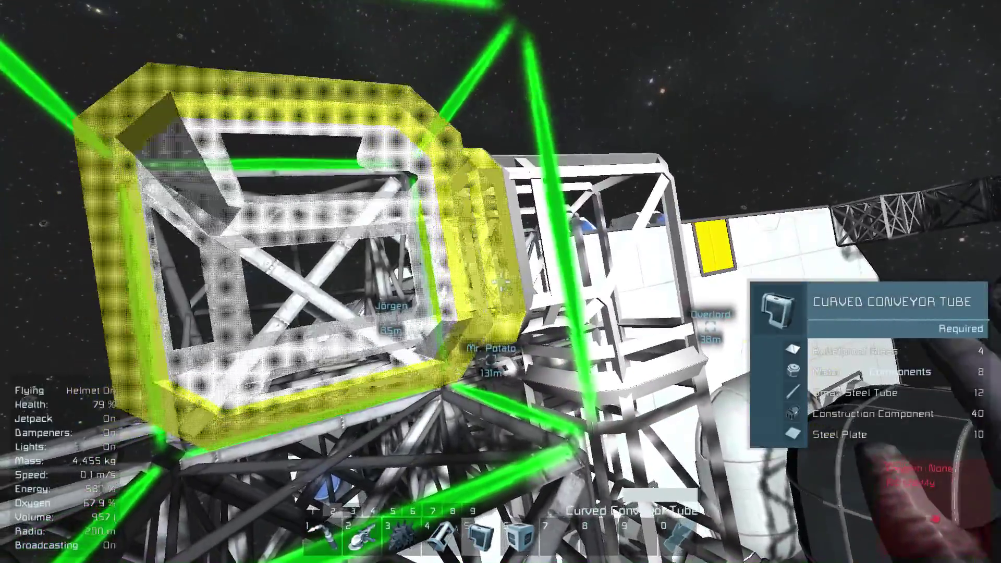
click(500, 282)
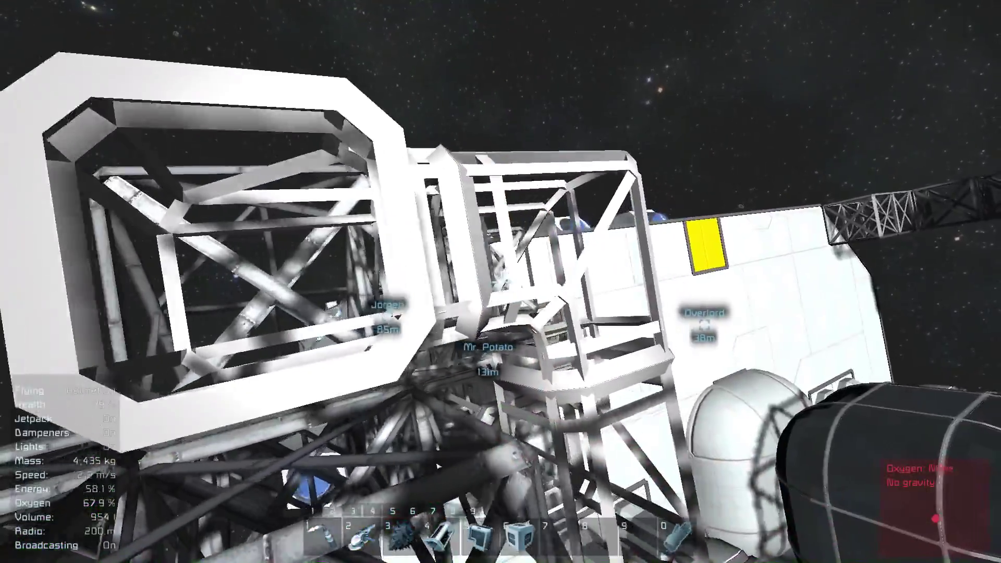
key(6)
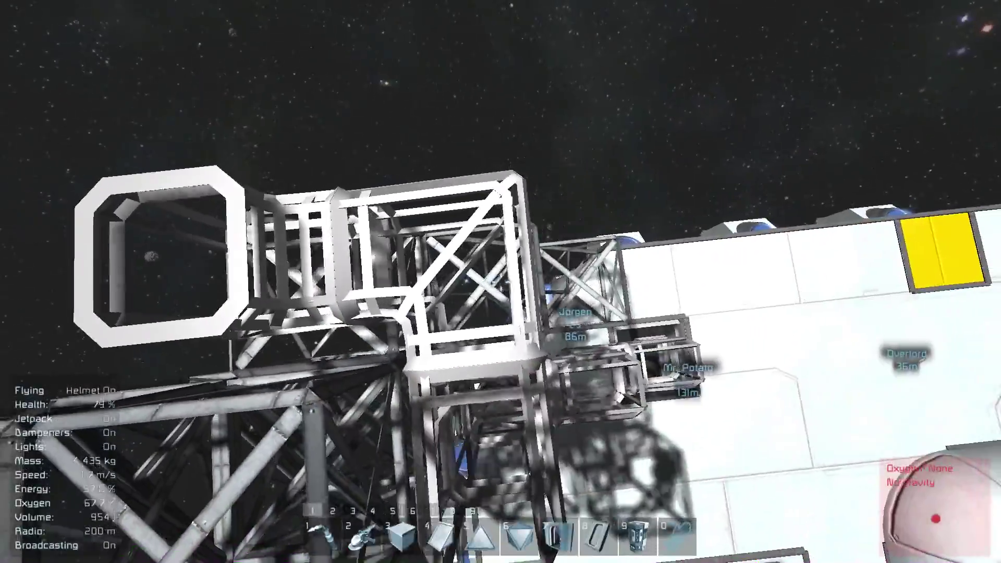
key(1)
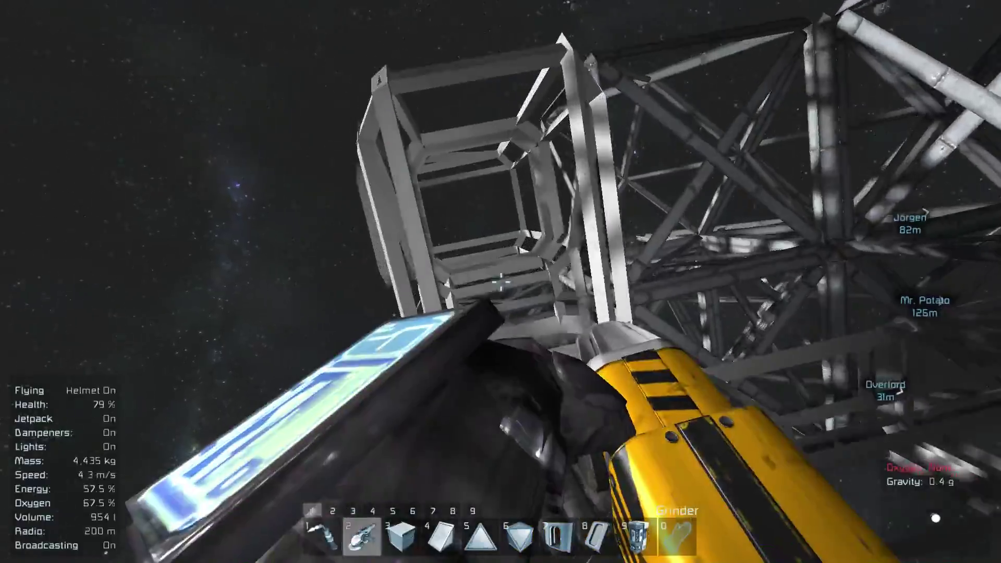
click(500, 282)
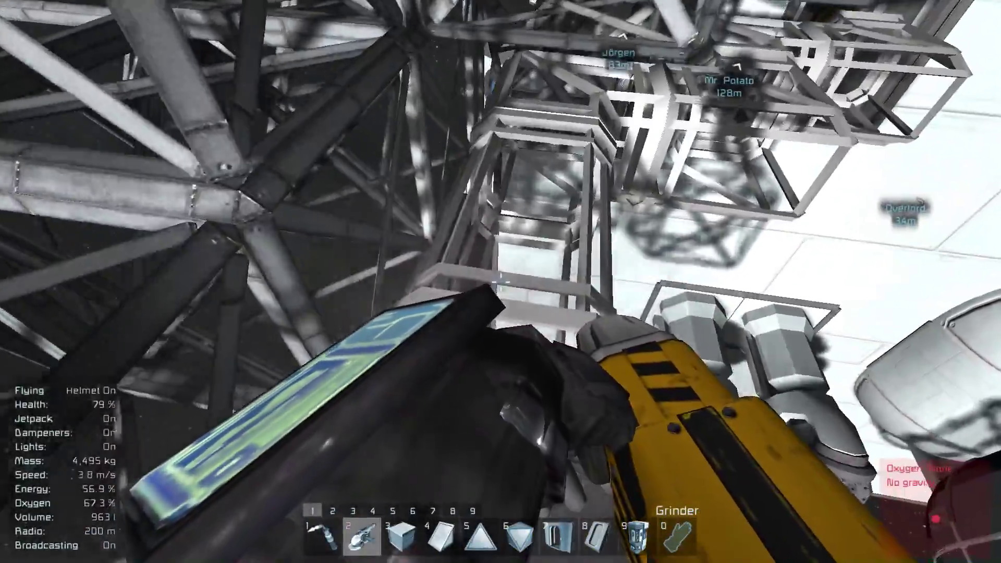
Step: Rotate Curved Conveyor Tube previews and try straight tube sections along the drill arm
key(6)
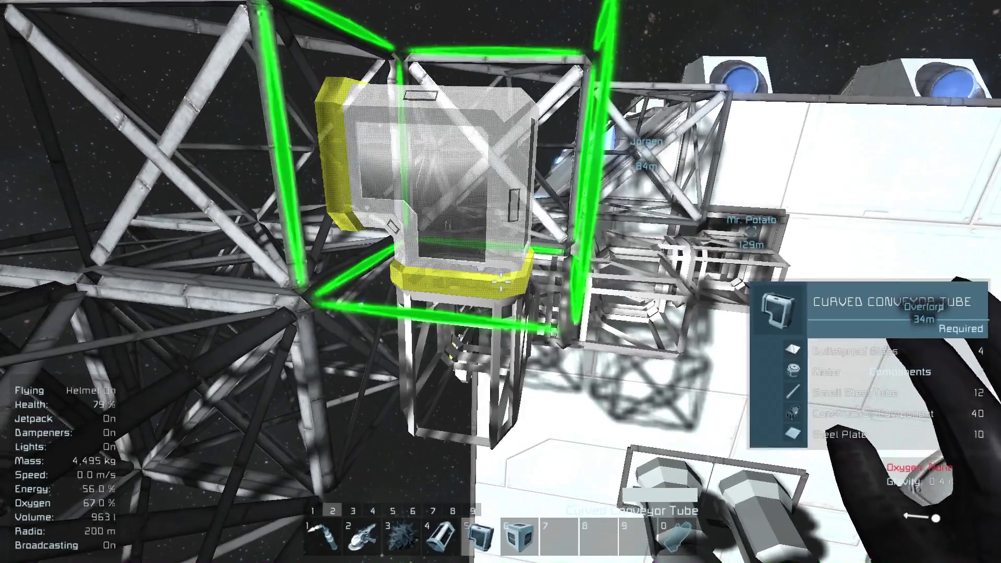
key(Page_Down)
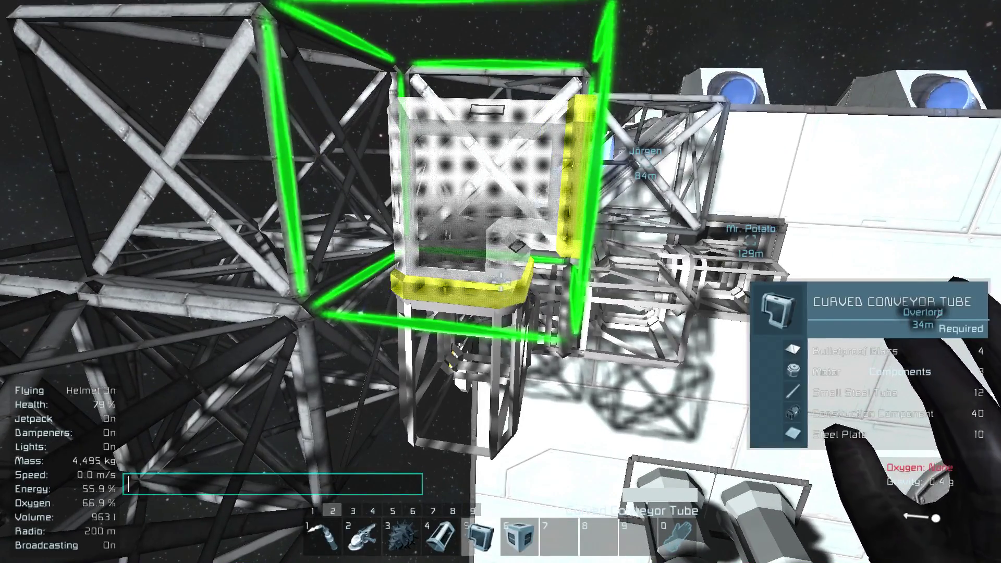
key(Page_Down)
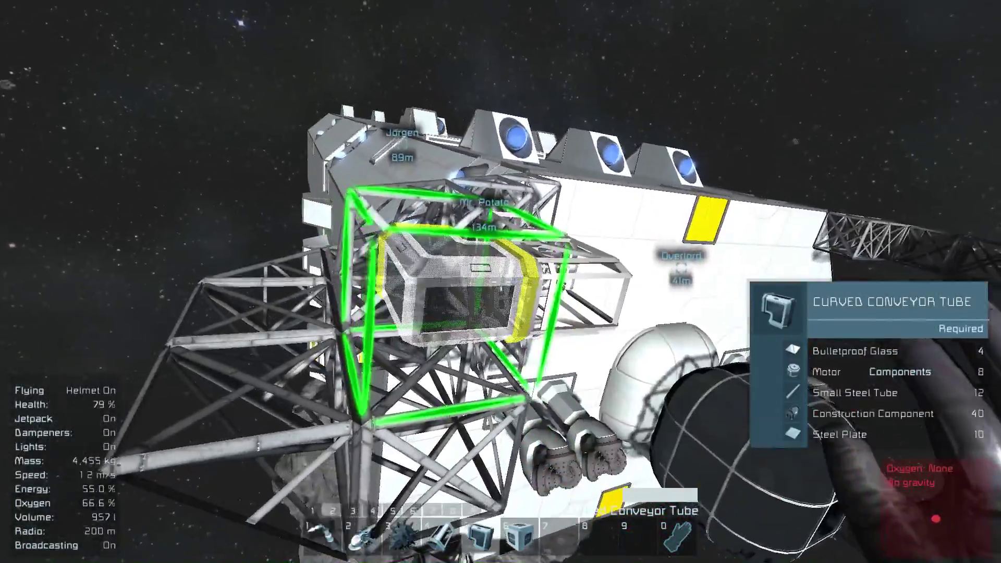
key(Page_Down)
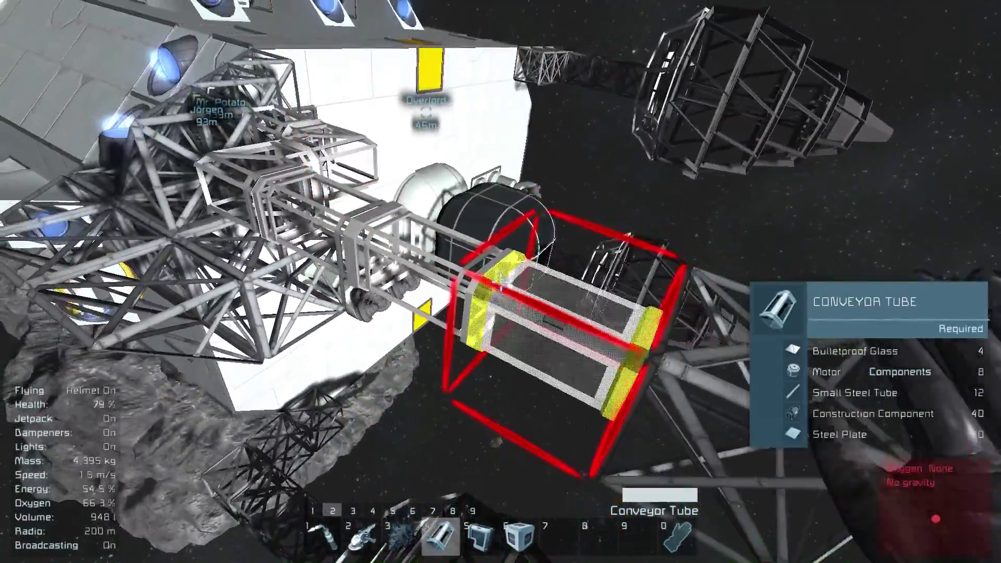
key(4)
key(3)
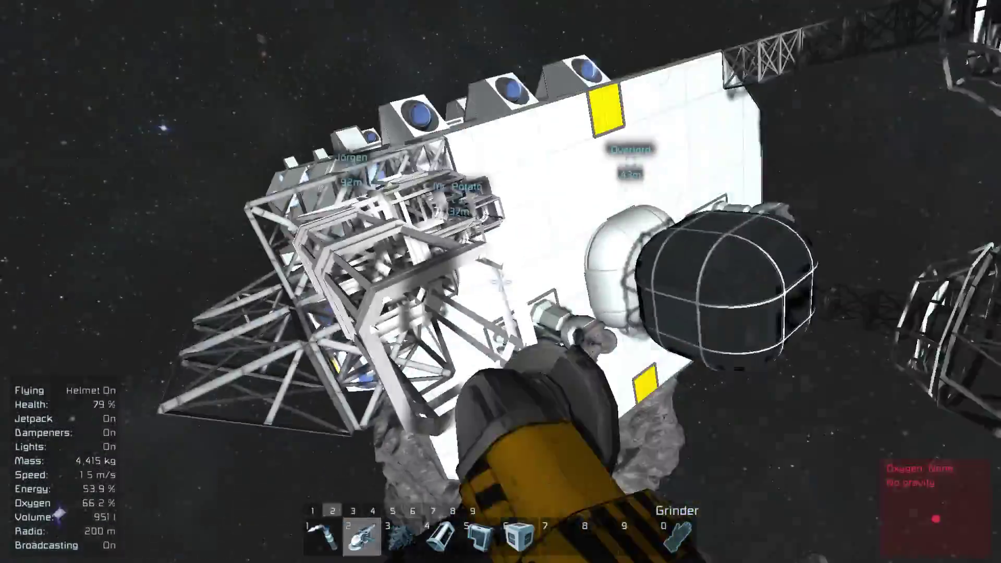
key(5)
key(6)
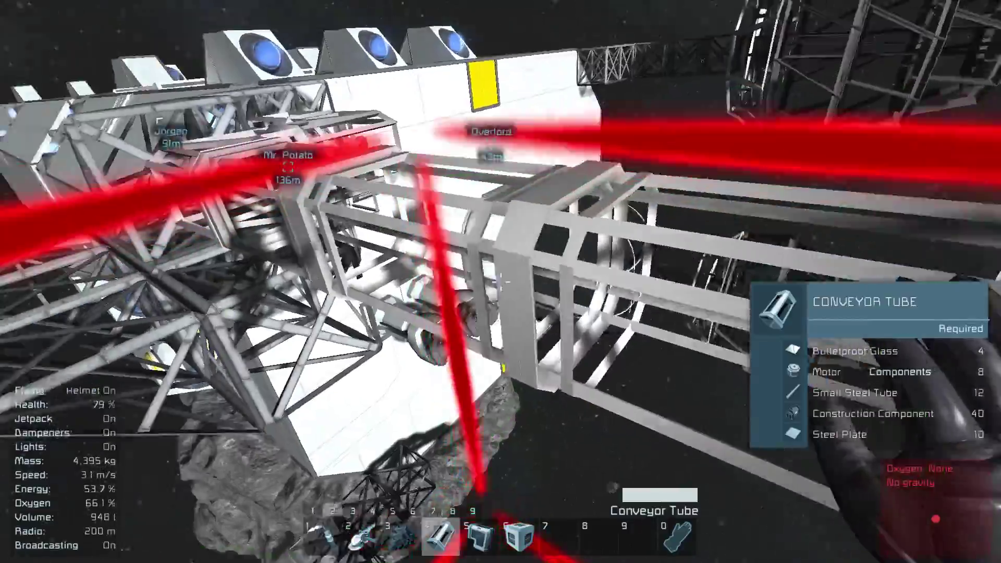
key(0)
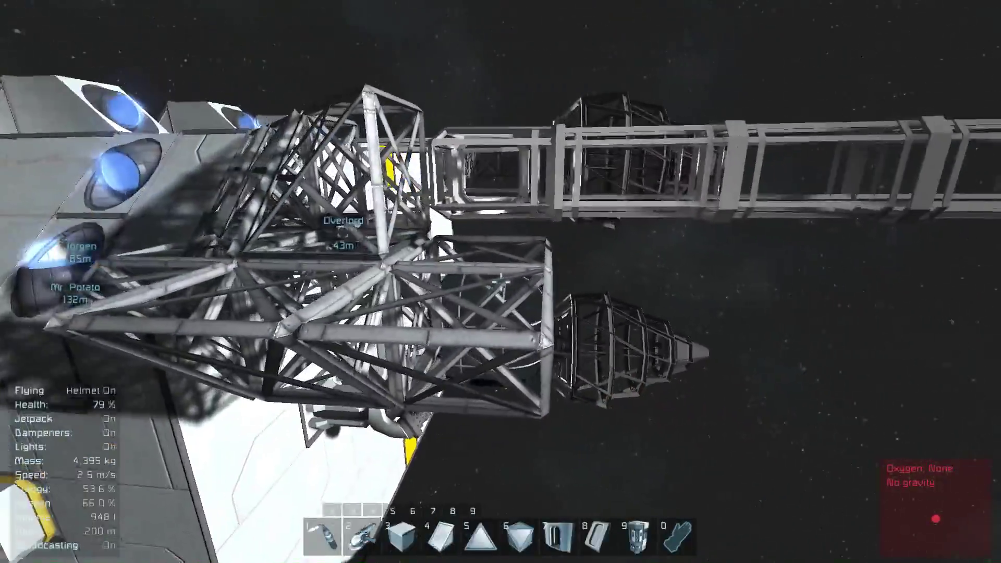
Step: Try light armor block and slope previews around the drill arm front
key(ctrl+2)
key(3)
key(w)
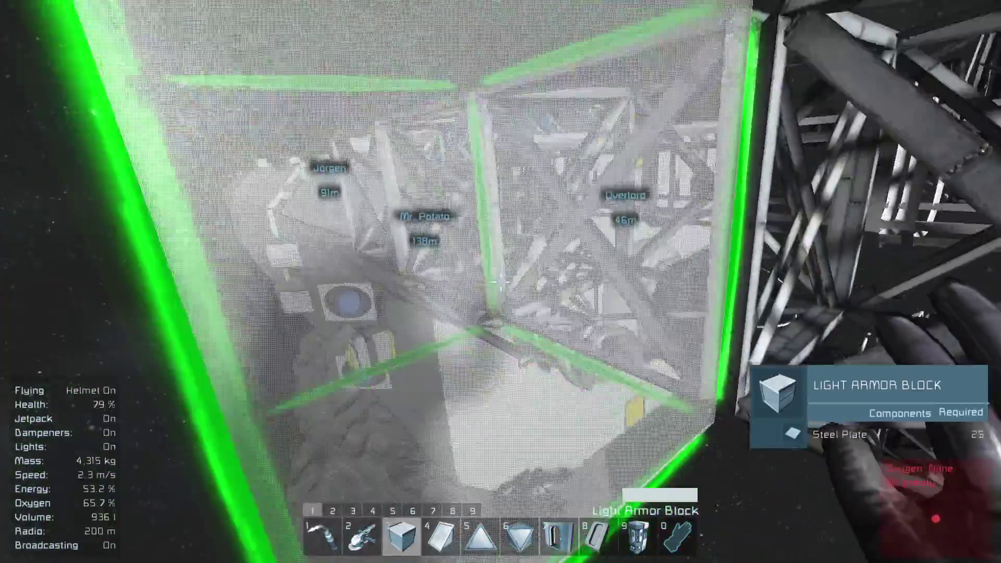
key(0)
key(5)
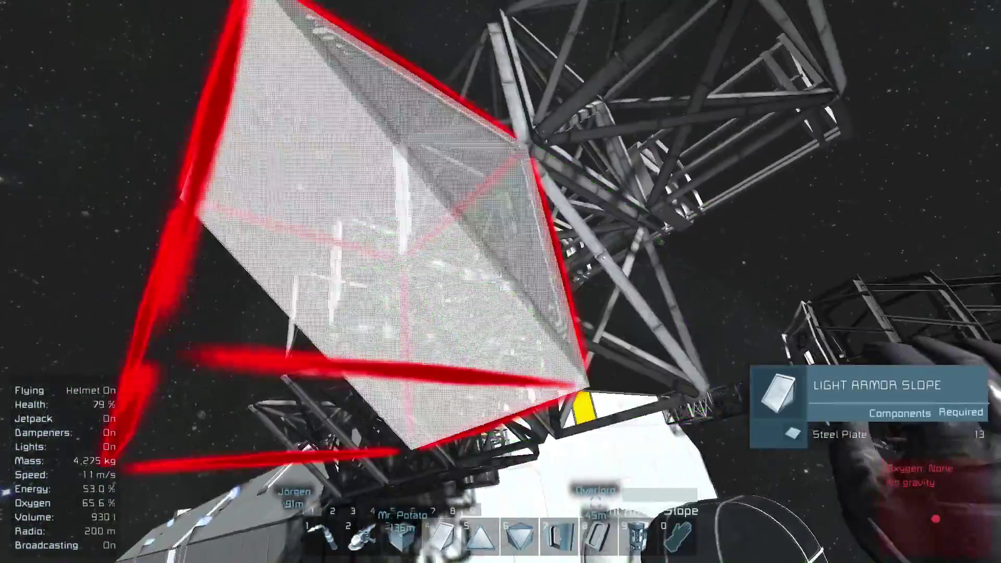
Step: Swap toolbar sets to the grinder and remove the trial armor pieces
key(0)
key(w)
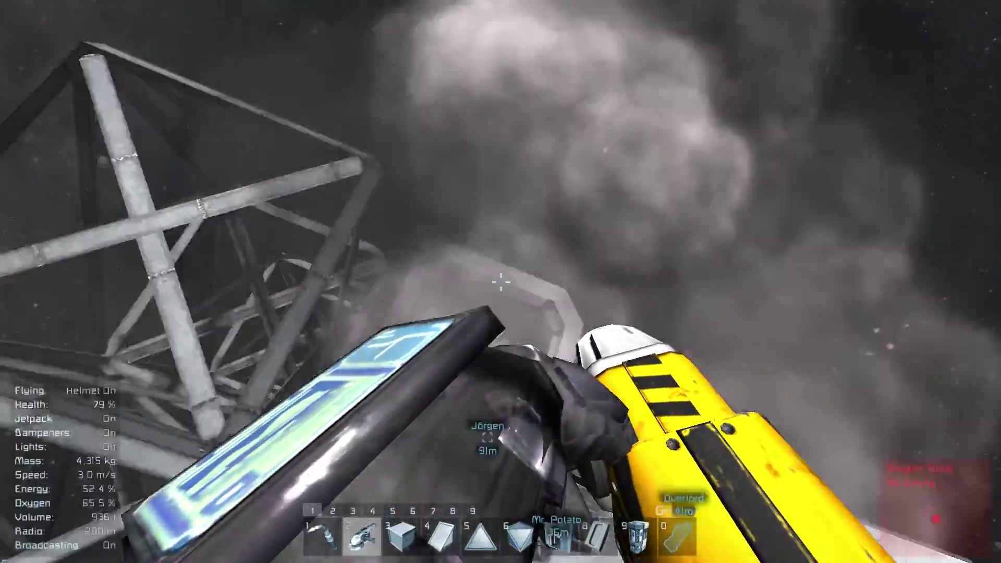
key(0)
key(ctrl+2)
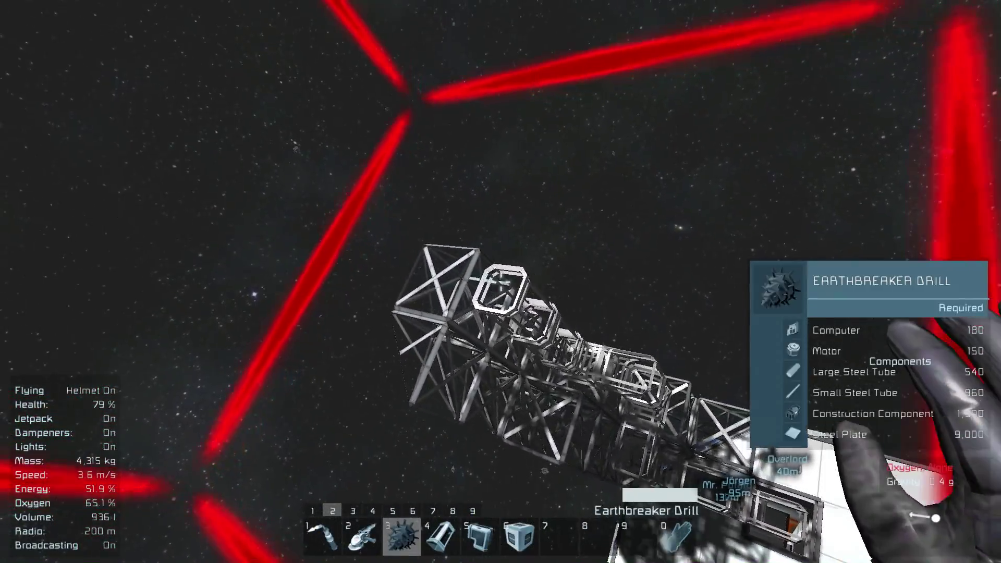
key(0)
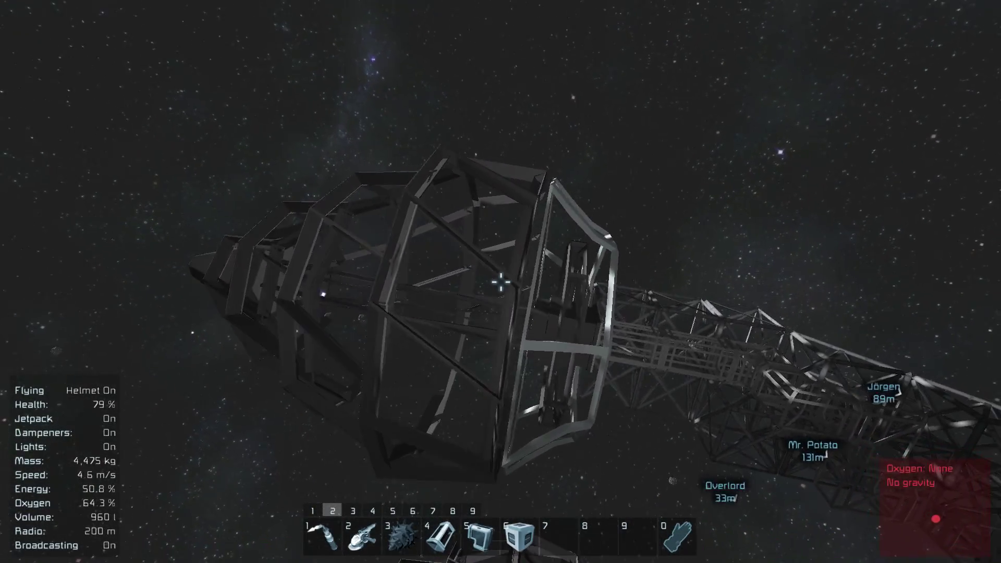
key(ctrl+1)
Step: Try light armor block, corner and slope previews beneath the drill arm frame
key(4)
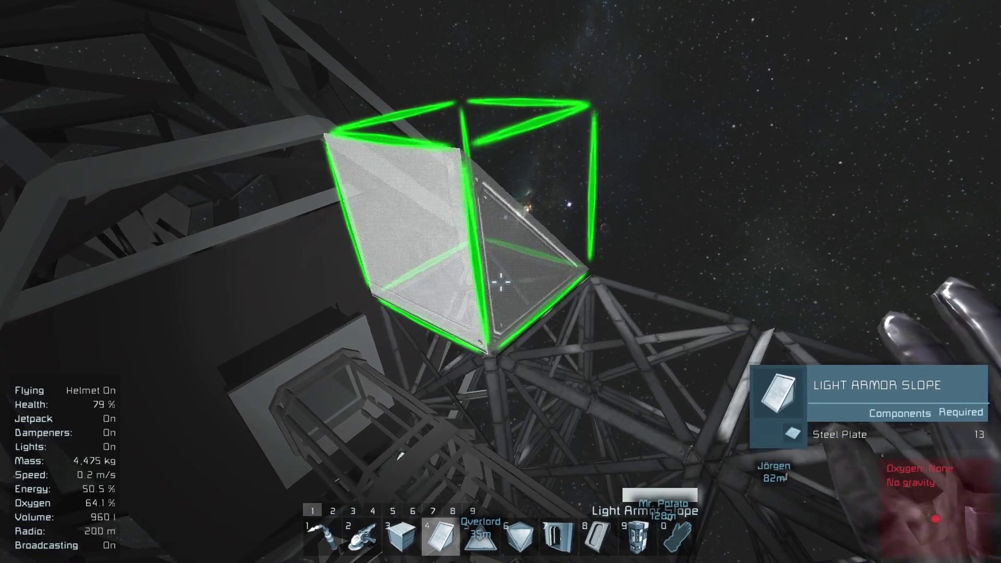
key(3)
key(0)
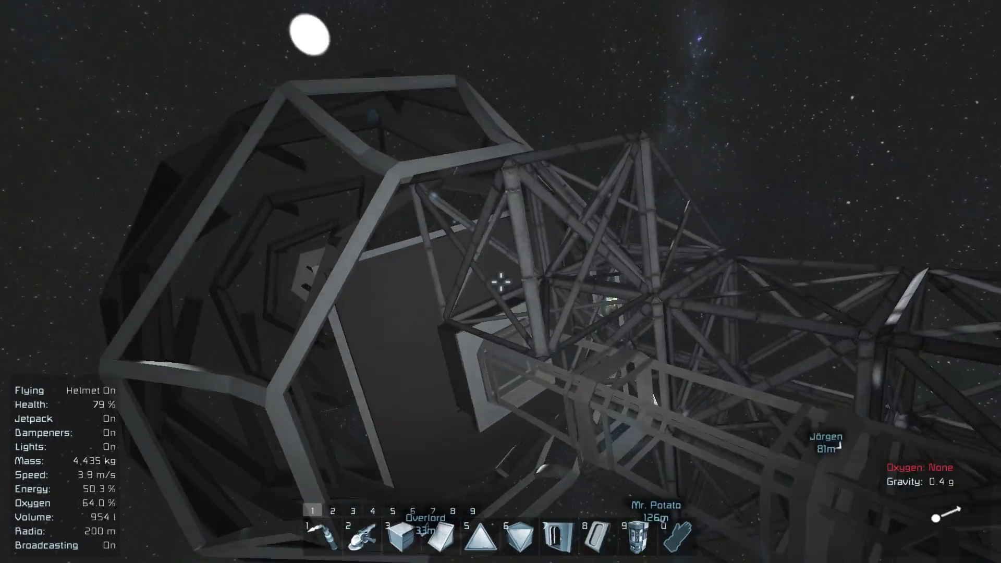
key(5)
key(4)
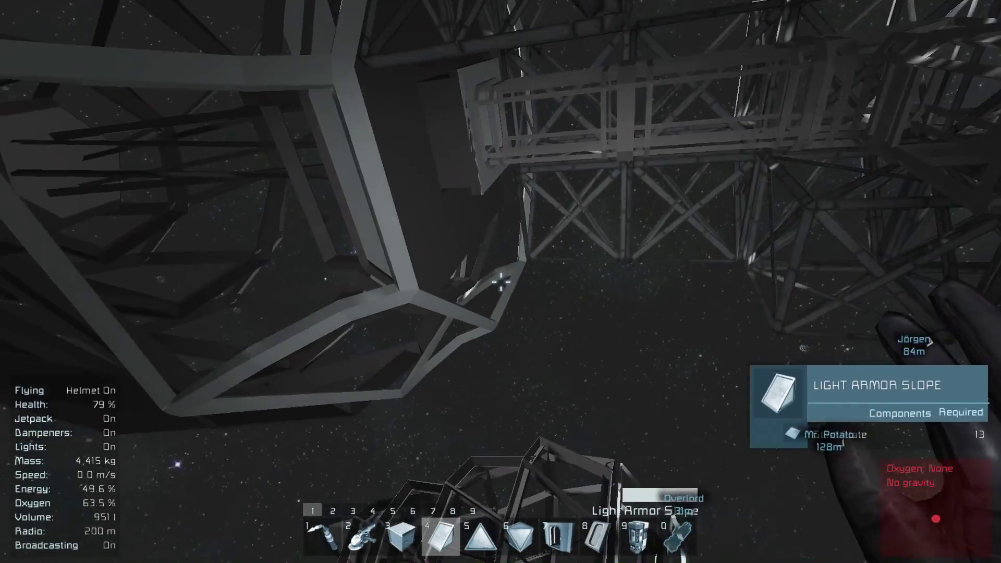
key(3)
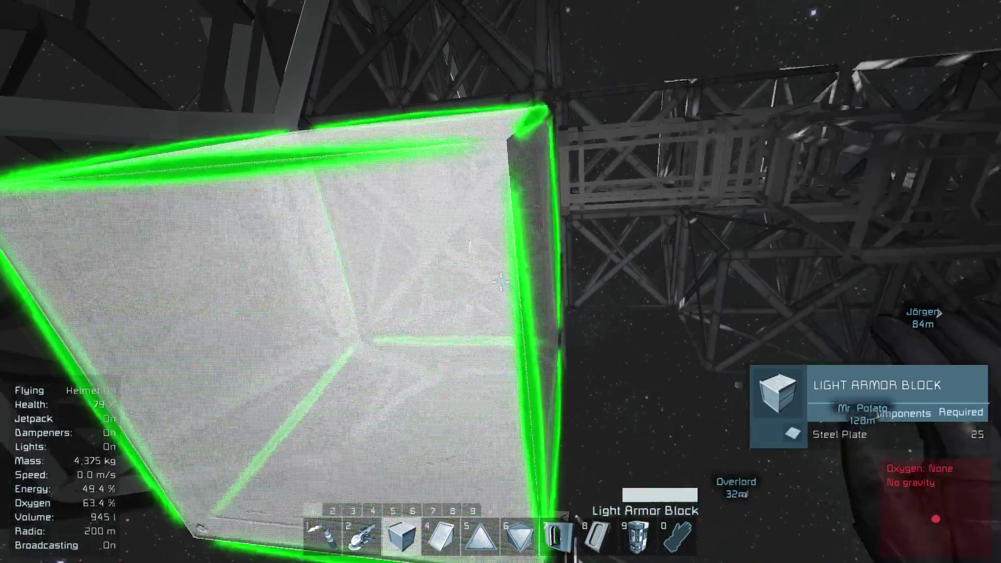
key(0)
Step: Place a light armor block and an outward-facing slope under the frame
key(3)
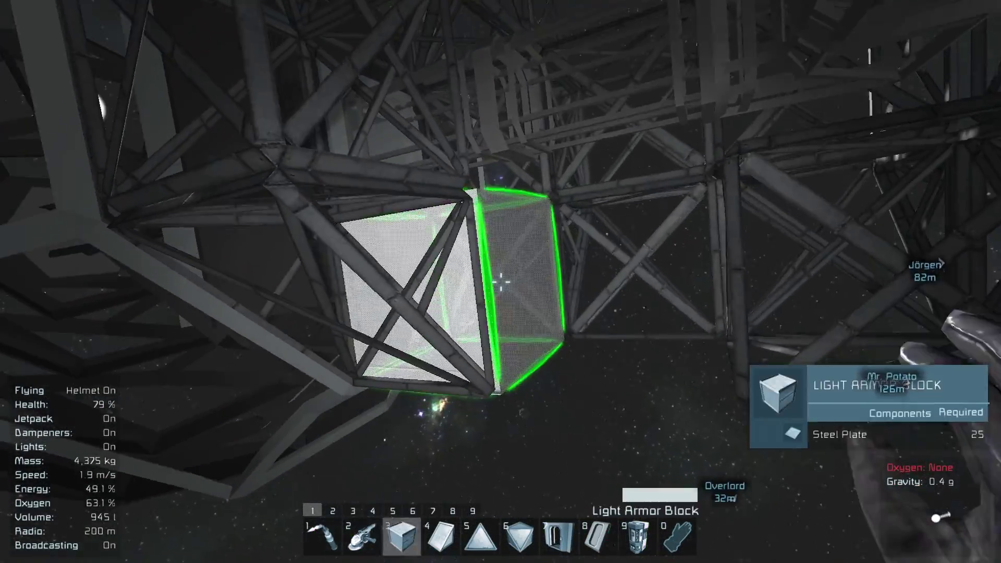
click(501, 282)
key(0)
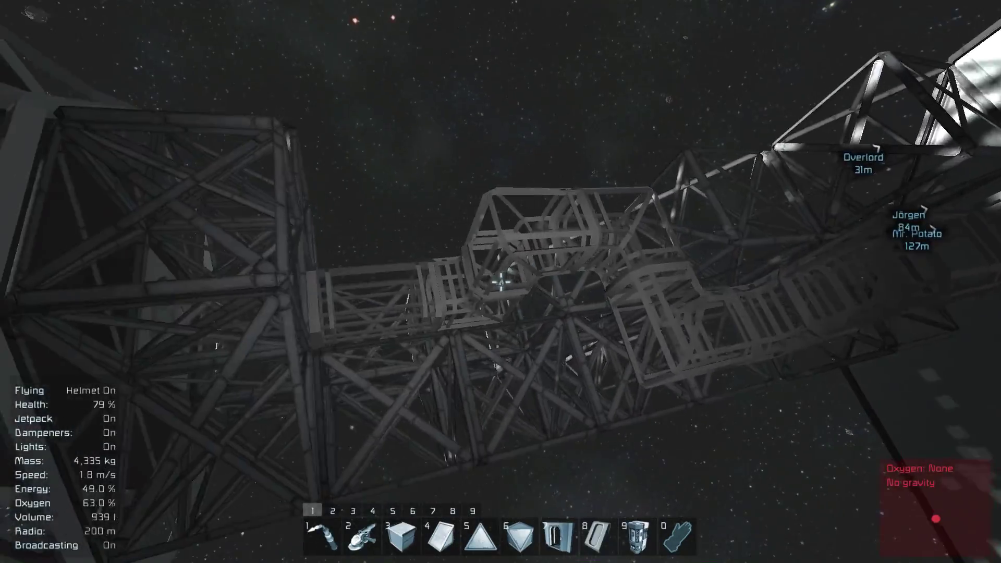
key(4)
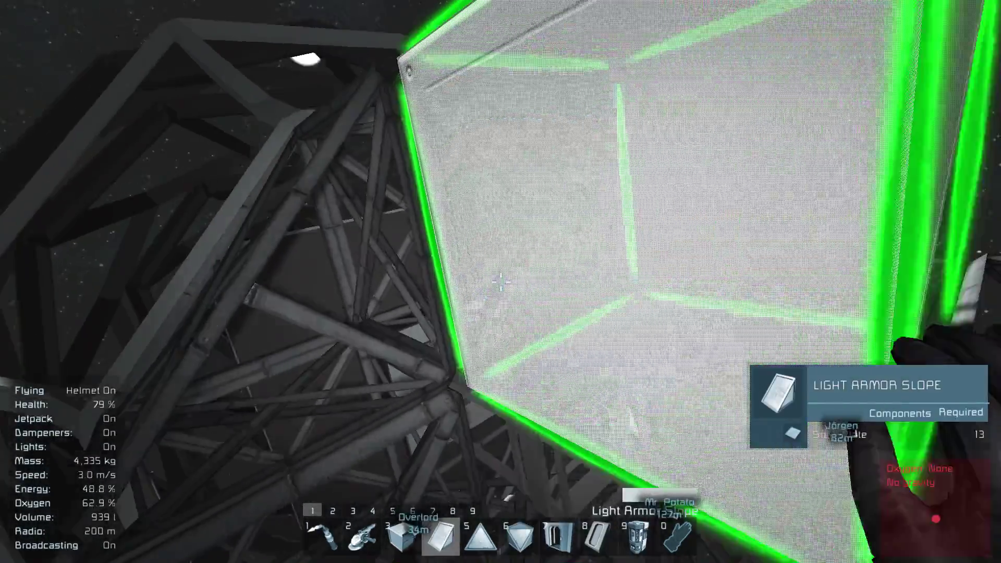
key(Page_Down)
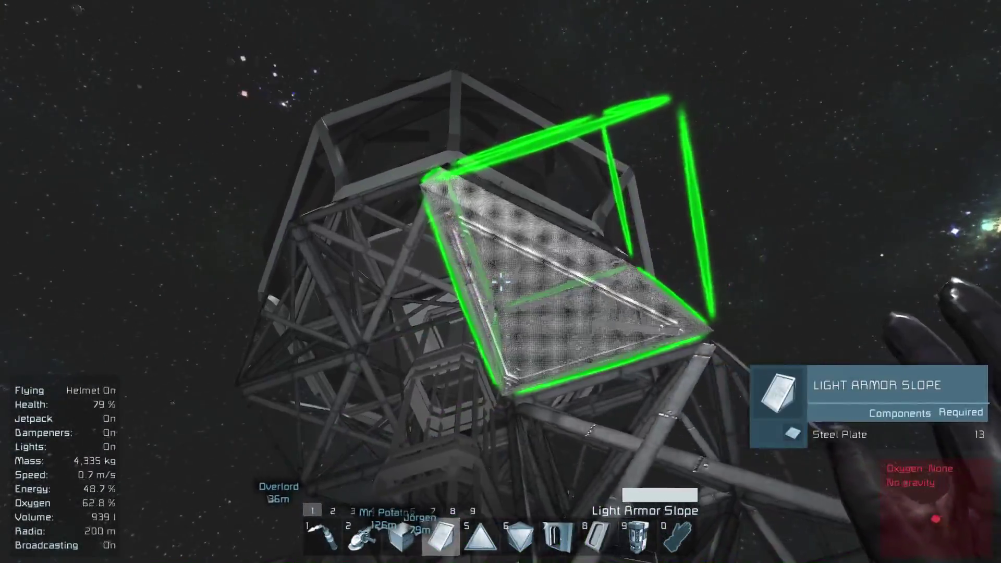
click(501, 282)
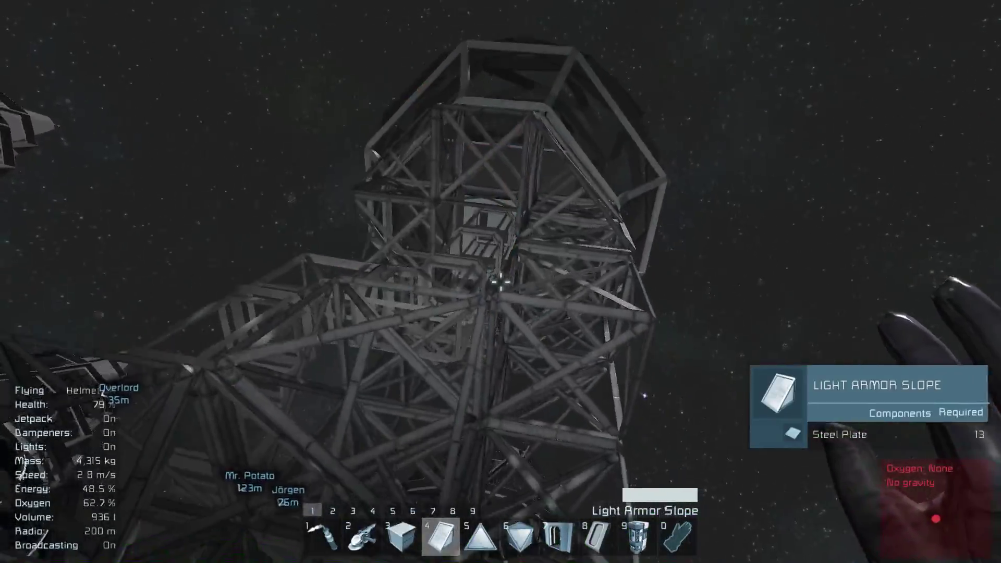
key(0)
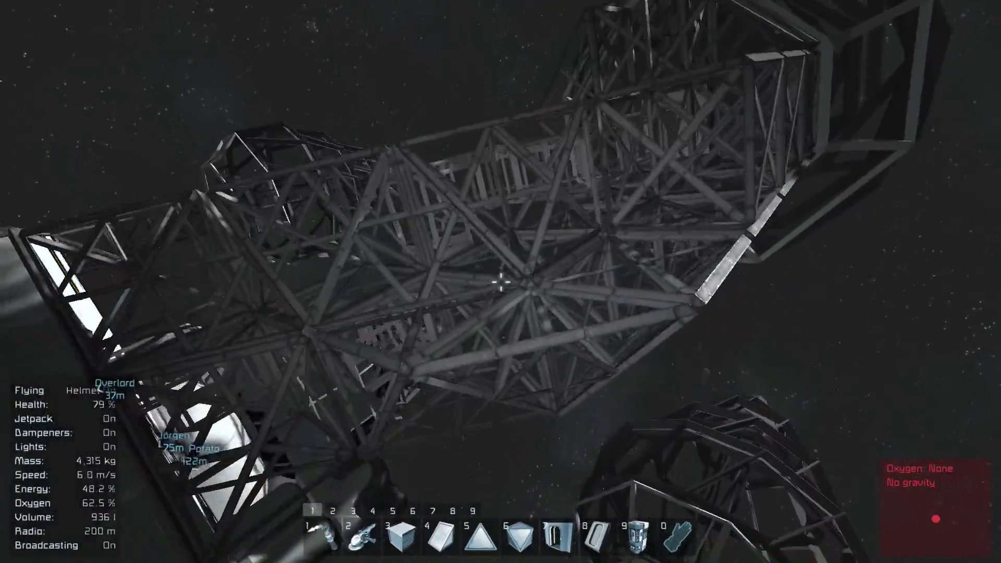
Step: Grind away the misplaced inverted armor corner with the grinder
key(2)
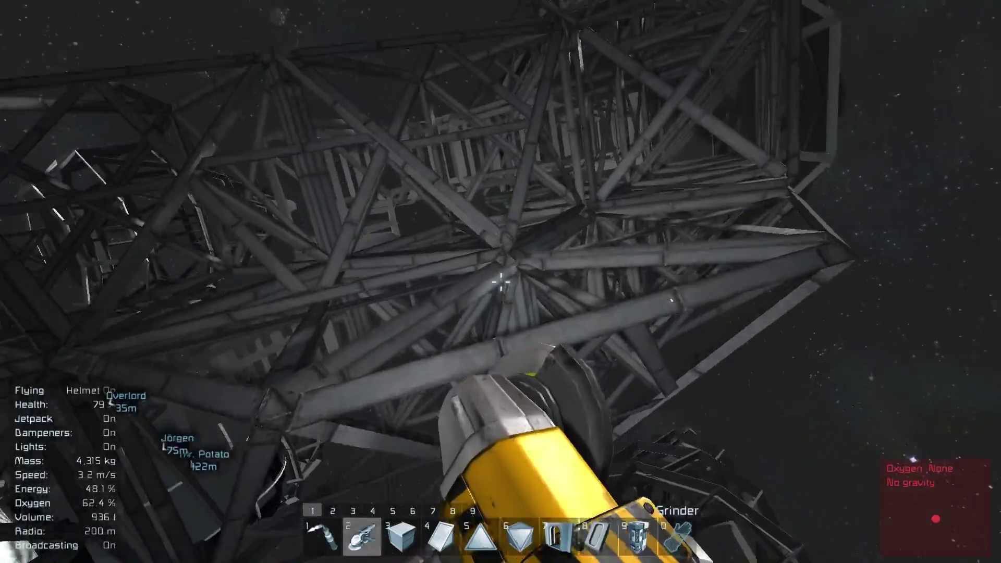
click(502, 281)
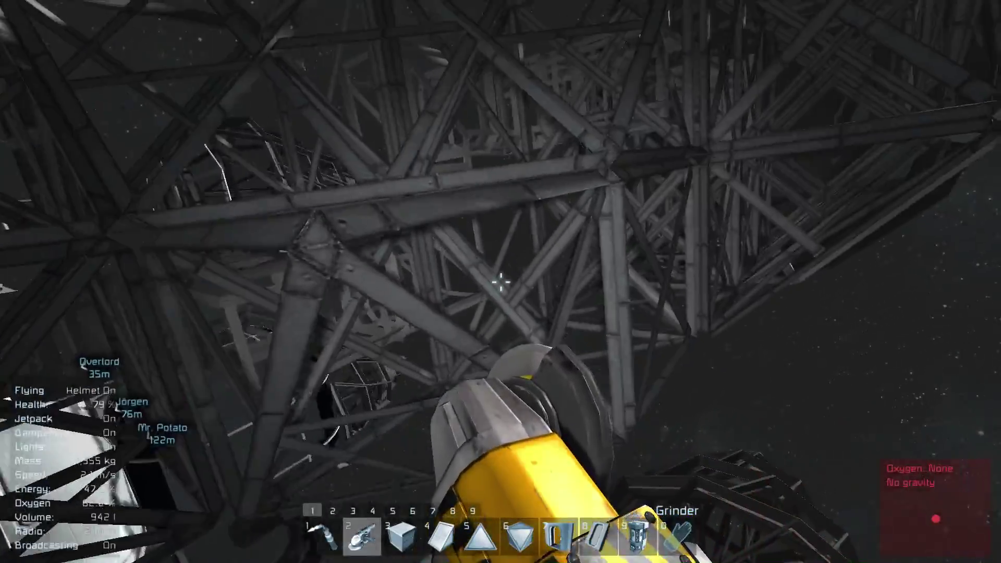
click(501, 282)
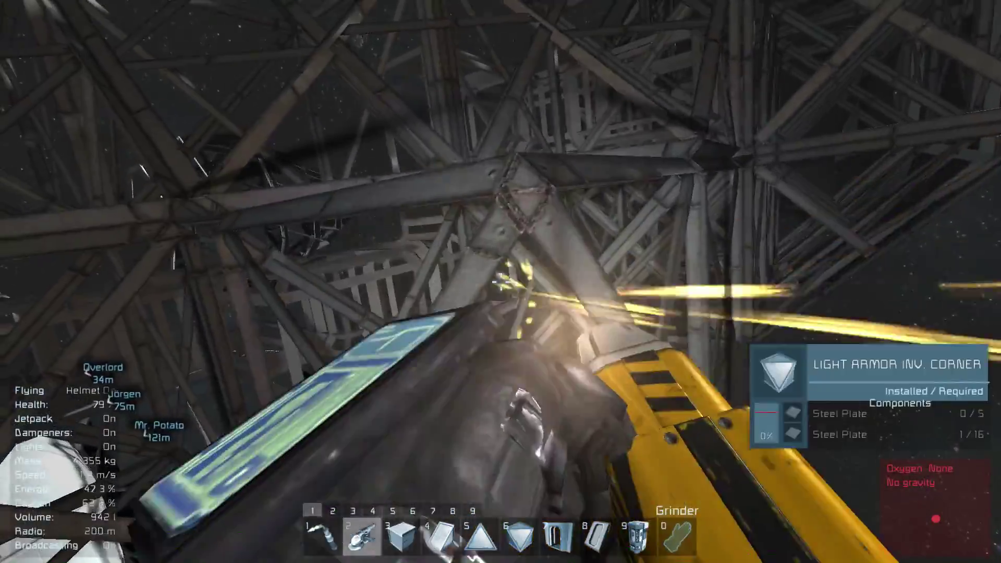
Step: Try light armor corner and slope previews against the truss frame
key(5)
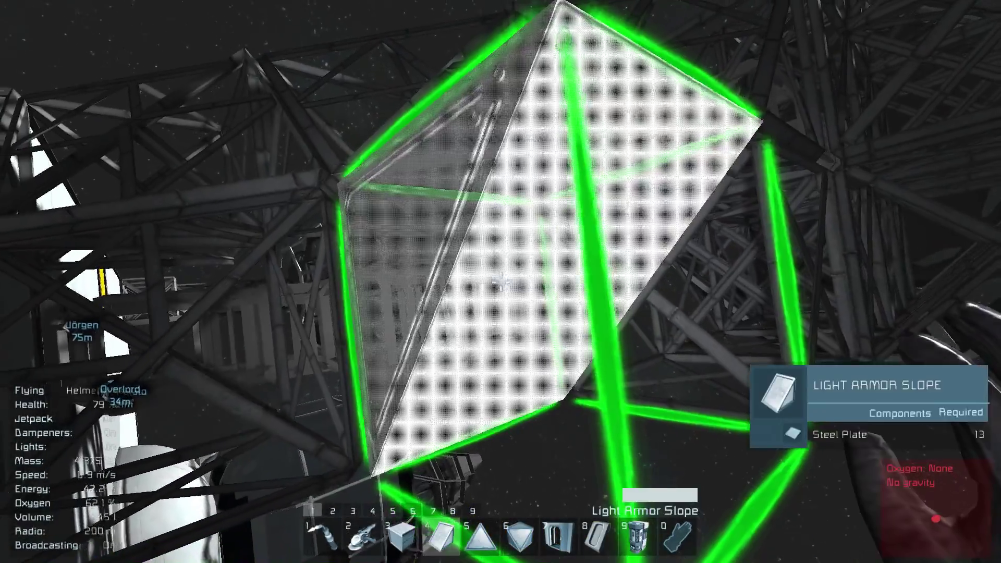
key(5)
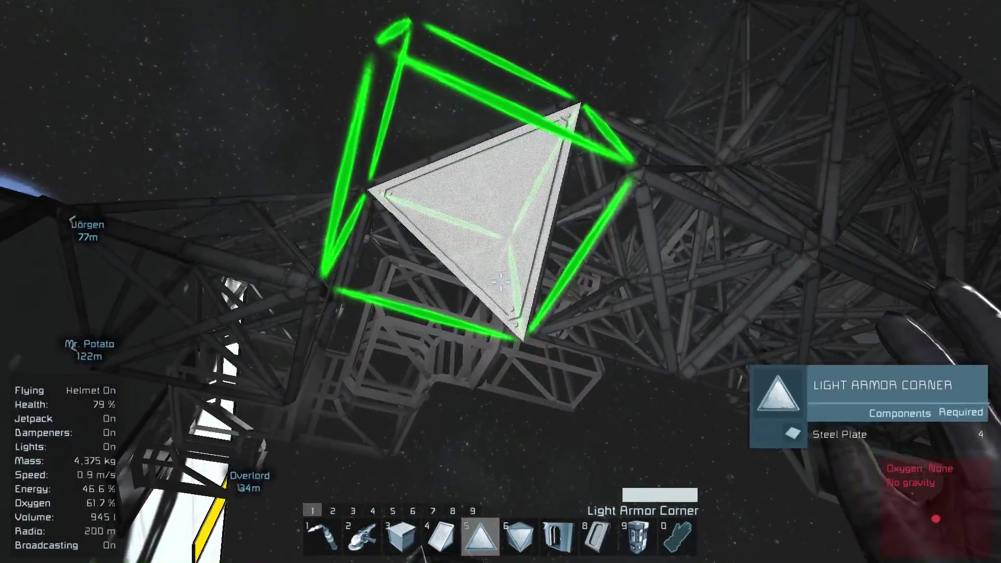
key(0)
key(4)
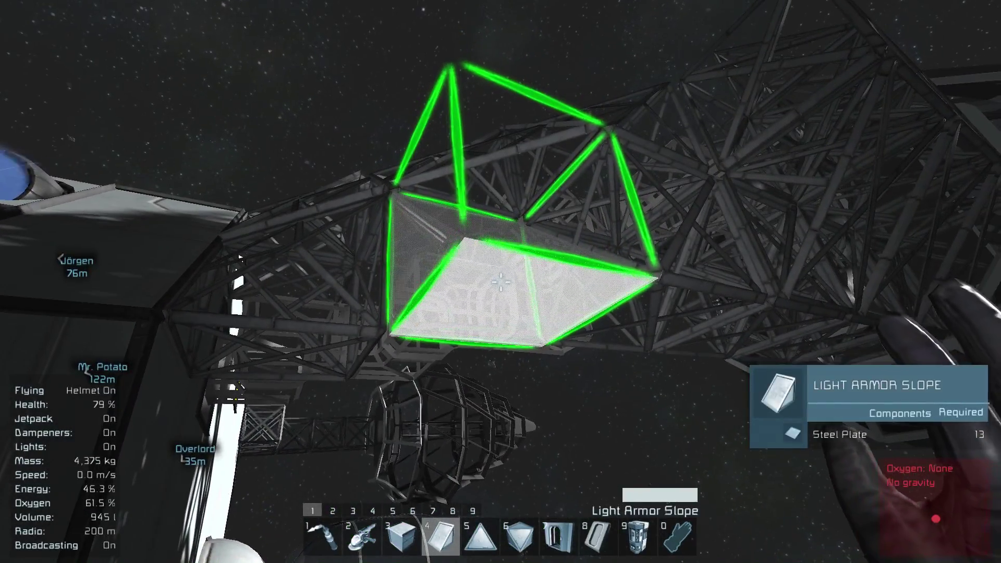
key(0)
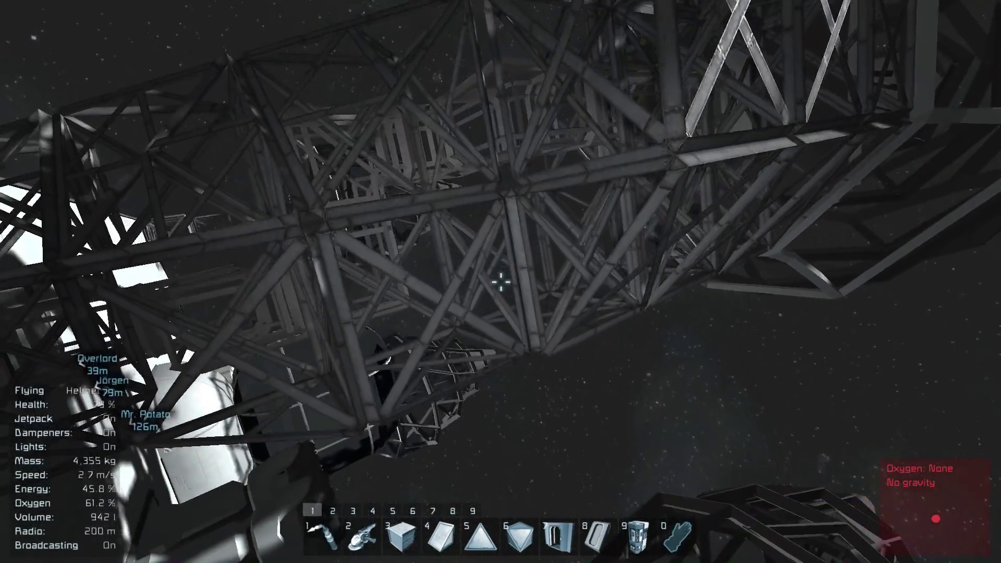
key(5)
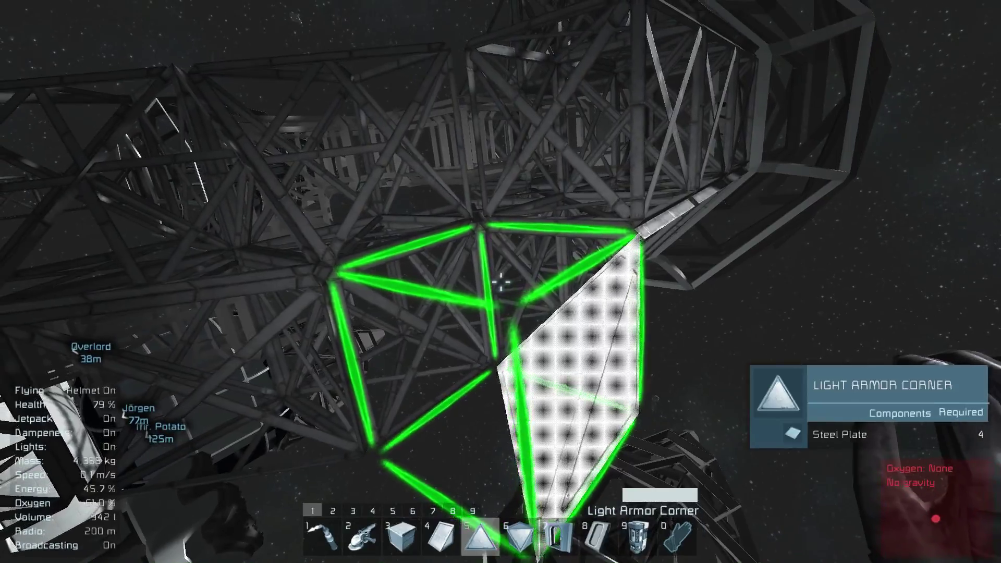
key(0)
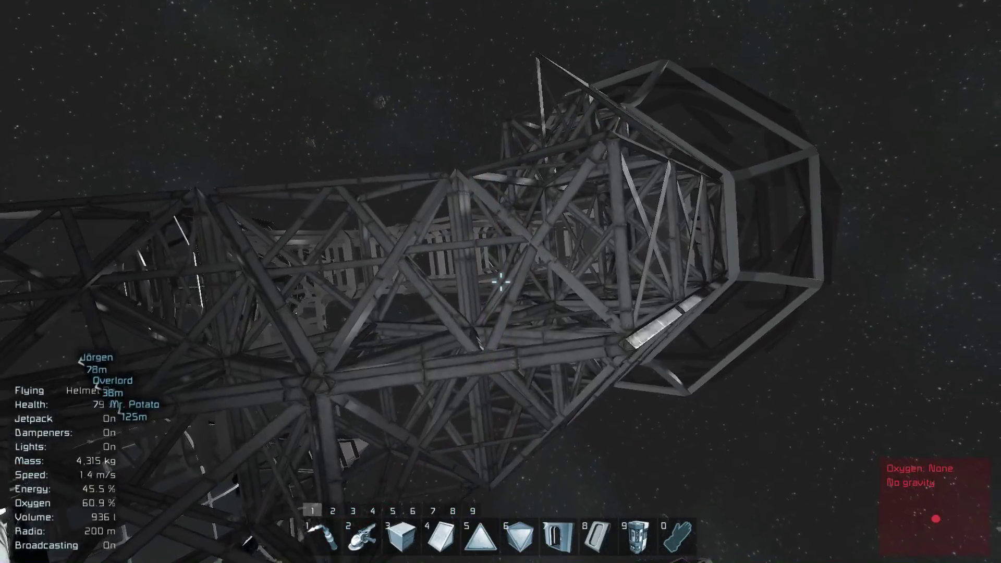
Step: Grind off the light armor block and place a light armor corner on the frame
key(2)
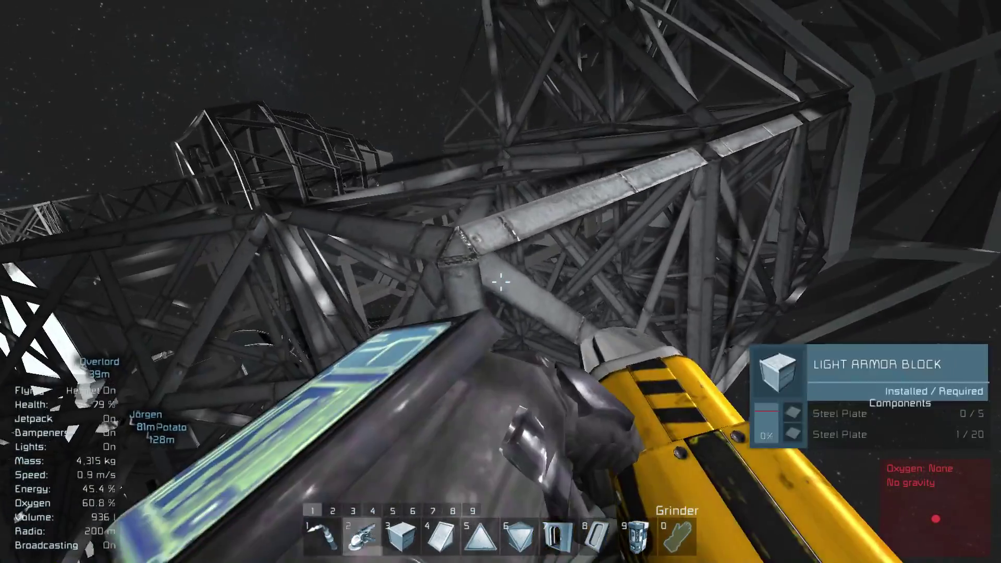
click(501, 282)
key(6)
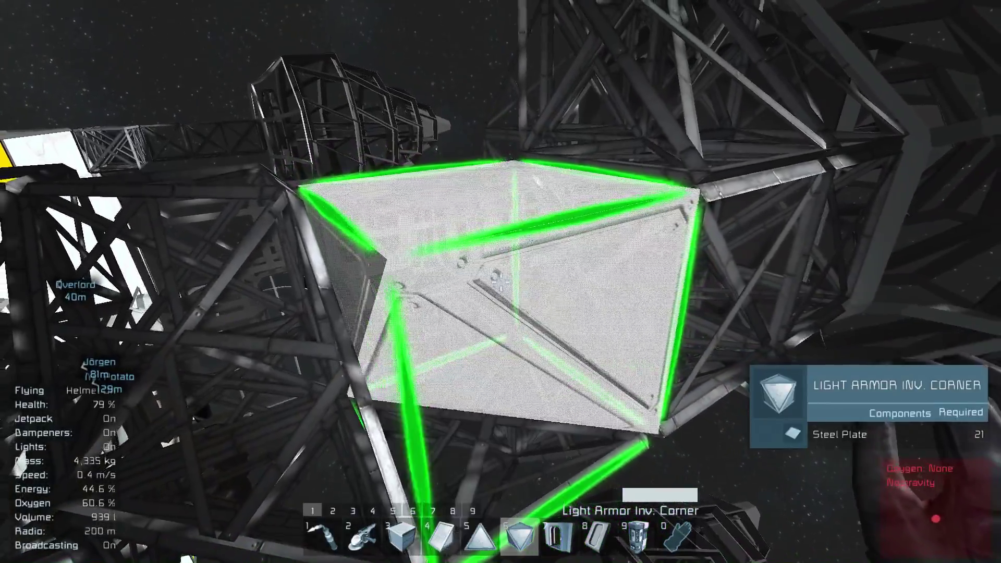
key(0)
key(5)
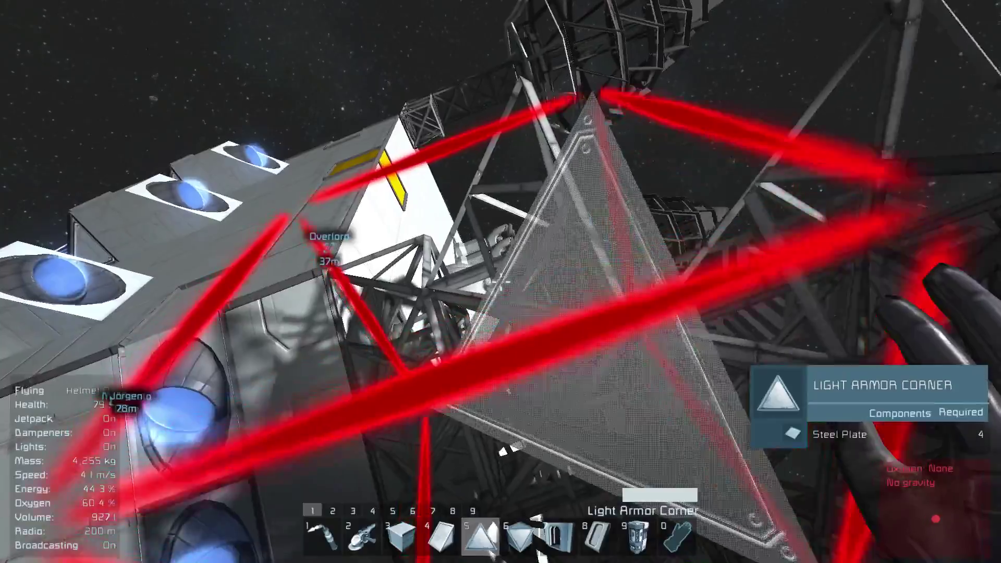
click(501, 281)
key(0)
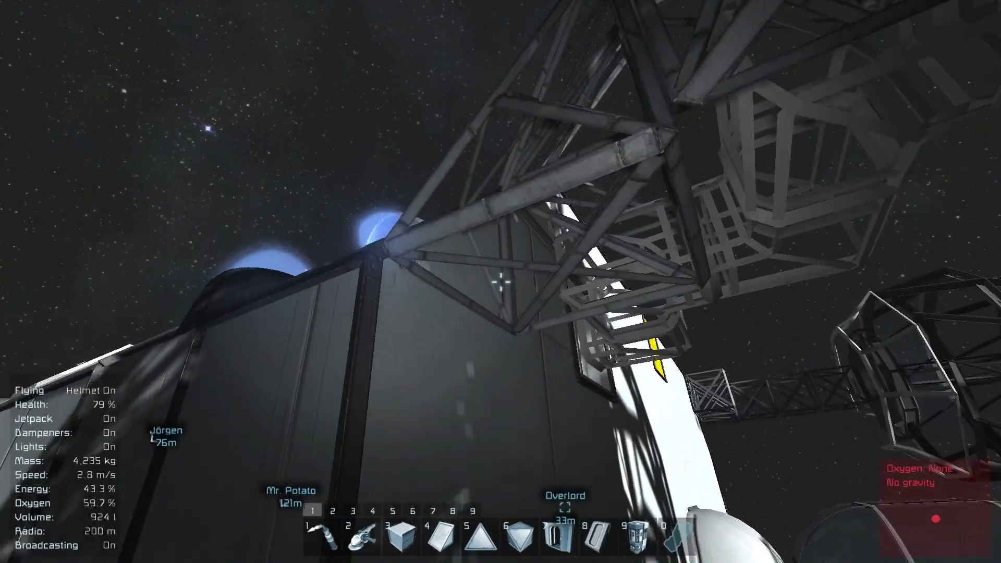
Step: Try light armor slope and inverted corner previews under the drill arm
key(4)
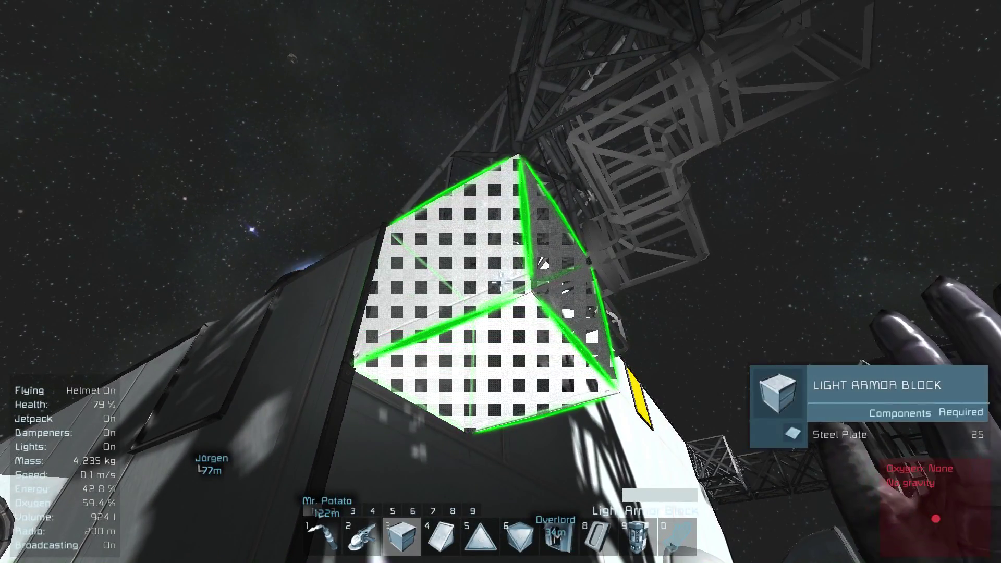
key(6)
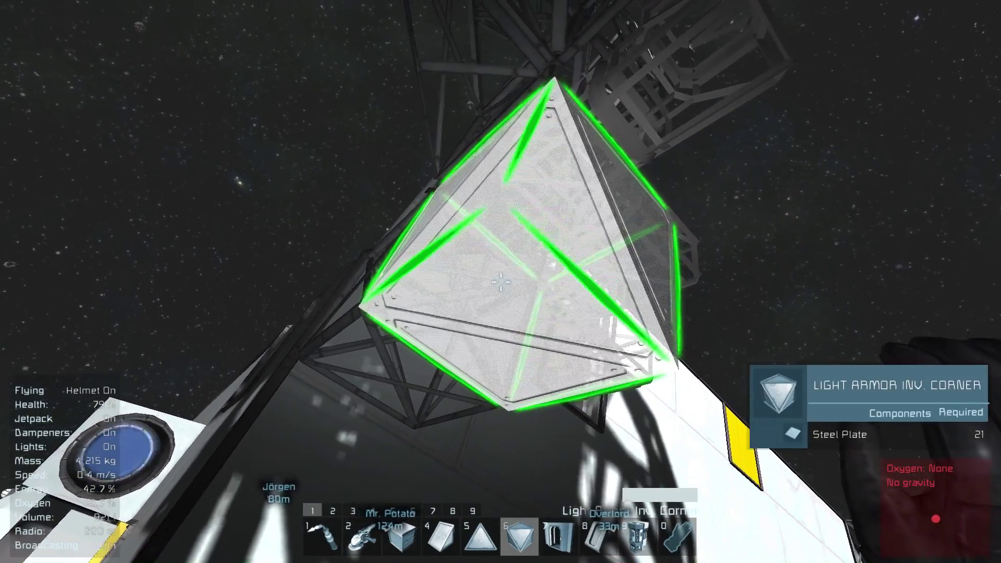
key(0)
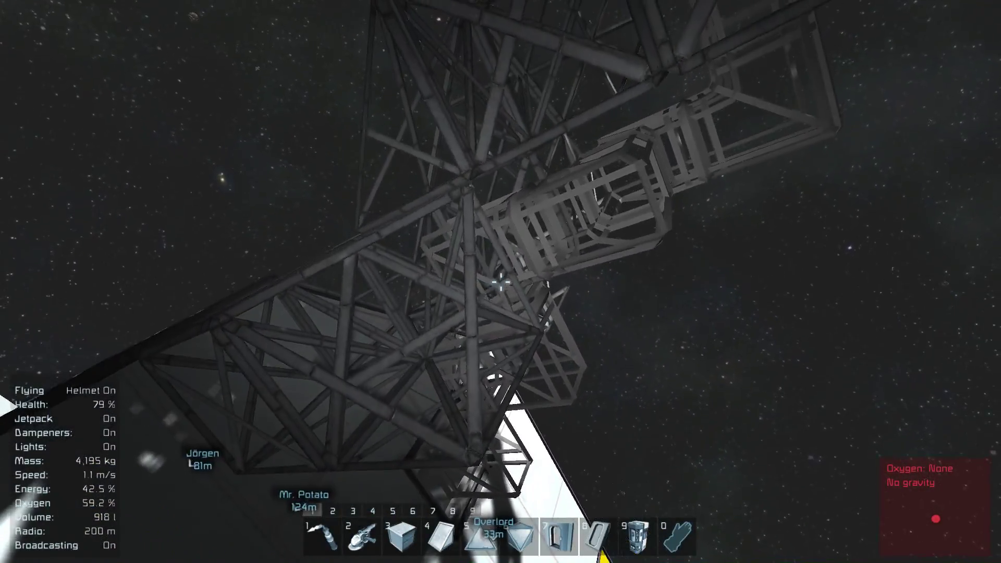
key(7)
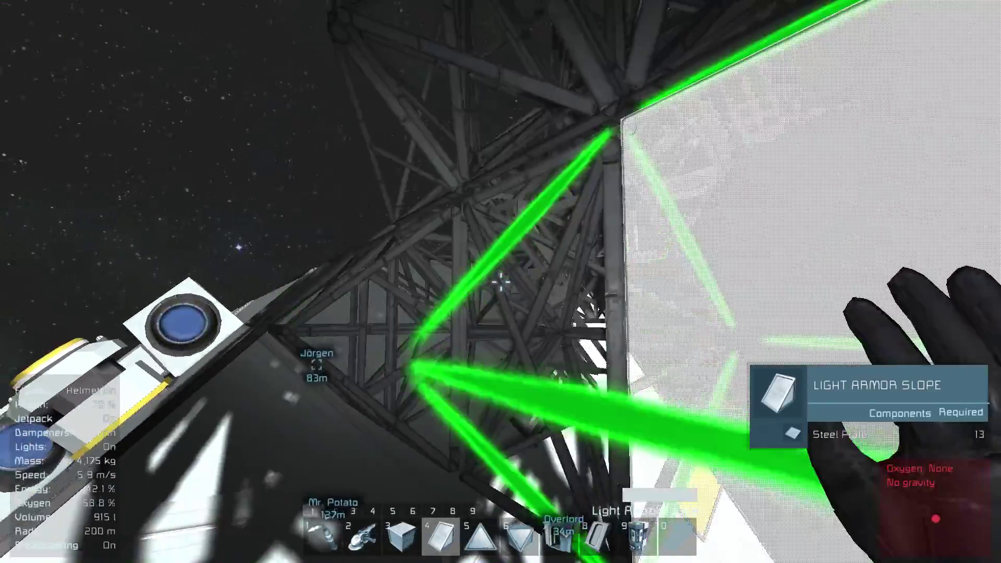
Step: Alternate the grinder with a full armor block, then rotate an inverted corner preview
key(2)
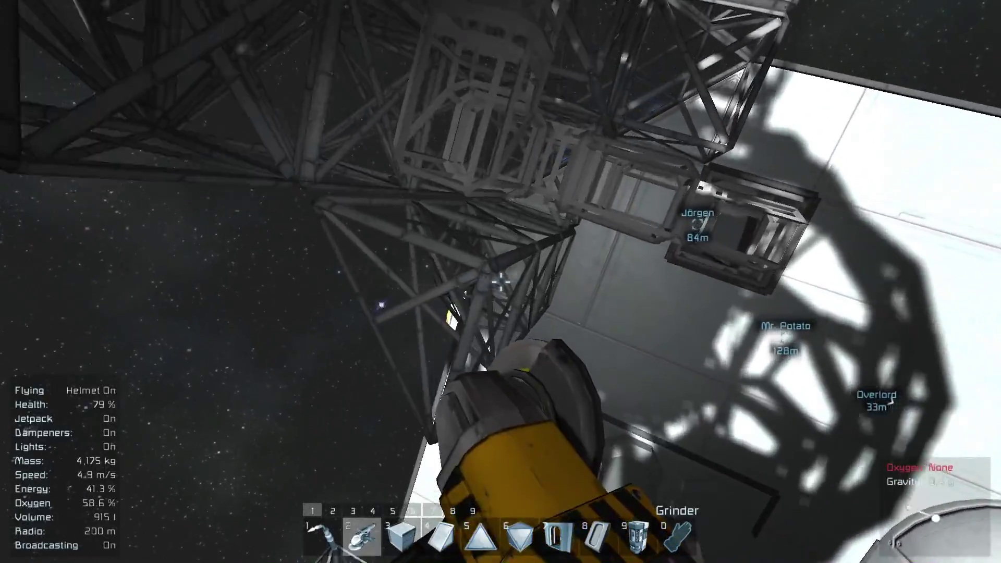
key(3)
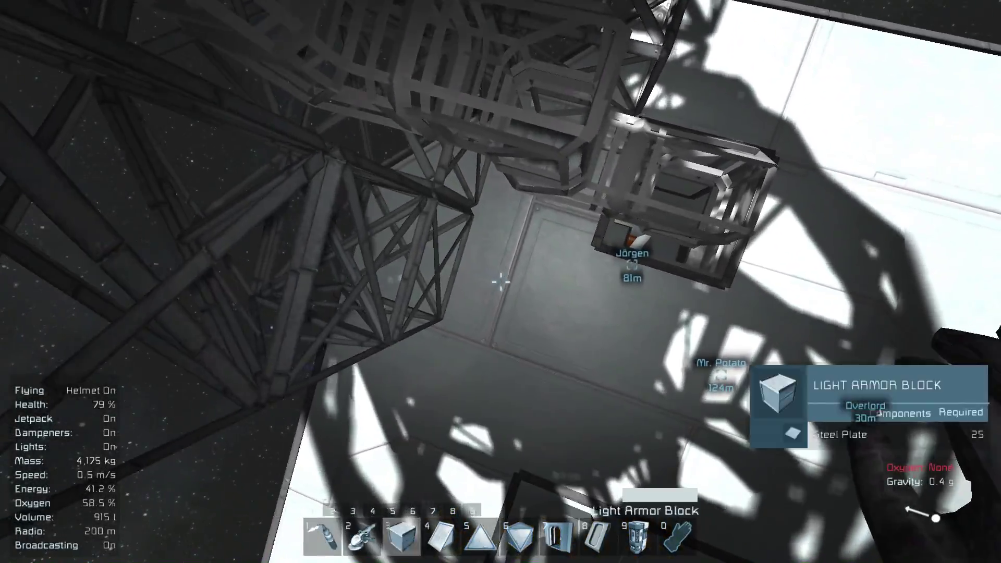
key(2)
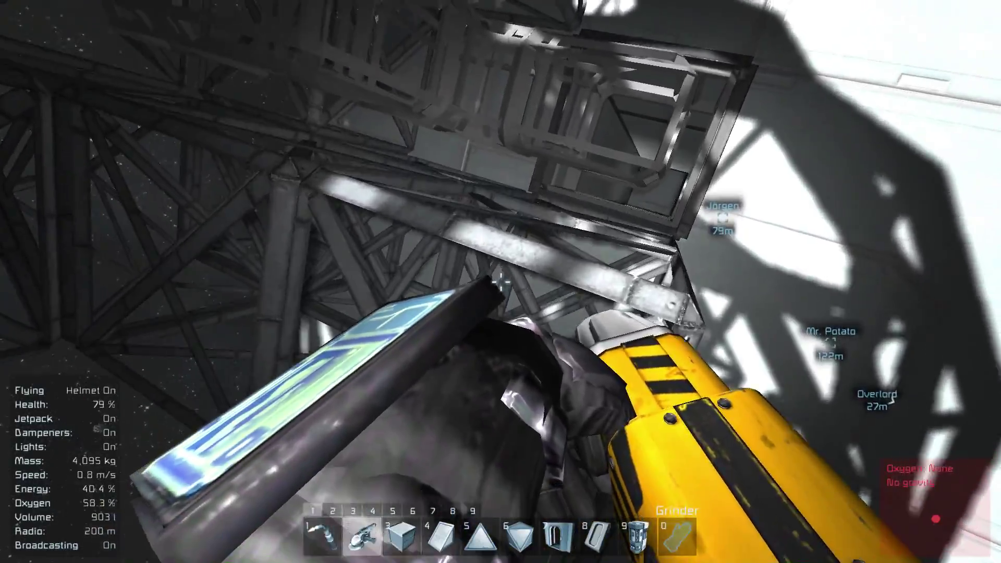
key(6)
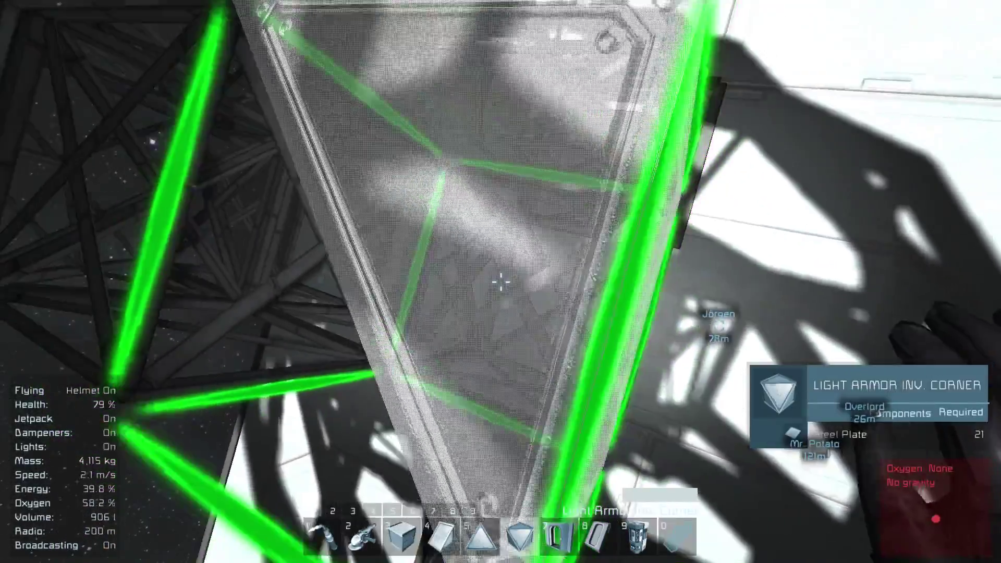
key(Page_Down)
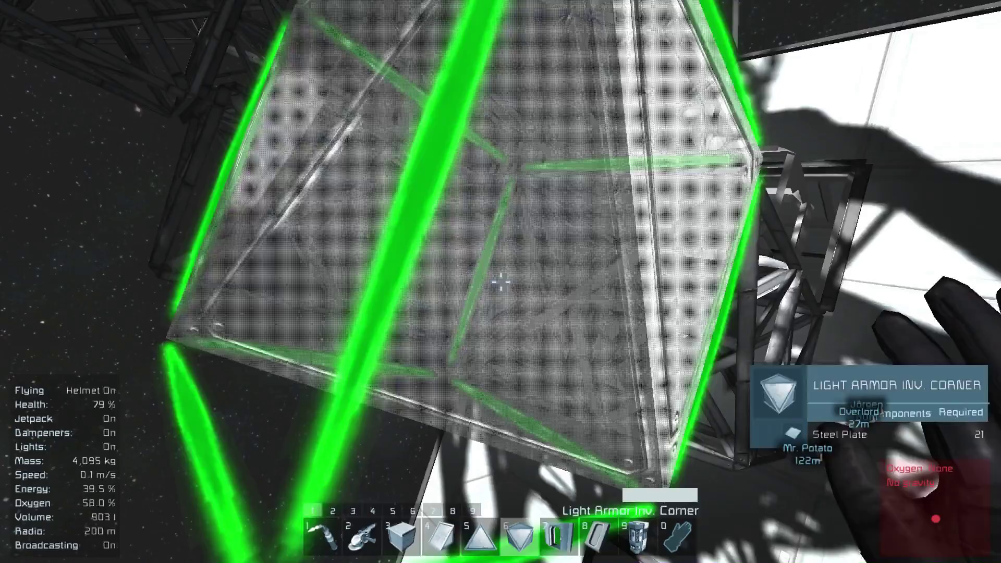
key(0)
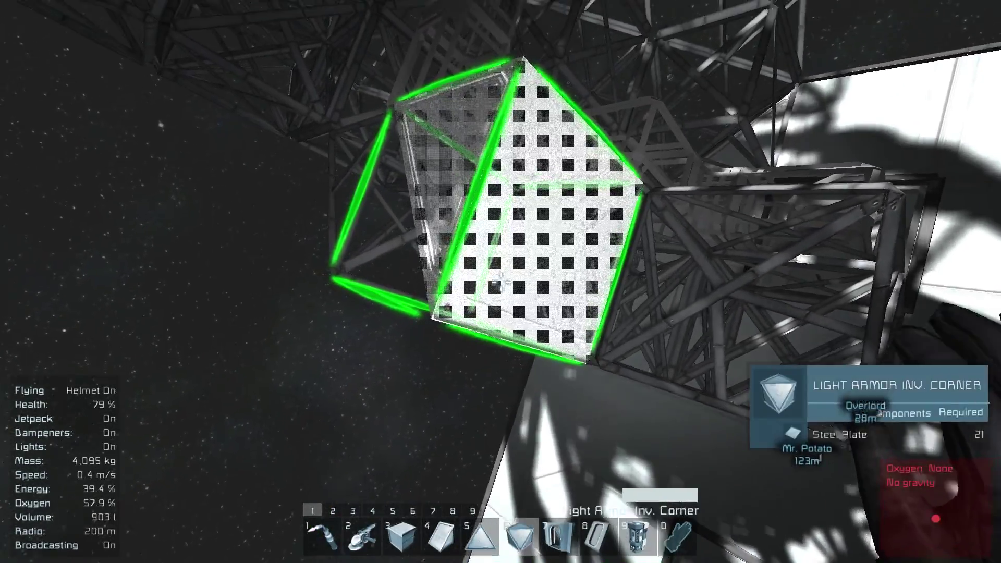
Step: Grind away an armor piece on the frame and ready a full light armor block
key(5)
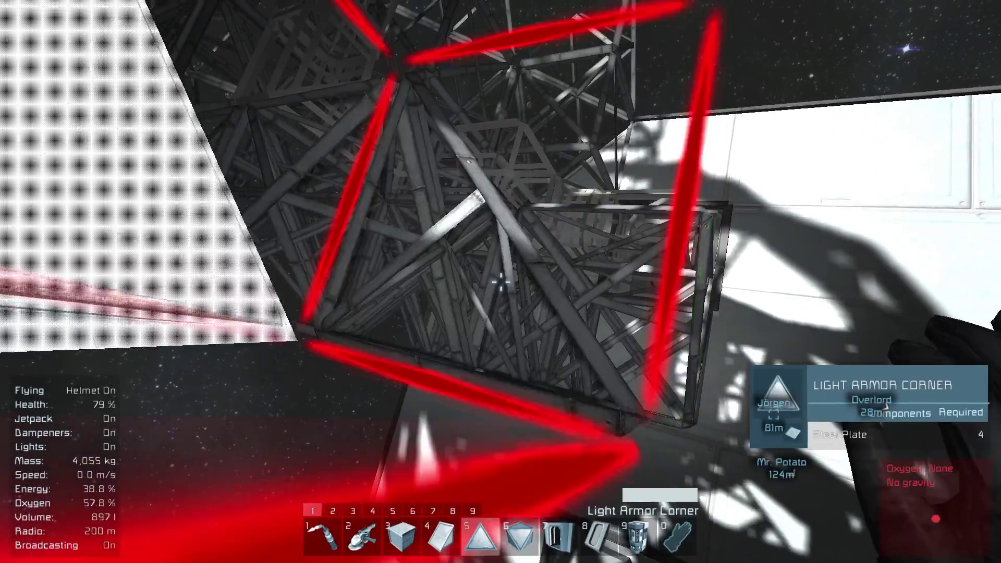
key(2)
click(501, 283)
key(3)
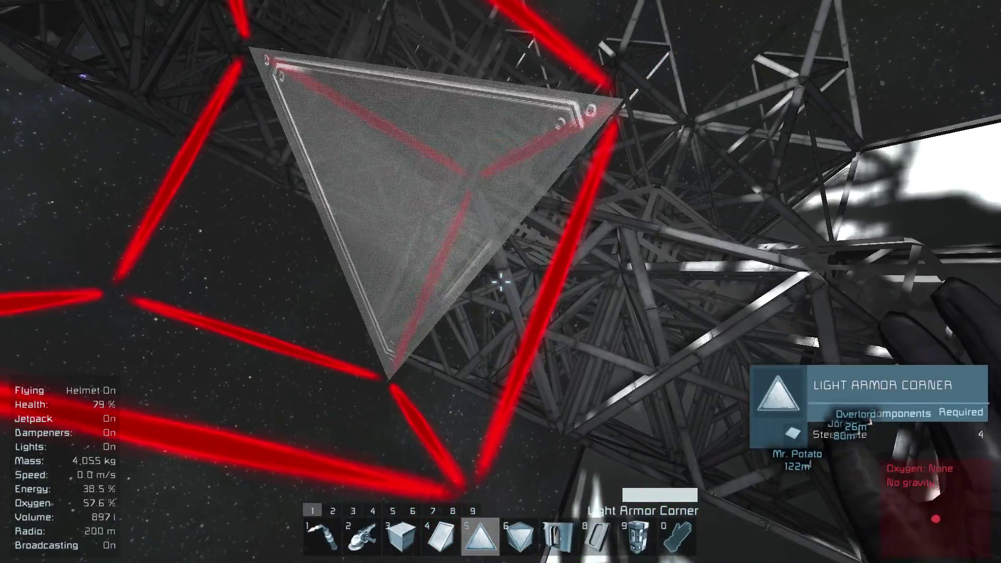
key(w)
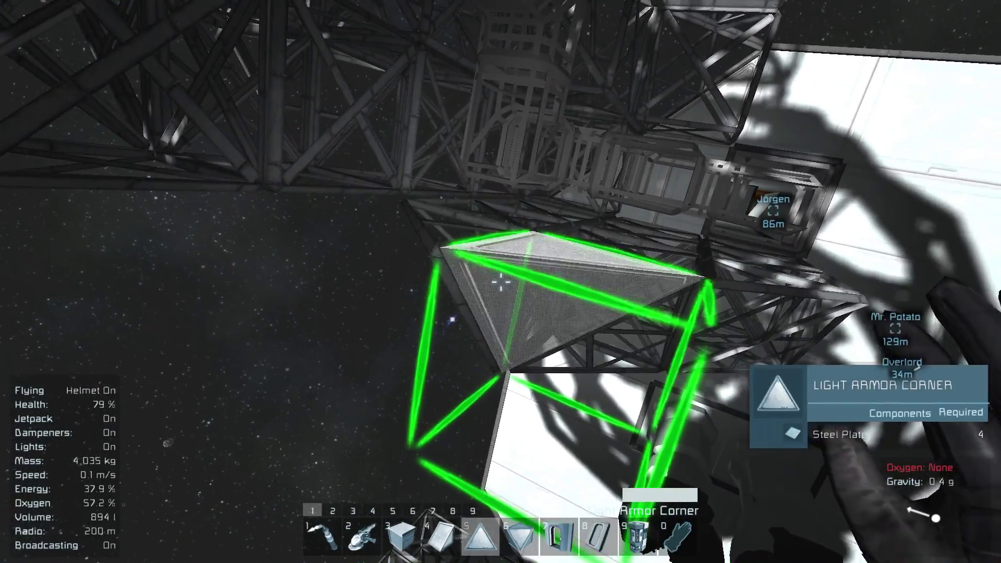
Step: Try full armor block and inverted corner previews on the truss
key(3)
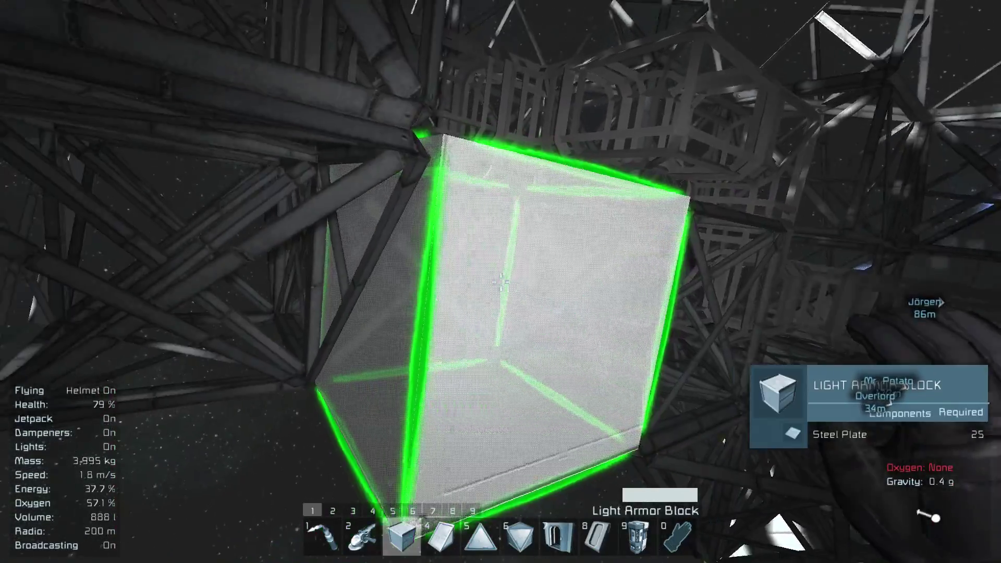
key(0)
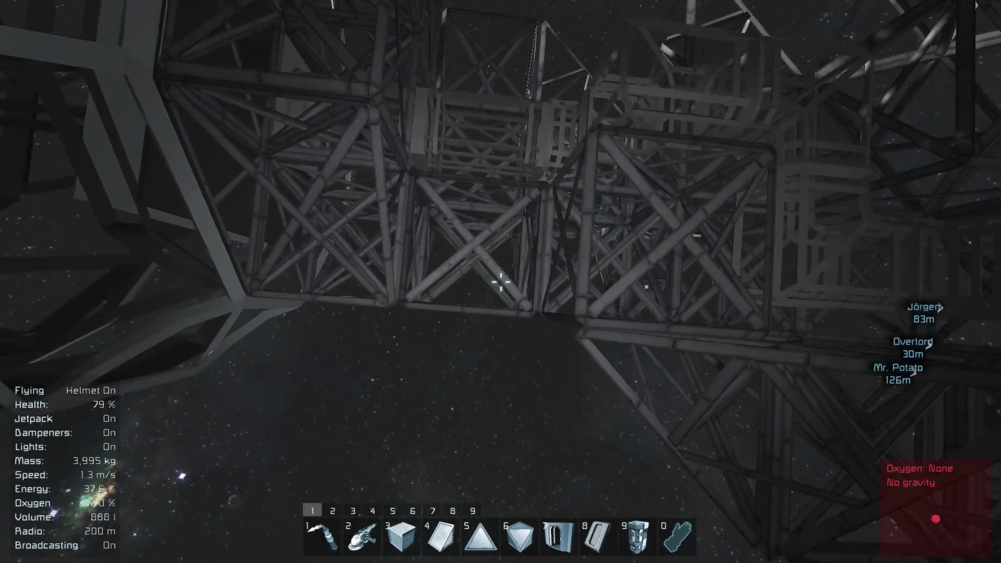
key(6)
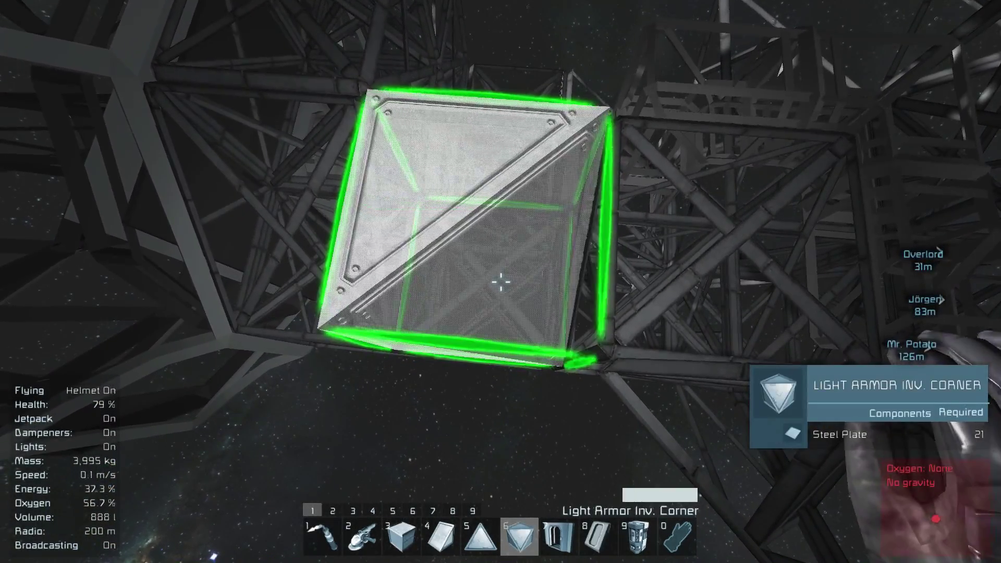
key(0)
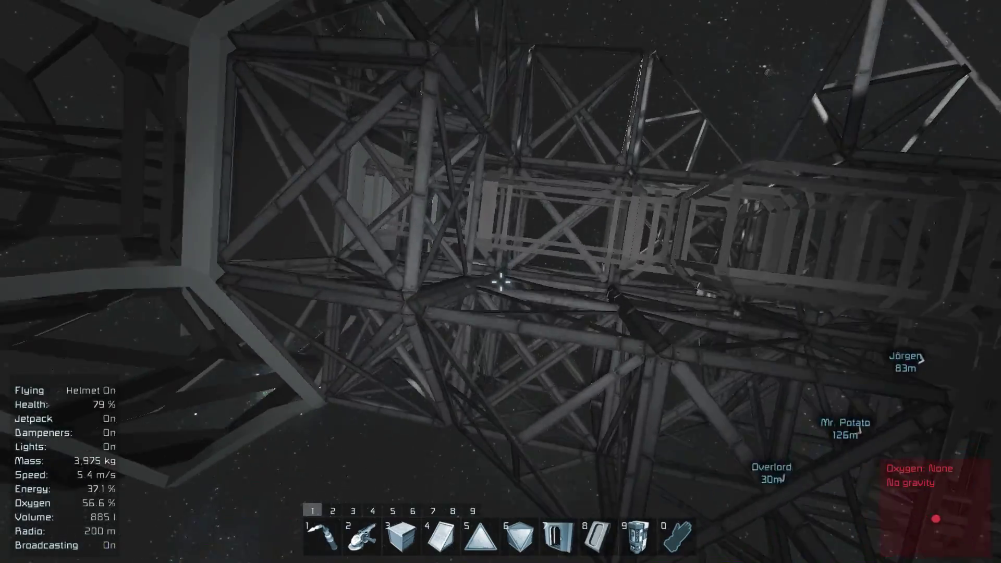
key(3)
key(0)
key(3)
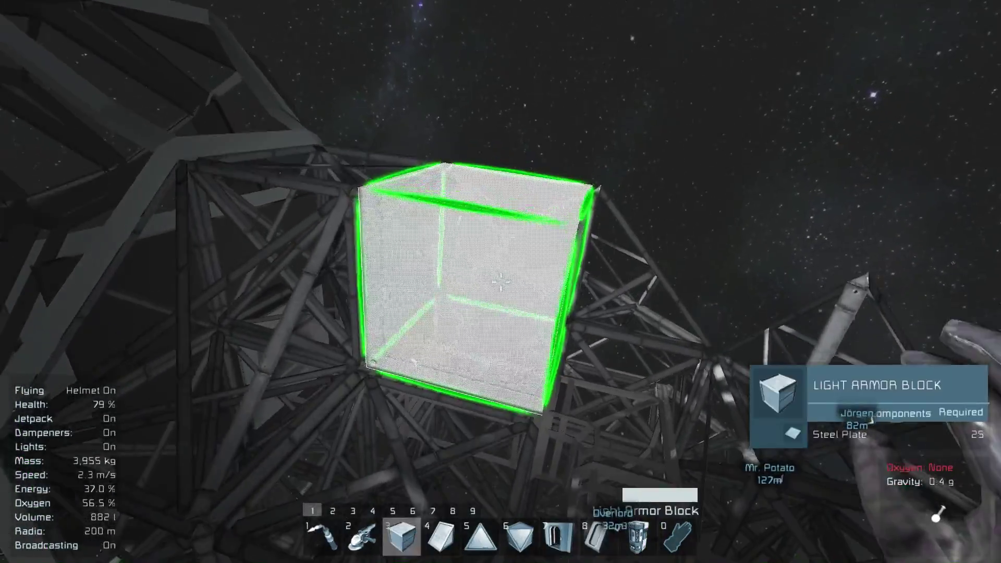
key(0)
Step: Cycle past the door pieces back to inverted corner and block previews
key(7)
key(8)
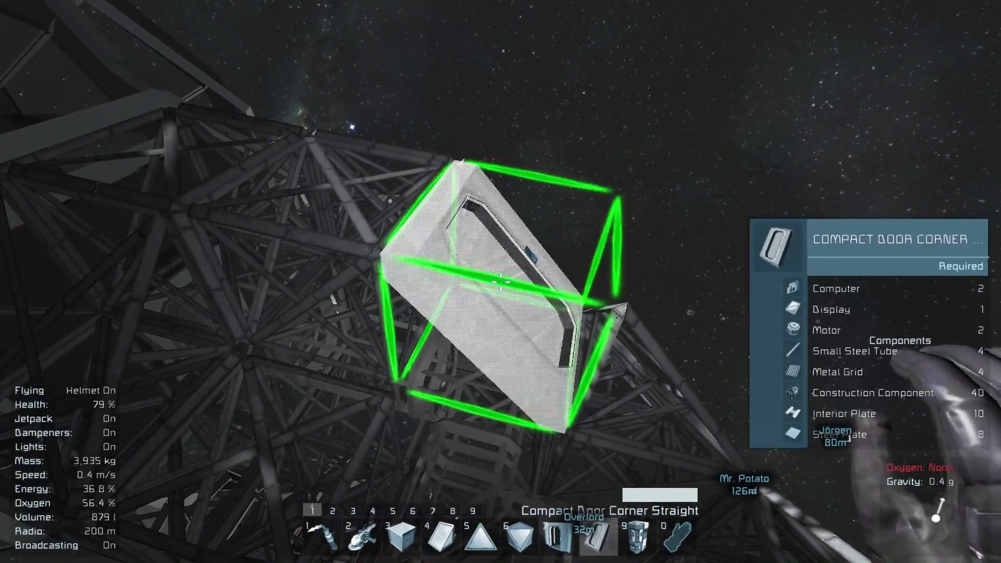
key(6)
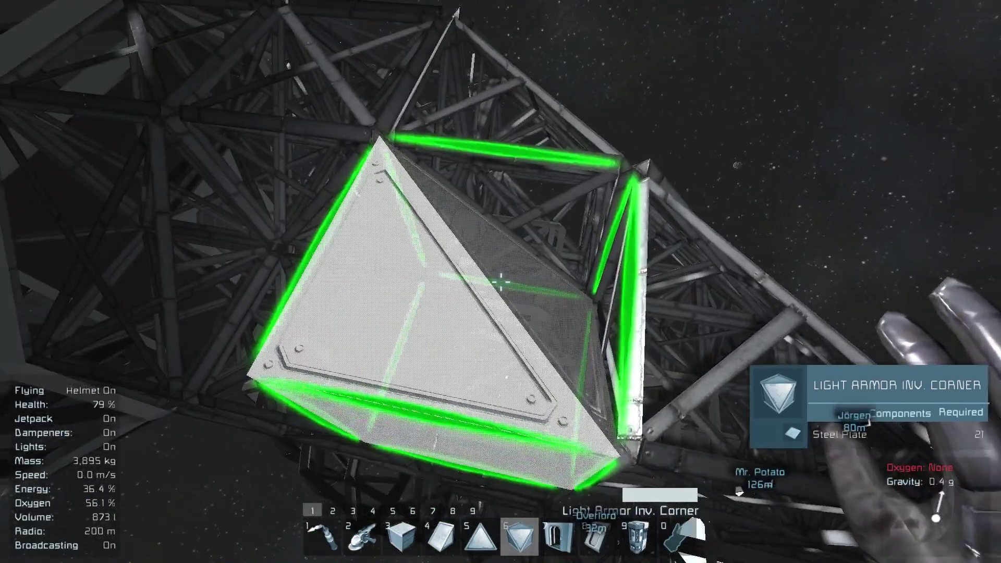
key(0)
key(3)
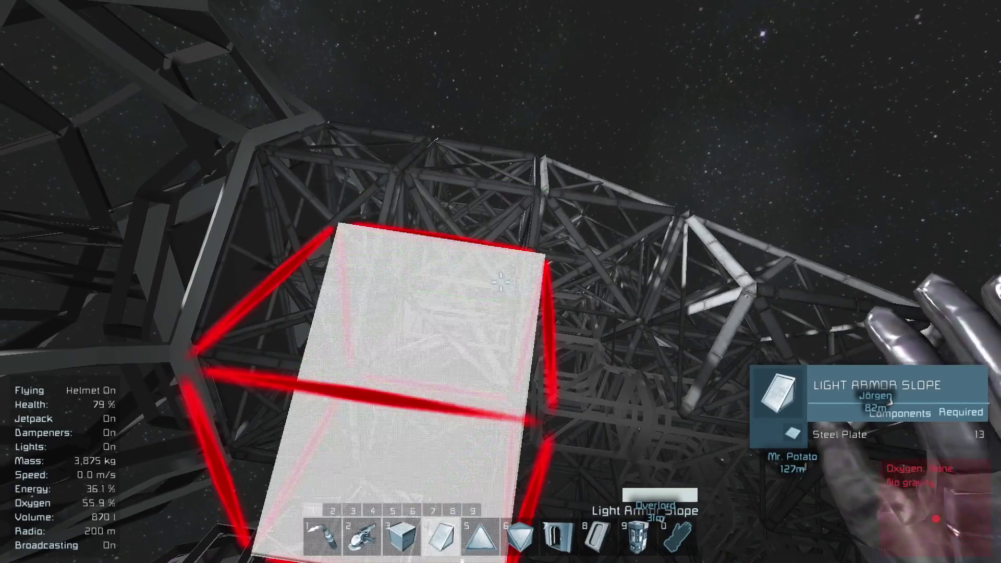
key(6)
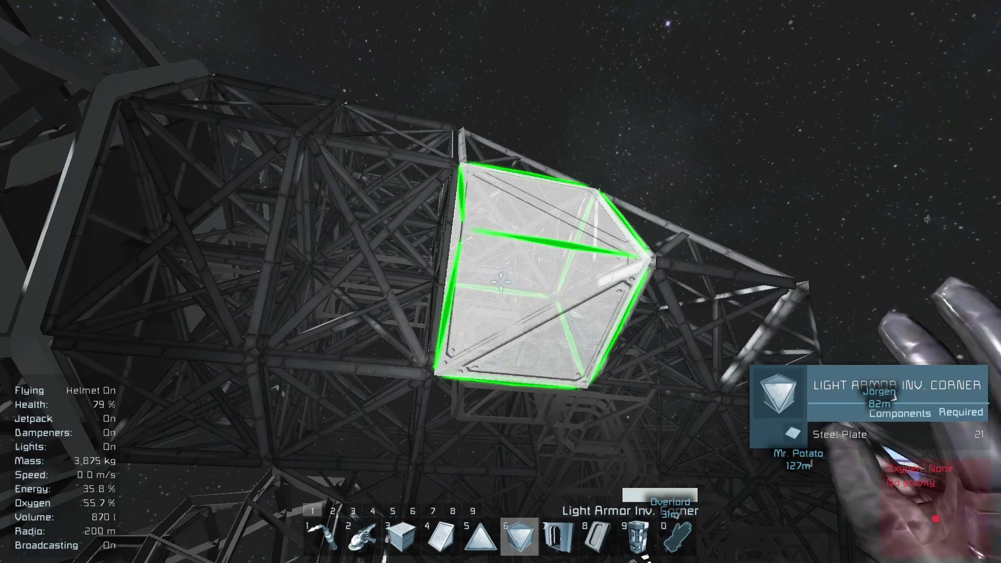
Step: Grind away part of the lattice frame, then look toward the ship's underside
key(2)
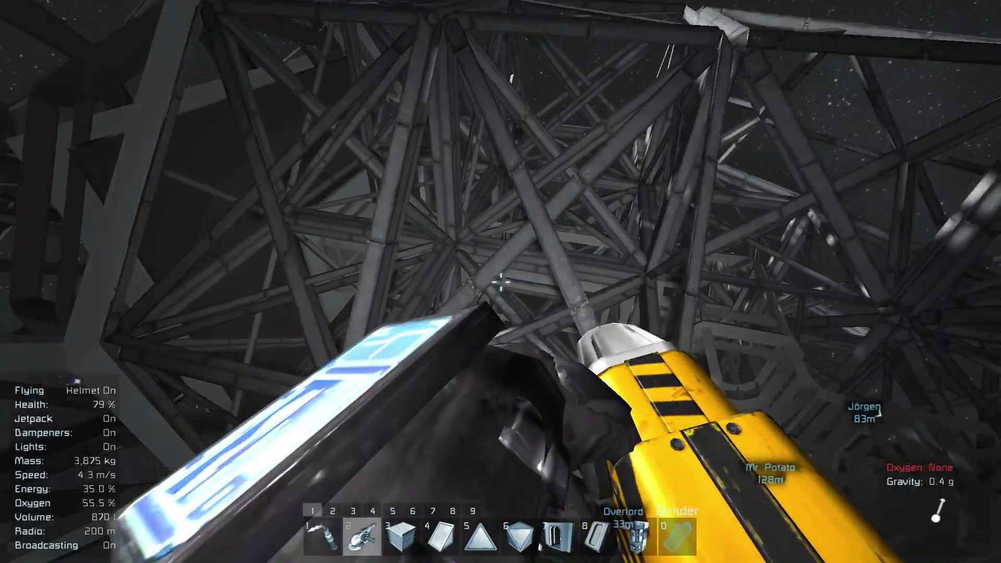
click(501, 281)
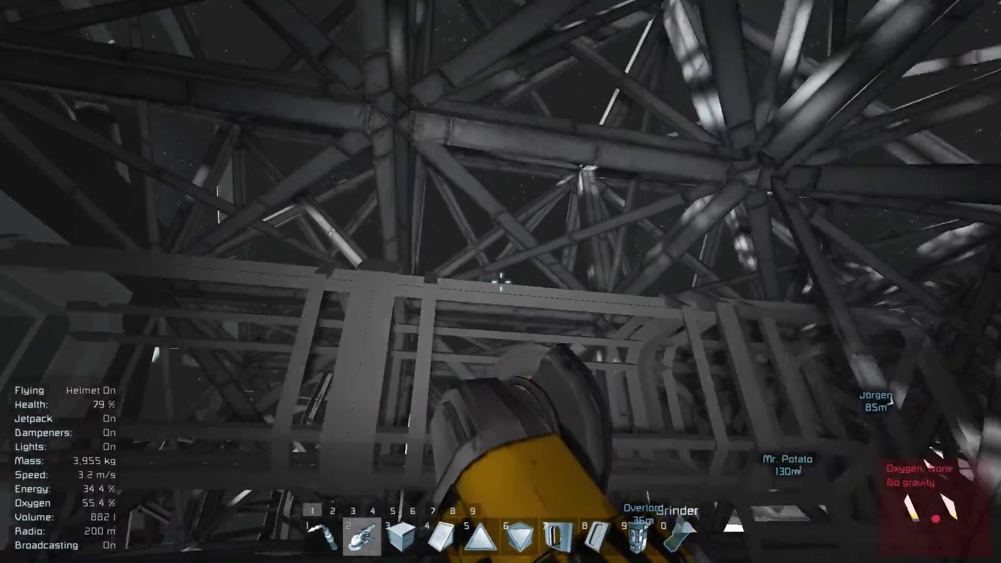
key(0)
drag(501, 282, 501, 282)
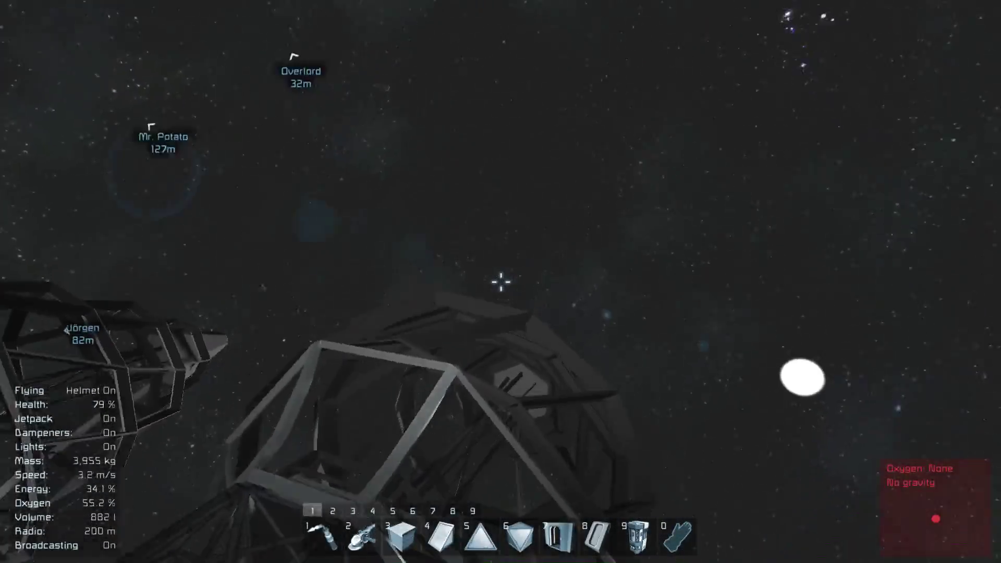
key(k)
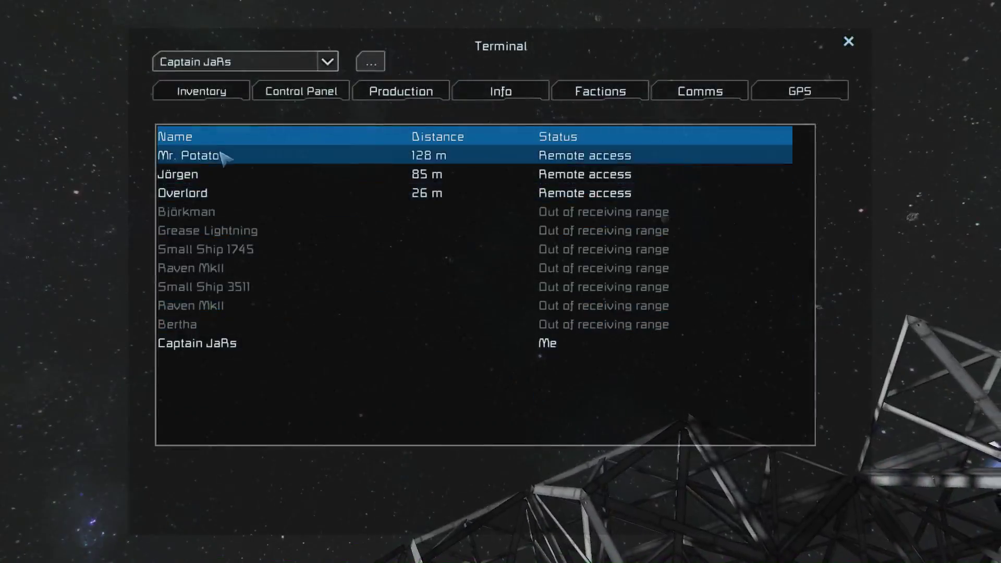
double_click(204, 155)
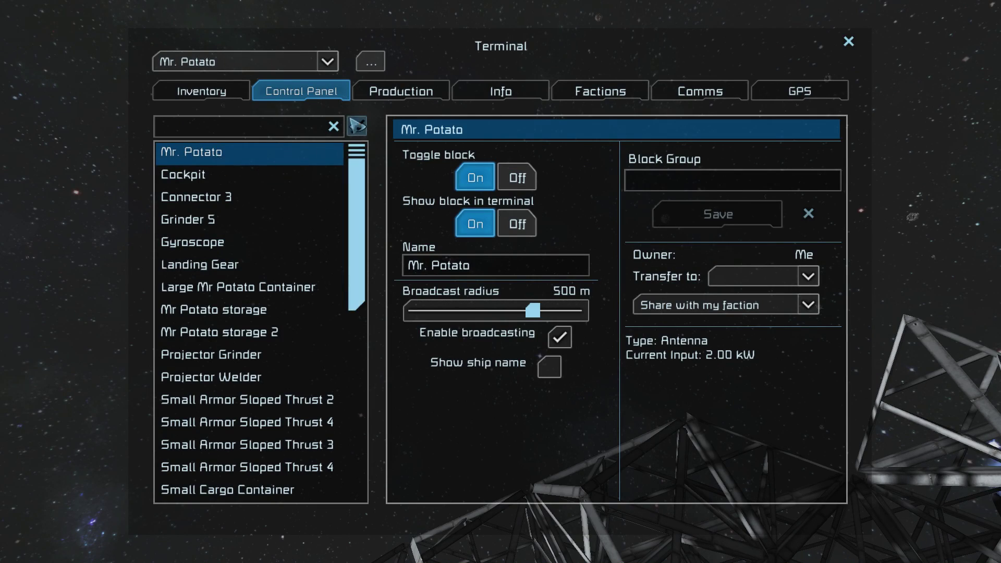
click(400, 91)
click(205, 92)
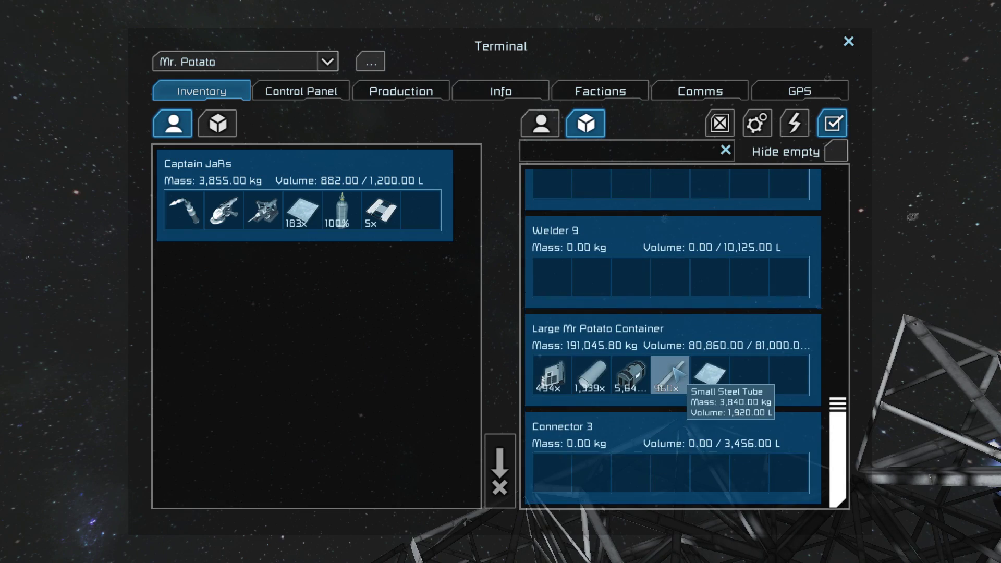
key(Escape)
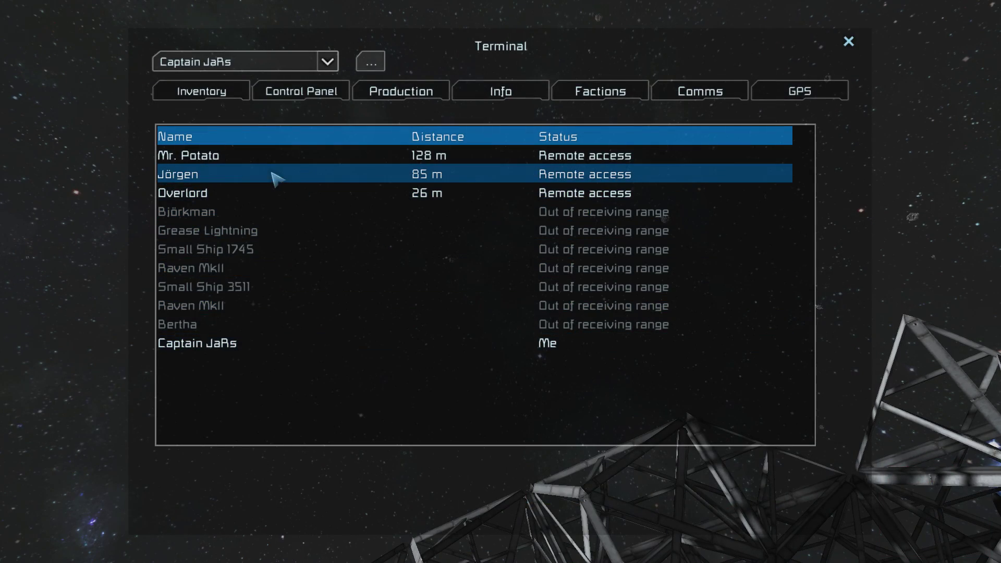
key(Escape)
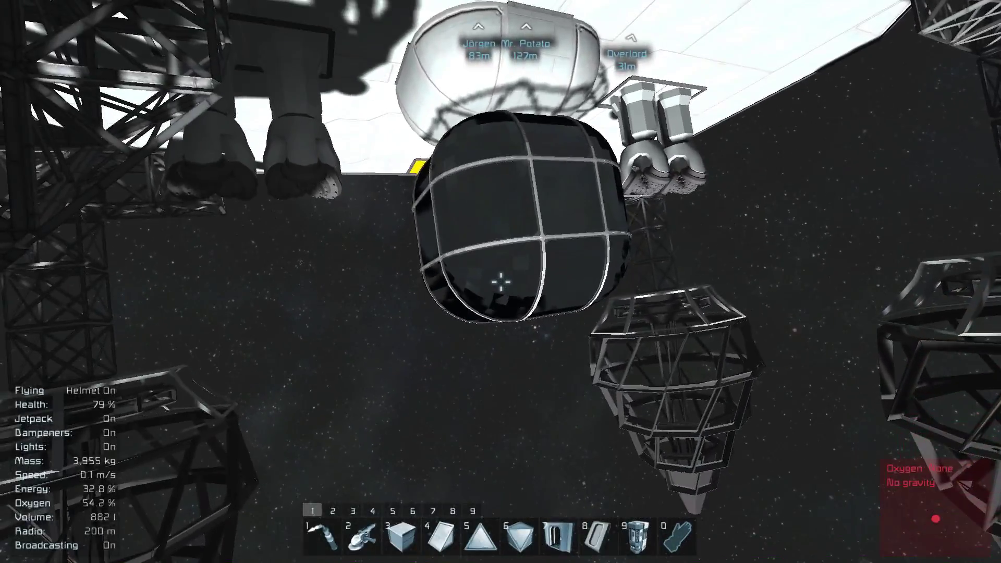
Step: Jetpack to Mr. Potato on the asteroid and take its controls in first-person view
key(w)
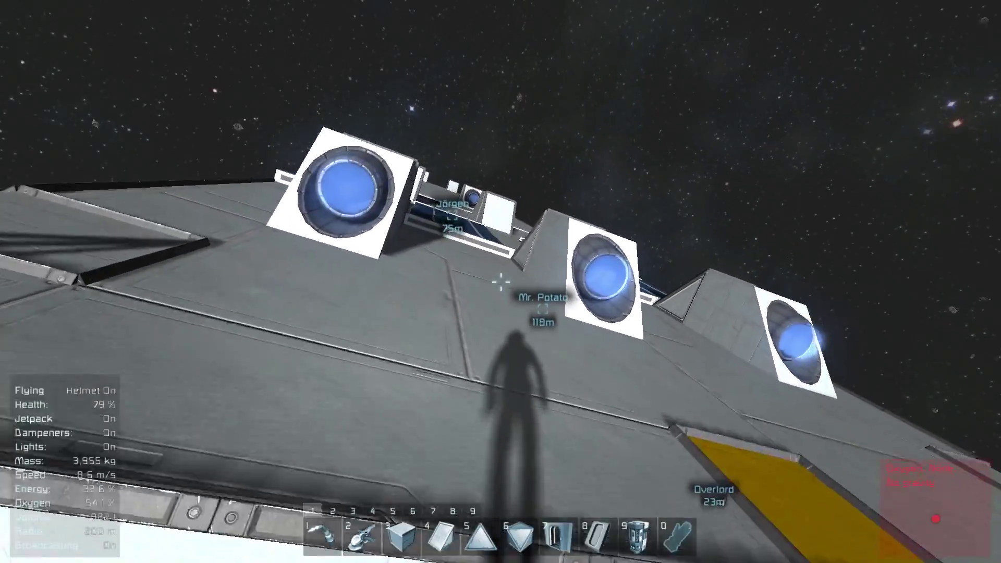
key(w)
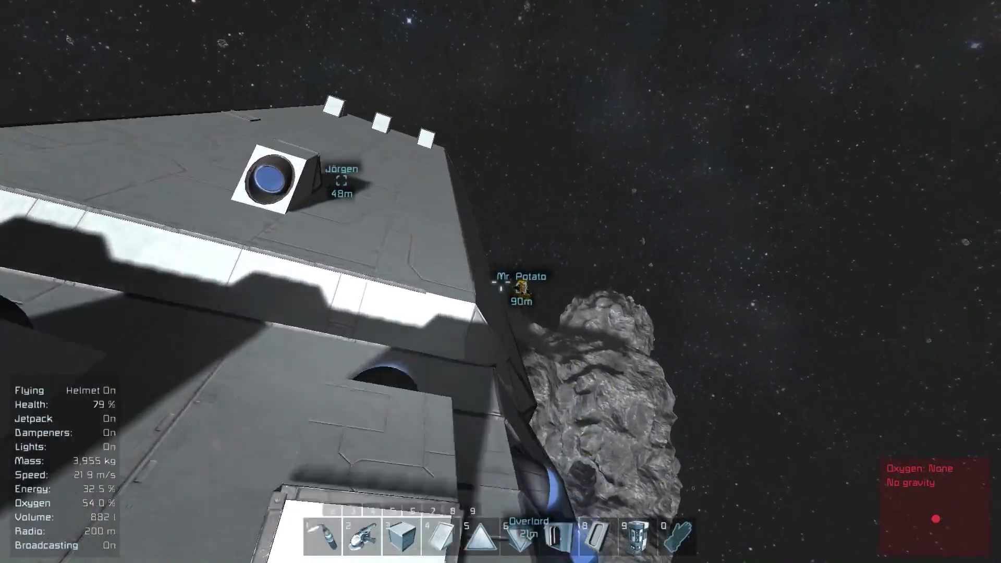
key(w)
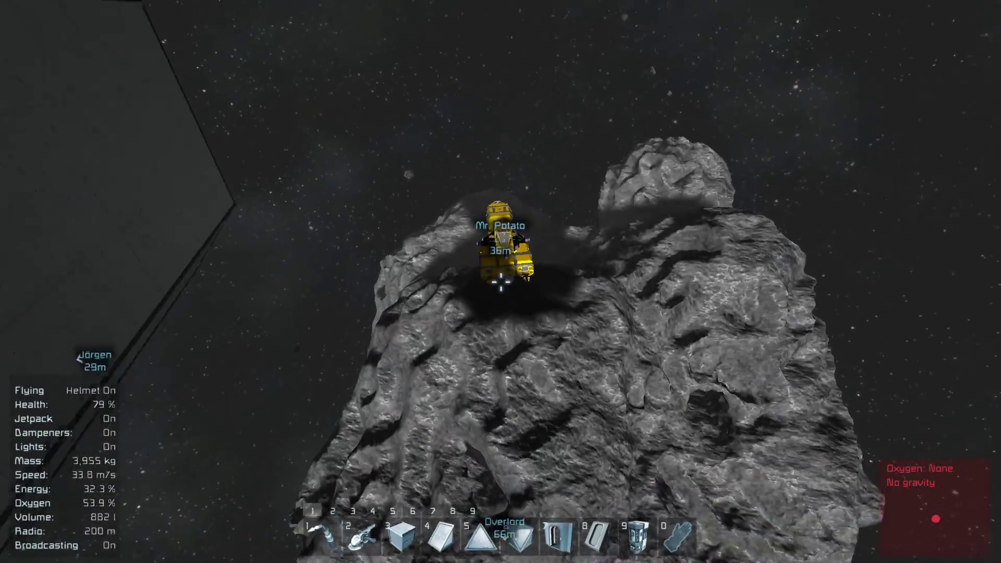
key(w)
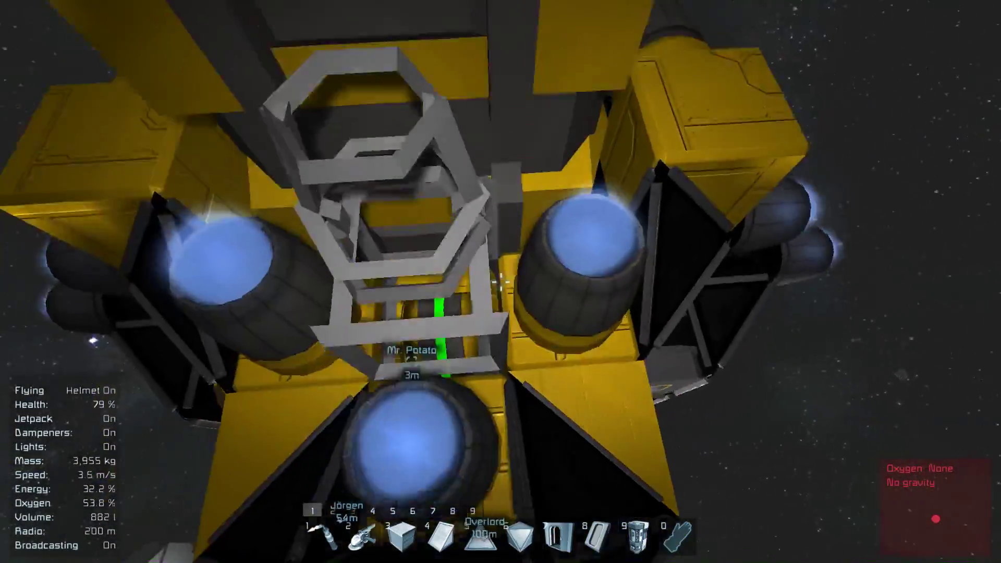
key(w)
key(f)
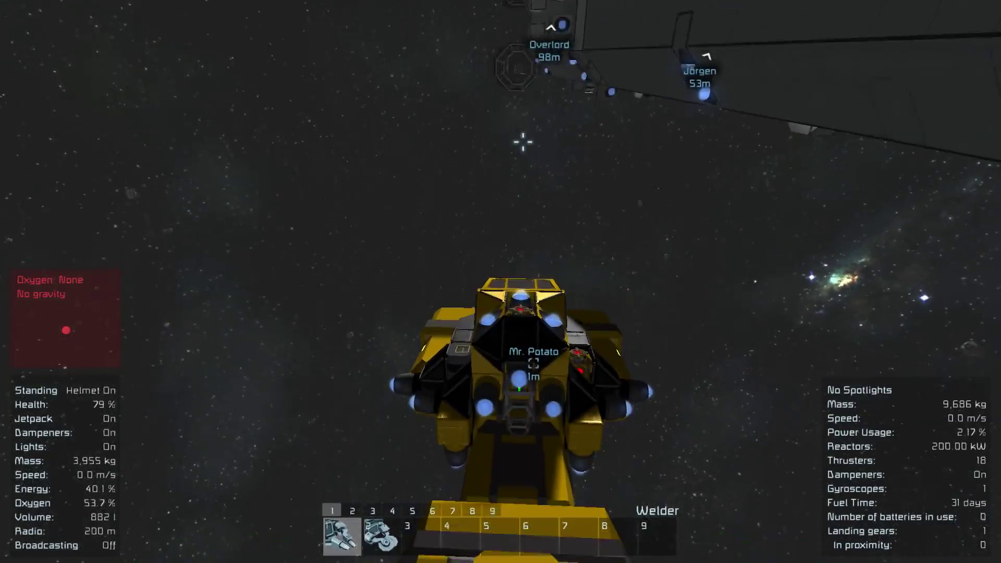
key(v)
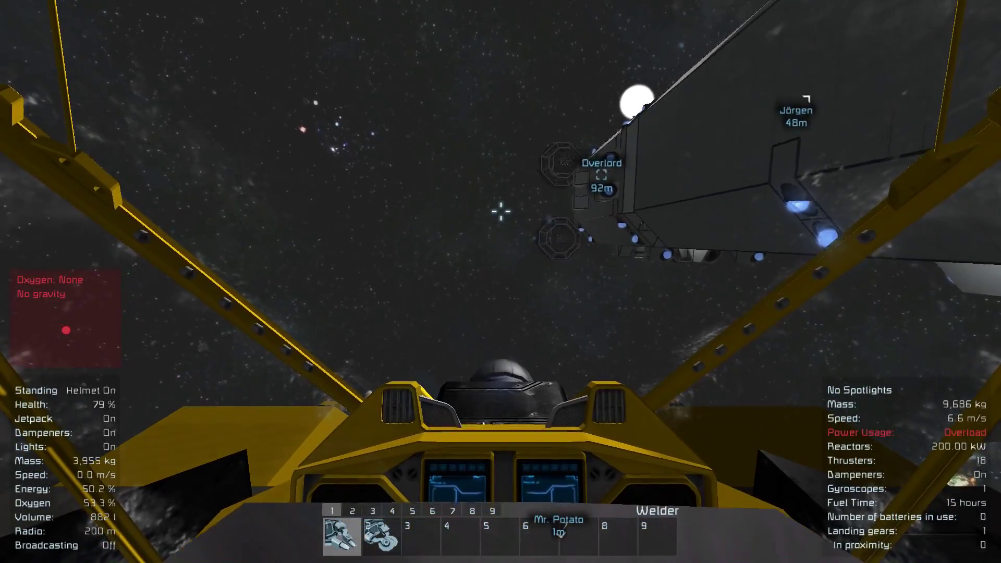
Step: Fly Mr. Potato beneath the lattice frame, park it, and leave the cockpit
key(w)
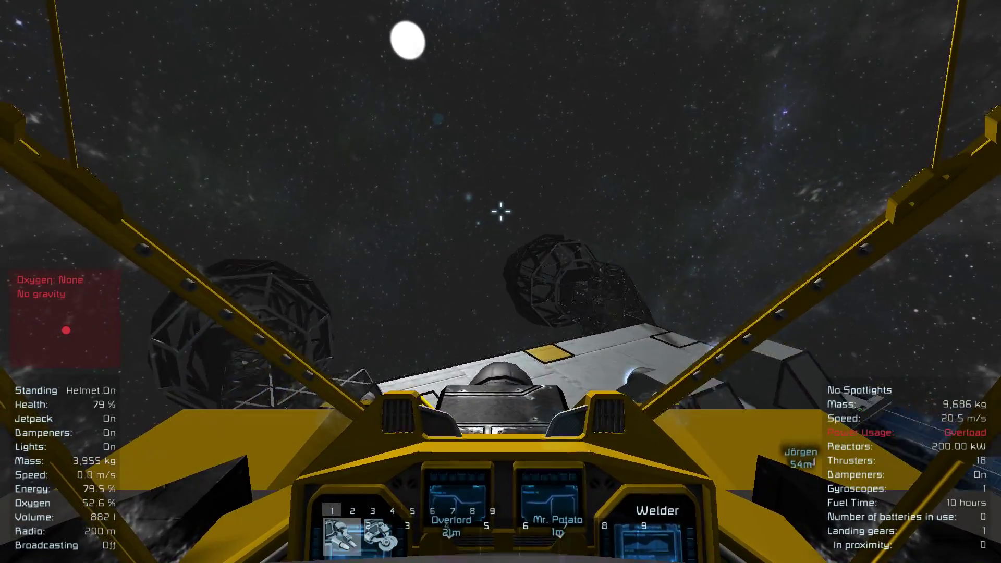
key(q)
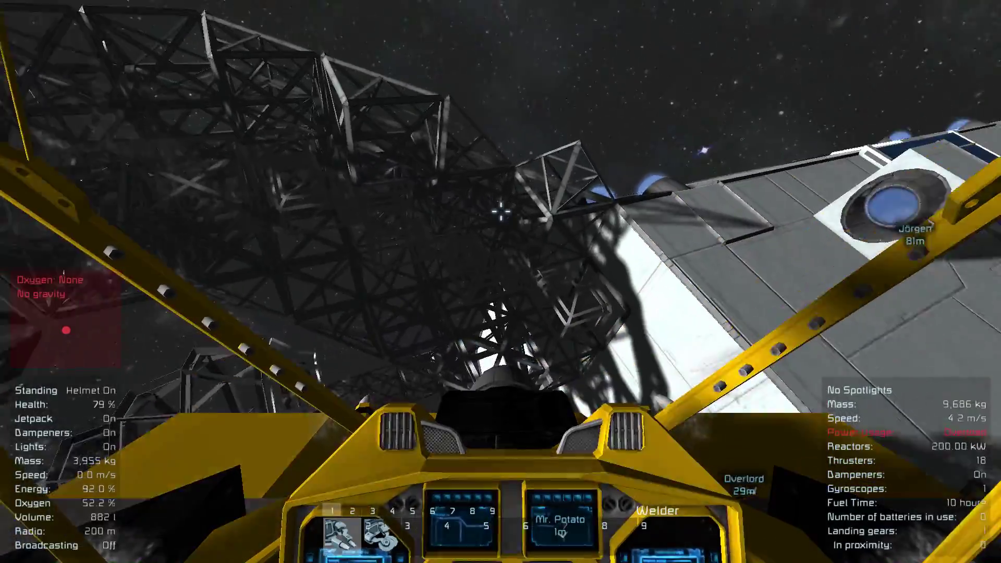
drag(501, 212, 500, 211)
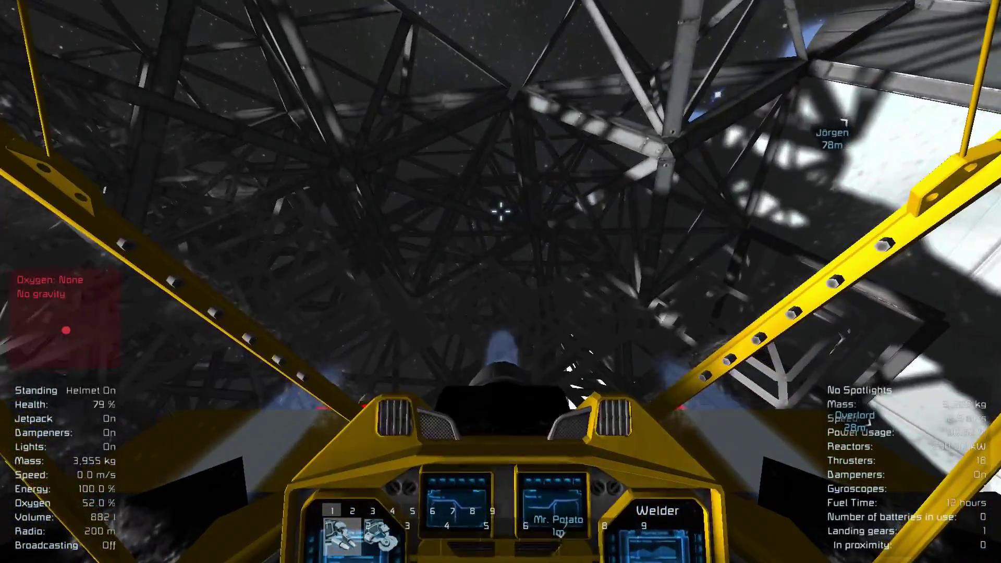
drag(501, 212, 501, 211)
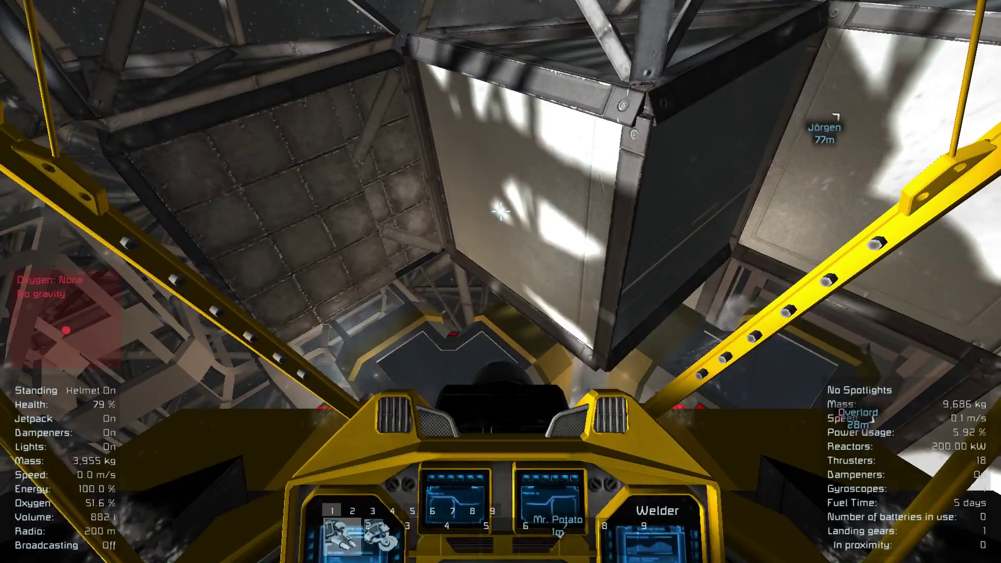
key(s)
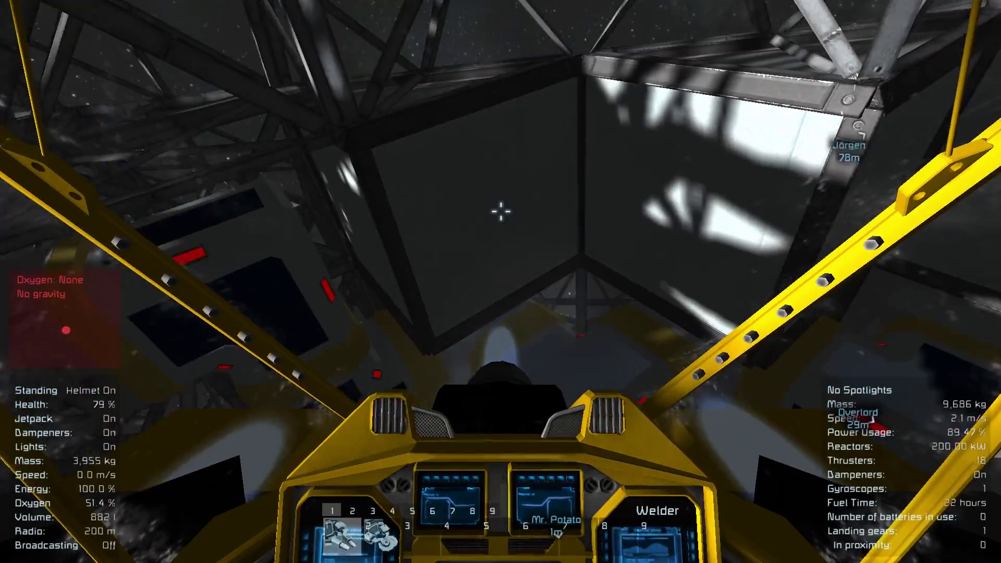
key(s)
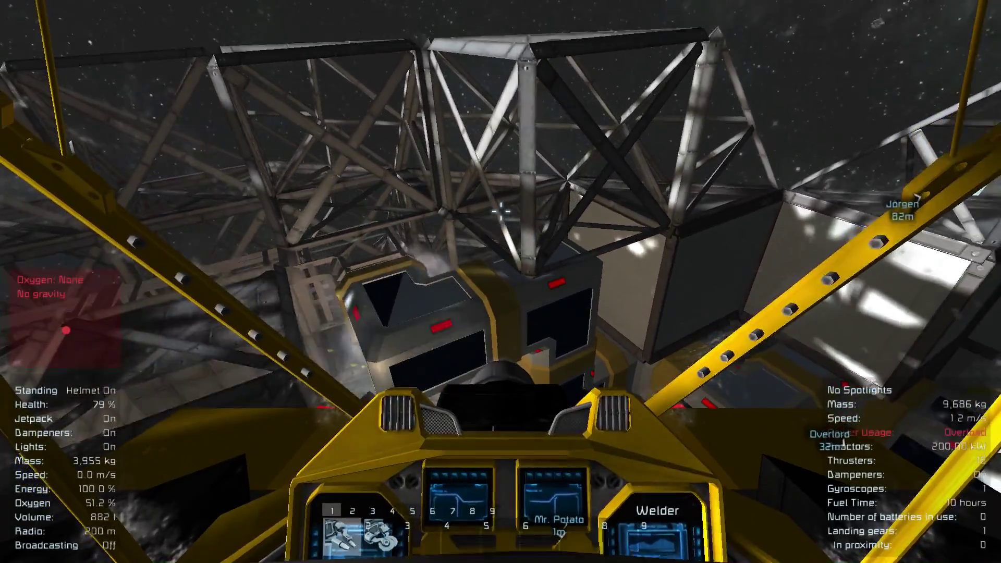
key(s)
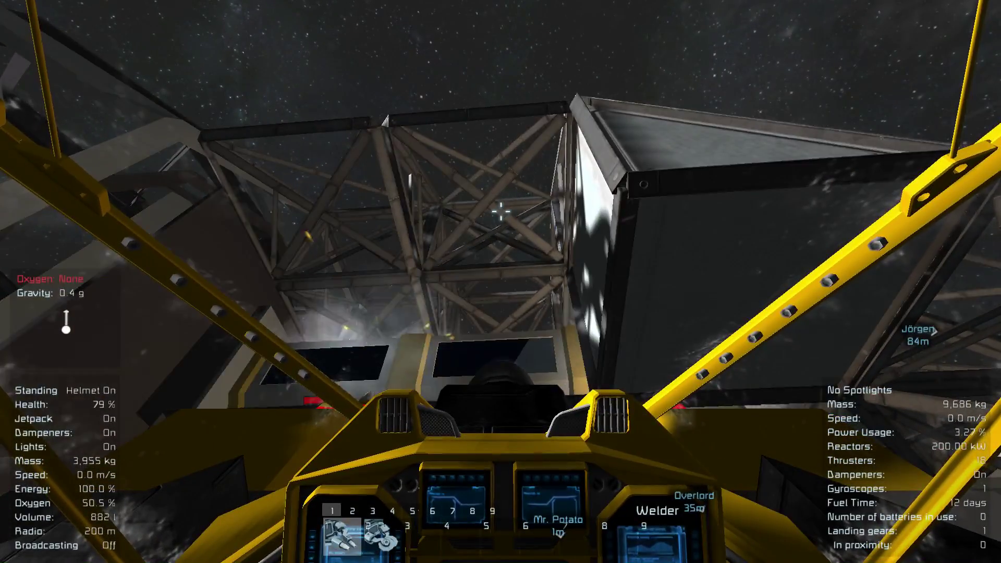
key(w)
key(w)
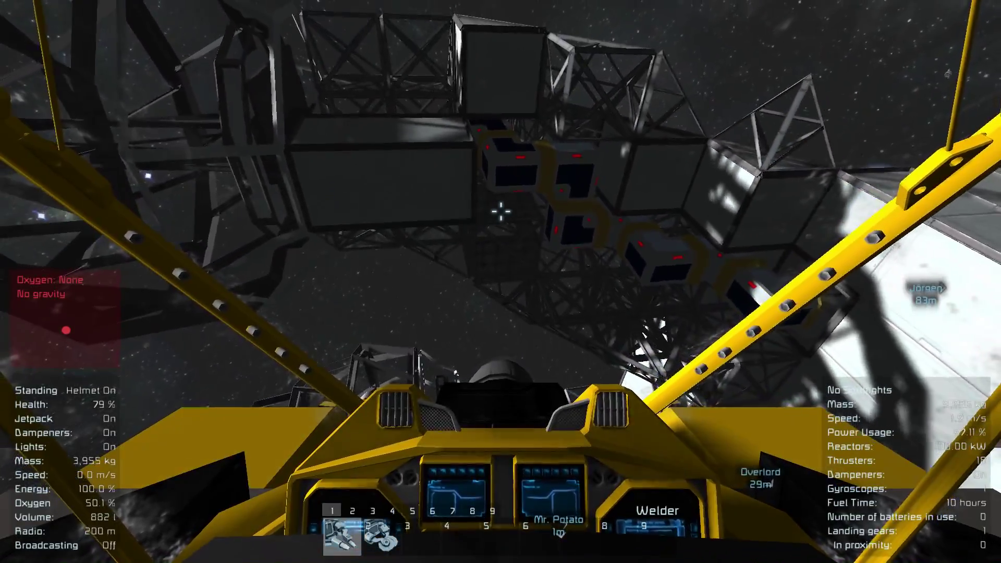
key(f)
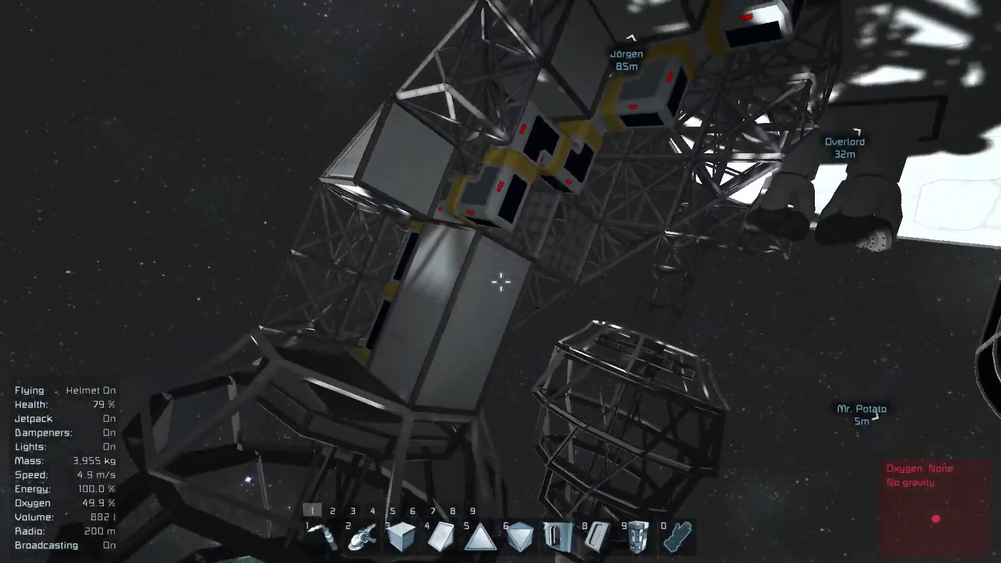
Step: Ready a light armor slope and search the frame underside for a placement spot
key(4)
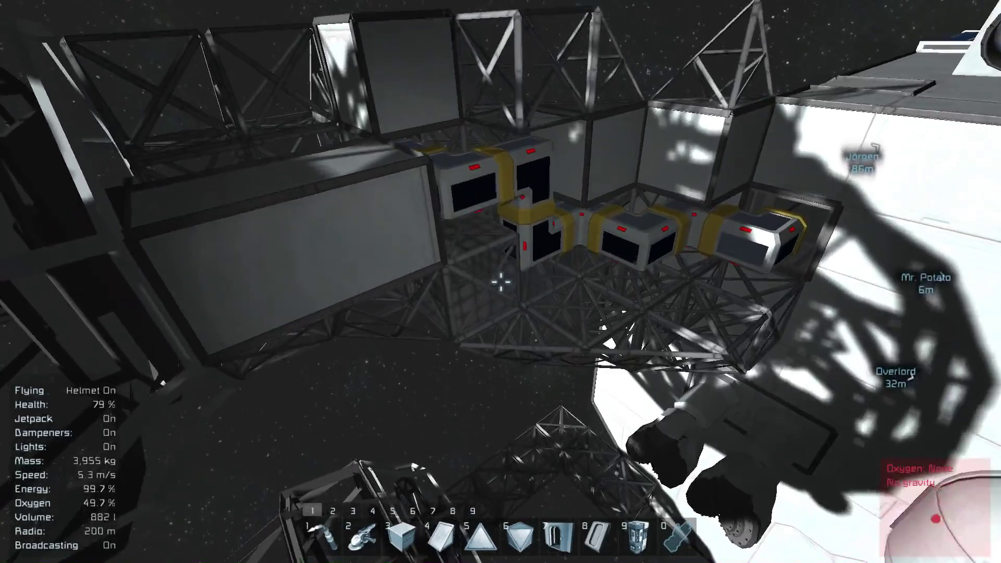
scroll(501, 282, down, 1)
scroll(502, 282, up, 1)
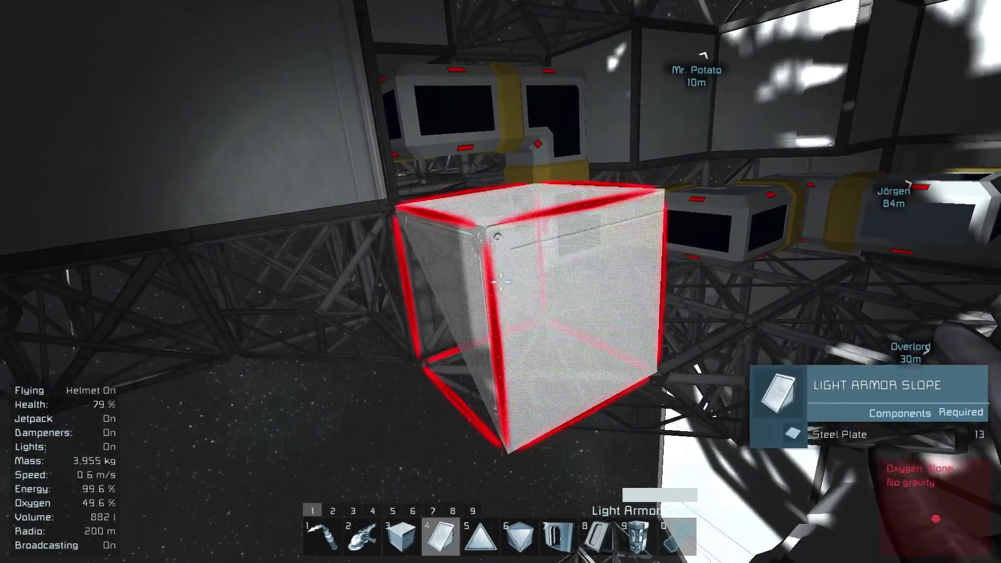
key(w)
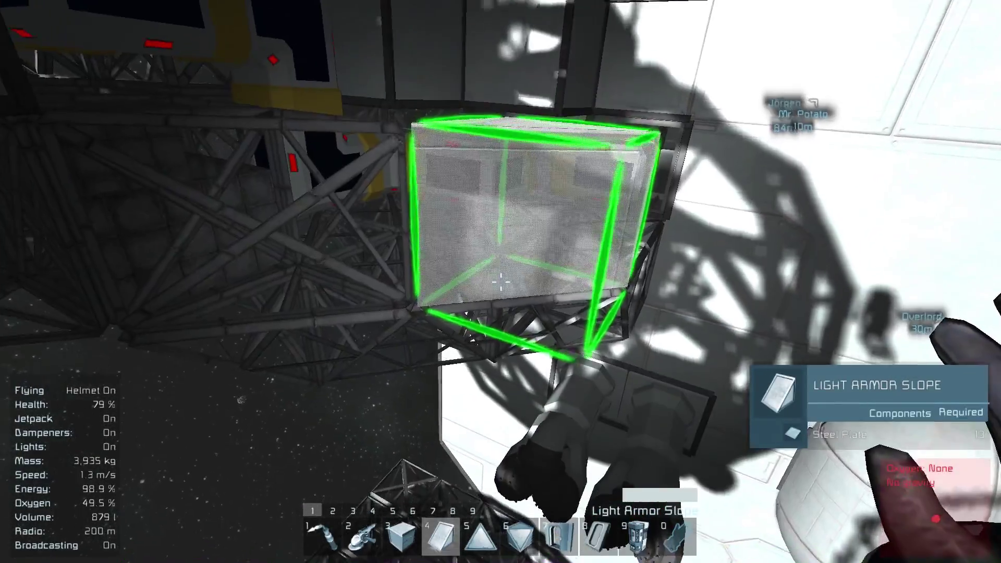
key(w)
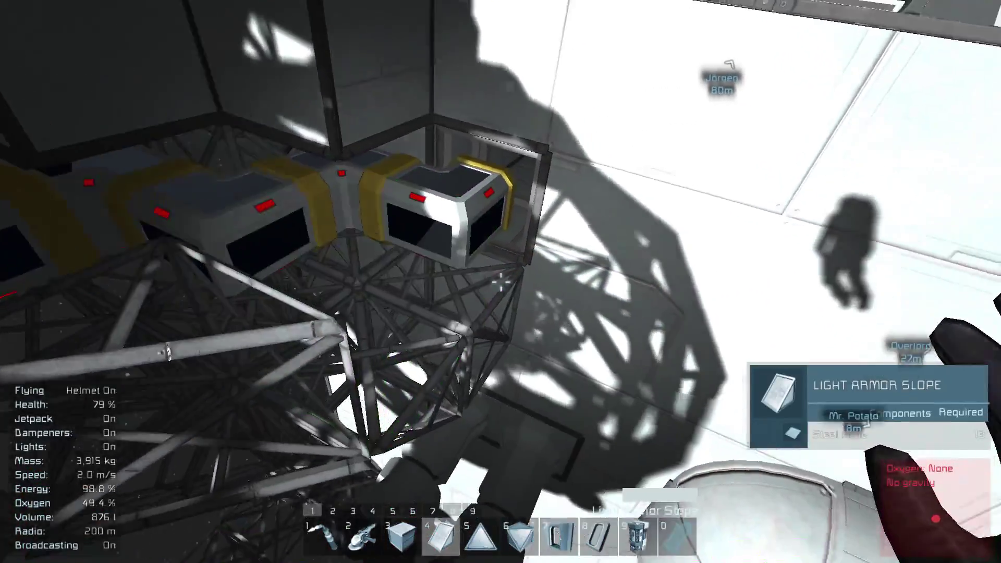
key(w)
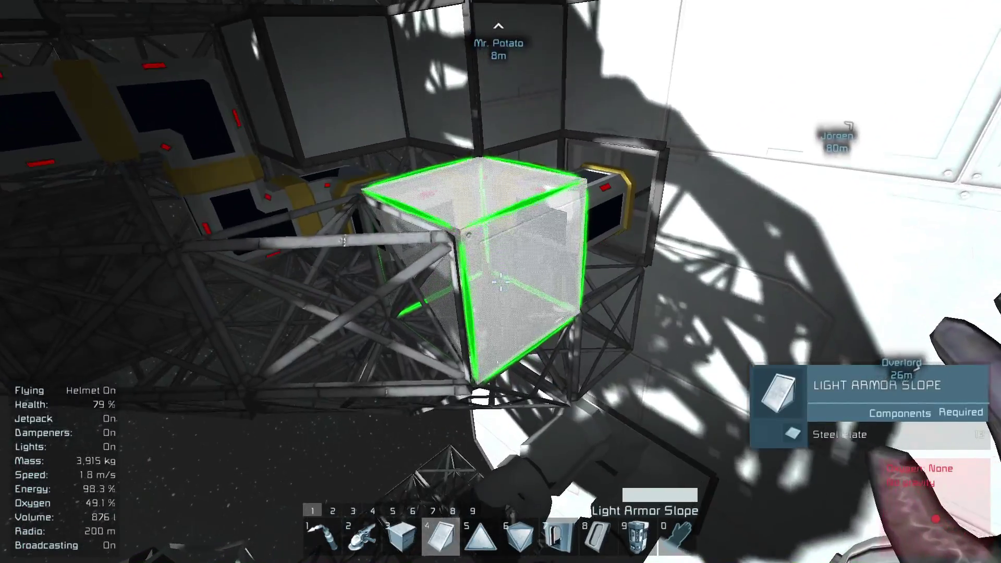
Step: Try full block, corner and slope previews at the truss corner by the wall
key(3)
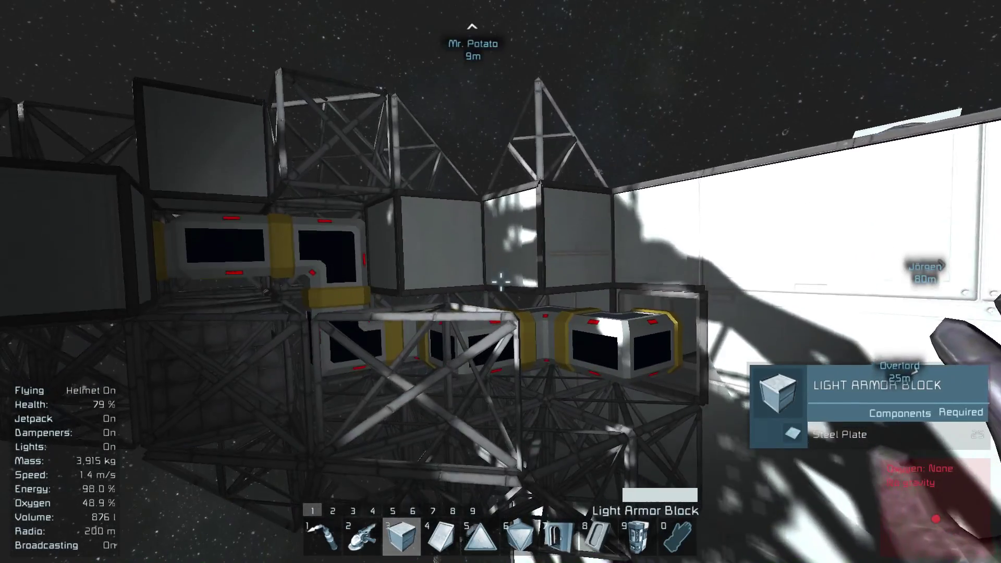
key(6)
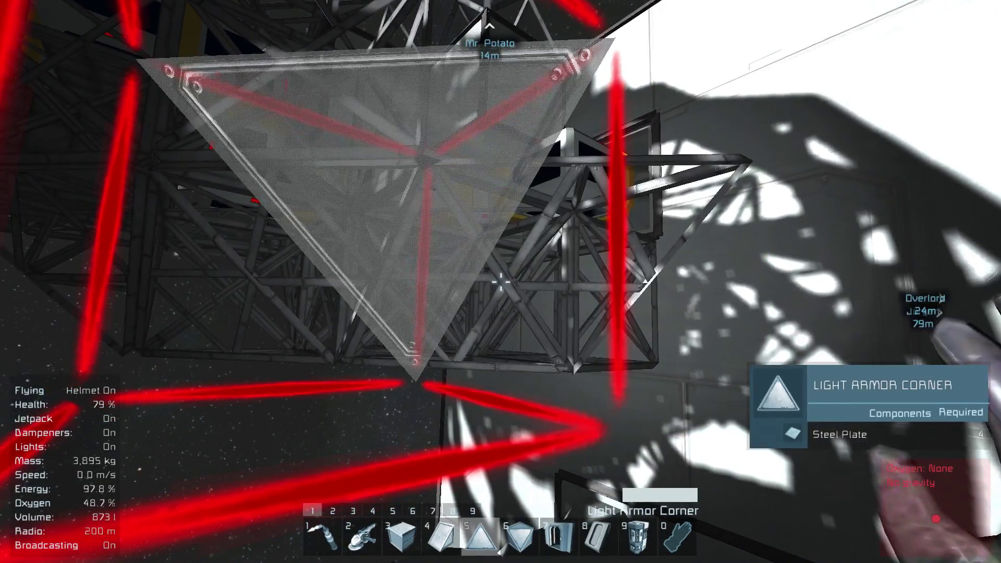
key(0)
key(4)
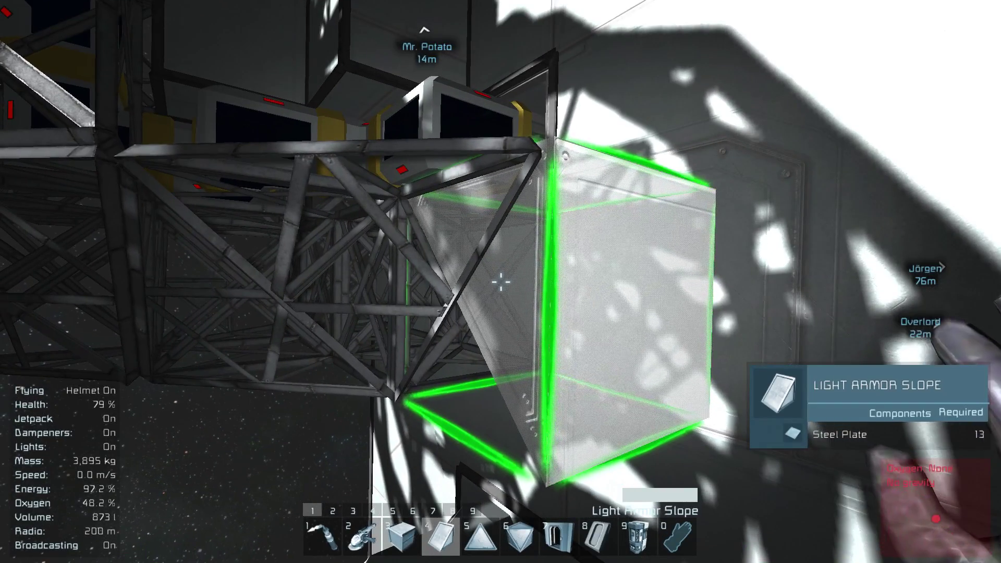
key(0)
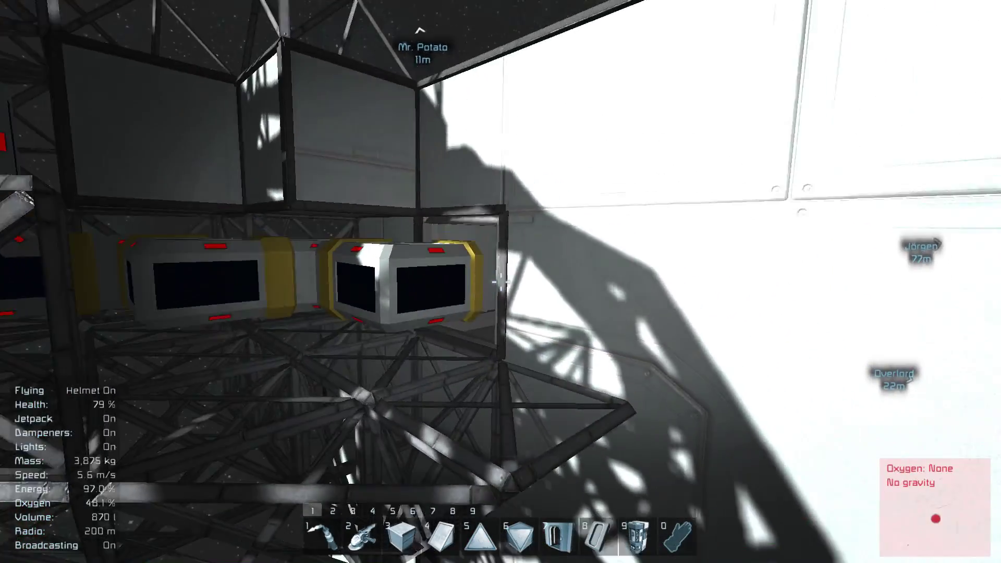
key(3)
key(4)
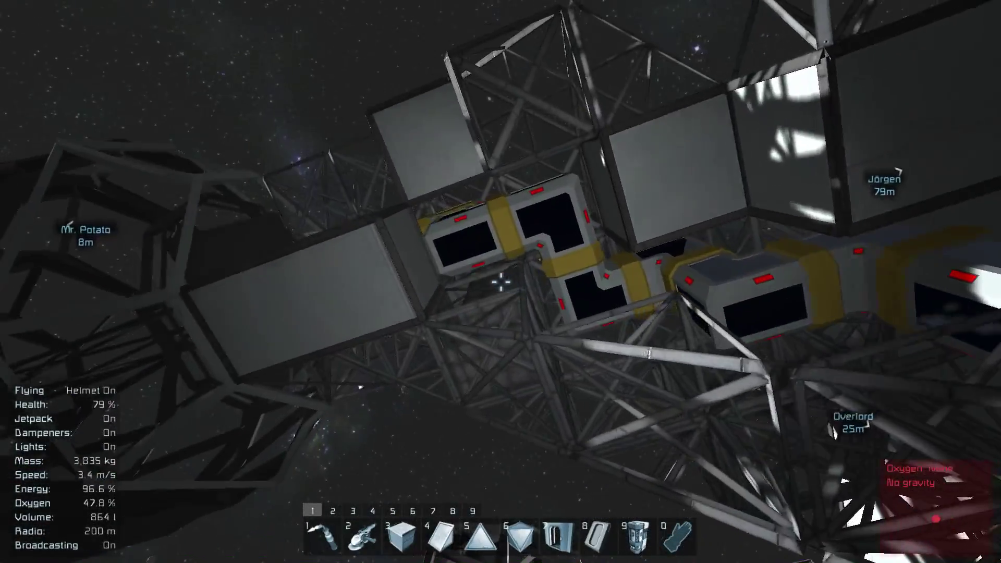
Step: Try armor corner and slope previews, then take out the welder
key(5)
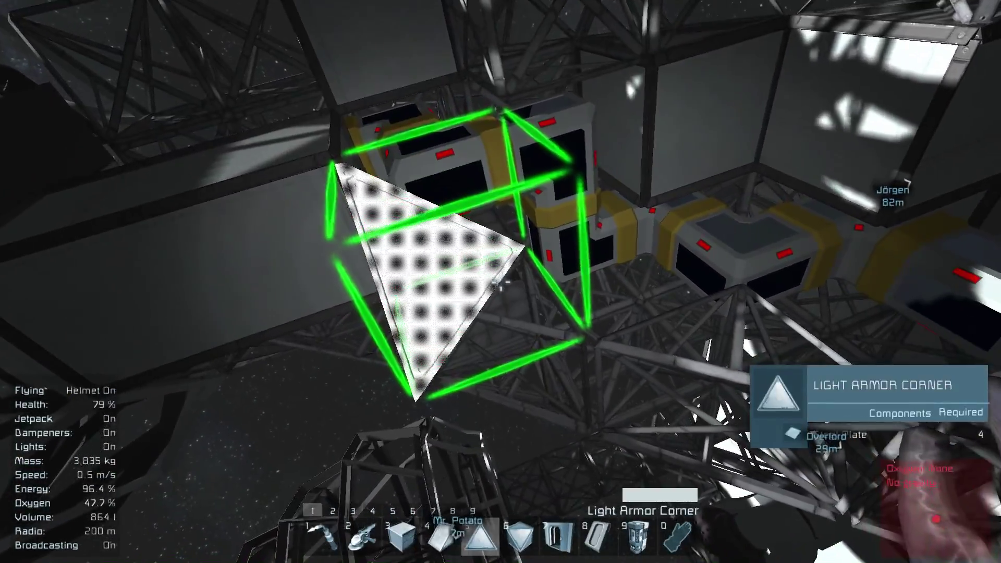
key(4)
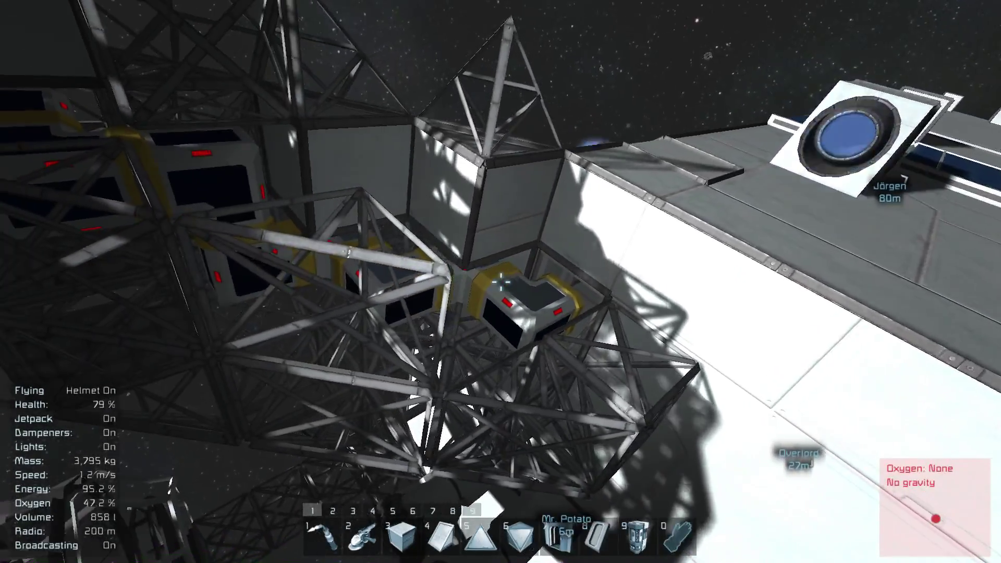
key(5)
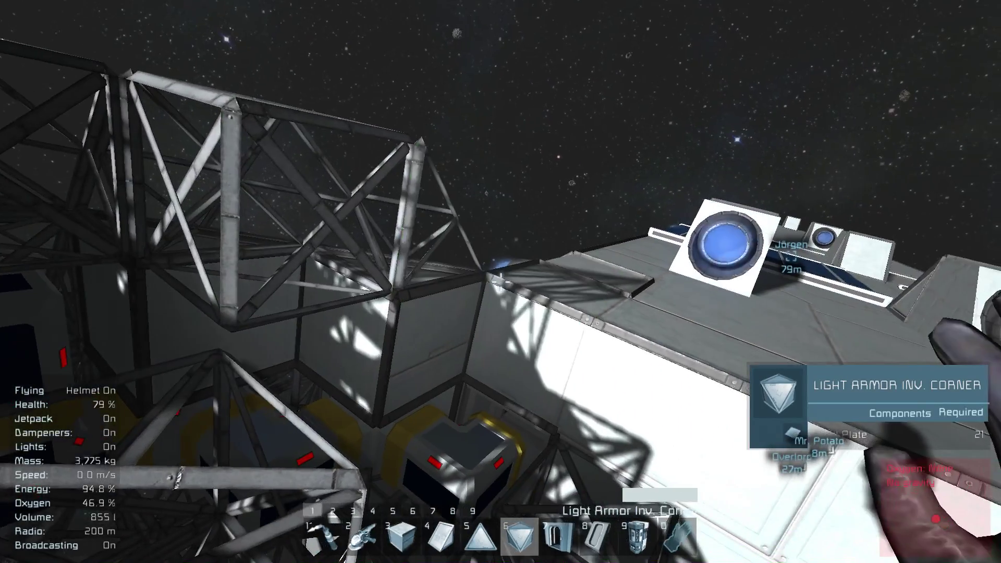
key(0)
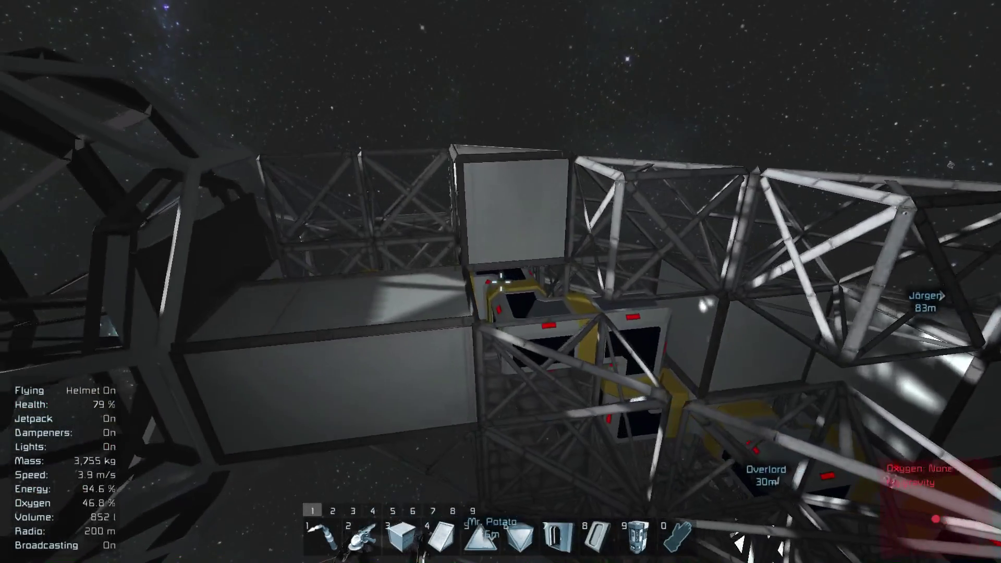
key(1)
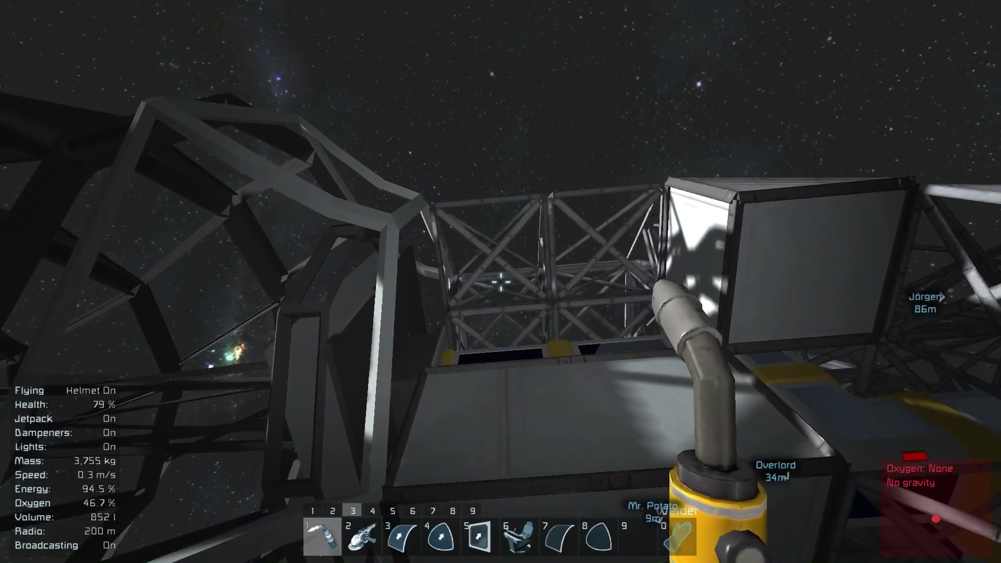
Step: Place an armor slope on the frame edge and an inverted armor corner beside it
key(3)
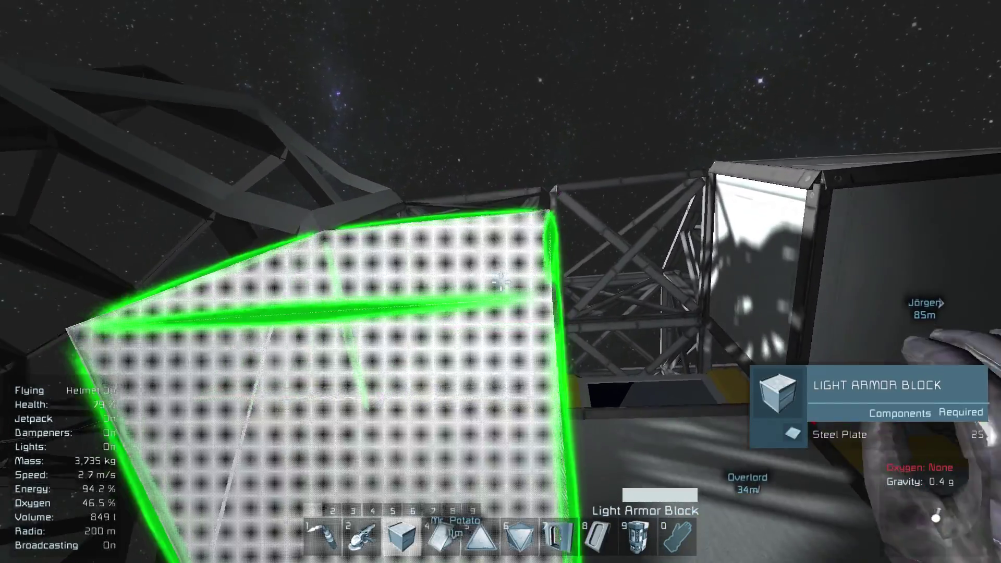
key(0)
key(4)
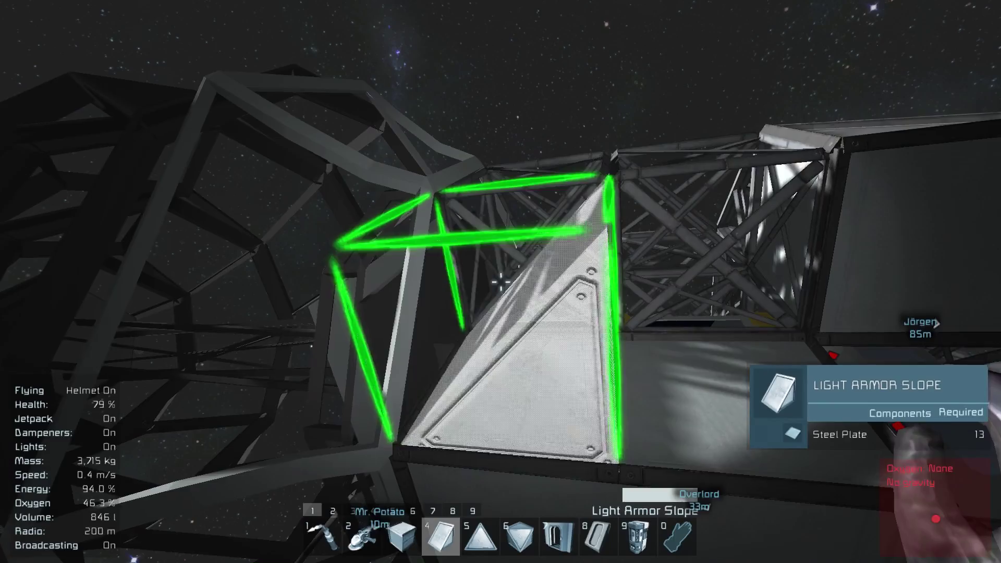
click(500, 283)
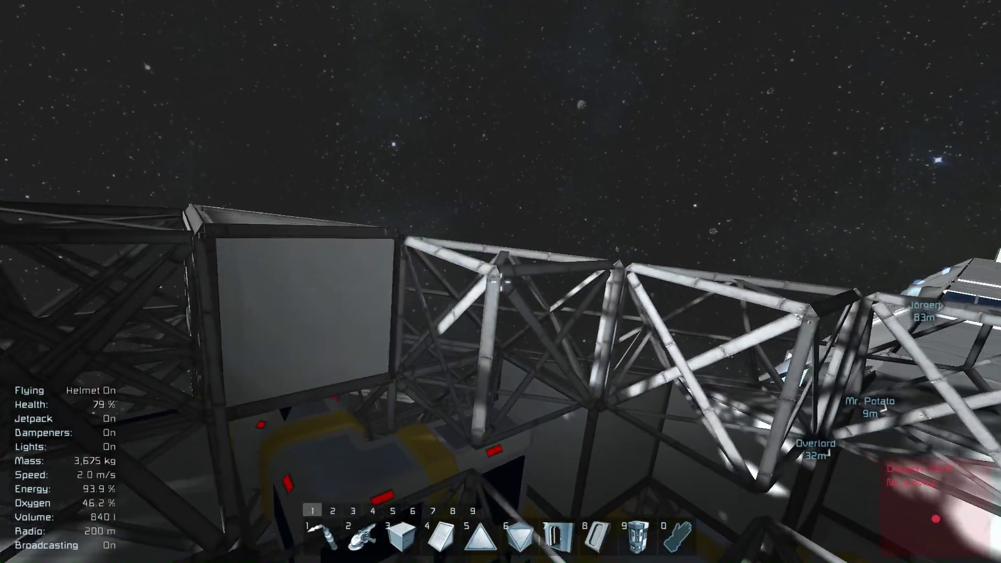
key(5)
key(6)
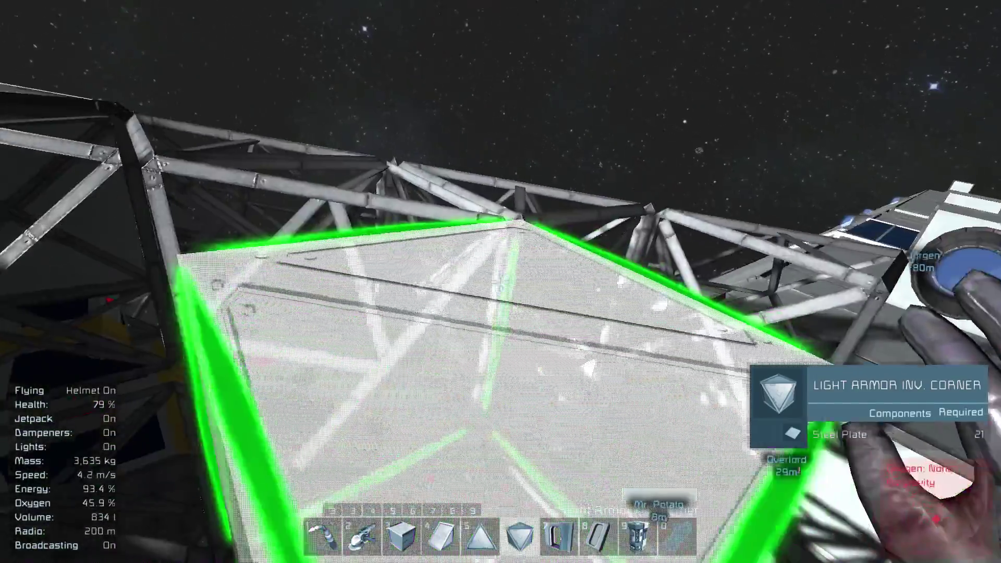
click(501, 282)
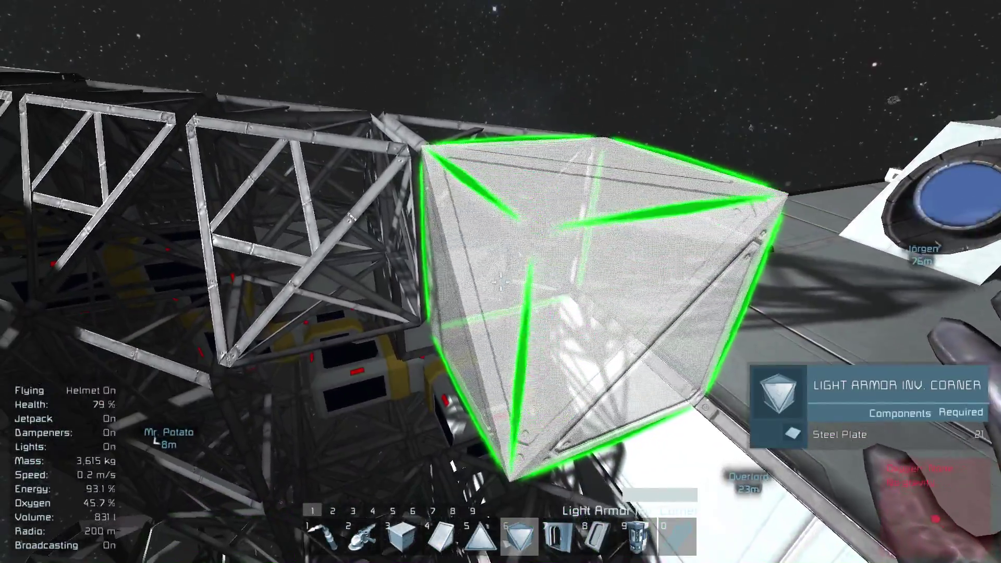
Step: Try more armor corner, slope and full block previews beneath the truss
key(5)
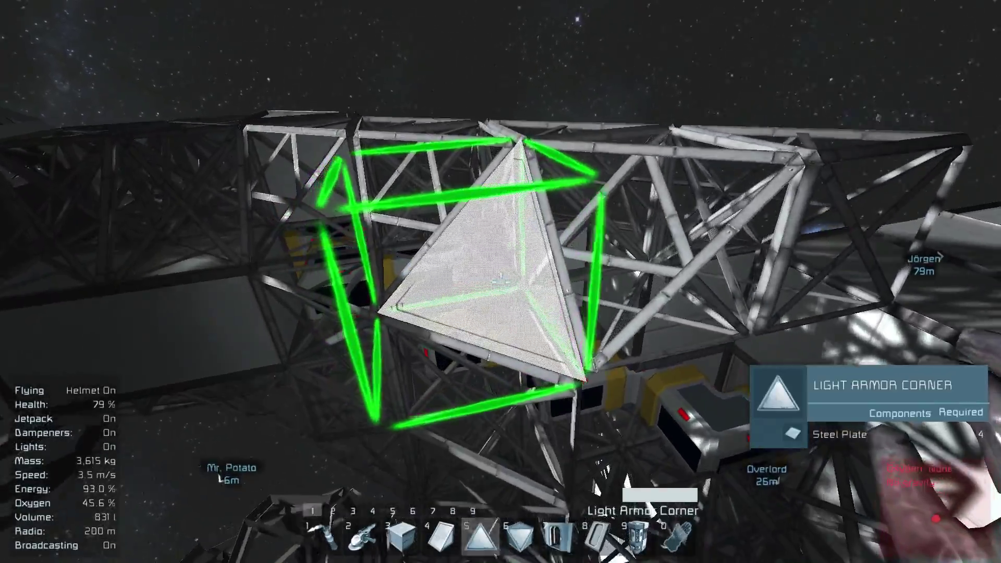
key(0)
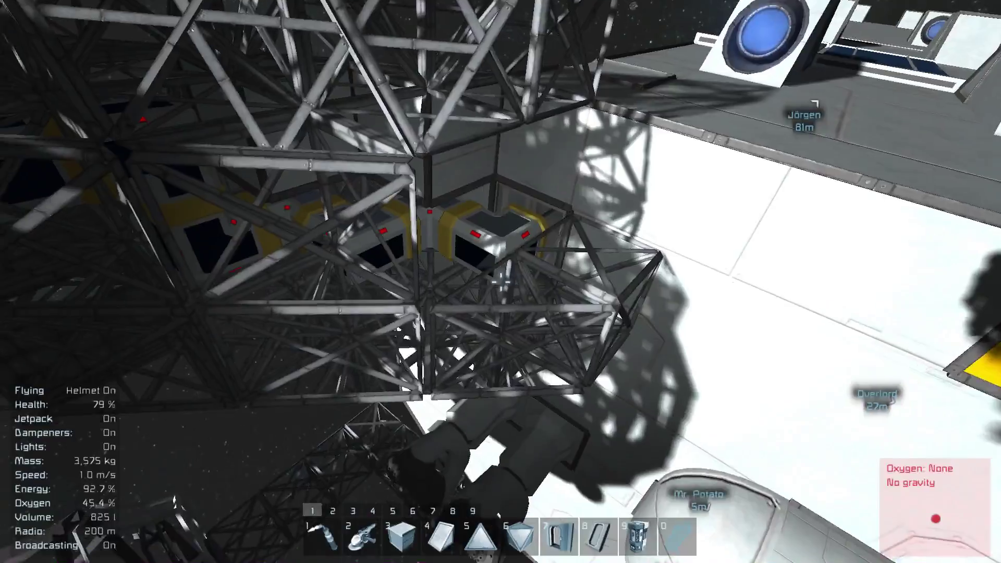
key(4)
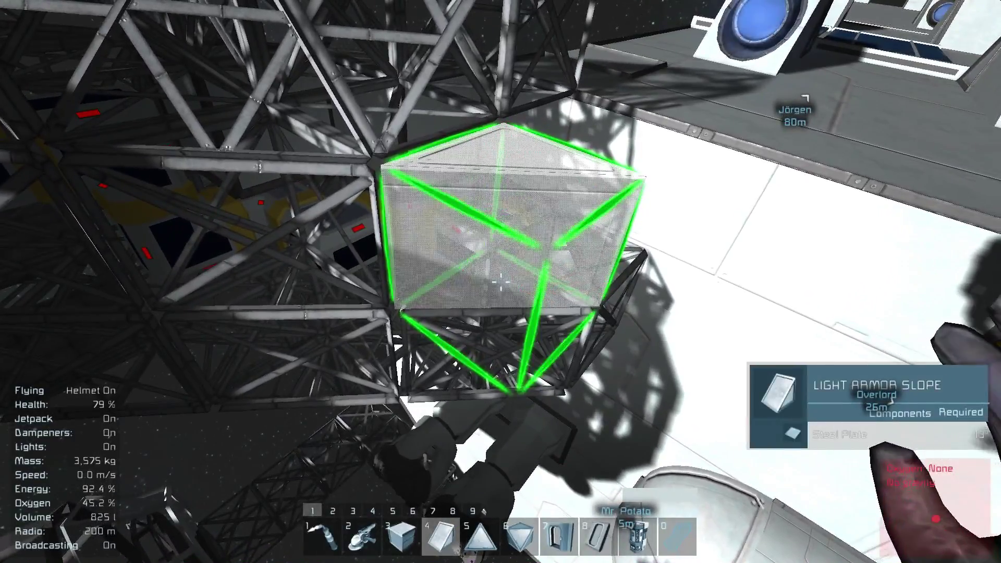
key(3)
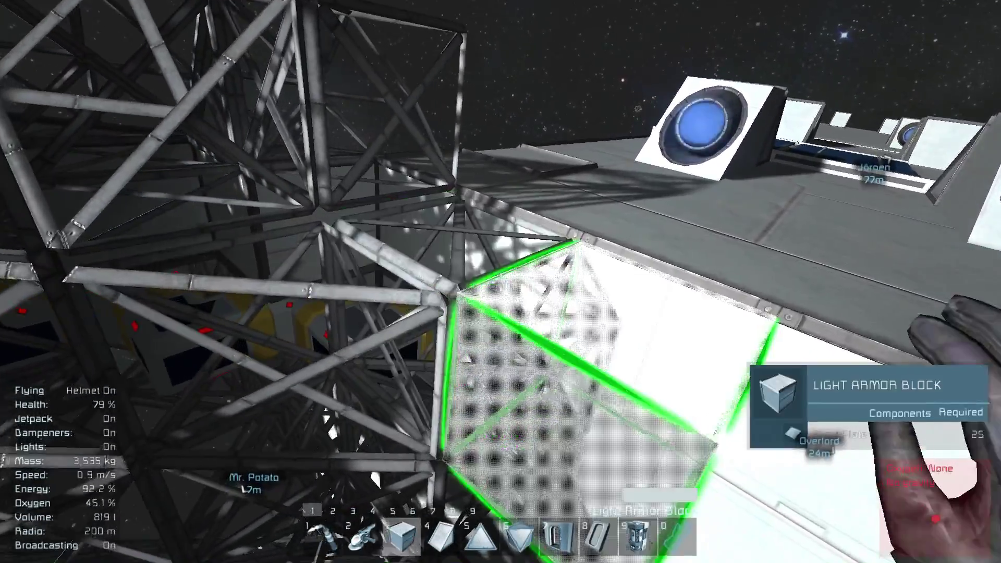
key(0)
key(5)
key(0)
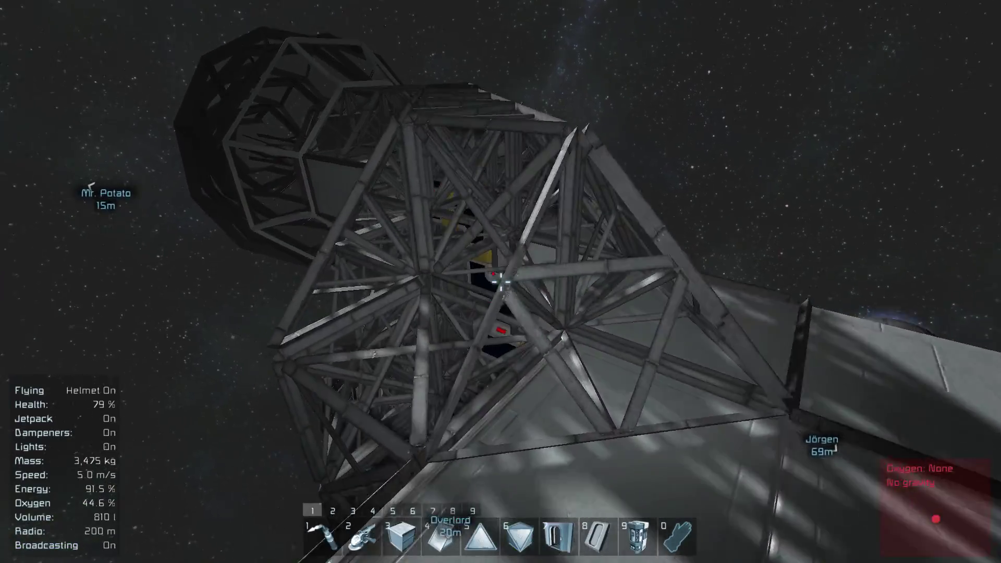
key(3)
key(4)
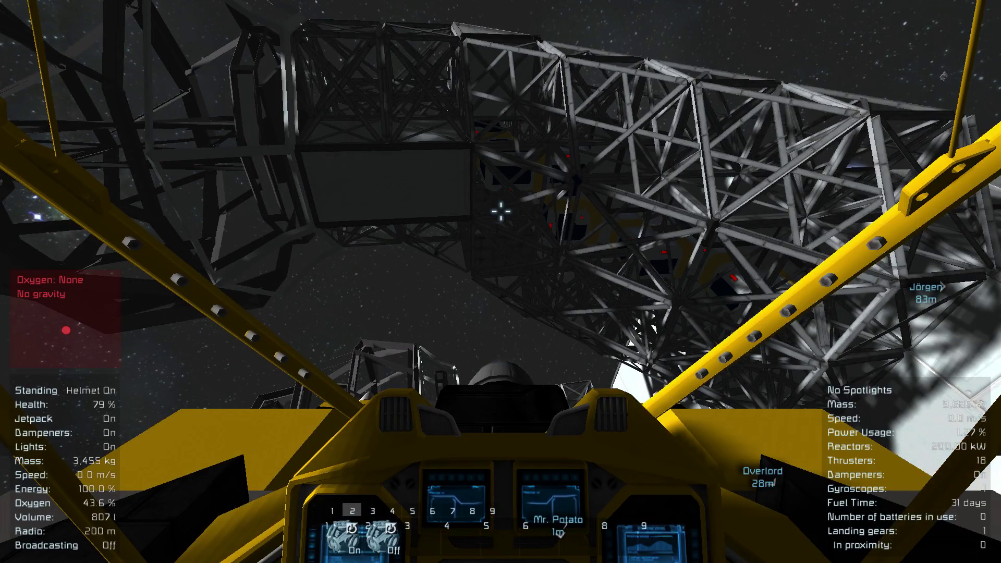
Step: Switch to an outside view around Mr. Potato
key(v)
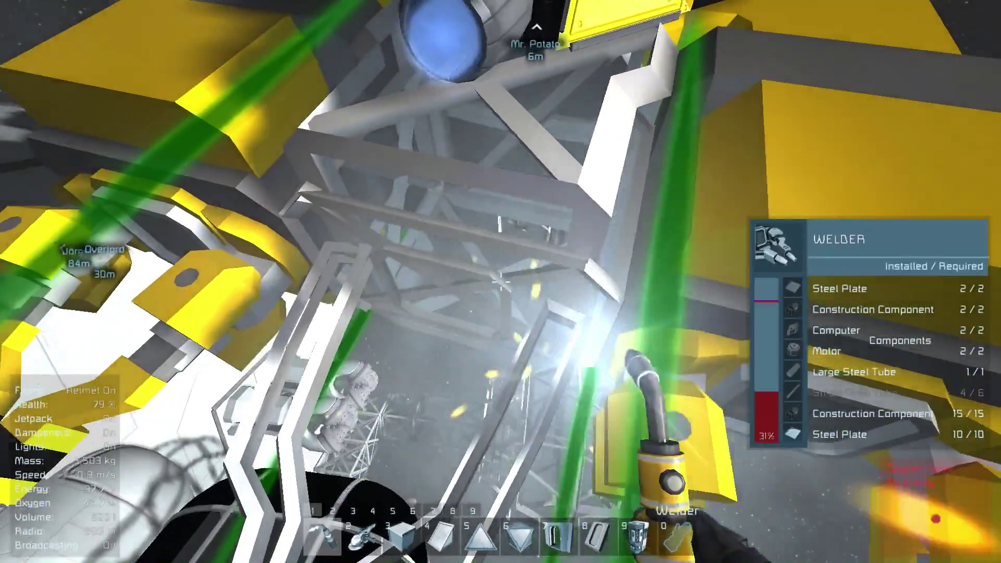
Step: Move steel plates and motors into the container and take small steel tubes
drag(501, 282, 501, 283)
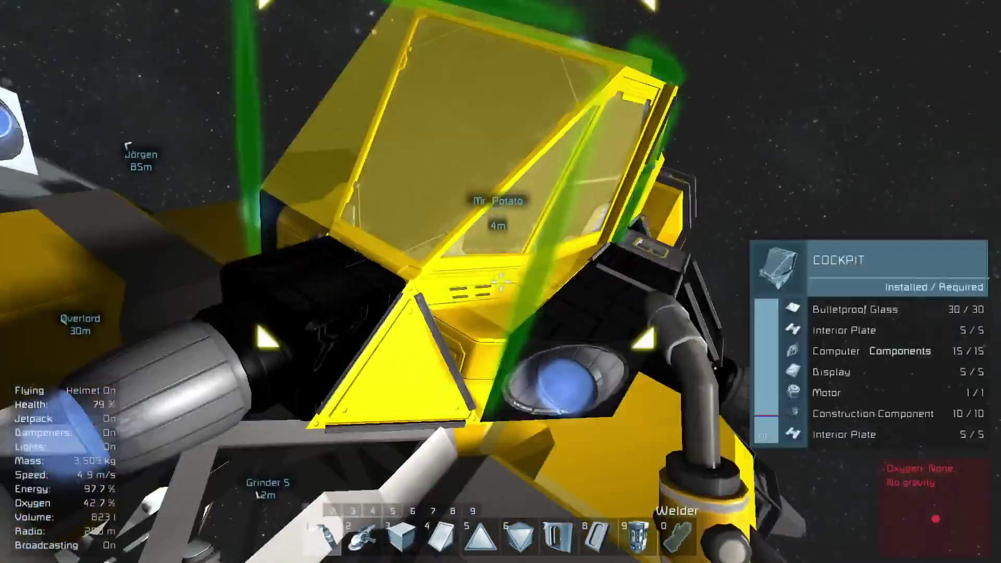
key(k)
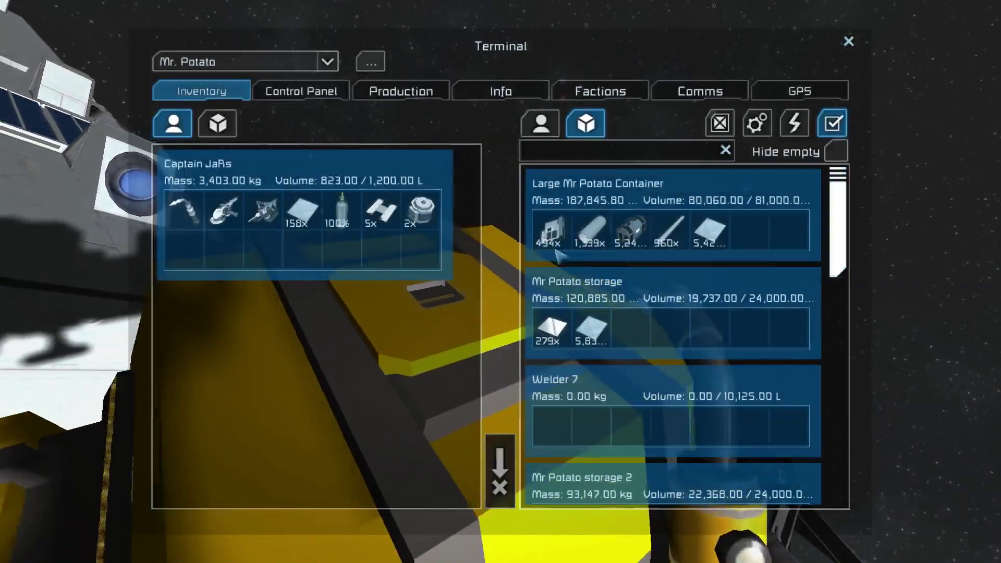
click(595, 151)
text(small)
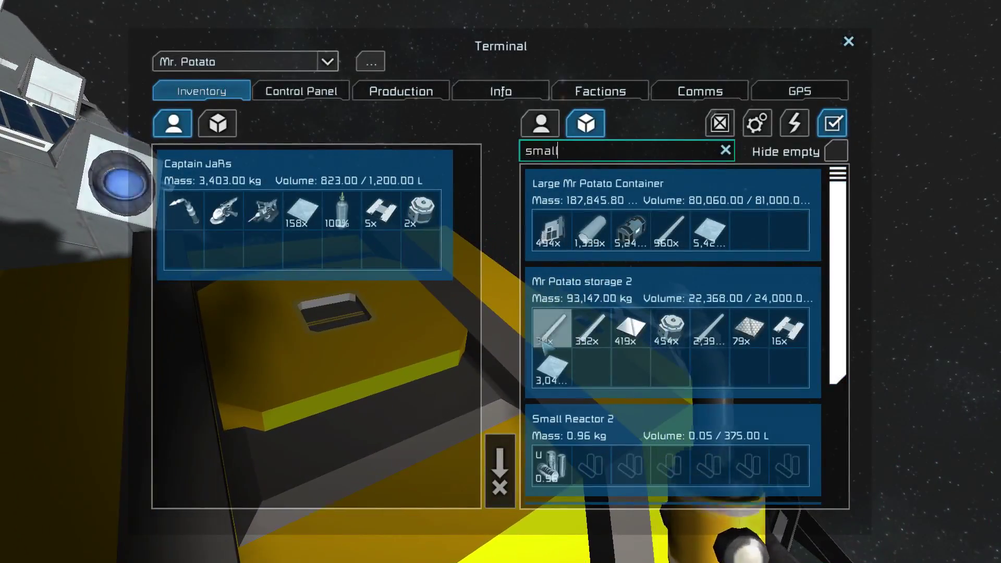
double_click(331, 223)
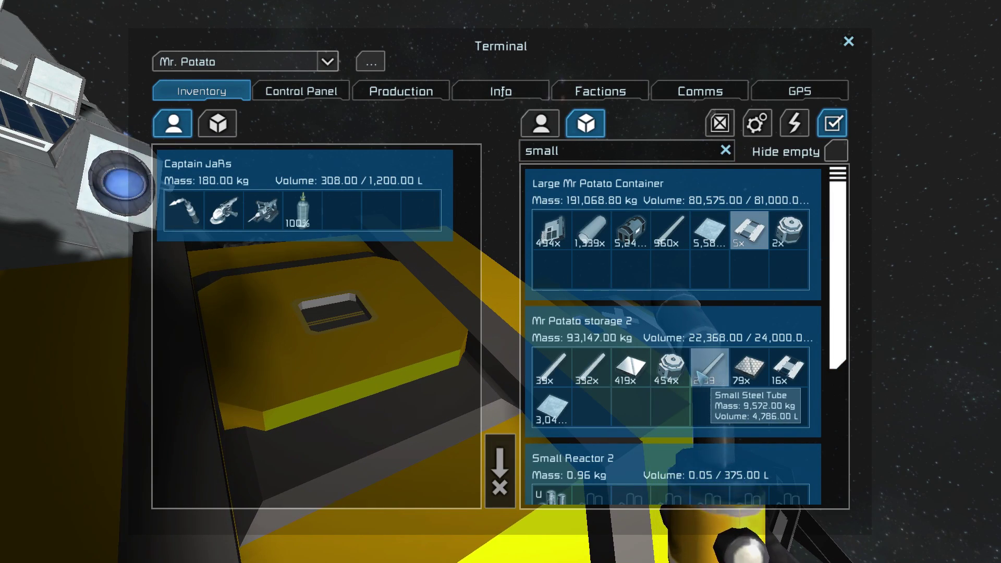
drag(356, 227, 348, 214)
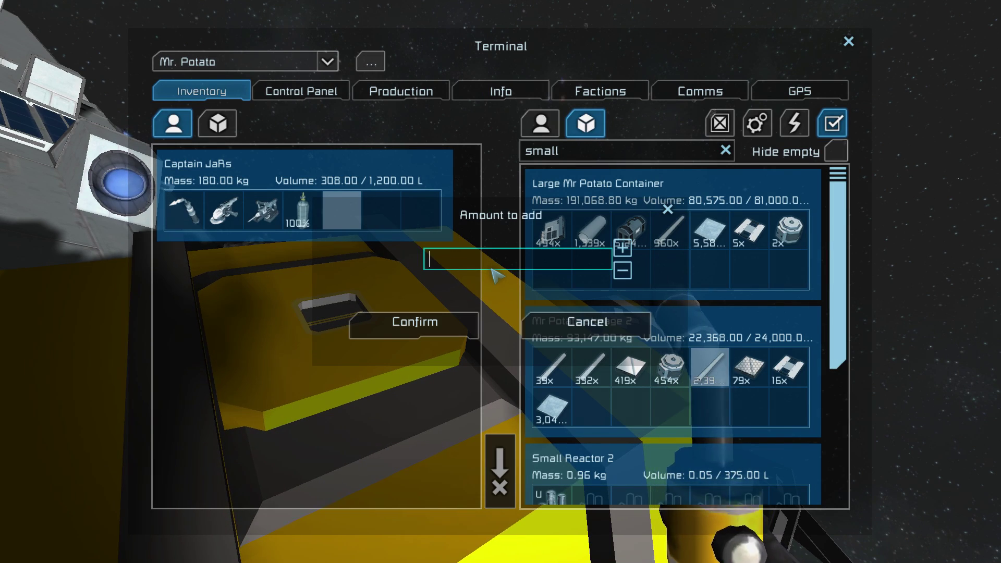
key(Escape)
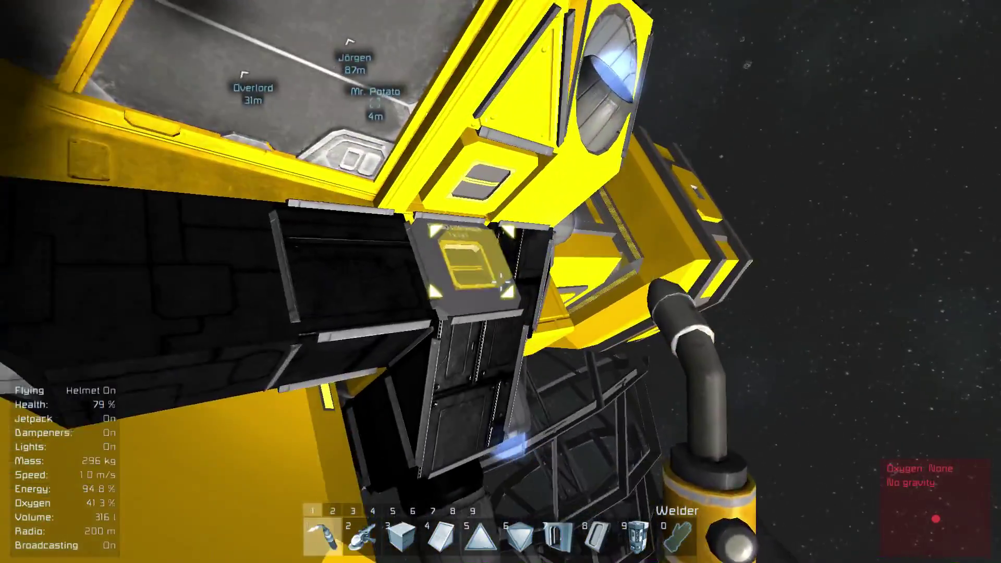
Step: Open the small cargo container, then climb out of the cockpit beside the armored beam
key(k)
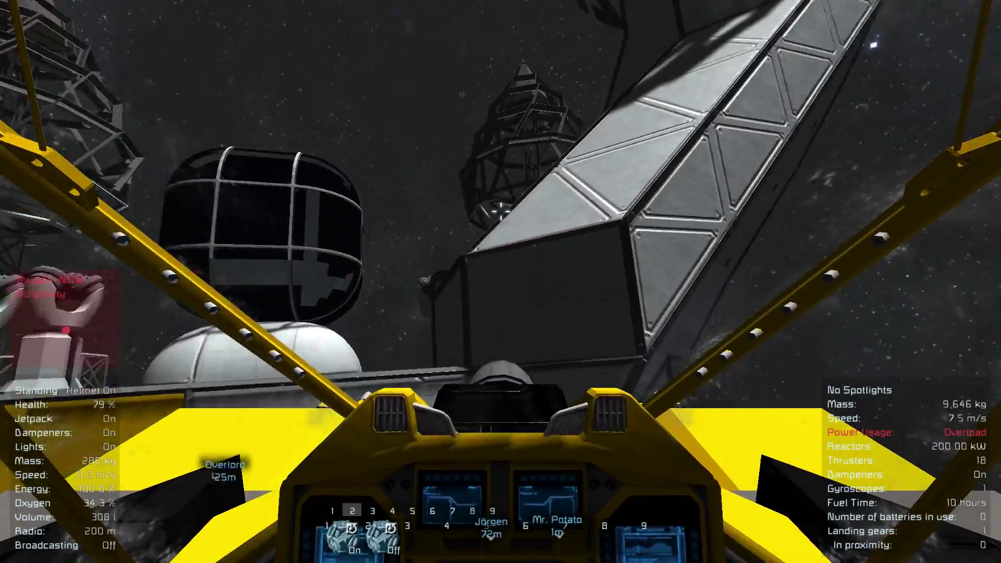
key(f)
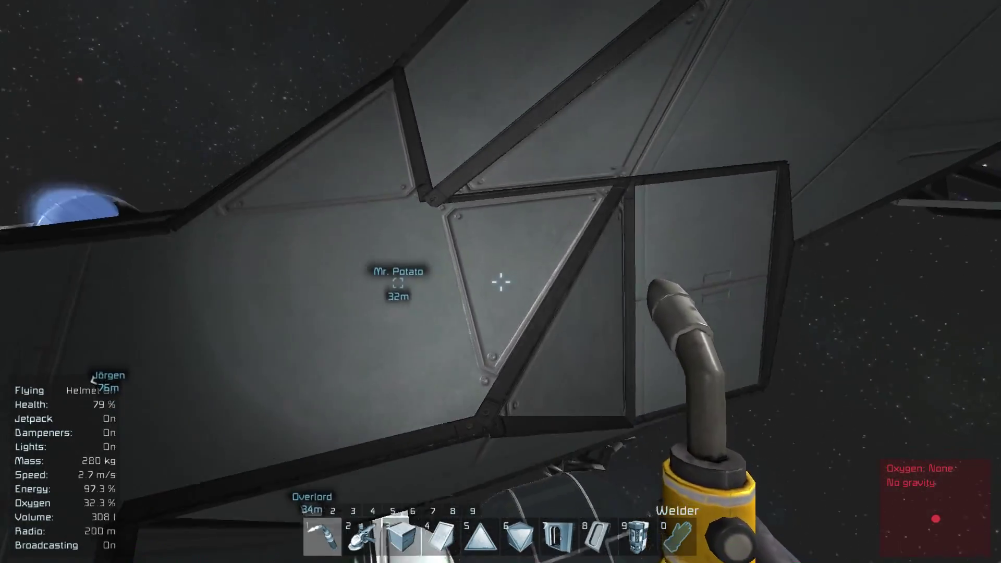
Step: Rotate an armor corner preview, then grind away the inverted corner and slope pieces
key(5)
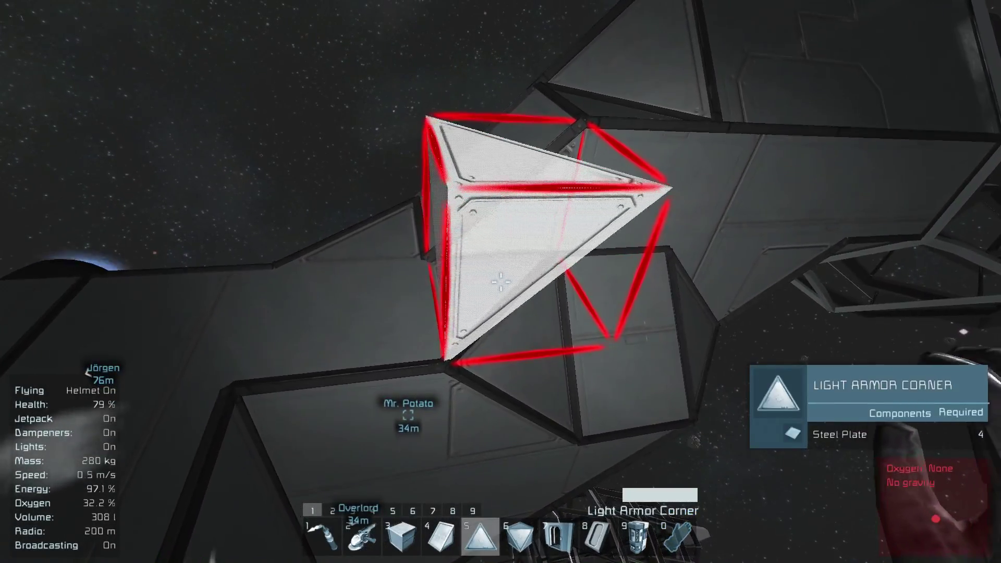
key(Page_Down)
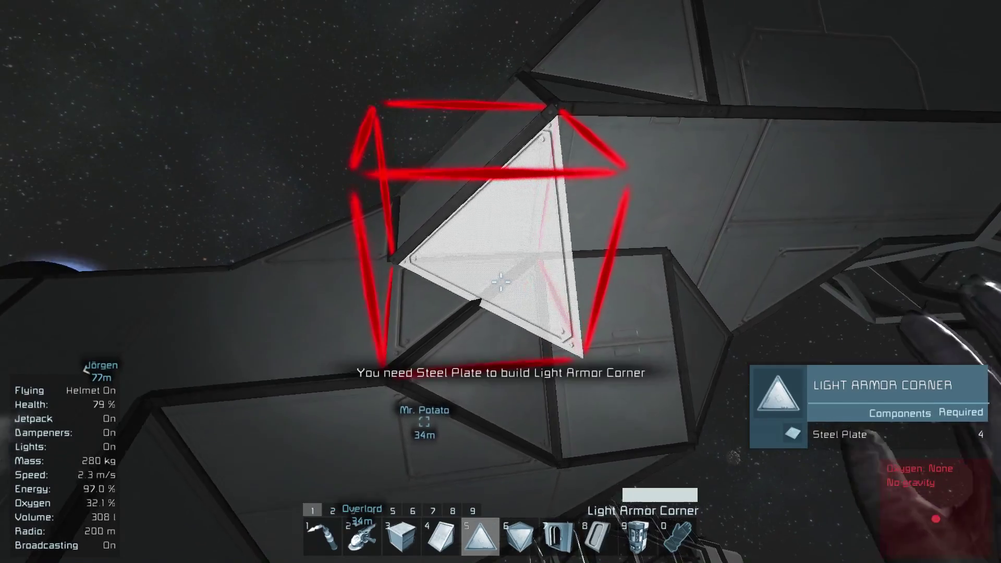
key(0)
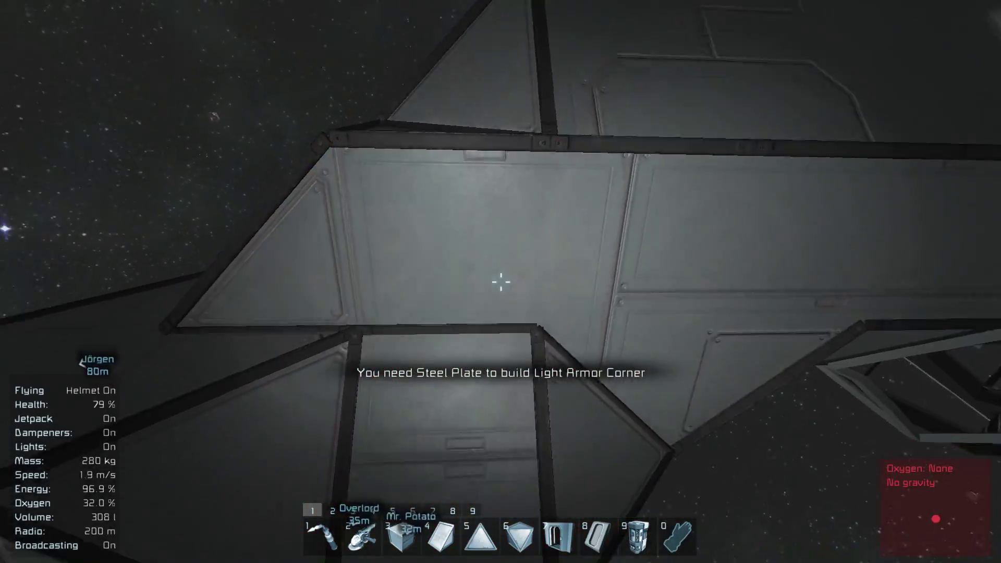
key(2)
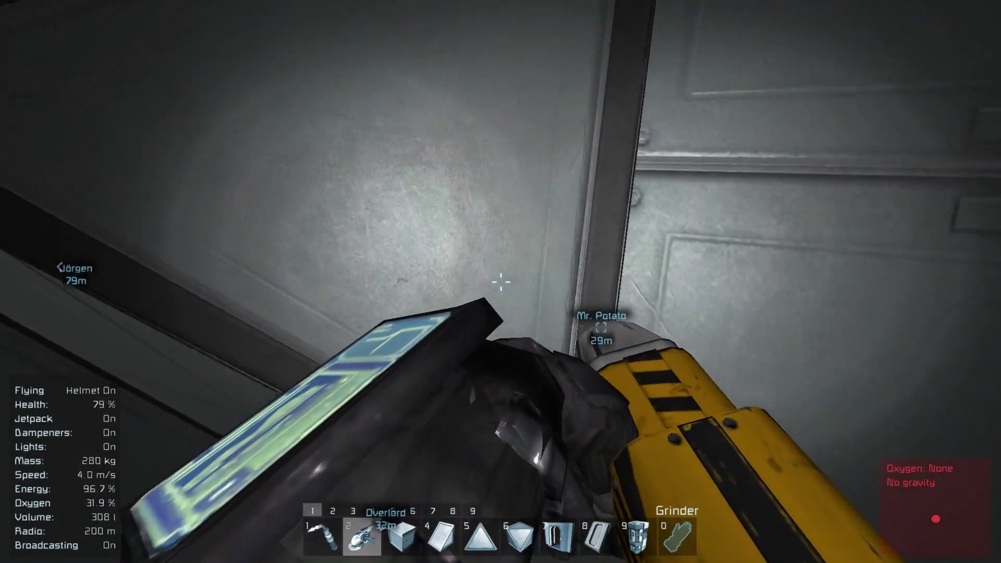
click(501, 282)
drag(501, 282, 501, 282)
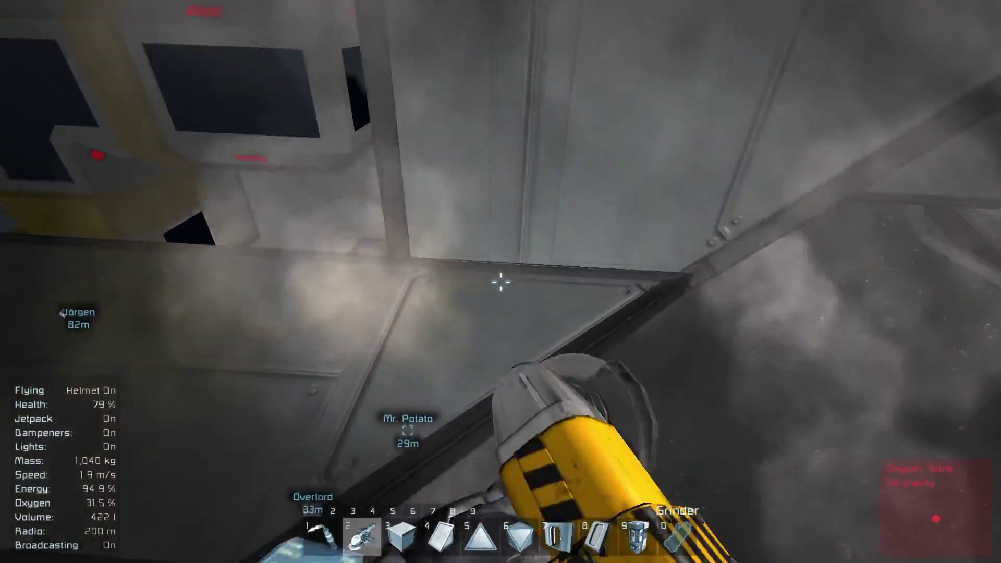
Step: Try slope, rotated corner and inverted corner previews on the open truss section
key(4)
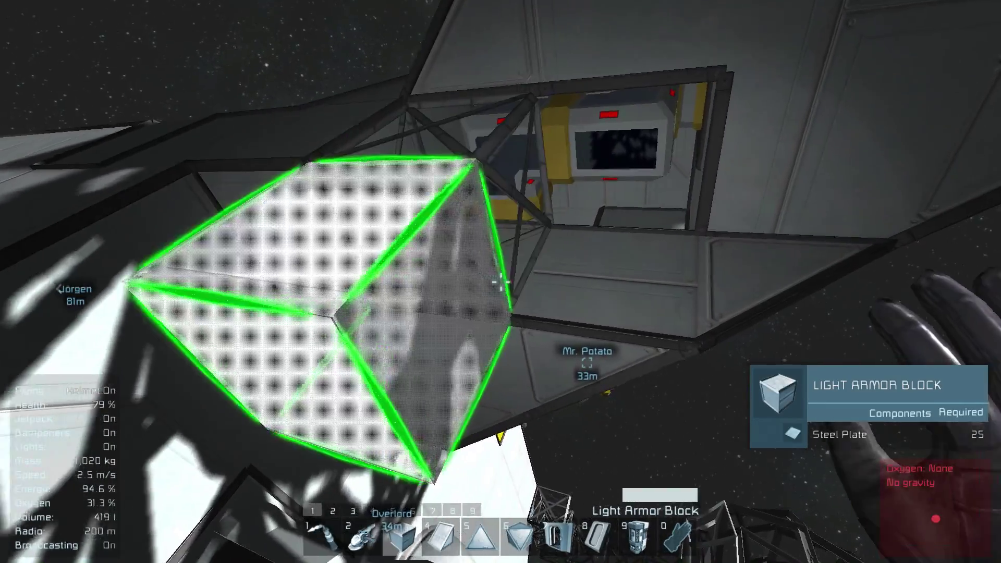
key(0)
key(5)
key(Page_Down)
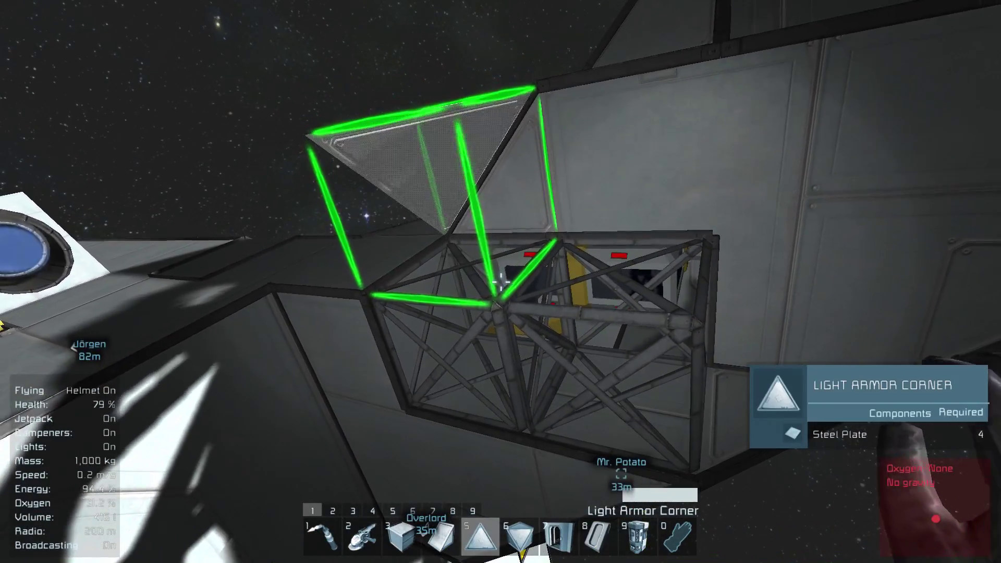
key(0)
key(4)
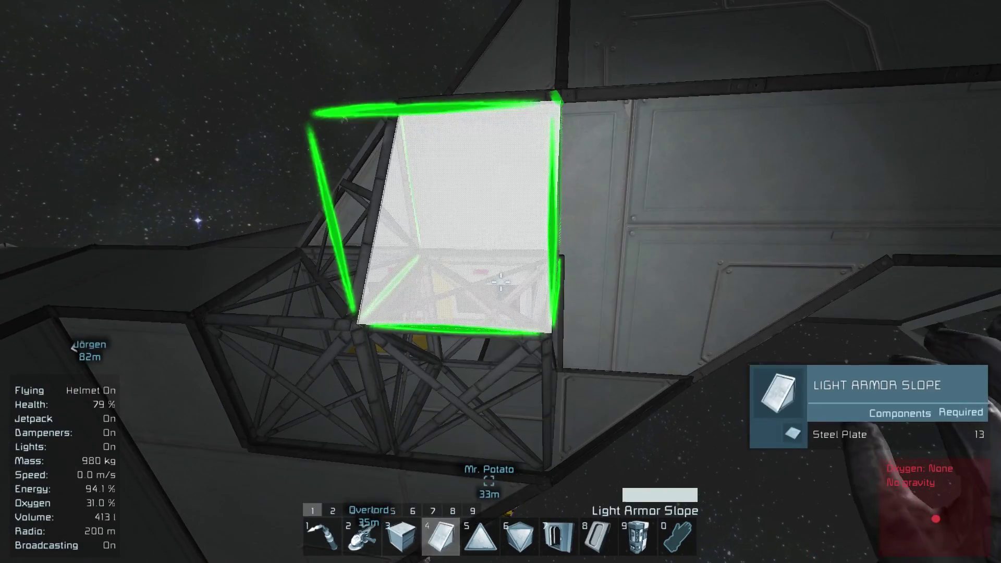
key(5)
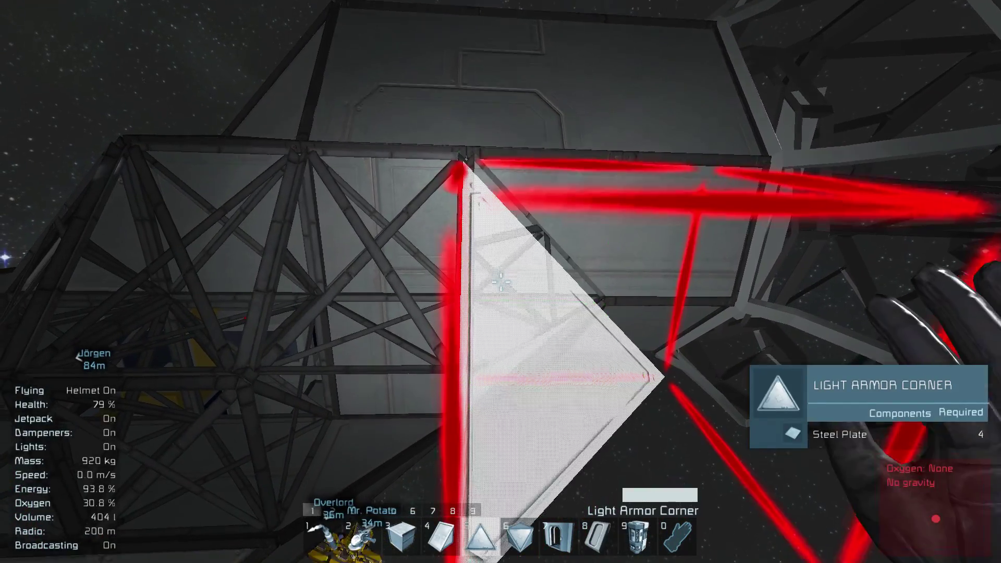
key(6)
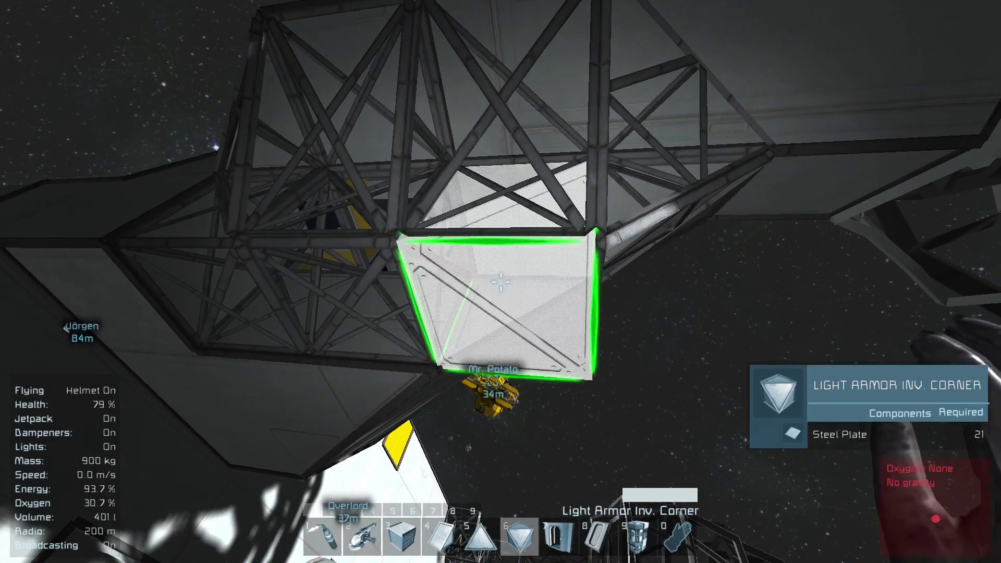
key(6)
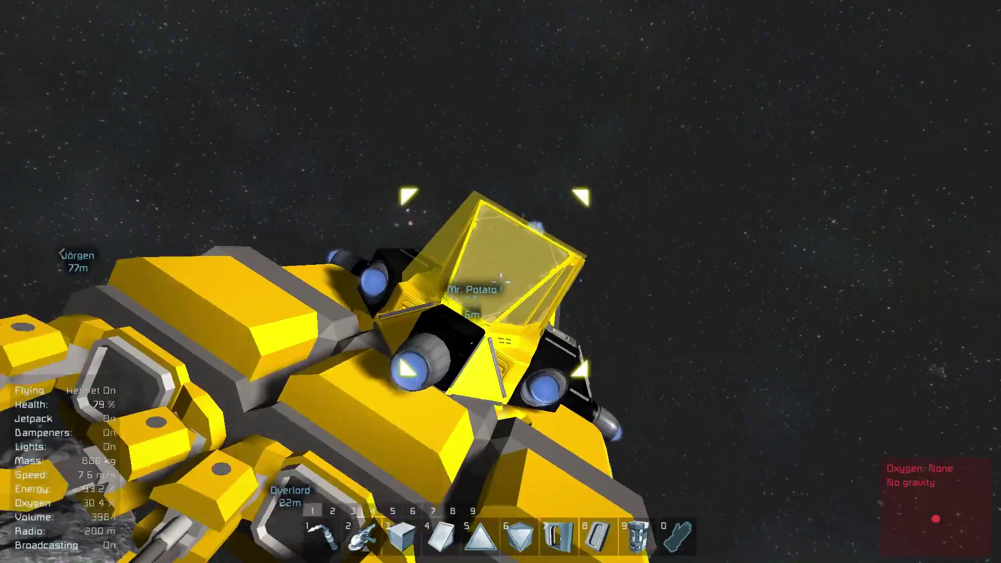
key(f)
key(w)
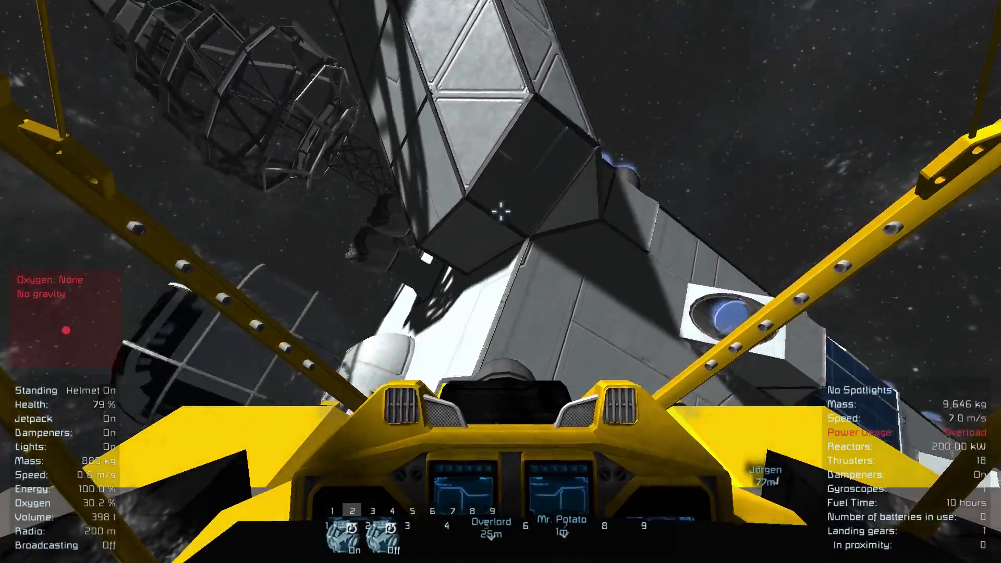
key(w)
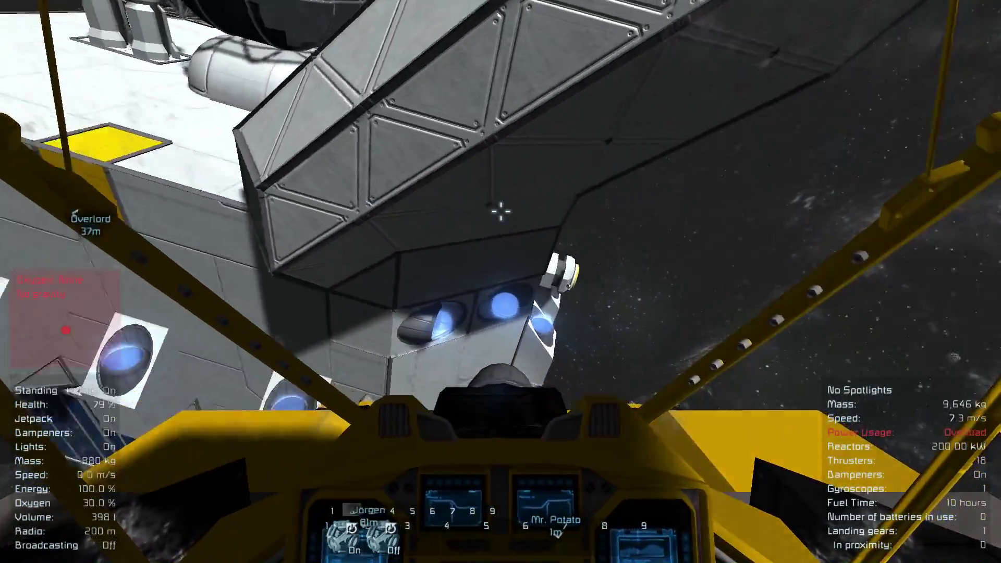
key(w)
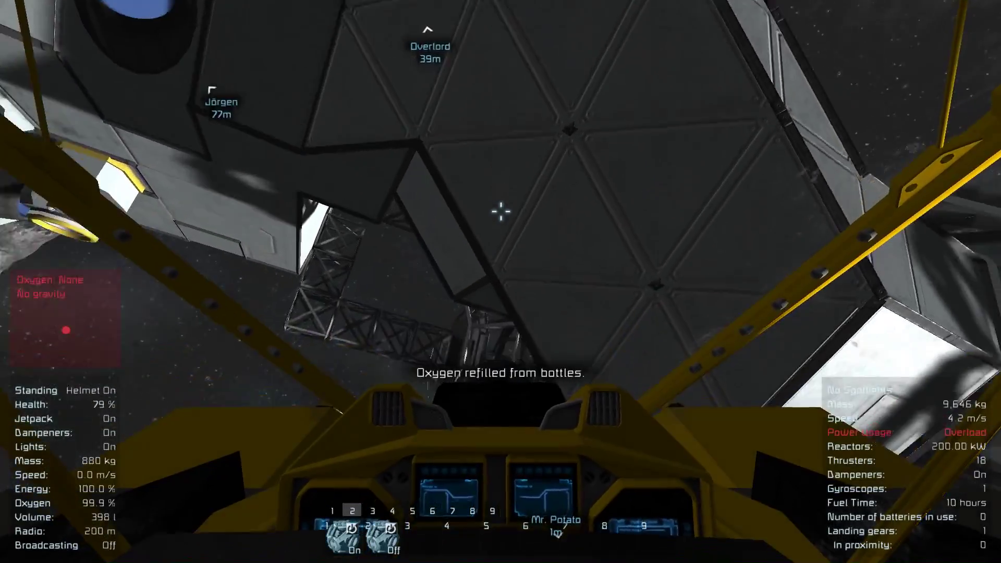
key(w)
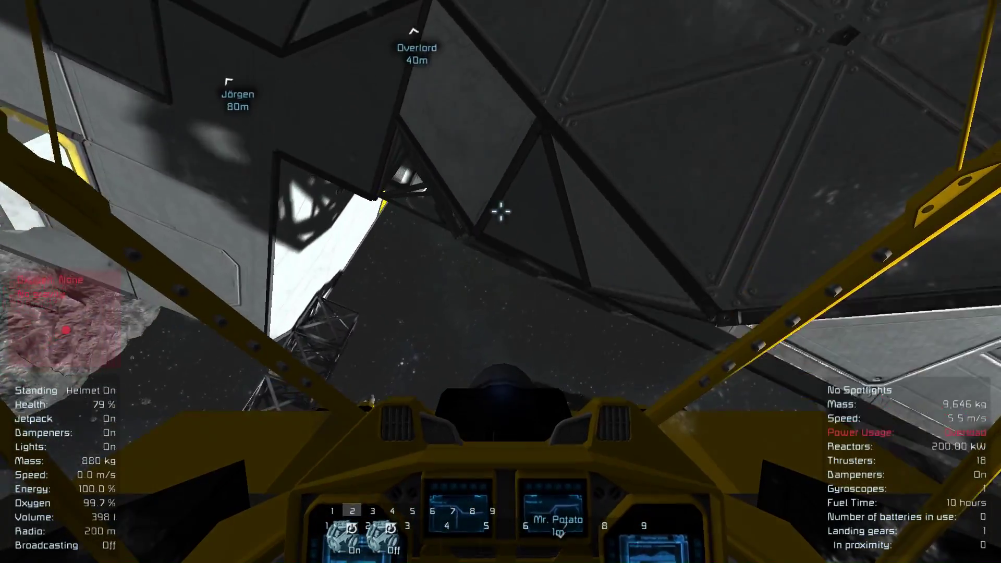
key(w)
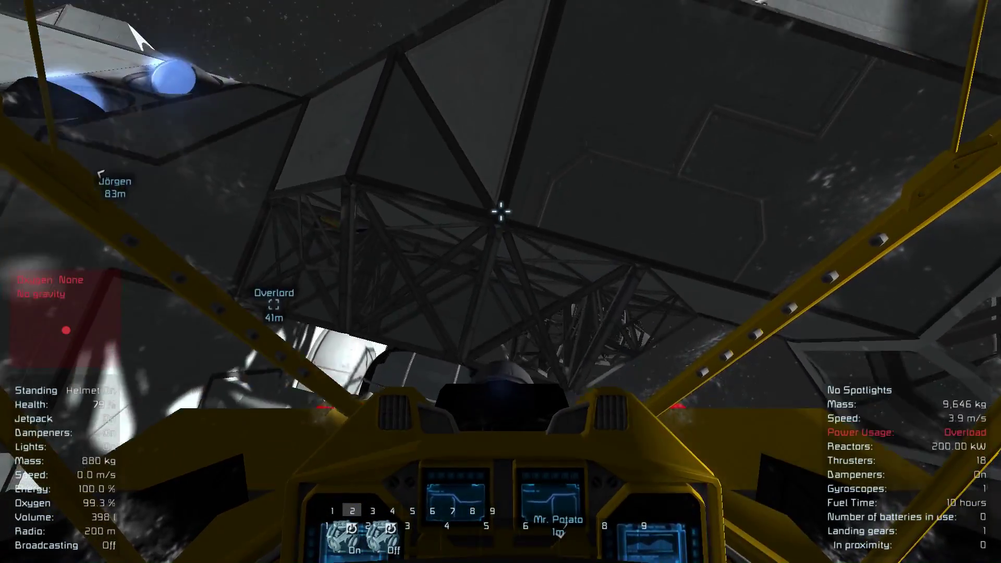
key(w)
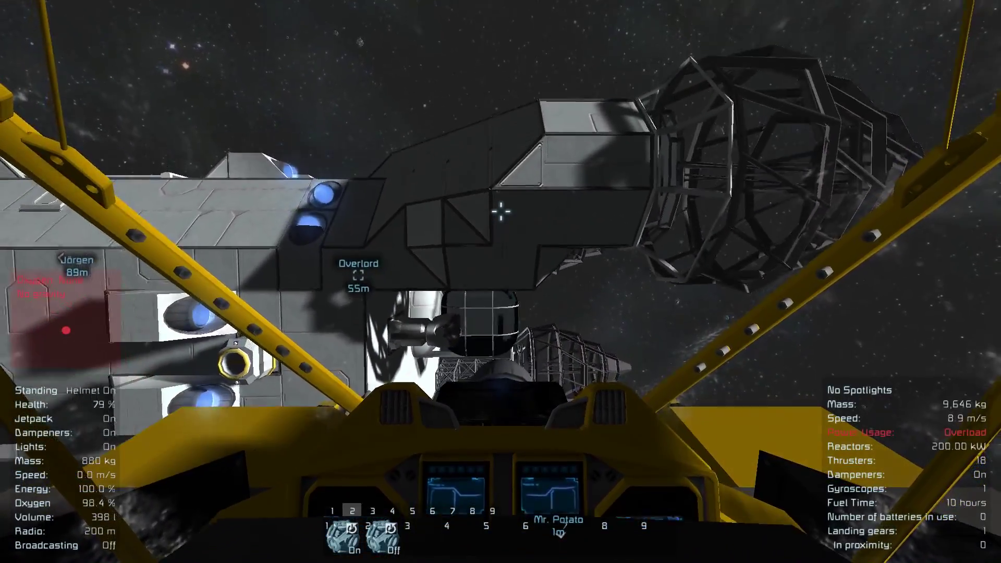
key(f)
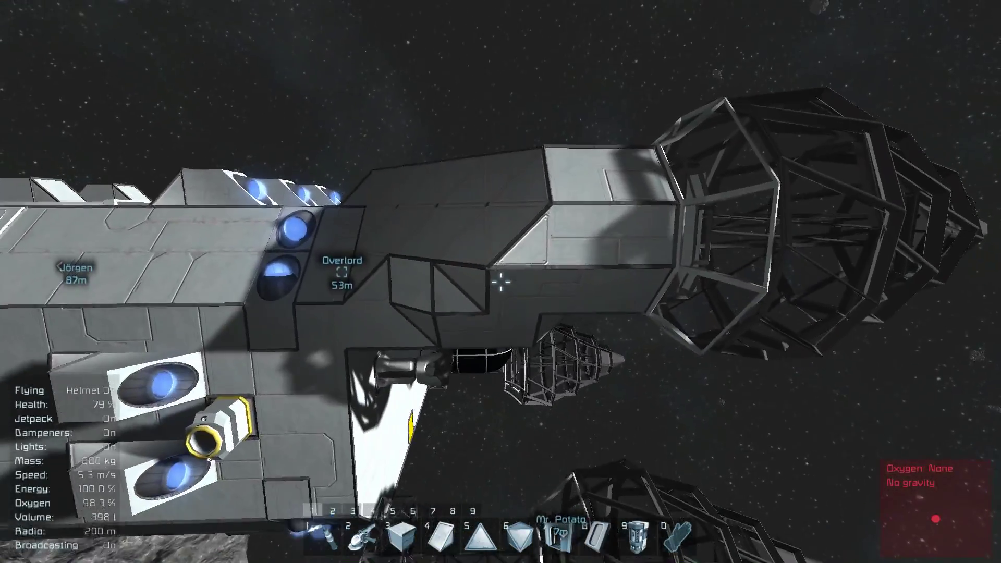
Step: Jetpack around the ship front to its joint with the main hull
key(5)
key(1)
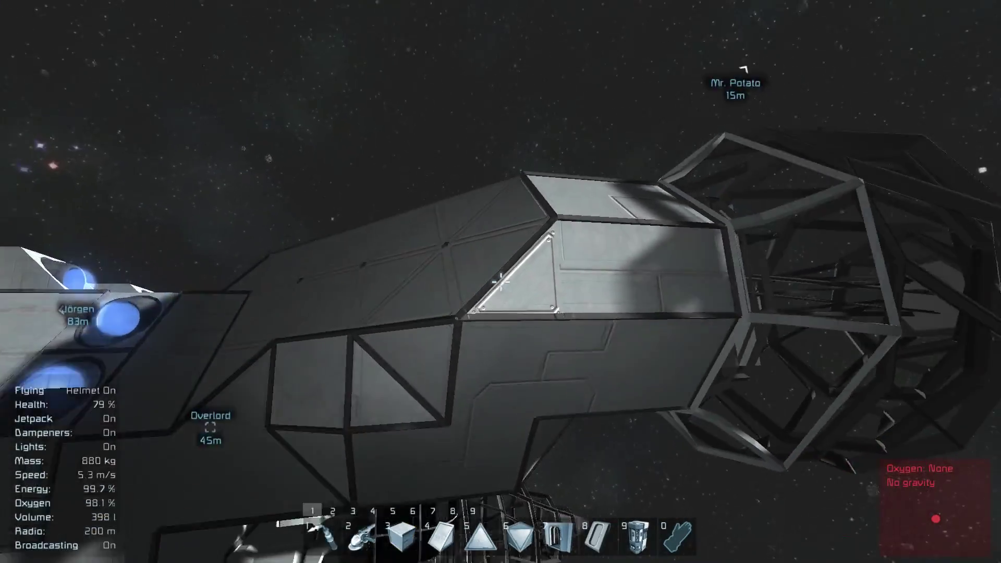
key(w)
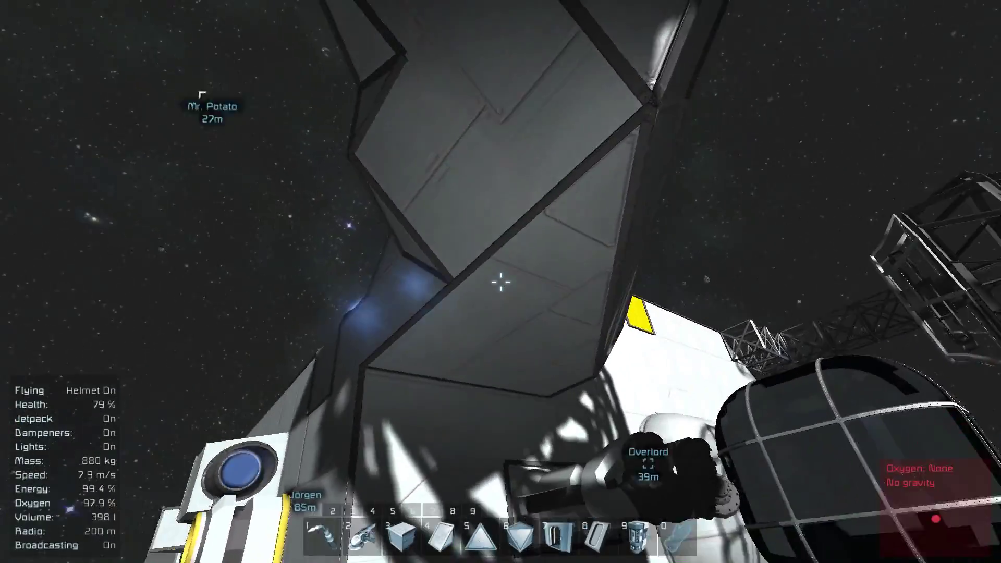
key(5)
key(w)
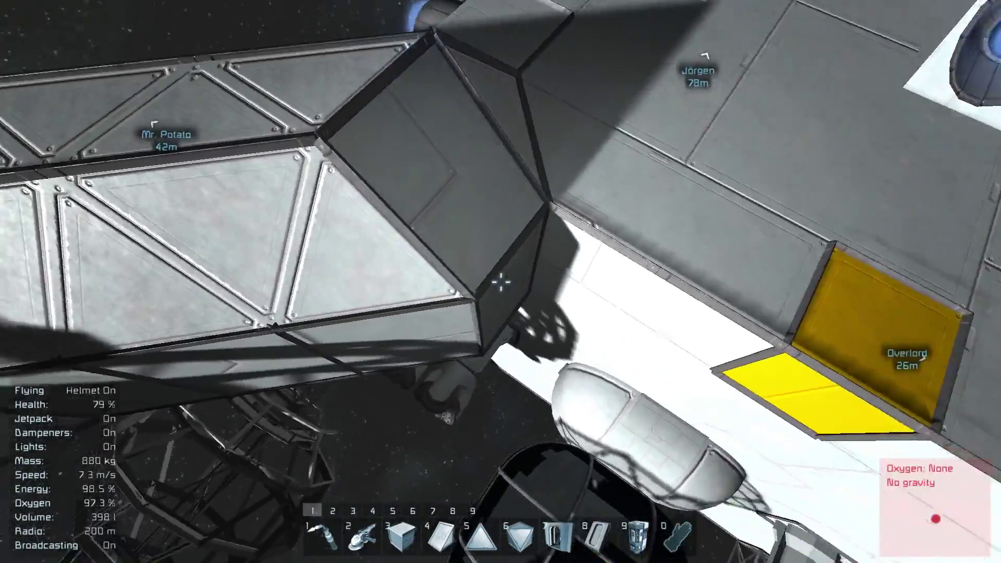
drag(501, 281, 501, 282)
Step: Preview a Light Armor Block at the hull joint, then equip the grinder
key(2)
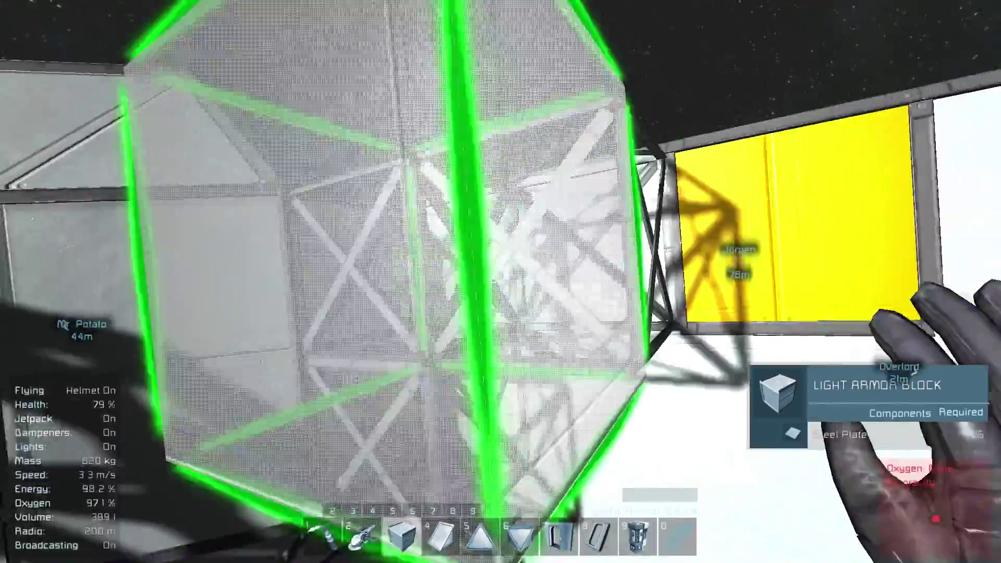
drag(501, 282, 501, 281)
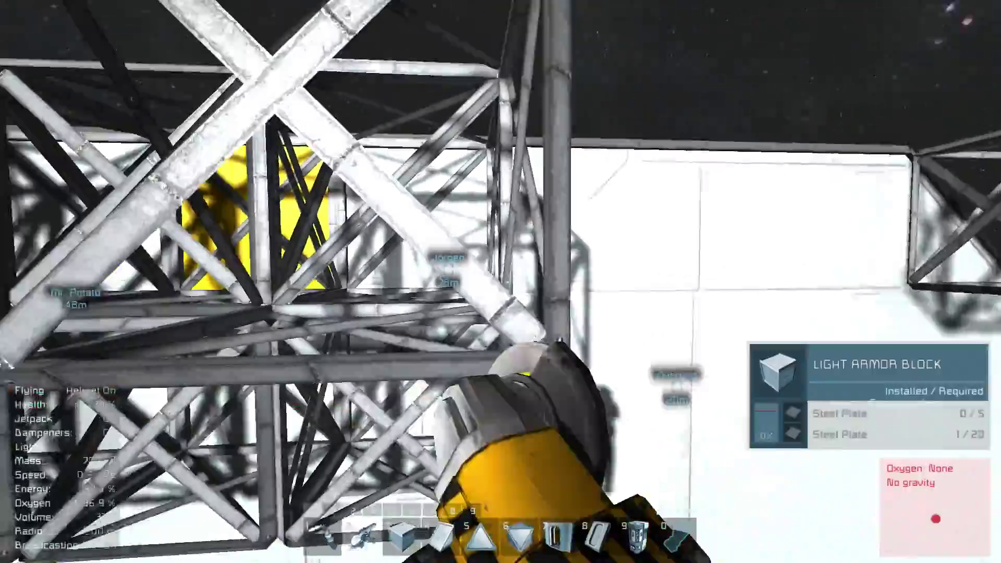
key(1)
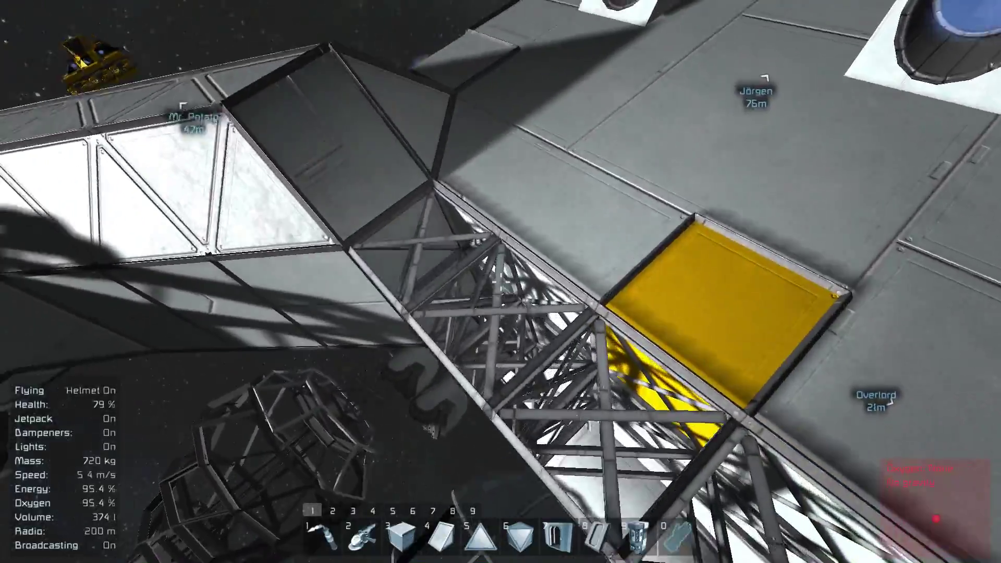
Step: Grind off the Light Armor Slope on the front's side, then put tools away
key(5)
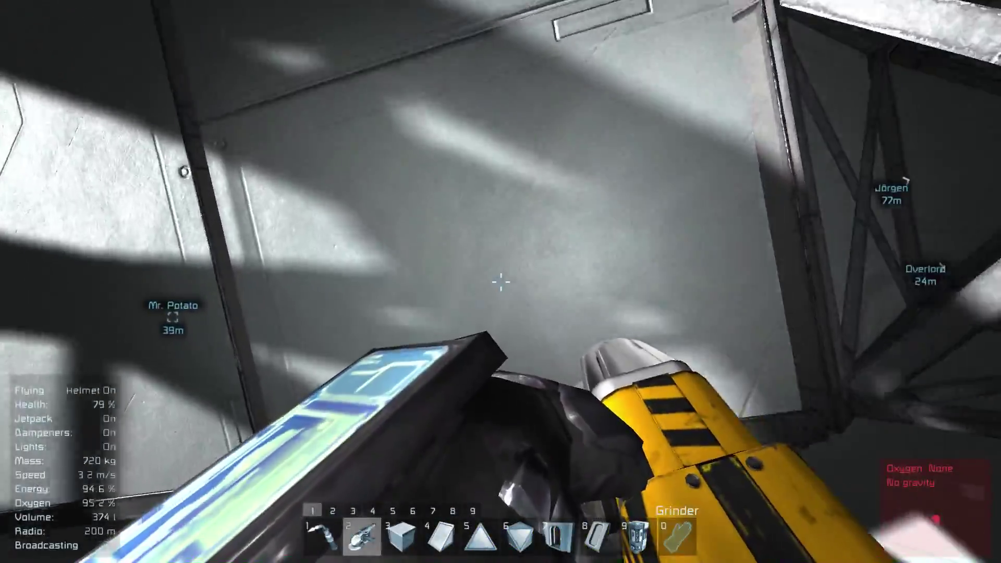
click(501, 283)
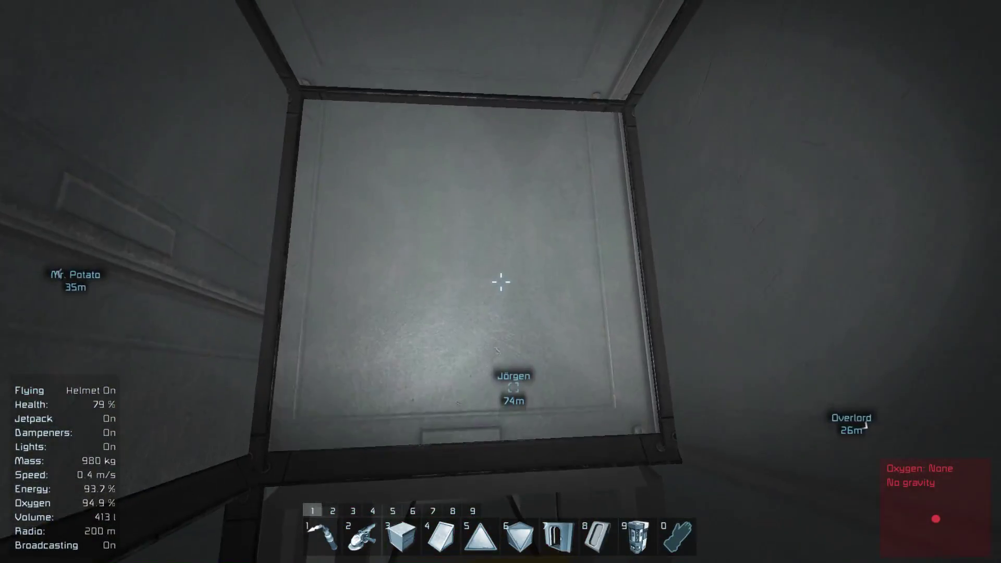
key(0)
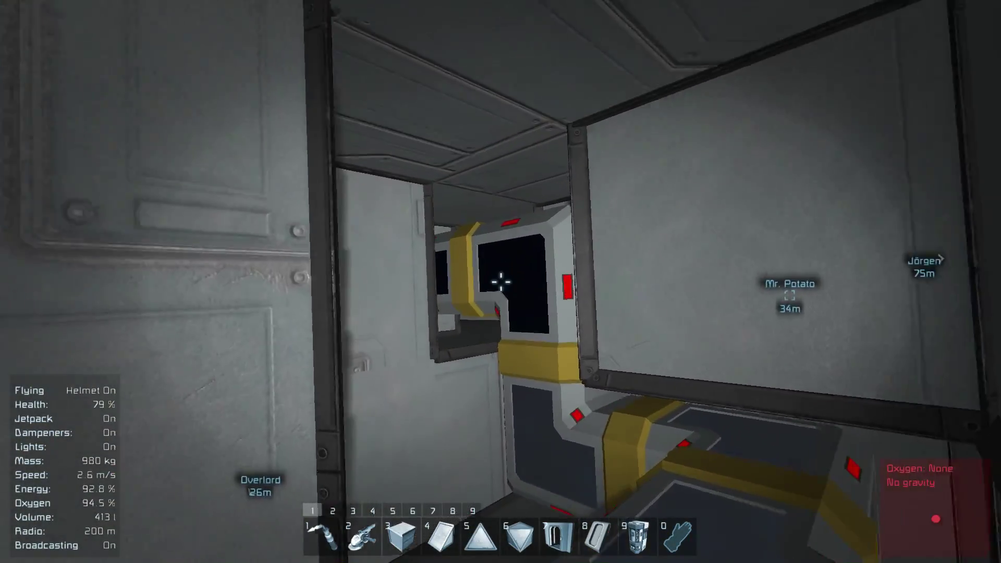
key(3)
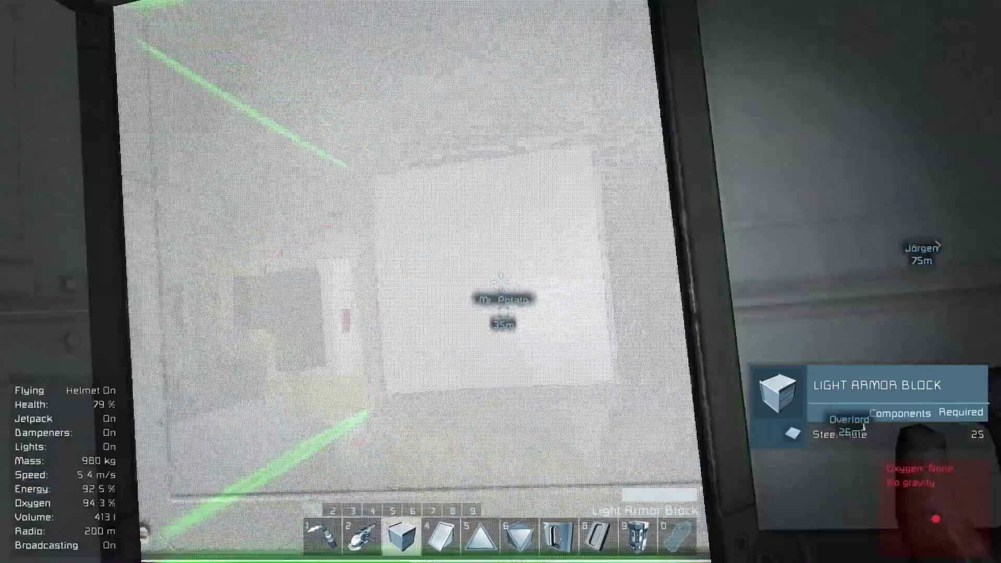
key(0)
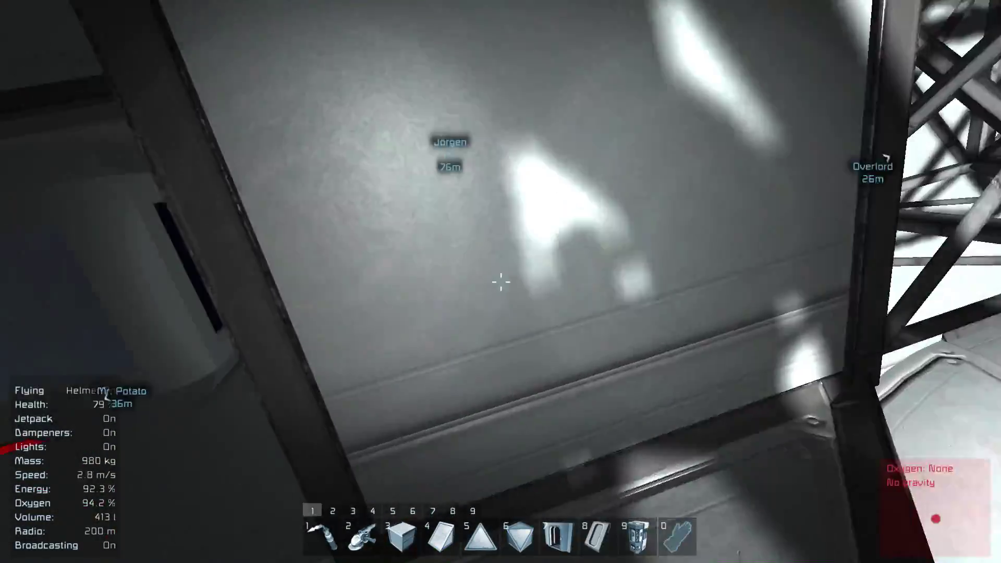